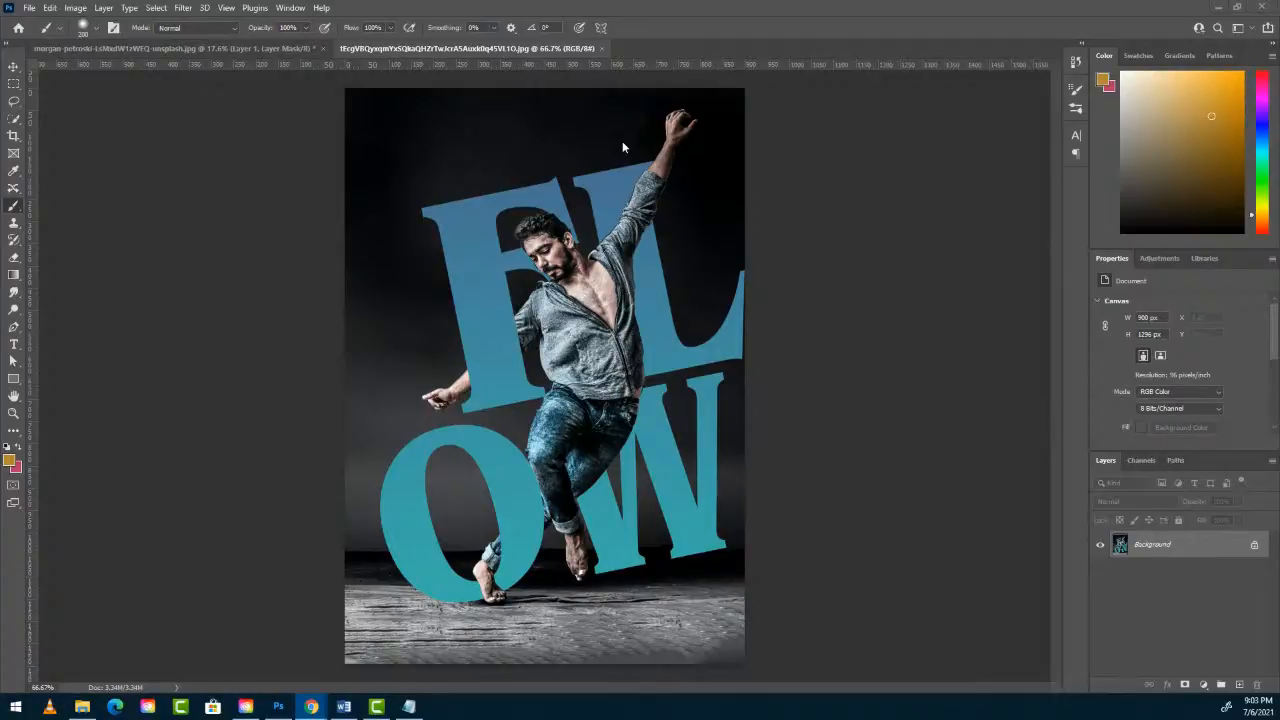
Copy the full Layer 0 dancer photo and paste it into a new 3585 × 5377 px document.
click(181, 50)
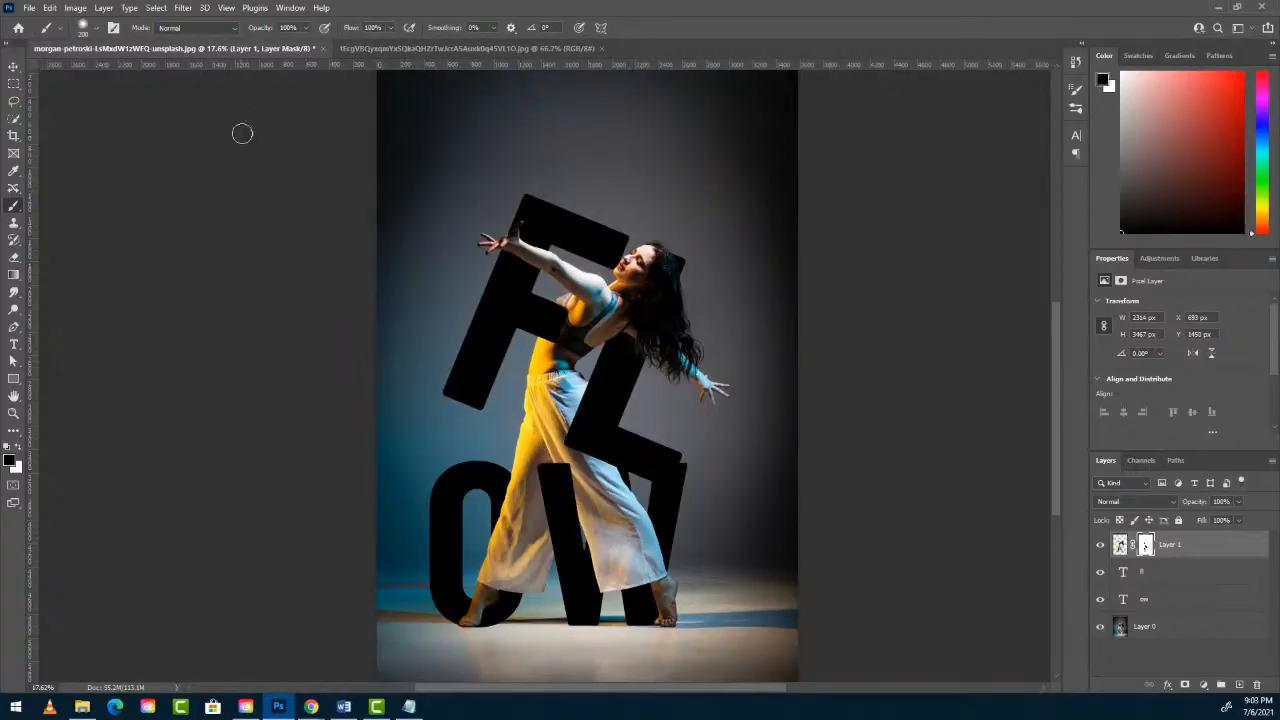
click(1166, 630)
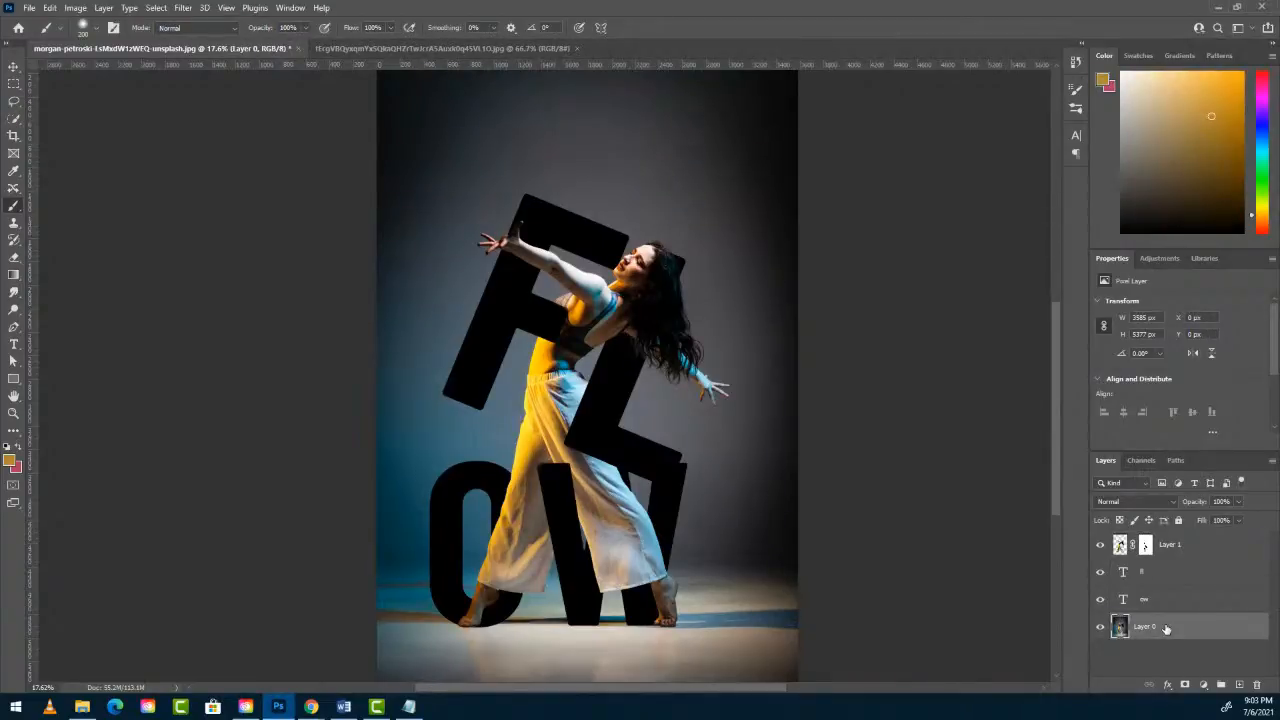
key(ctrl+a)
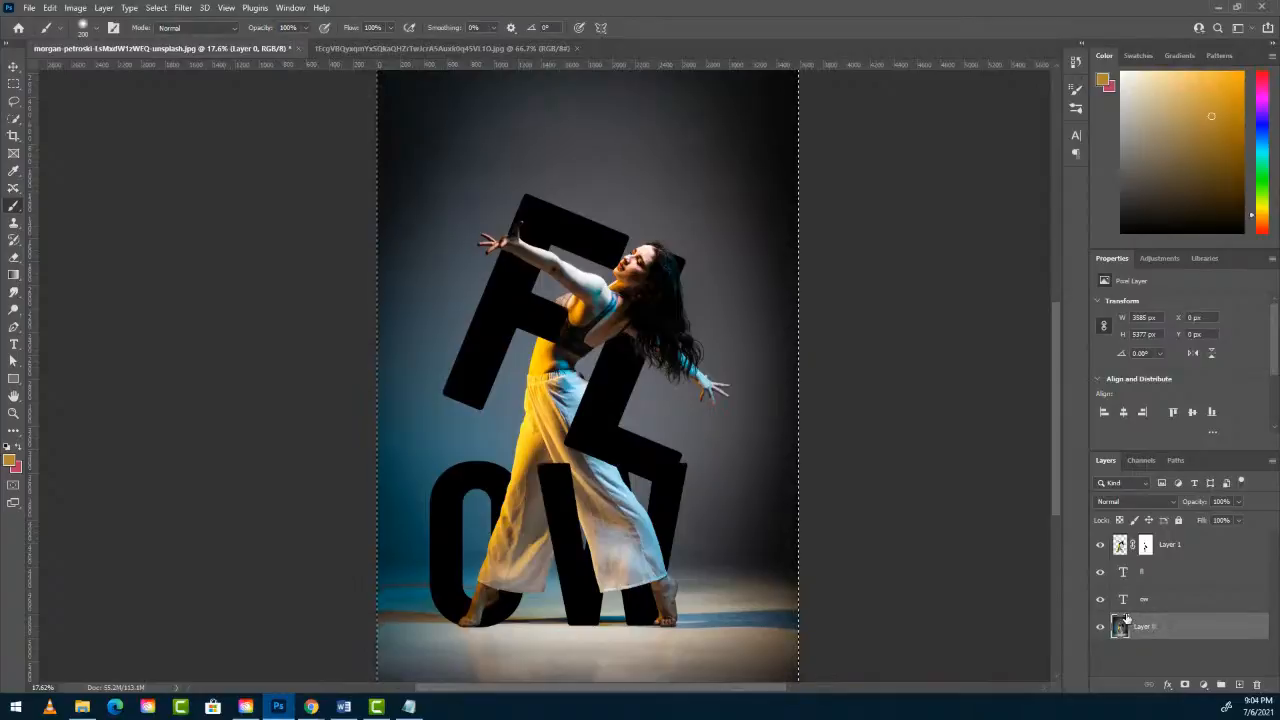
click(30, 8)
click(57, 26)
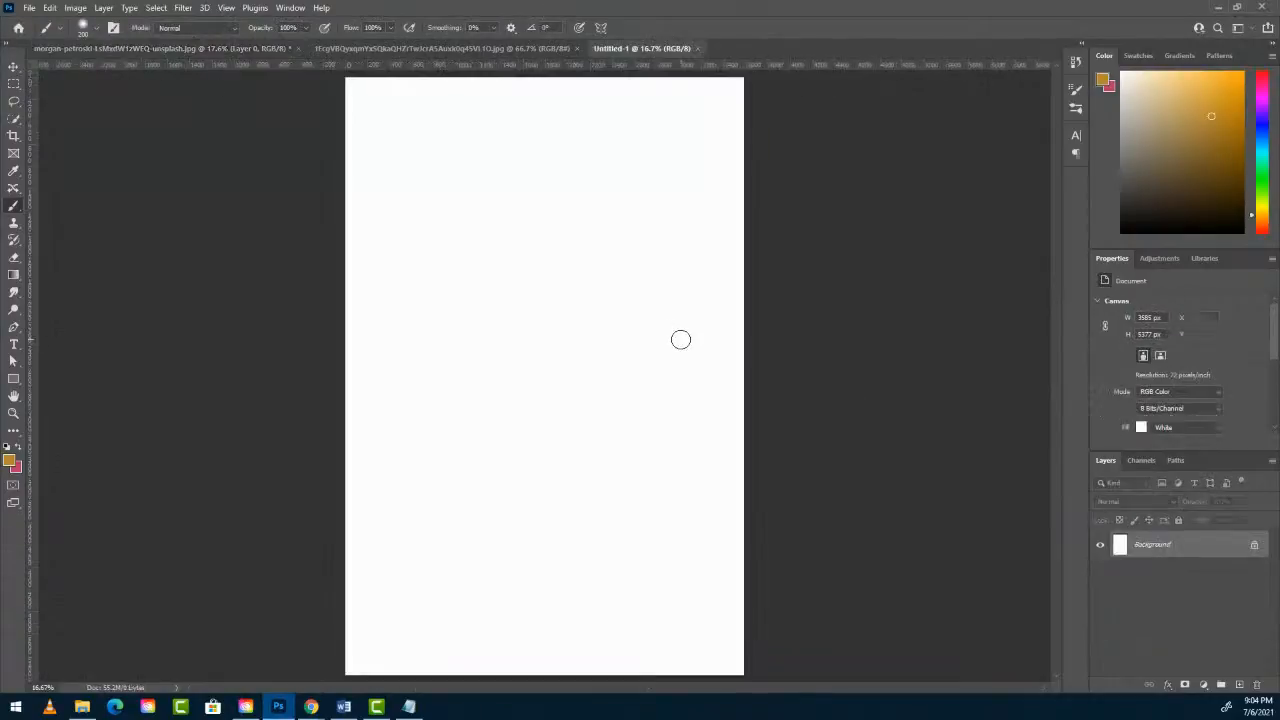
drag(688, 346, 683, 338)
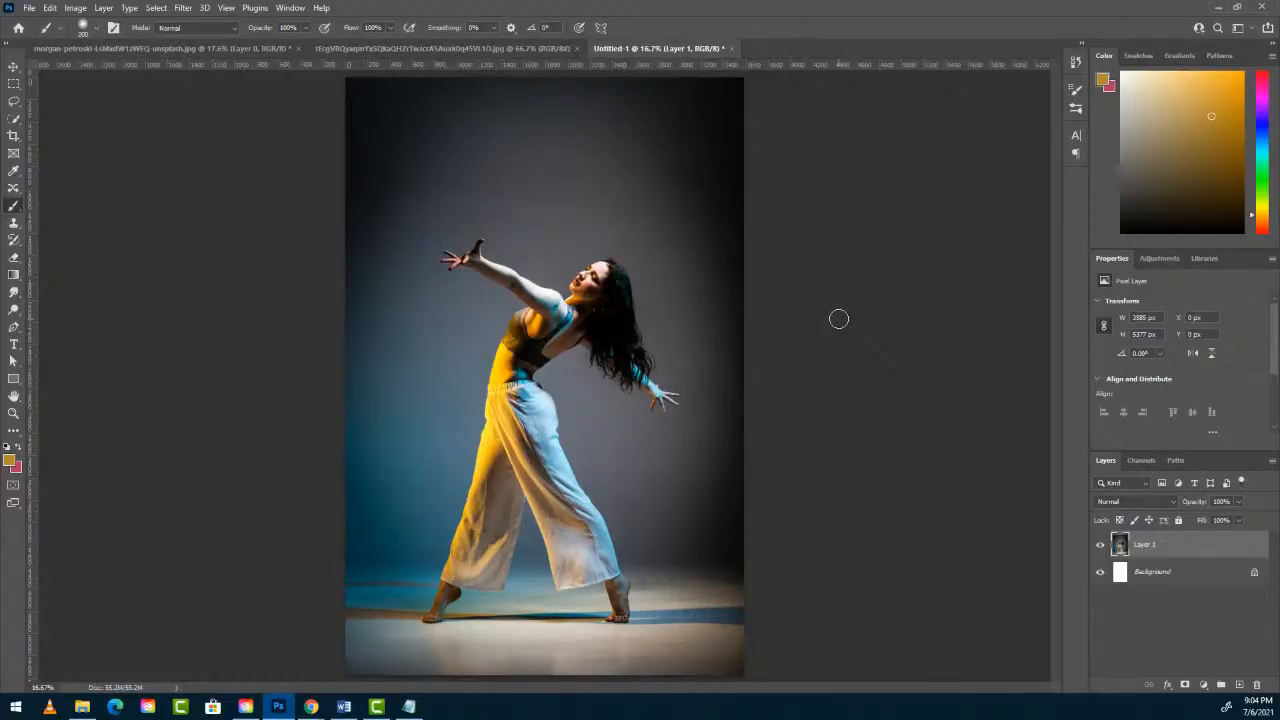
Check the finished FLOW reference image, and select the dancer on Layer 1 of the new document with the Quick Selection tool.
click(407, 49)
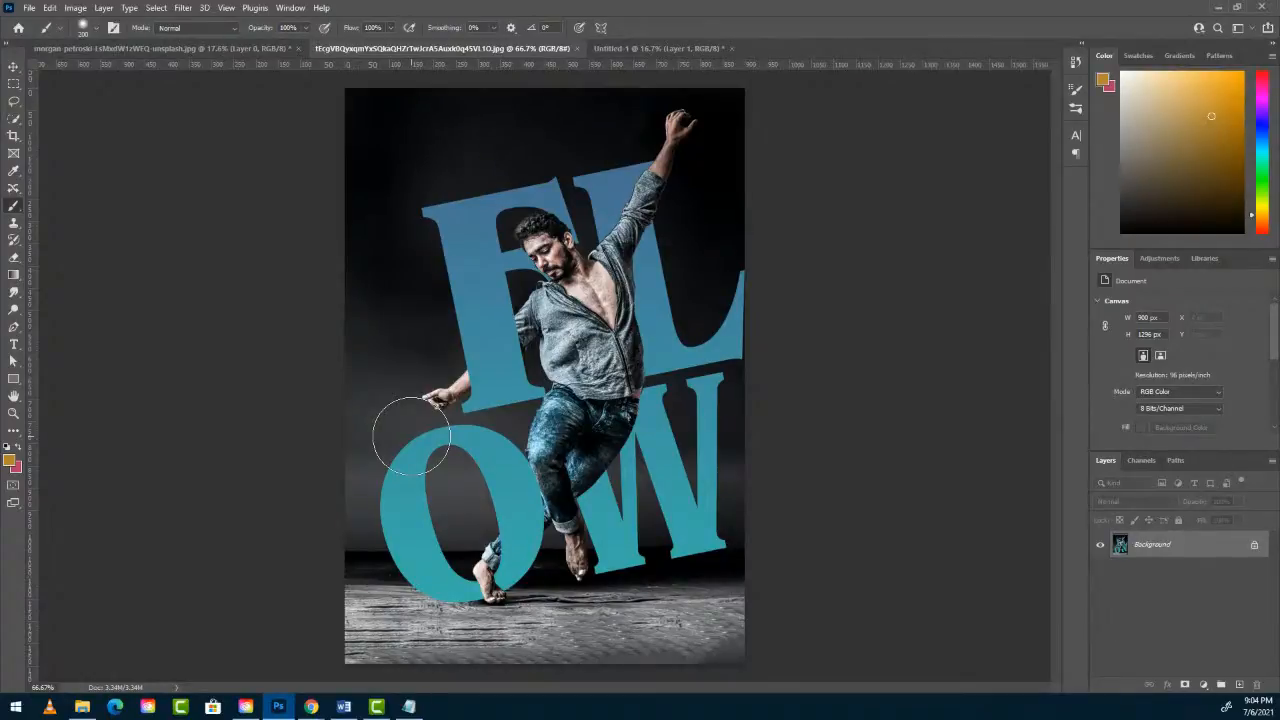
click(659, 48)
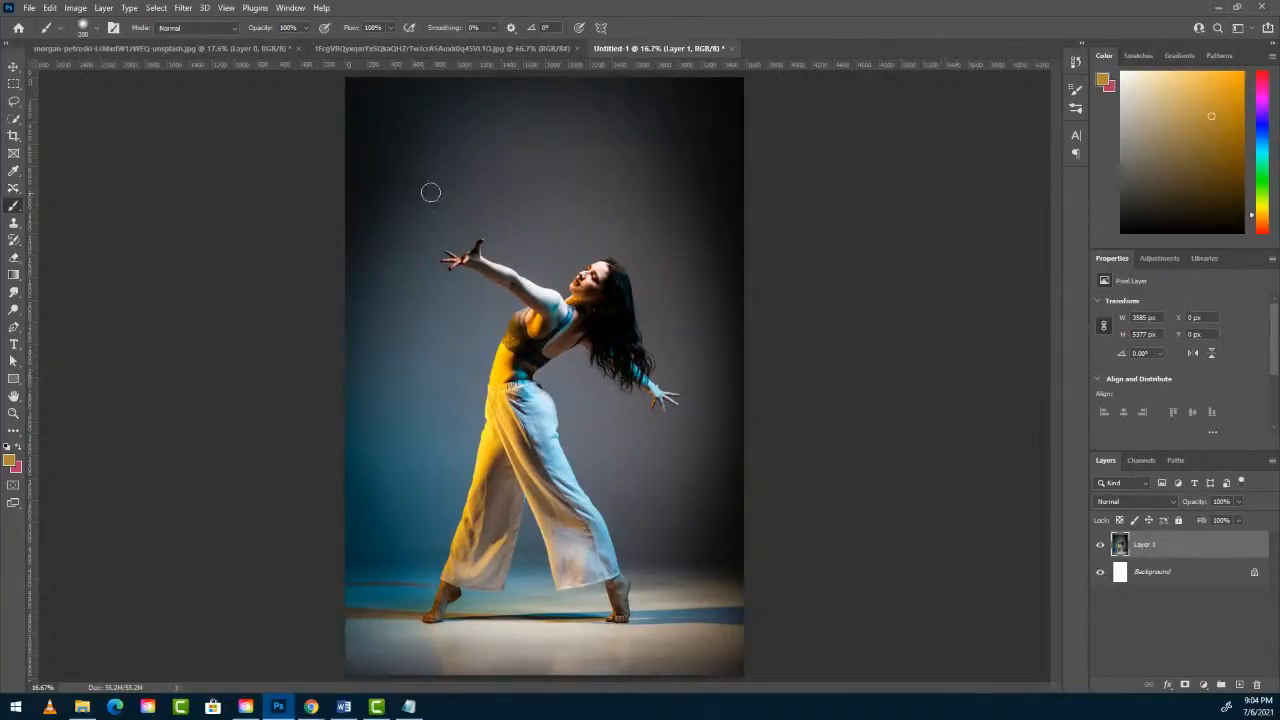
click(13, 120)
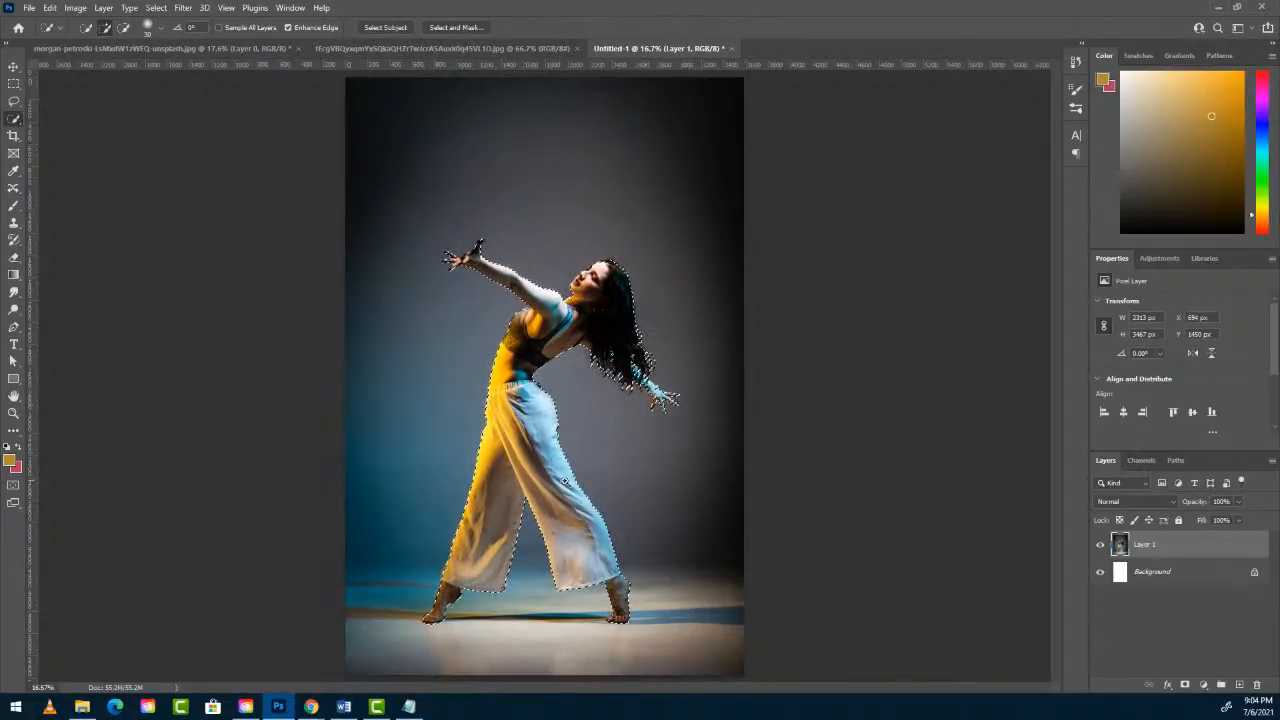
Examine the selection outline around the dancer's feet, hair and the fingers of the lowered hand behind her.
scroll(594, 598, up, 10)
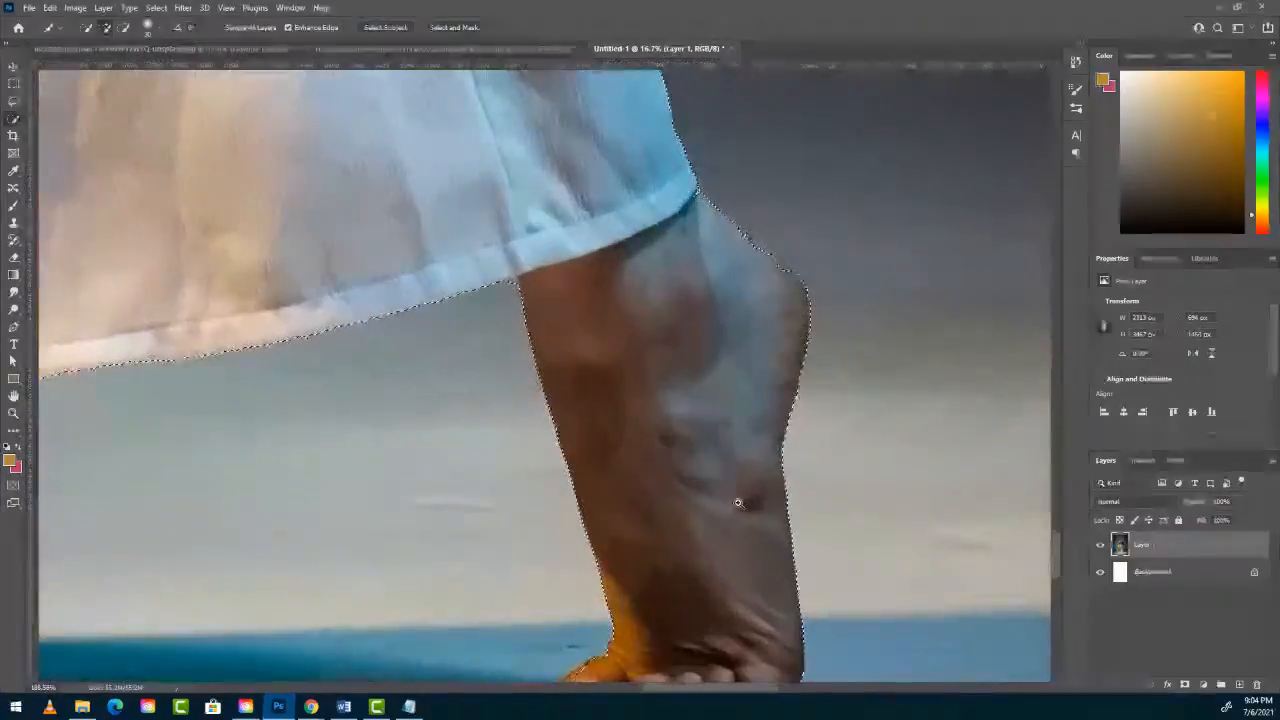
scroll(713, 517, down, 6)
scroll(663, 553, up, 2)
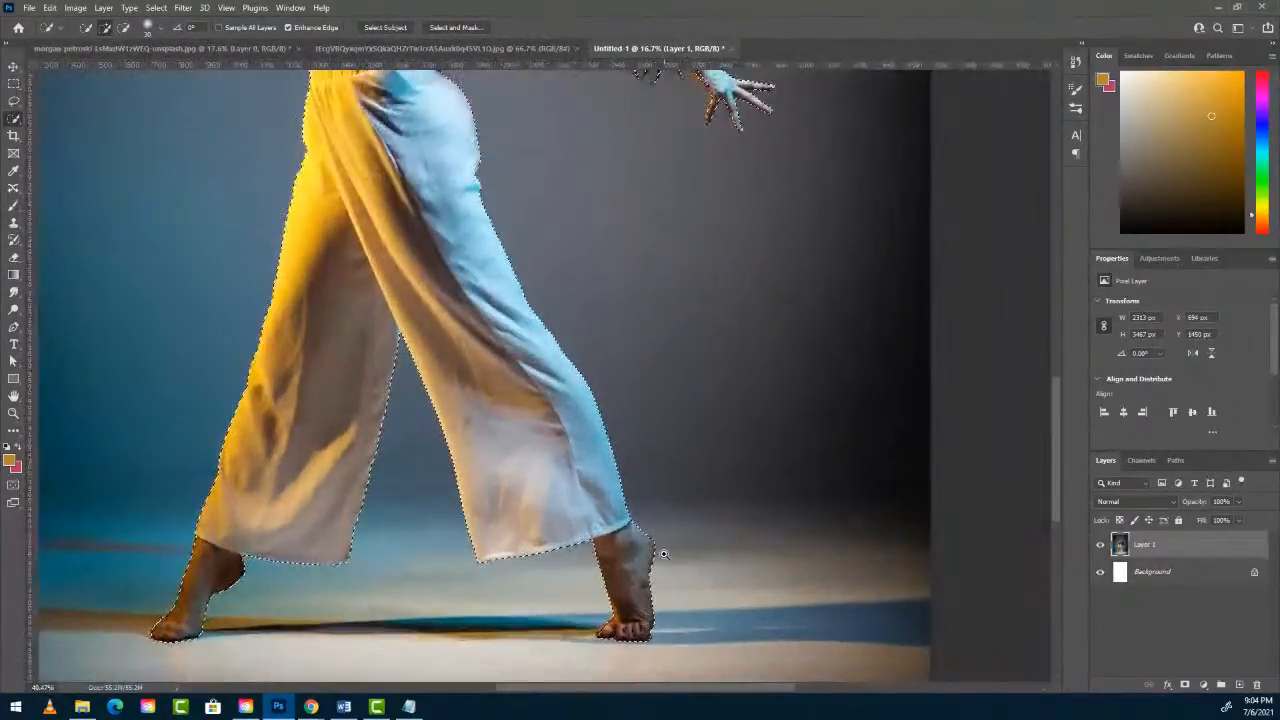
drag(663, 553, 675, 545)
drag(600, 293, 617, 660)
drag(695, 358, 587, 441)
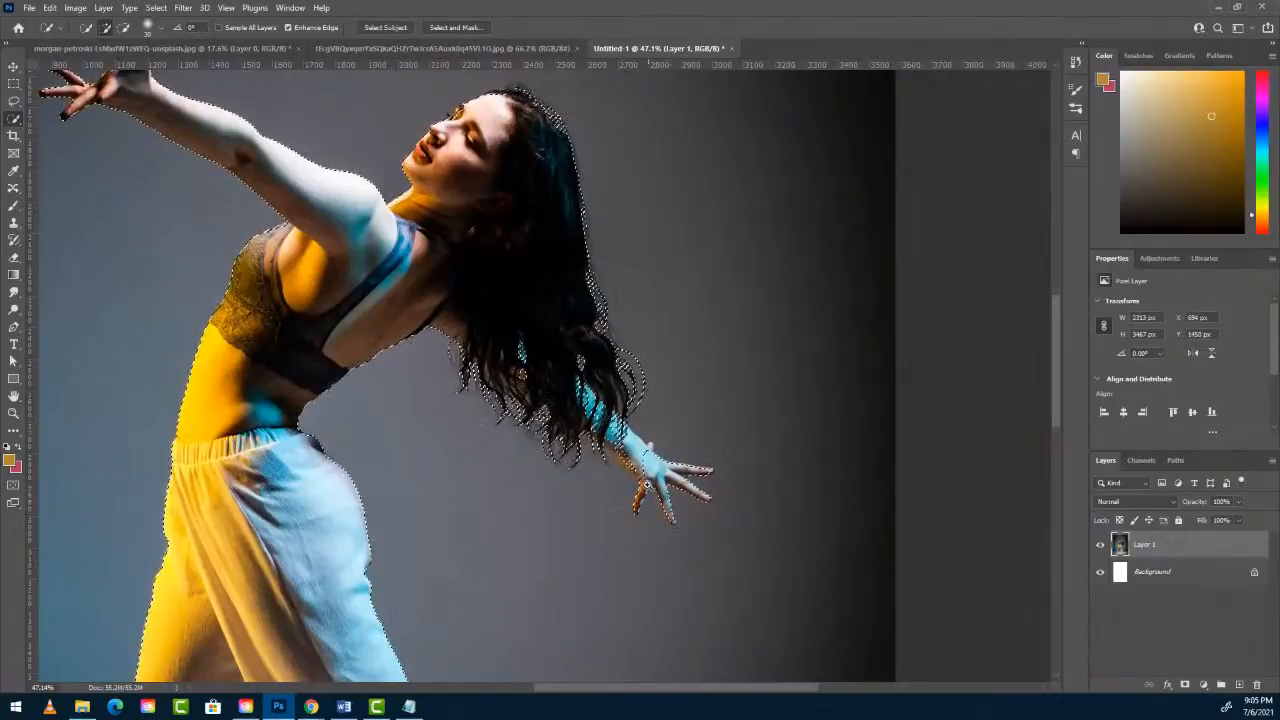
scroll(650, 480, up, 2)
drag(674, 442, 704, 362)
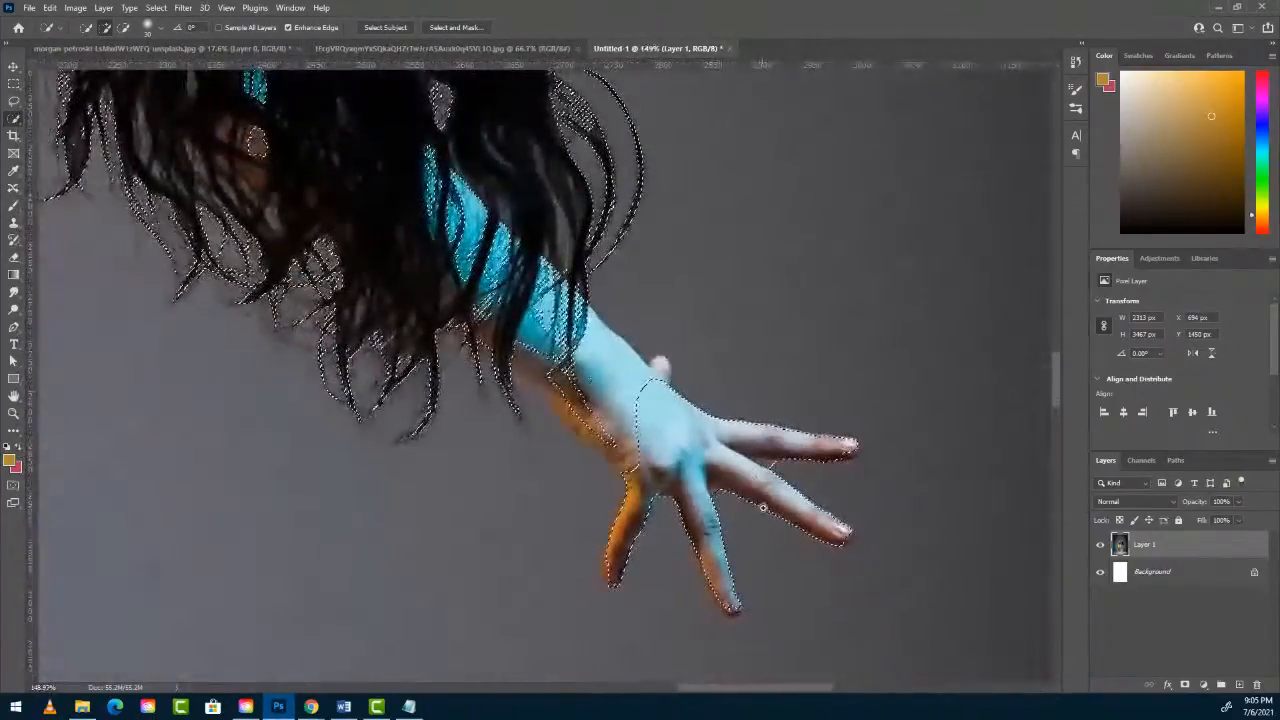
drag(764, 503, 788, 447)
drag(757, 523, 720, 409)
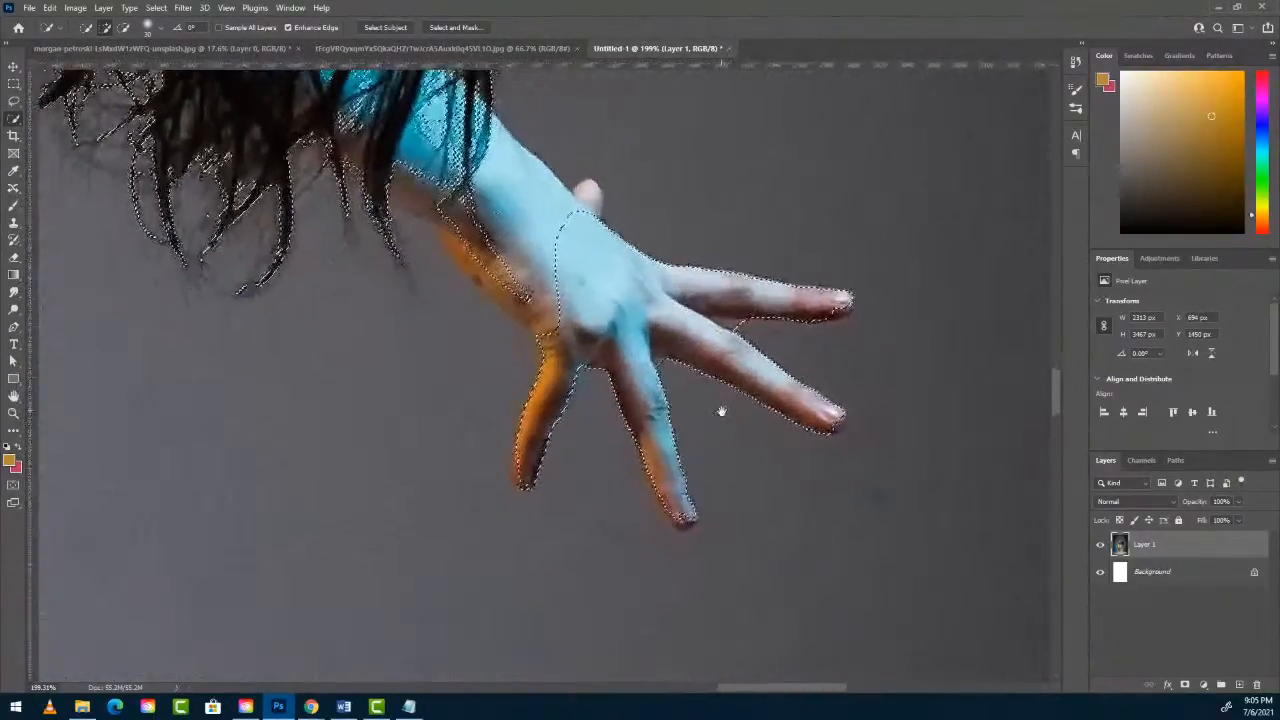
drag(694, 471, 714, 443)
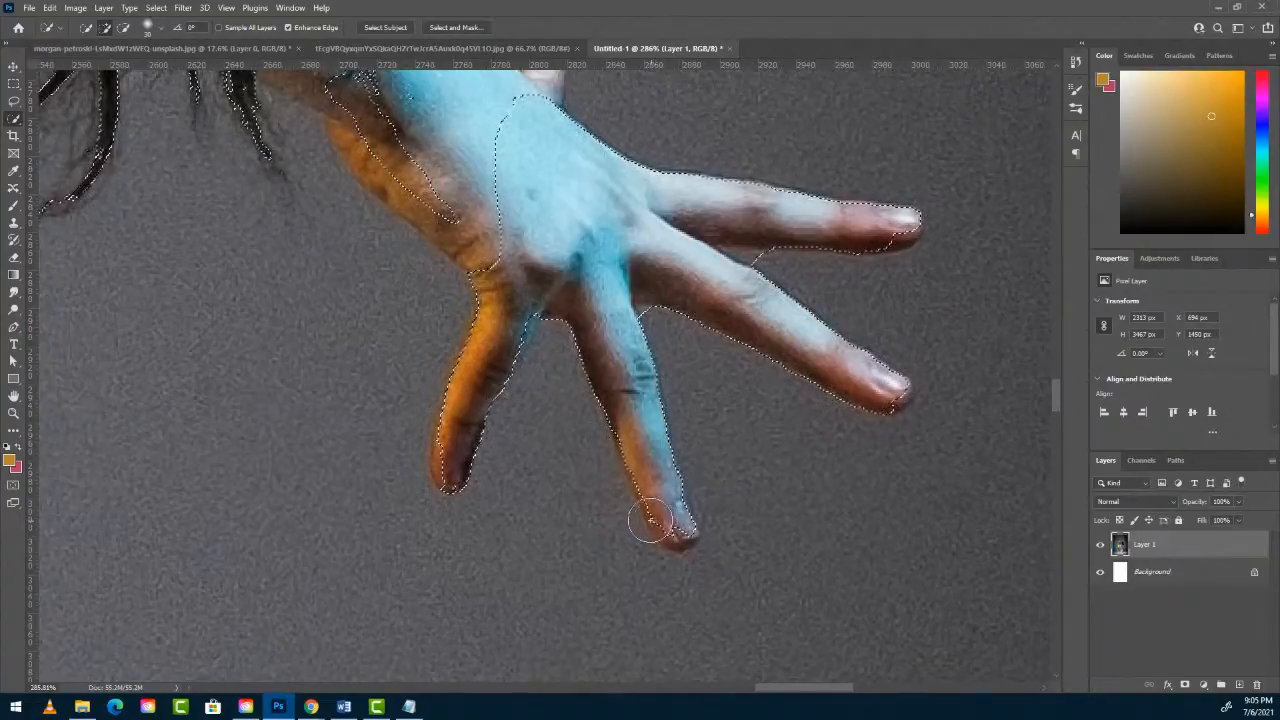
Add the missed outer edge and tip of the orange-lit finger with the Lasso tool, and subtract the excess background beside it.
click(14, 102)
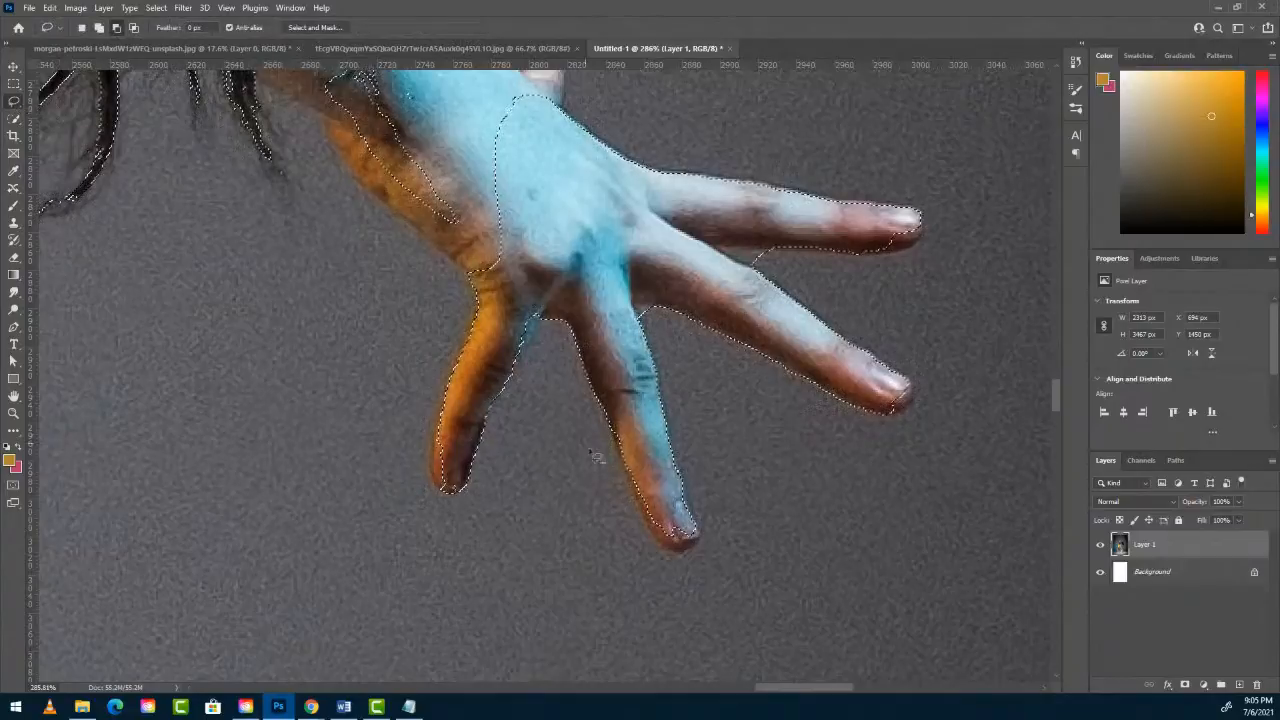
click(98, 27)
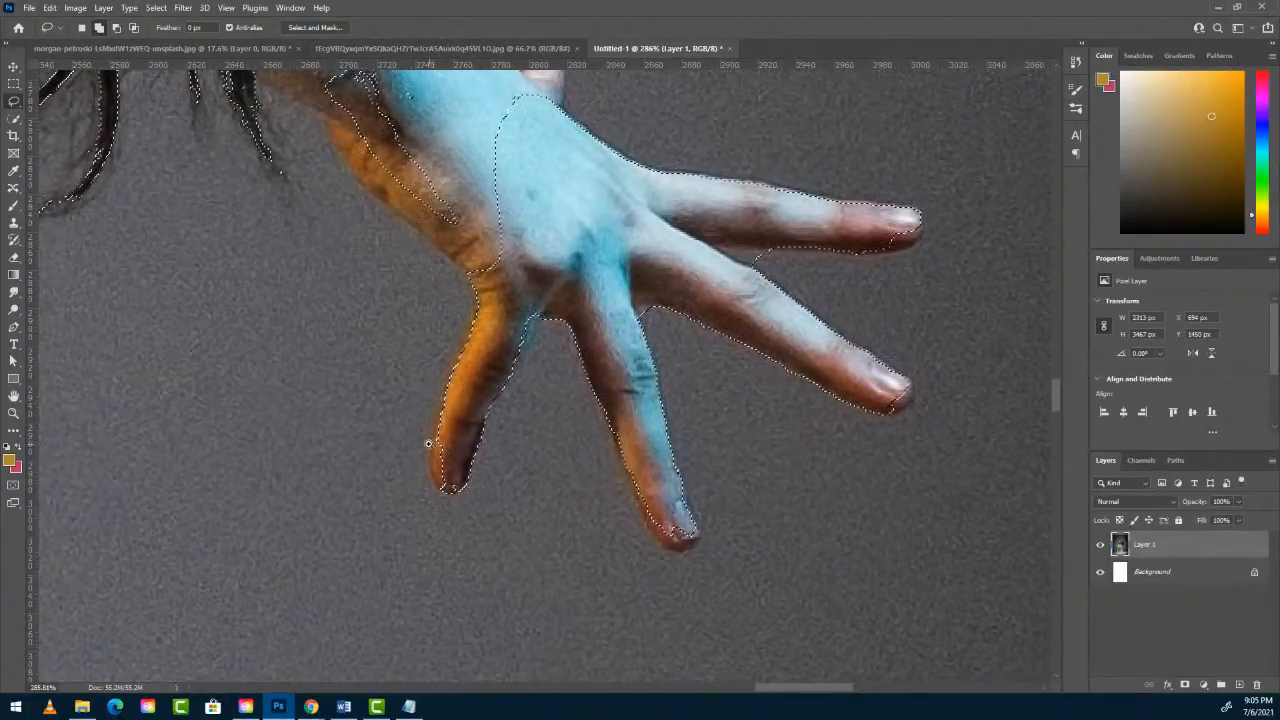
scroll(429, 441, up, 6)
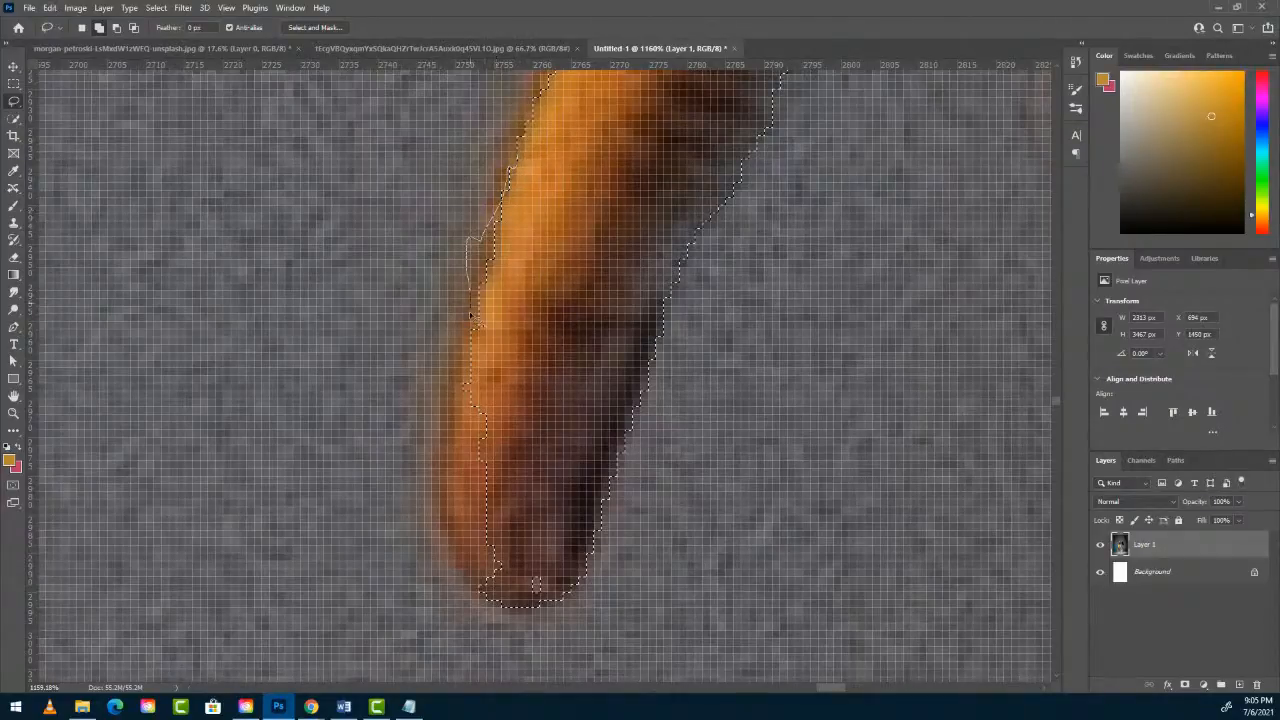
mouse_move(445, 487)
mouse_down()
mouse_move(435, 522)
mouse_move(459, 576)
mouse_move(507, 590)
mouse_move(573, 264)
mouse_move(547, 203)
mouse_up()
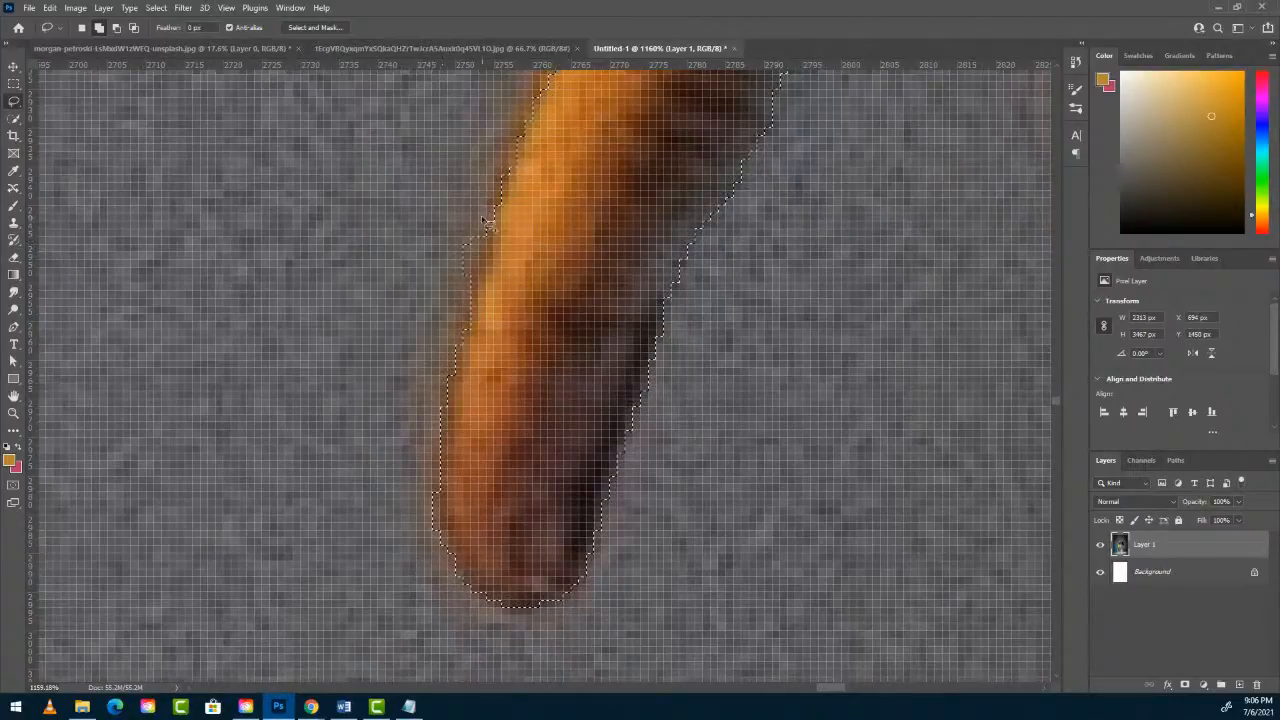
drag(481, 253, 468, 275)
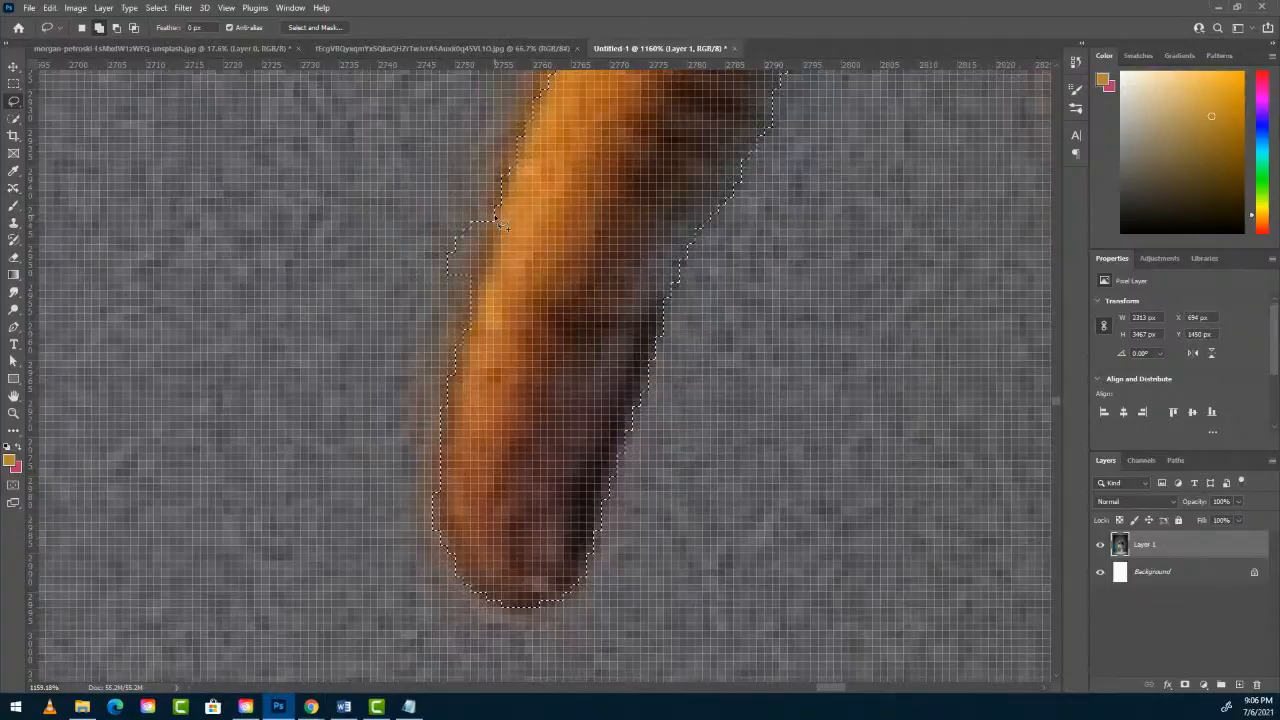
click(117, 28)
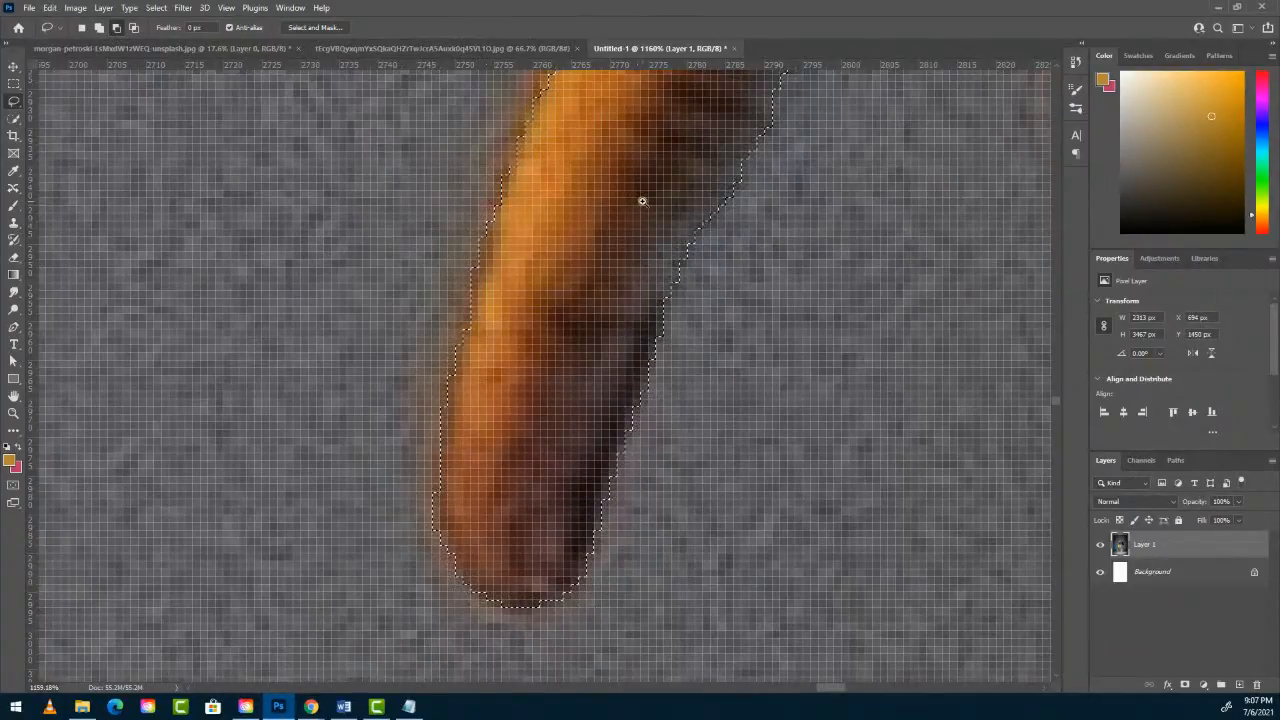
Add the missed blue-tinted skin at the inner base of the orange-lit finger to the selection with the Lasso tool.
drag(657, 205, 477, 503)
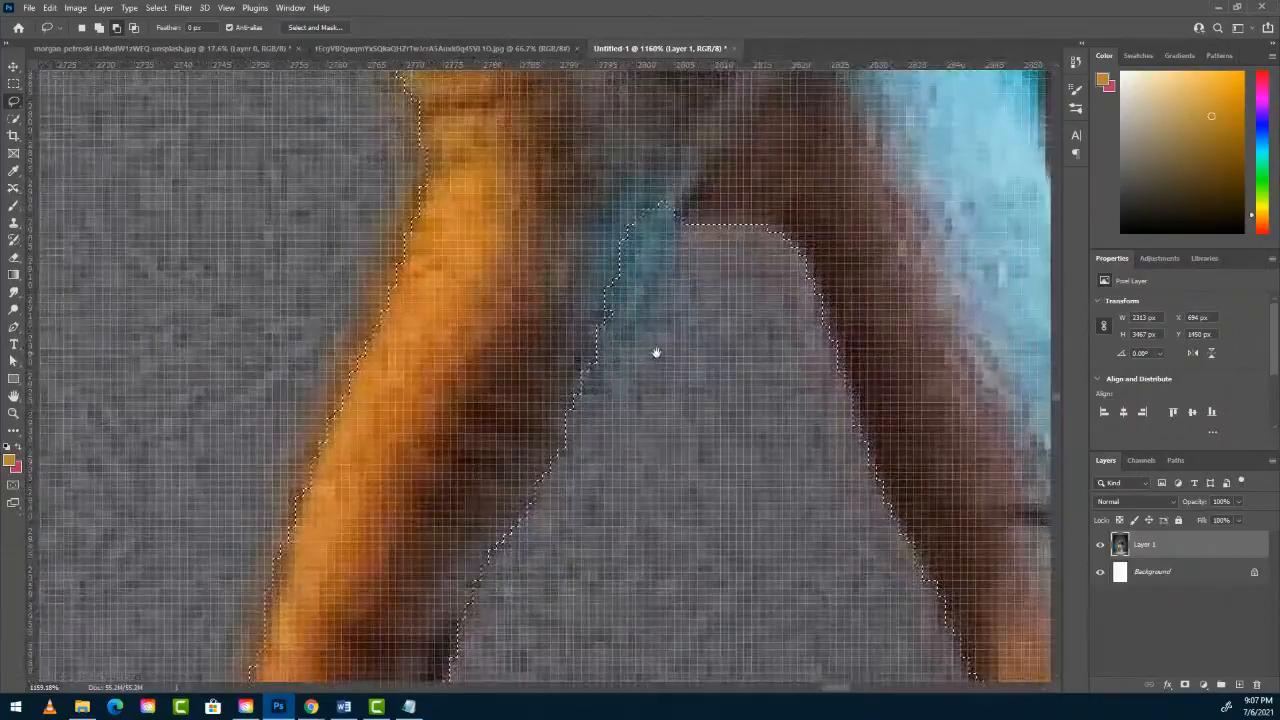
drag(654, 354, 581, 388)
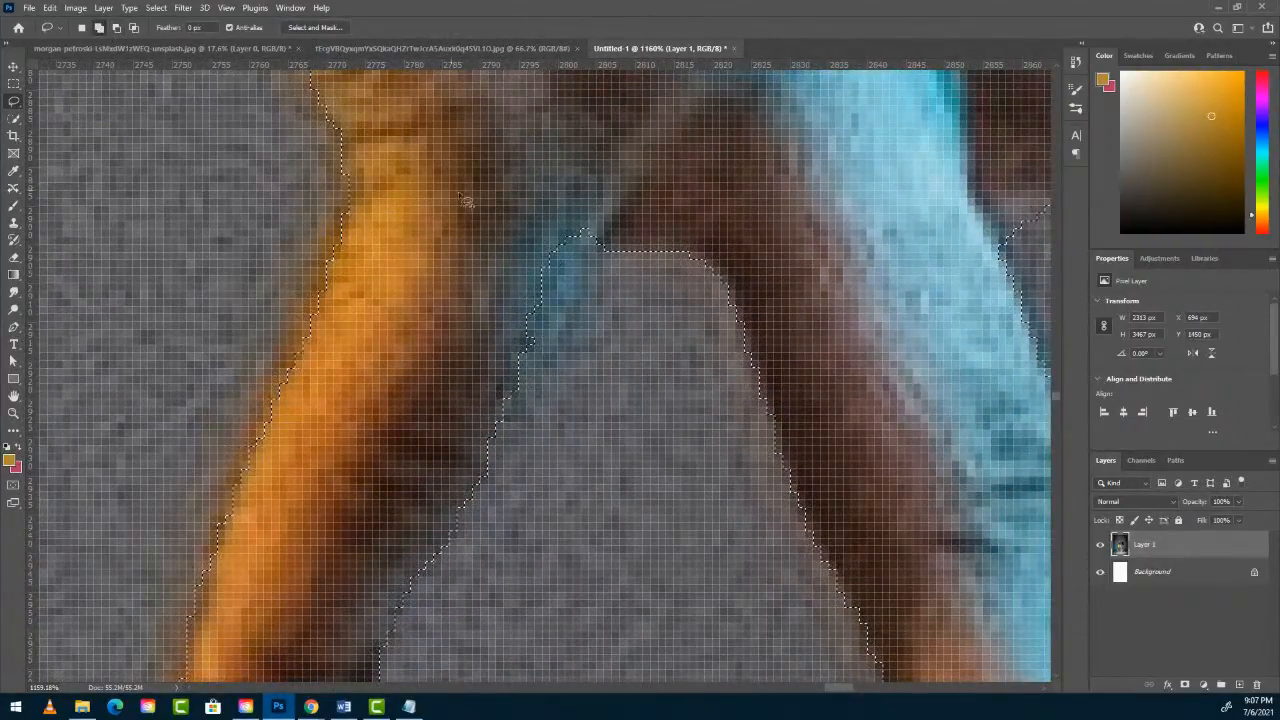
mouse_move(594, 256)
mouse_down()
mouse_move(546, 358)
mouse_move(497, 368)
mouse_move(529, 258)
mouse_move(581, 208)
mouse_move(603, 248)
mouse_up()
Add the missed orange edge and the fingertip of the neighbouring downward-pointing finger to the selection.
drag(778, 386, 700, 245)
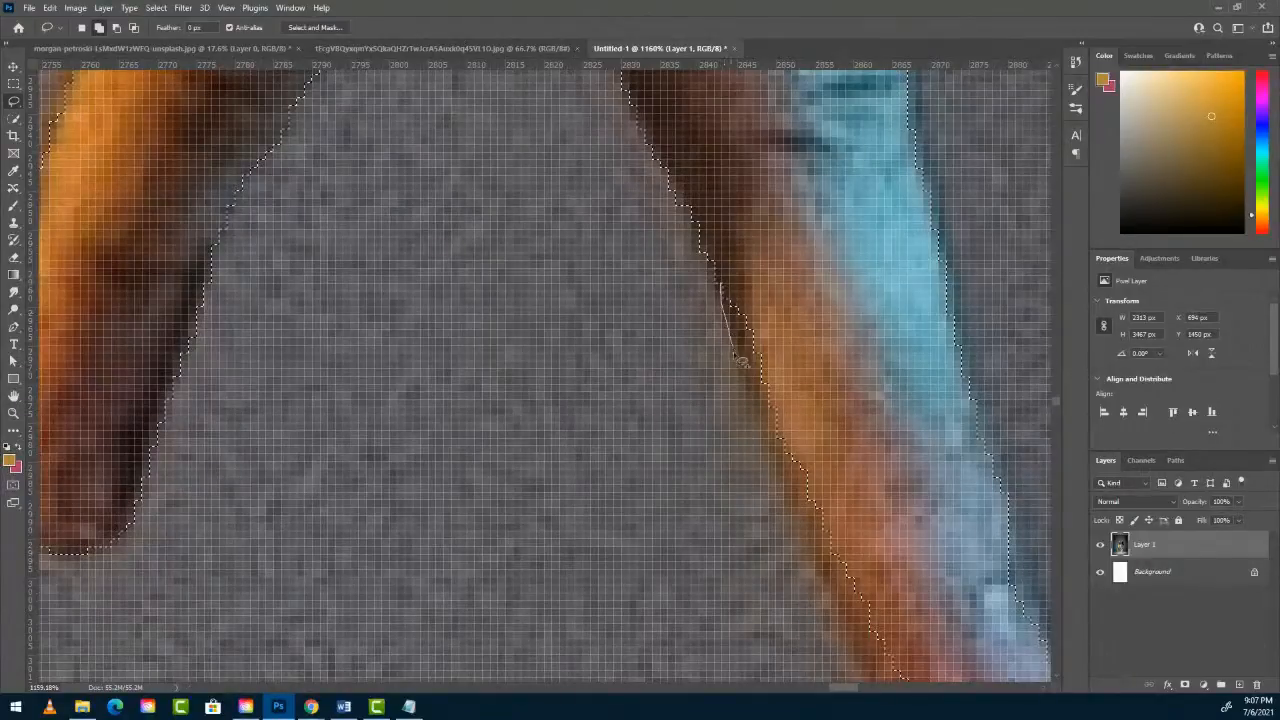
mouse_move(760, 398)
mouse_down()
mouse_move(772, 452)
mouse_move(805, 482)
mouse_move(835, 400)
mouse_move(784, 248)
mouse_move(745, 285)
mouse_up()
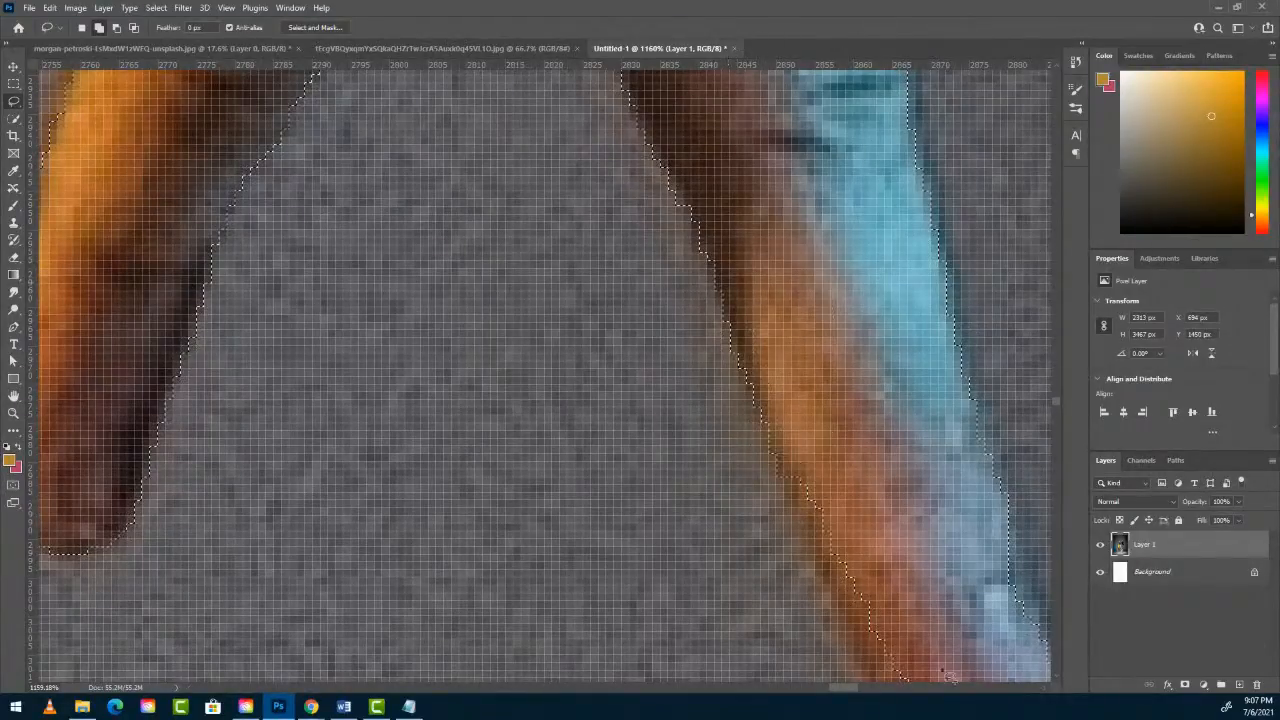
drag(914, 594, 829, 276)
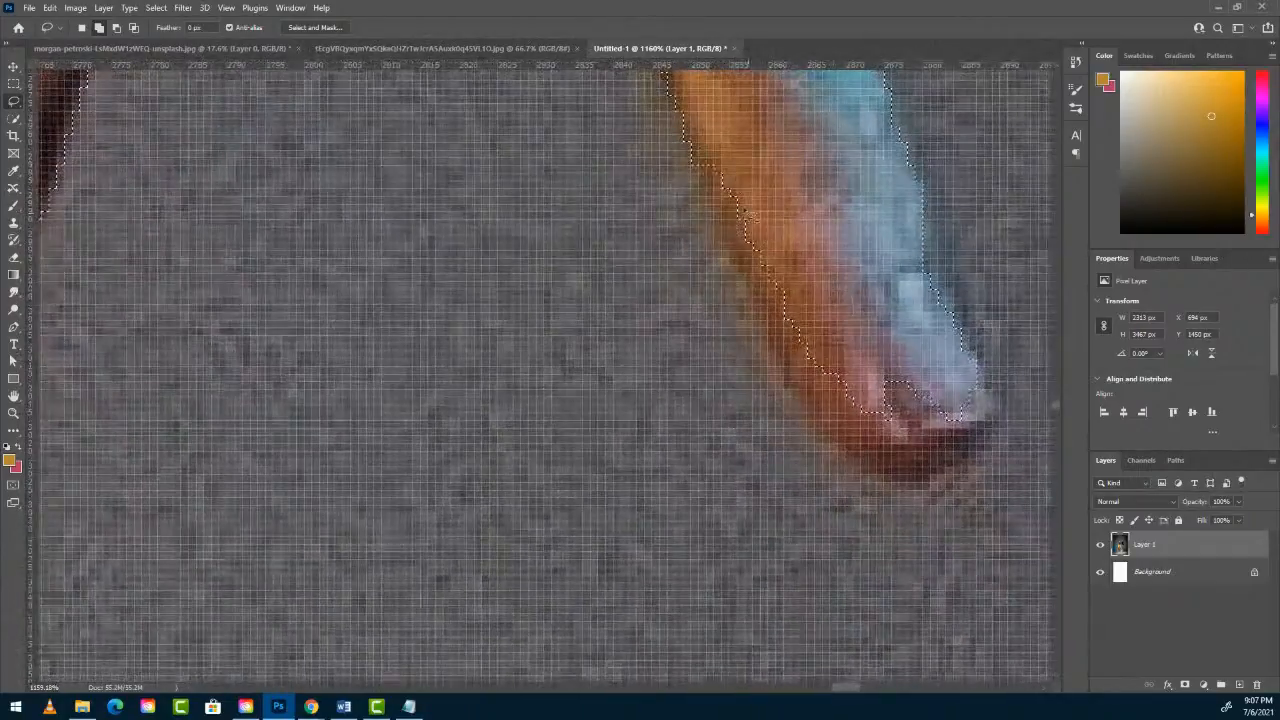
mouse_move(690, 163)
mouse_down()
mouse_move(770, 356)
mouse_move(802, 400)
mouse_move(843, 372)
mouse_move(769, 166)
mouse_move(745, 147)
mouse_move(694, 160)
mouse_up()
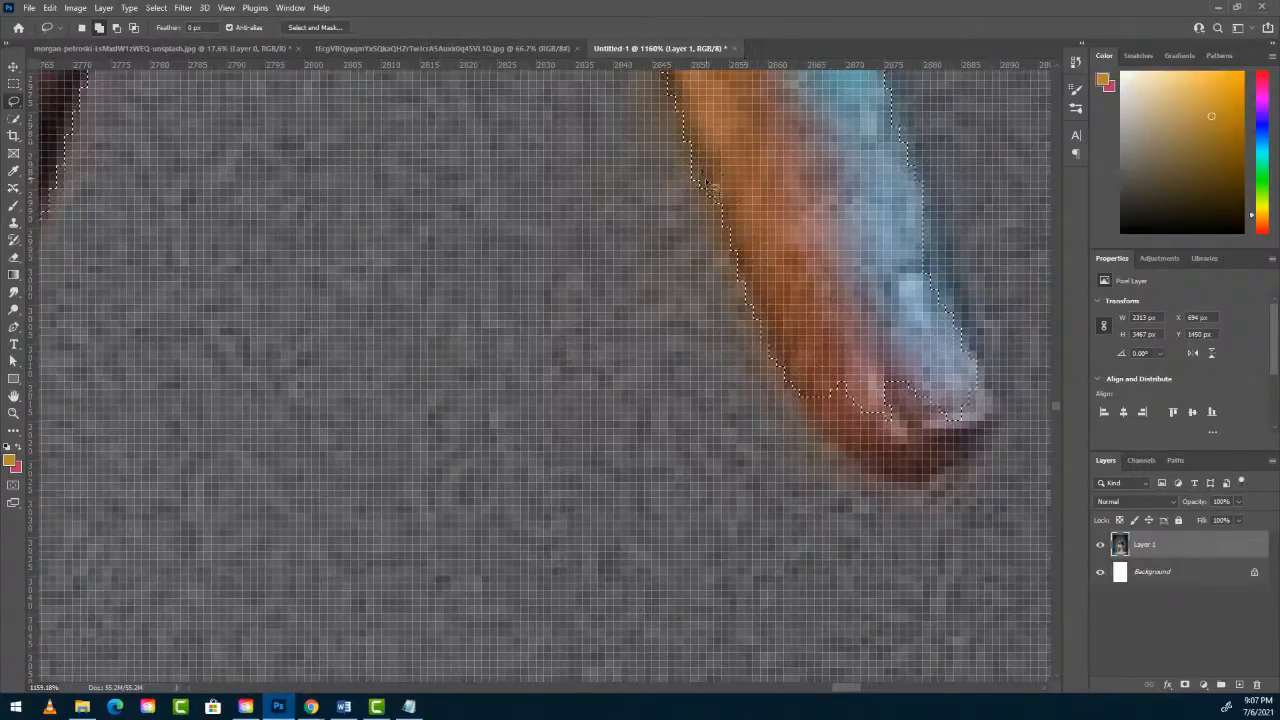
mouse_move(801, 397)
mouse_down()
mouse_move(883, 478)
mouse_move(927, 492)
mouse_move(983, 470)
mouse_up()
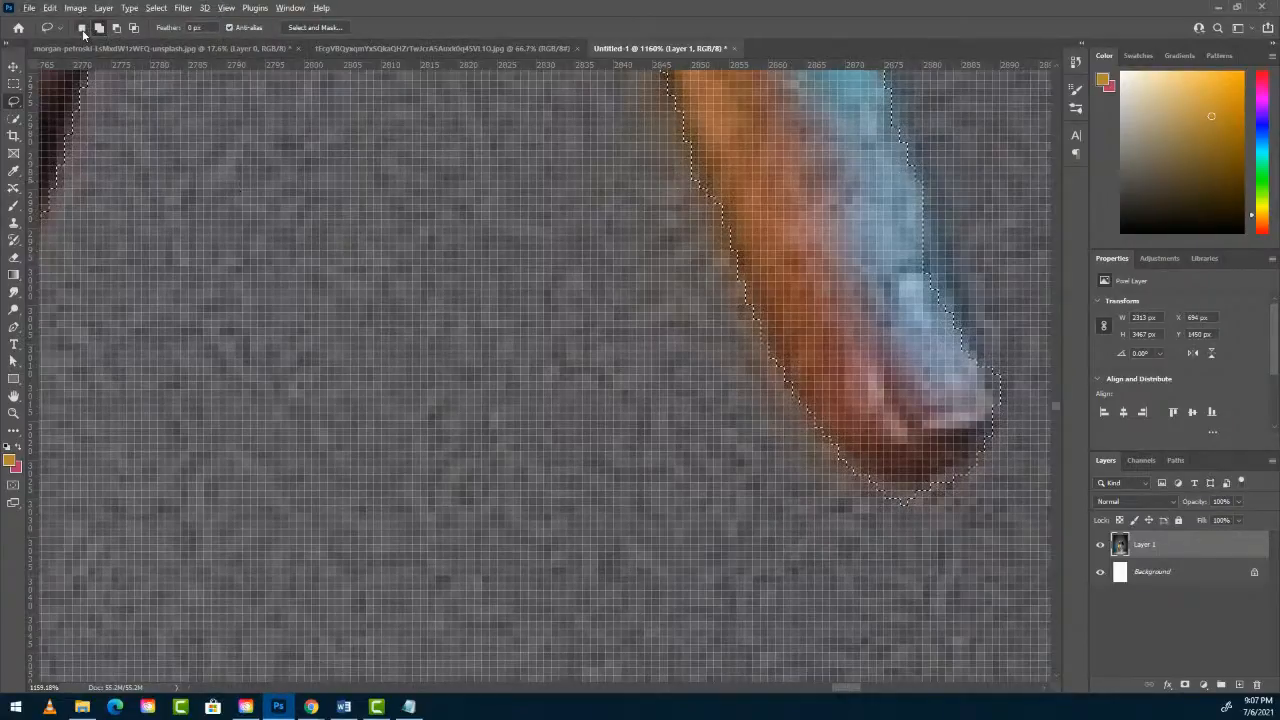
Subtract the excess background below the second finger's tip, and add the missed strip along its blue-lit edge.
click(115, 29)
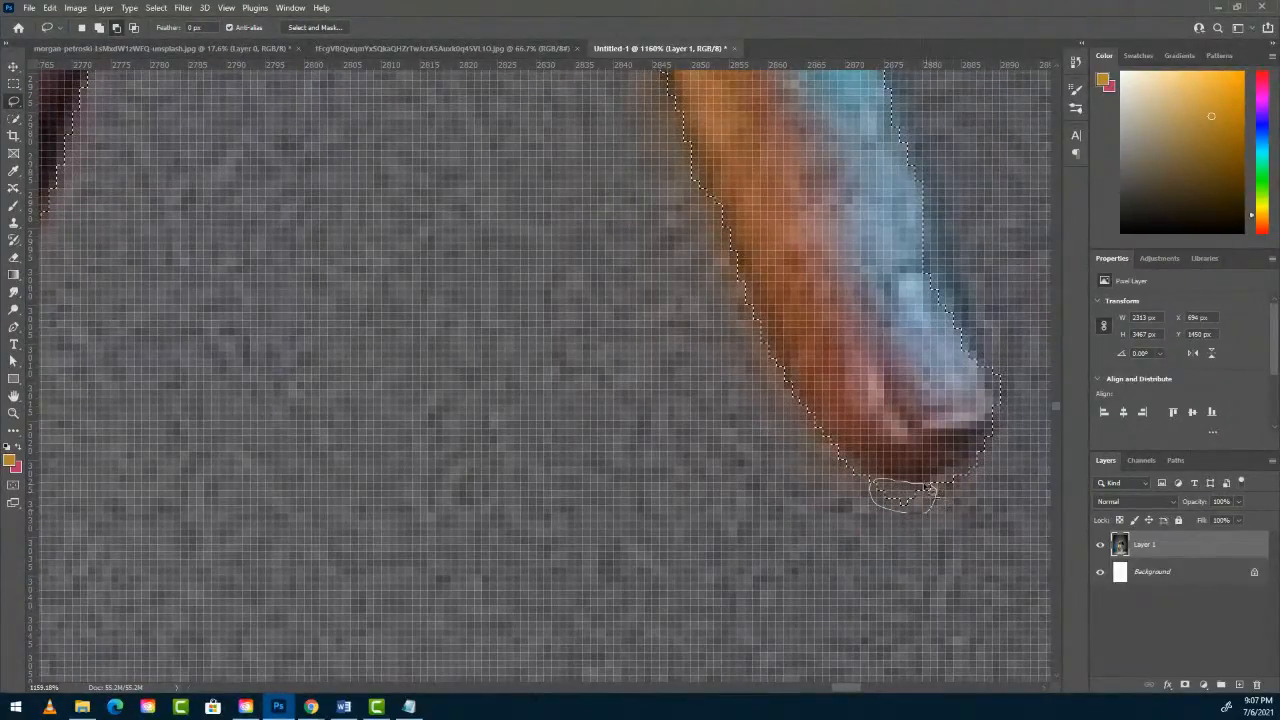
drag(910, 347, 844, 437)
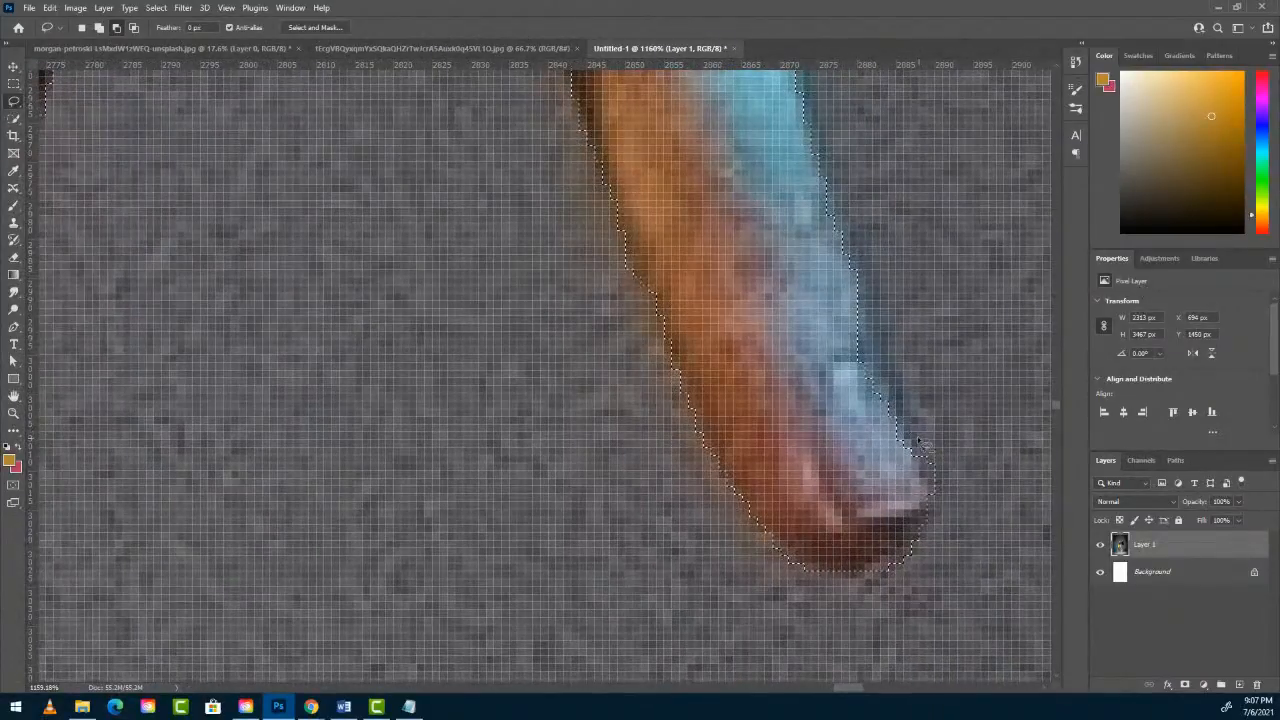
click(99, 29)
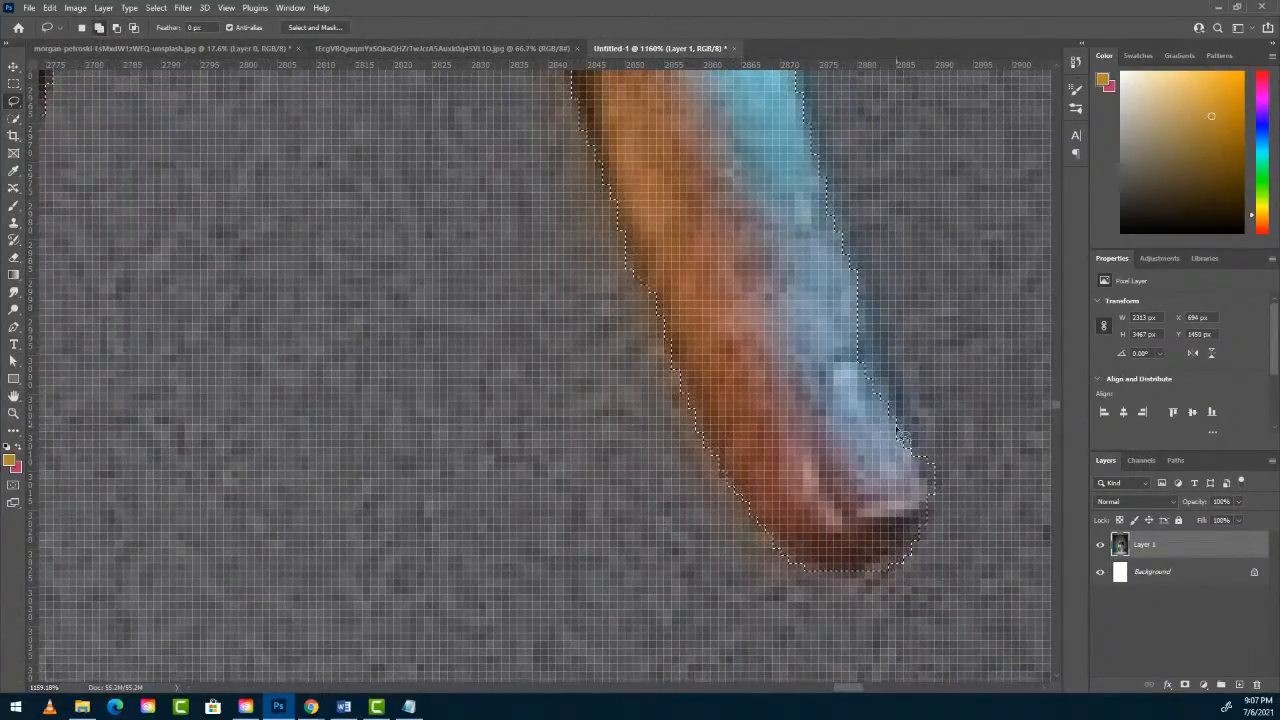
drag(892, 349, 859, 286)
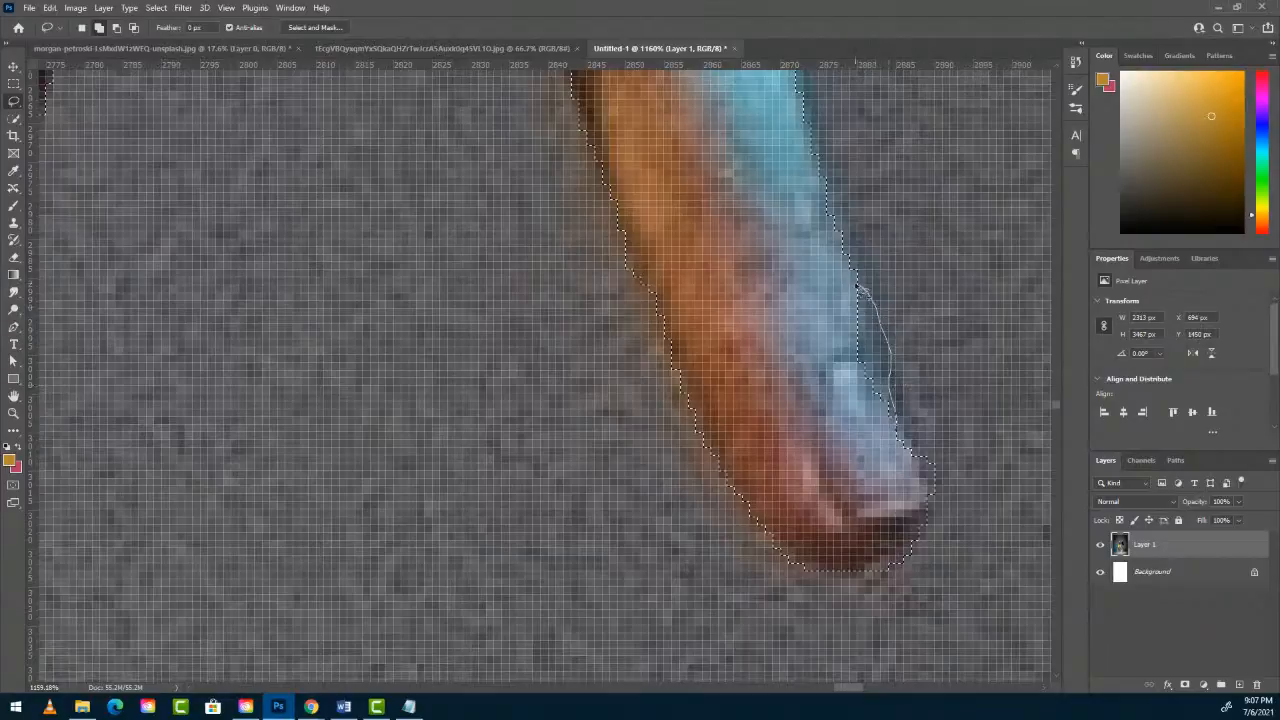
drag(892, 422, 893, 424)
Subtract the wedge of background at the base of the gap between the second and third fingers from the selection.
drag(816, 343, 907, 543)
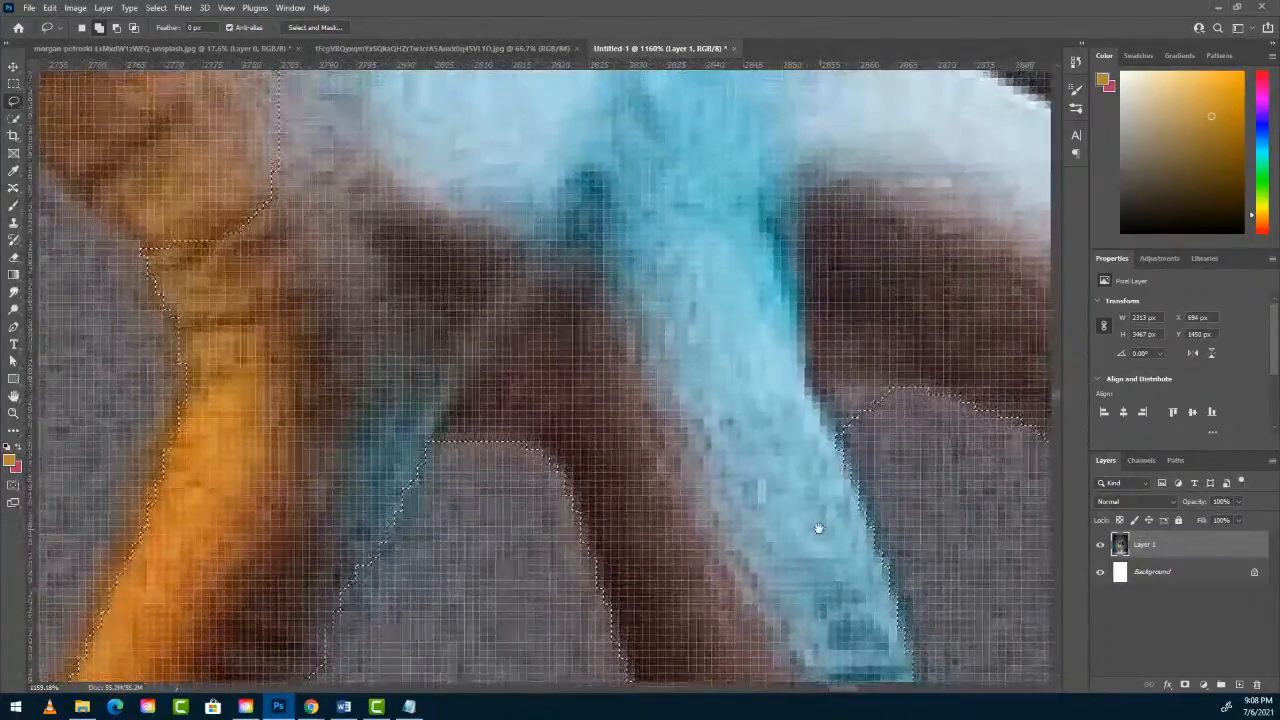
mouse_move(786, 398)
mouse_down()
mouse_move(743, 480)
mouse_move(741, 463)
mouse_up()
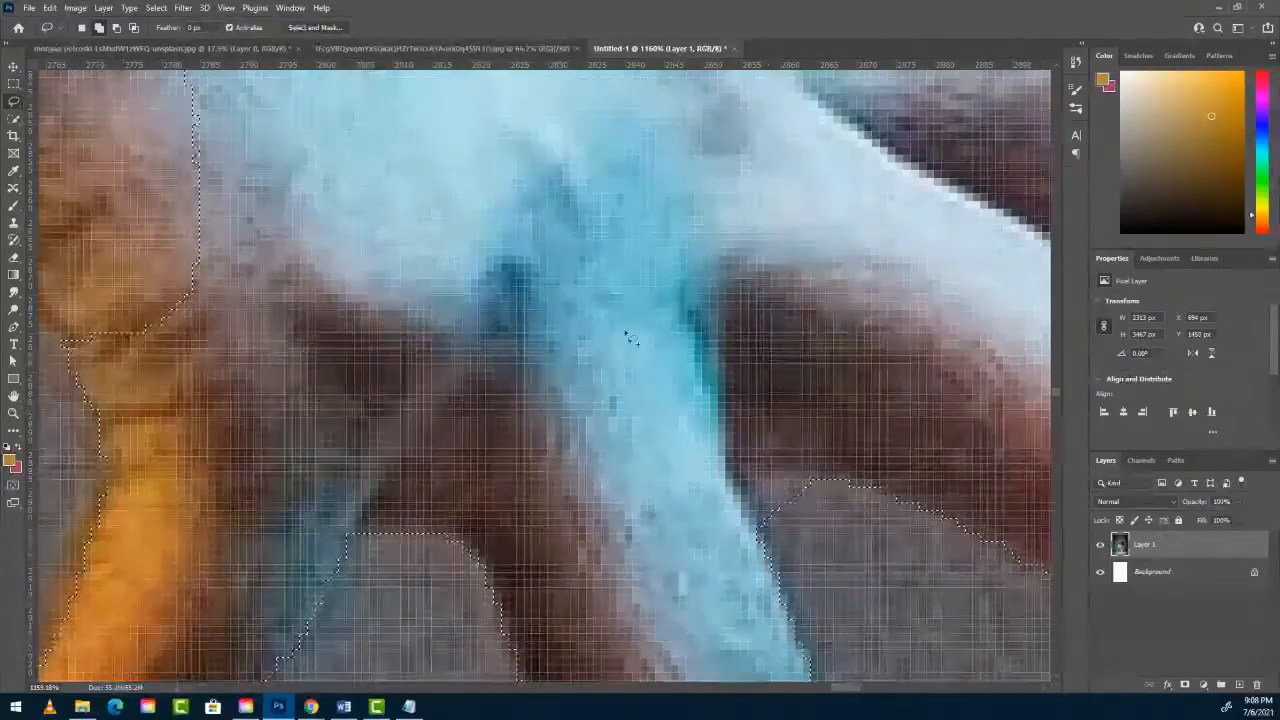
click(115, 30)
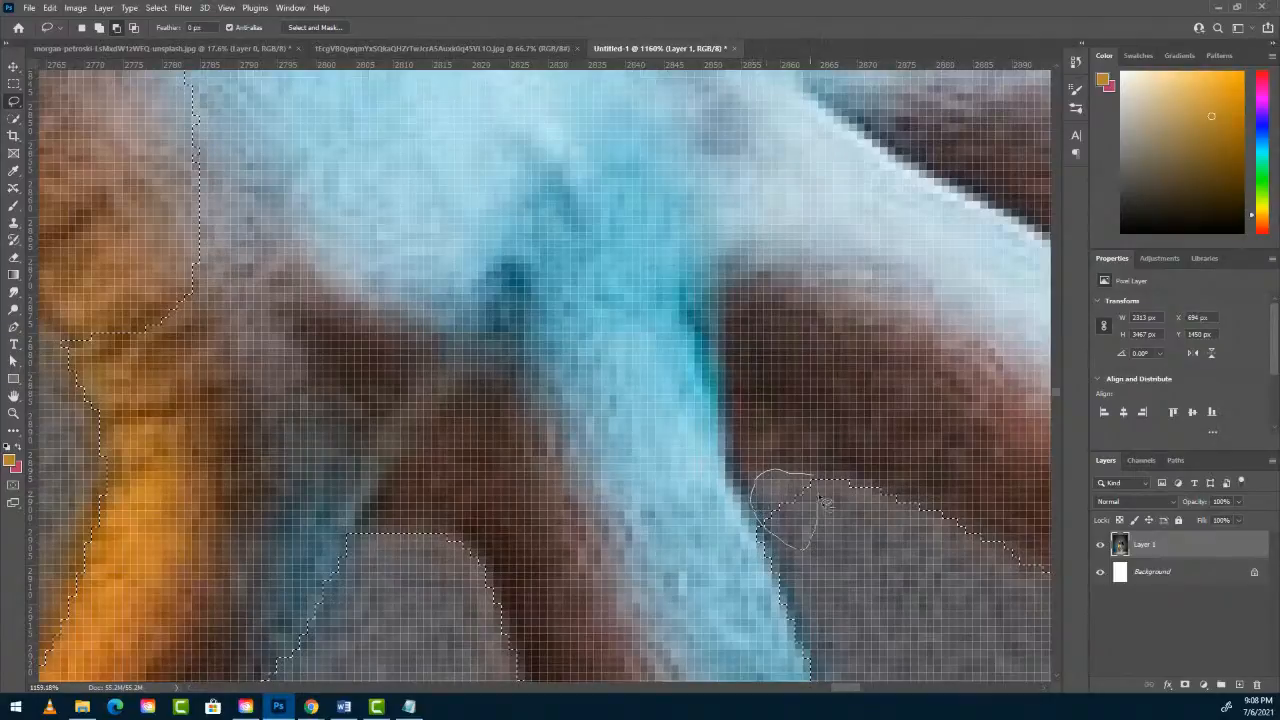
mouse_move(859, 344)
mouse_down()
mouse_move(694, 500)
mouse_move(411, 517)
mouse_move(390, 488)
mouse_up()
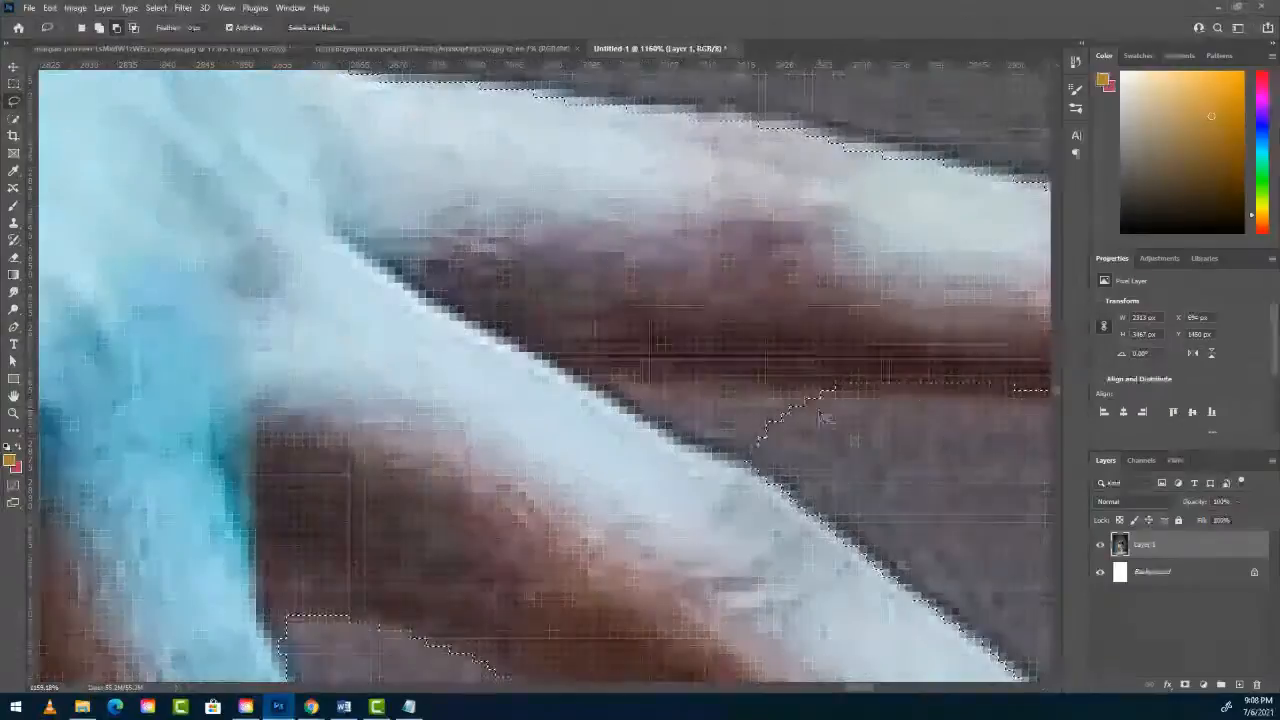
Subtract the remaining background in the gap between the second finger and the uppermost finger from the selection.
mouse_move(703, 391)
mouse_down()
mouse_move(619, 393)
mouse_move(644, 427)
mouse_move(730, 453)
mouse_up()
drag(845, 393, 840, 388)
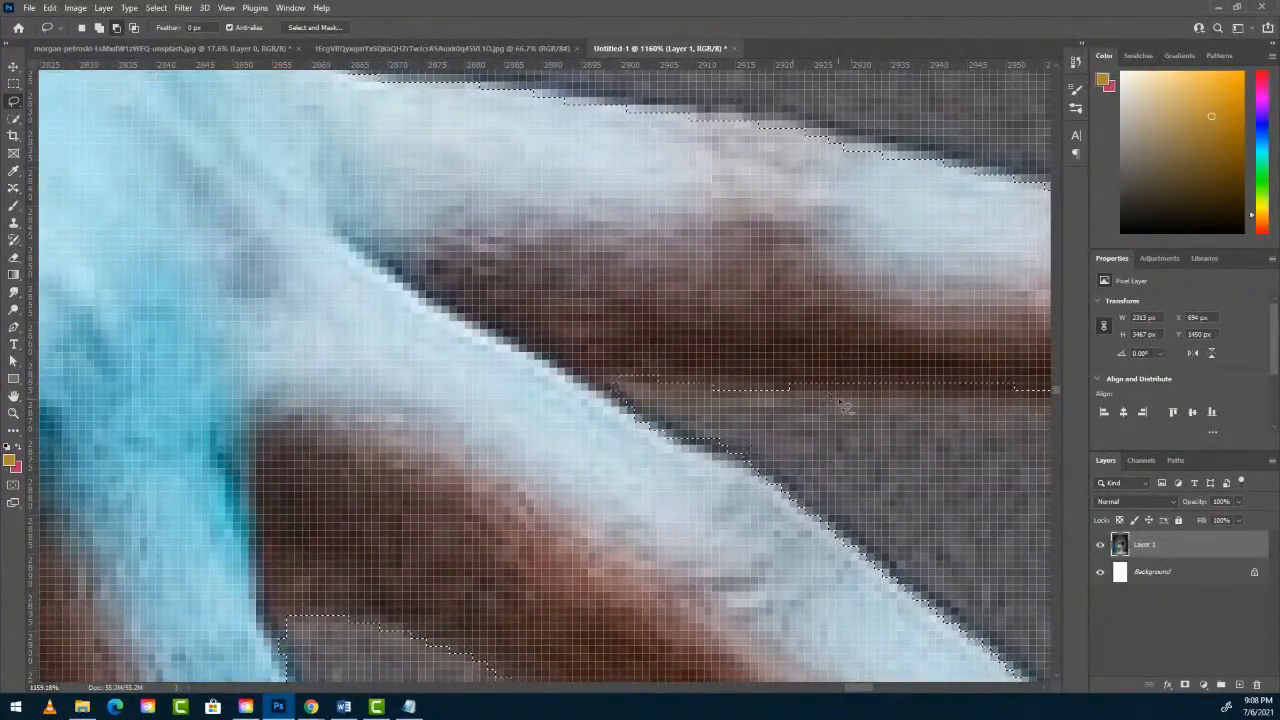
Add the missed tip and dark underside of the uppermost finger to the selection with the Lasso tool.
mouse_move(723, 260)
mouse_down()
mouse_move(707, 430)
mouse_move(451, 409)
mouse_move(406, 371)
mouse_up()
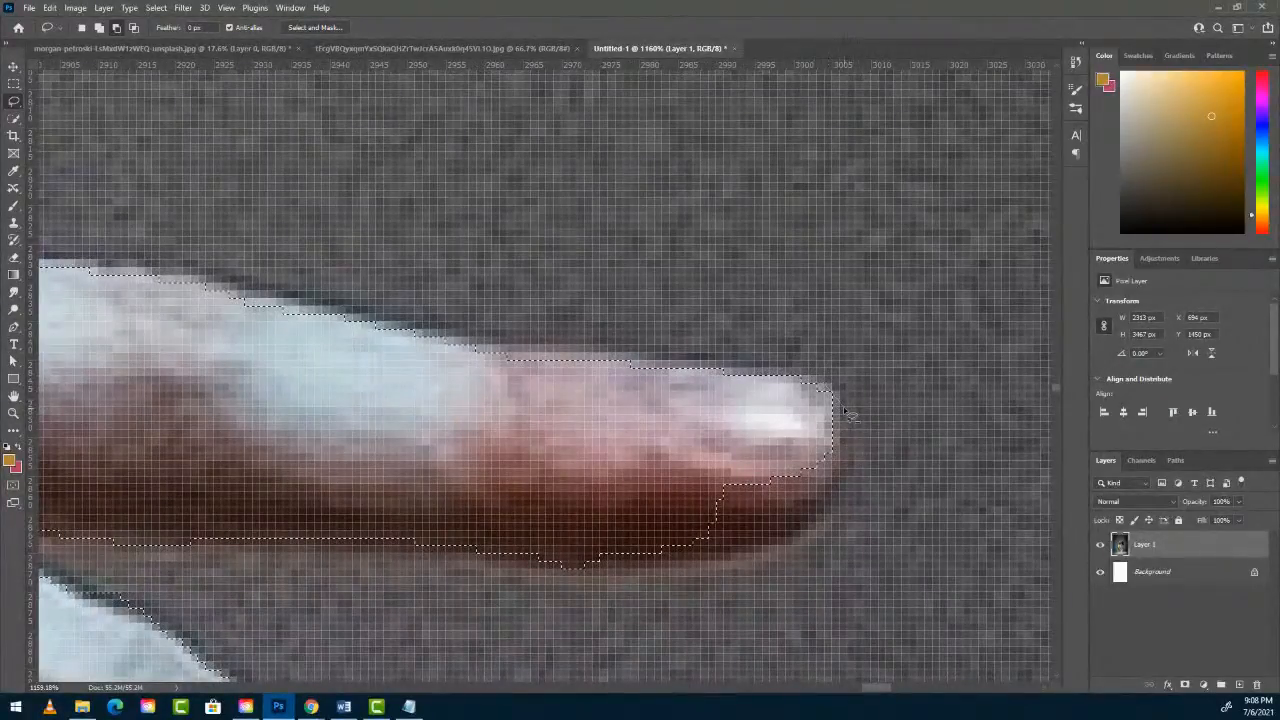
click(99, 28)
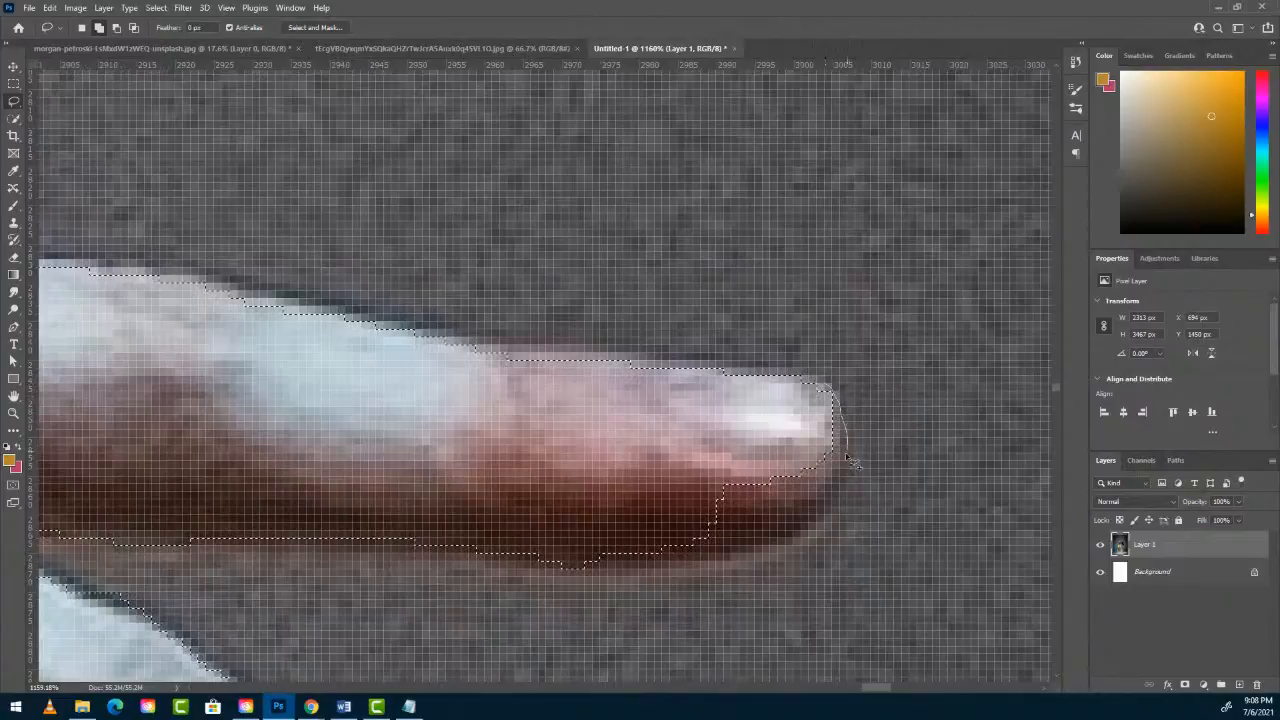
drag(790, 549, 715, 567)
mouse_move(531, 578)
mouse_down()
mouse_move(578, 489)
mouse_move(704, 416)
mouse_up()
drag(816, 384, 805, 404)
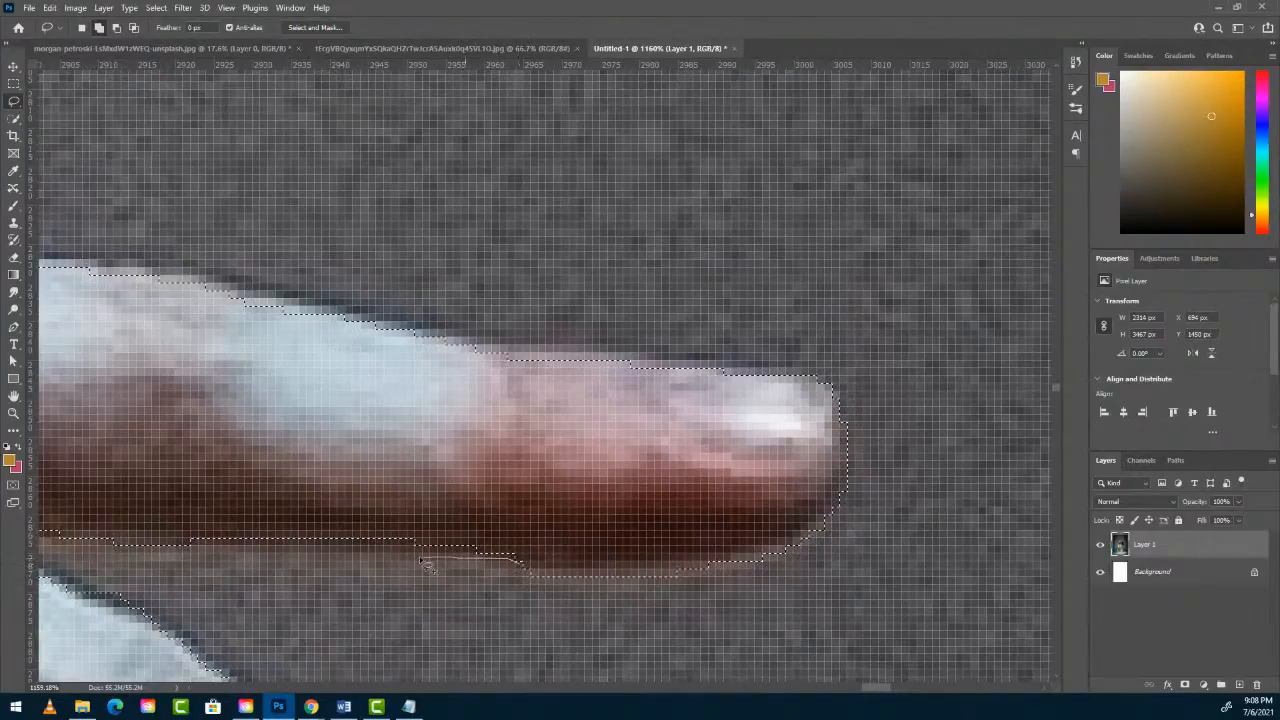
drag(498, 562, 495, 561)
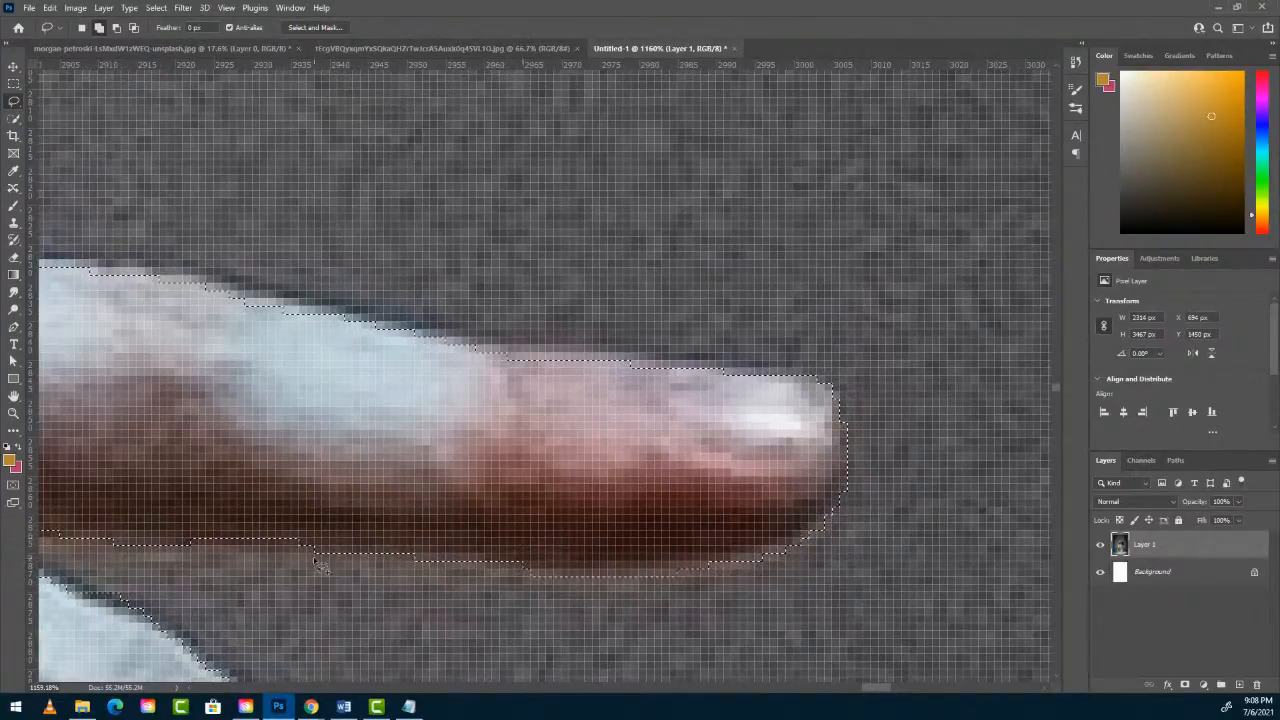
mouse_move(300, 557)
mouse_down()
mouse_move(179, 535)
mouse_move(213, 519)
mouse_move(311, 553)
mouse_move(280, 559)
mouse_up()
Add the pale thumb tip above the hand and the missed upper part of the wrist to the selection.
drag(292, 511, 354, 509)
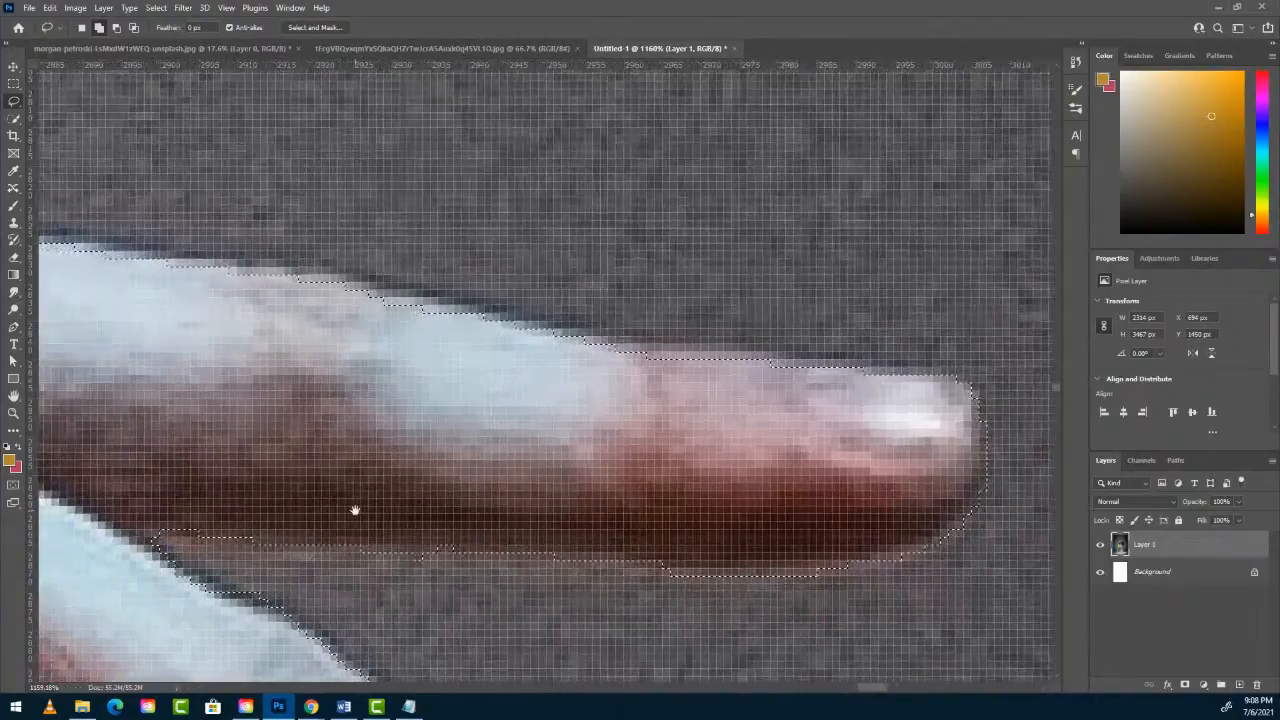
drag(328, 453, 603, 491)
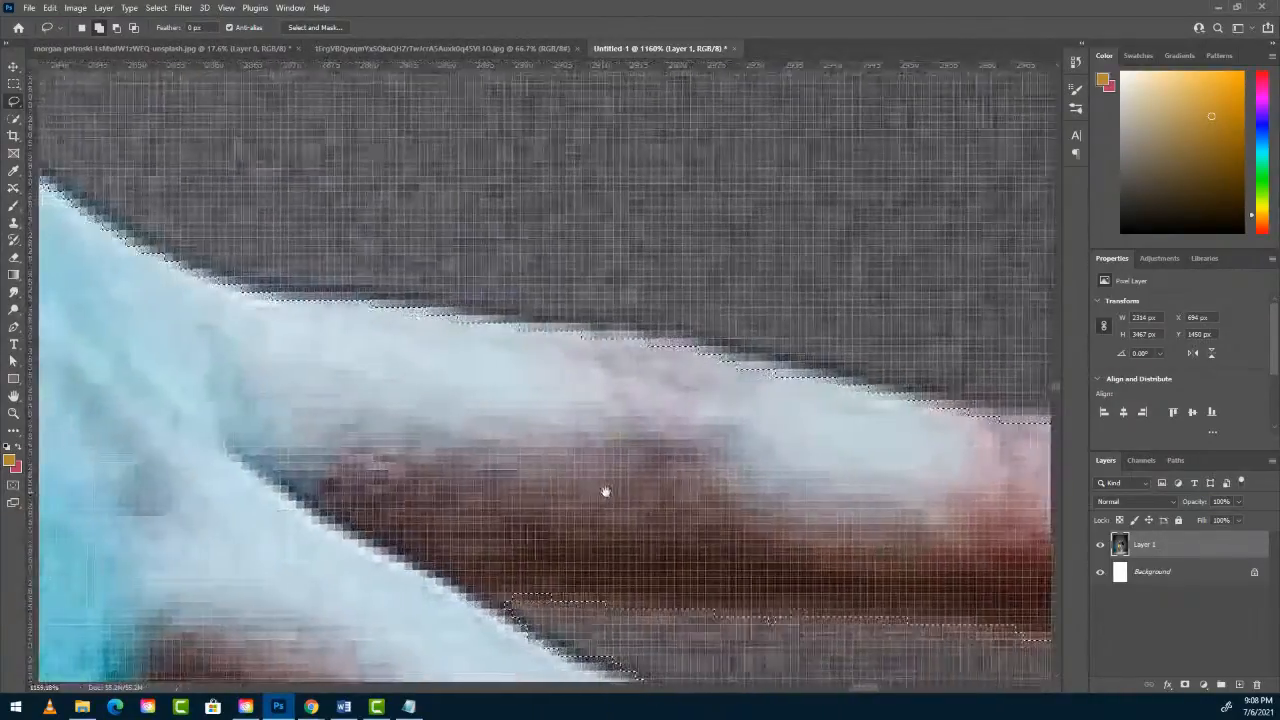
drag(300, 403, 615, 491)
drag(615, 491, 512, 522)
drag(511, 475, 452, 490)
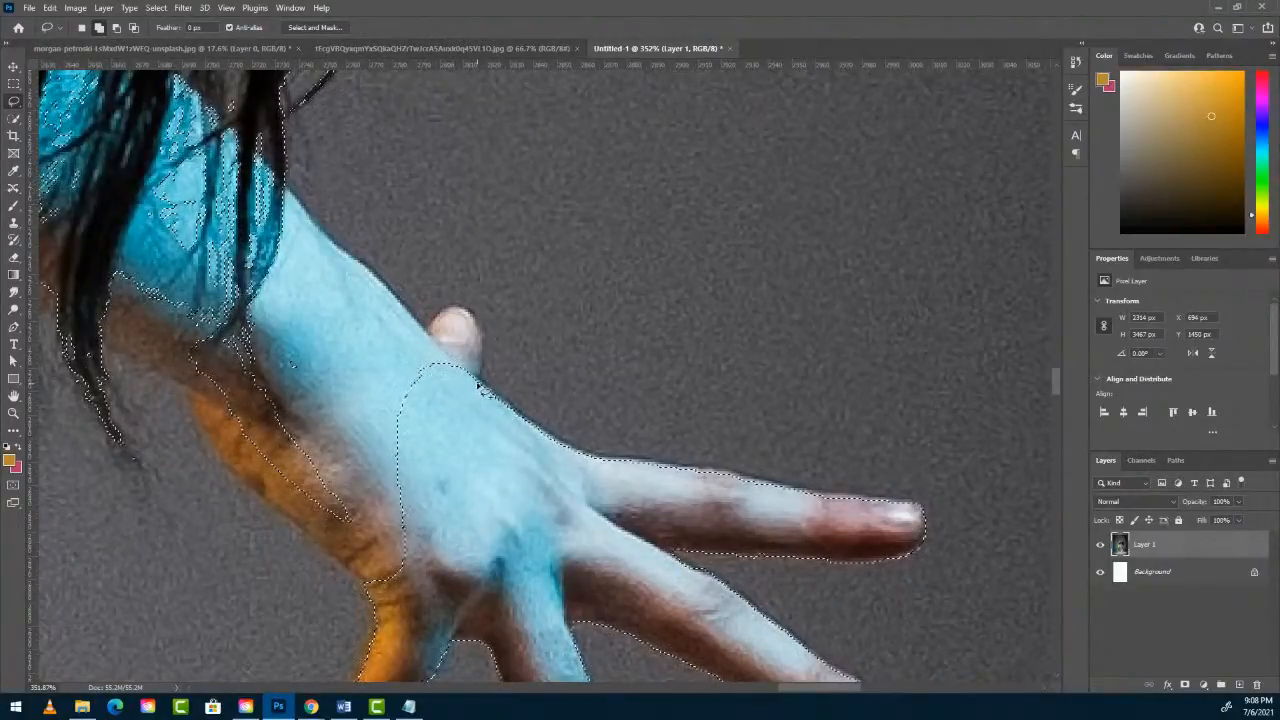
mouse_move(490, 338)
mouse_down()
mouse_move(462, 299)
mouse_move(432, 312)
mouse_move(414, 362)
mouse_move(437, 402)
mouse_move(476, 397)
mouse_up()
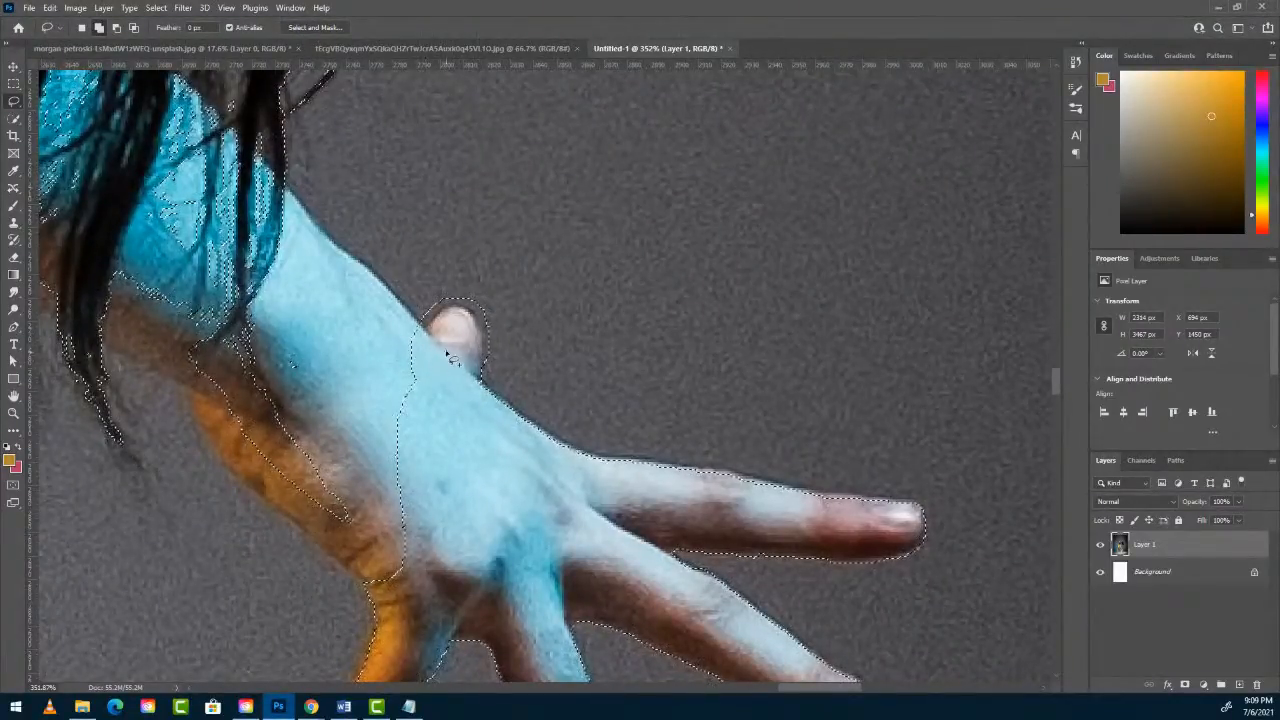
mouse_move(378, 278)
mouse_down()
mouse_move(322, 256)
mouse_move(341, 375)
mouse_move(363, 442)
mouse_move(409, 489)
mouse_move(449, 417)
mouse_move(416, 339)
mouse_up()
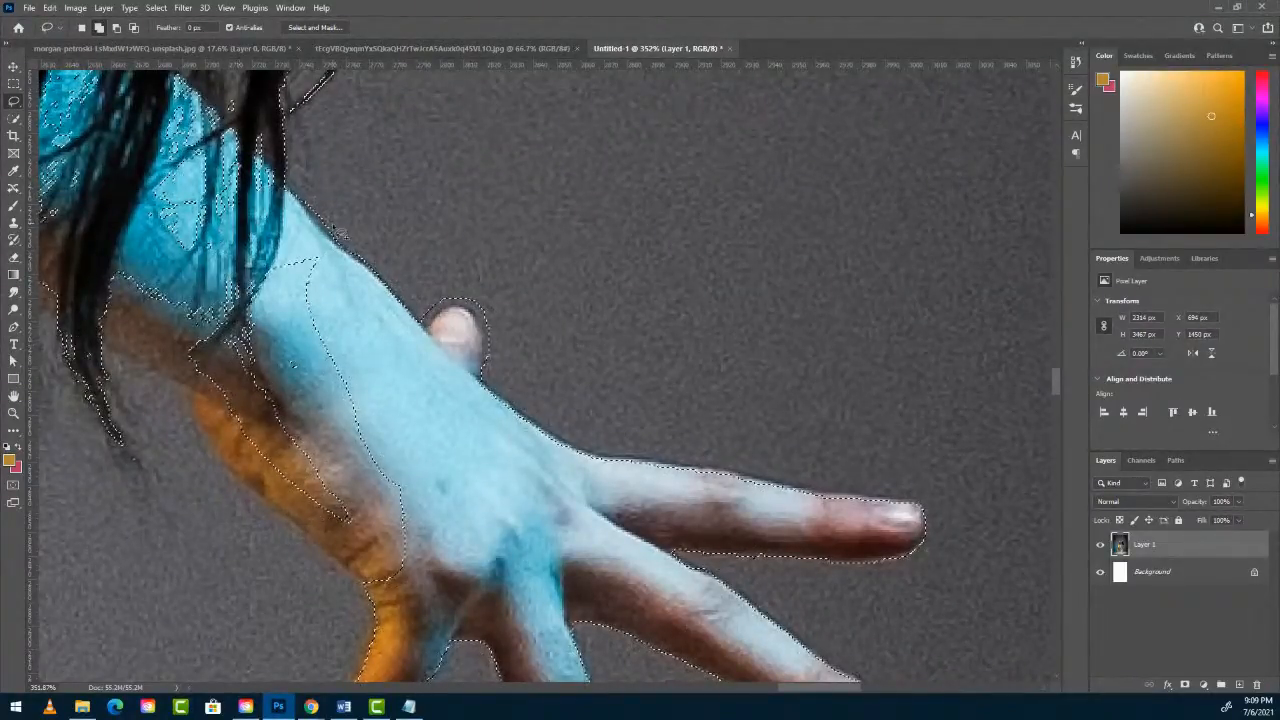
Add the orange-lit lower edge of the hand and the underside of the forearm behind the hair to the selection.
mouse_move(418, 574)
mouse_down()
mouse_move(385, 598)
mouse_move(366, 590)
mouse_move(257, 501)
mouse_move(185, 407)
mouse_move(193, 340)
mouse_move(302, 262)
mouse_move(320, 260)
mouse_move(408, 374)
mouse_move(437, 446)
mouse_move(370, 574)
mouse_move(411, 580)
mouse_up()
drag(380, 572, 375, 577)
drag(225, 338, 350, 431)
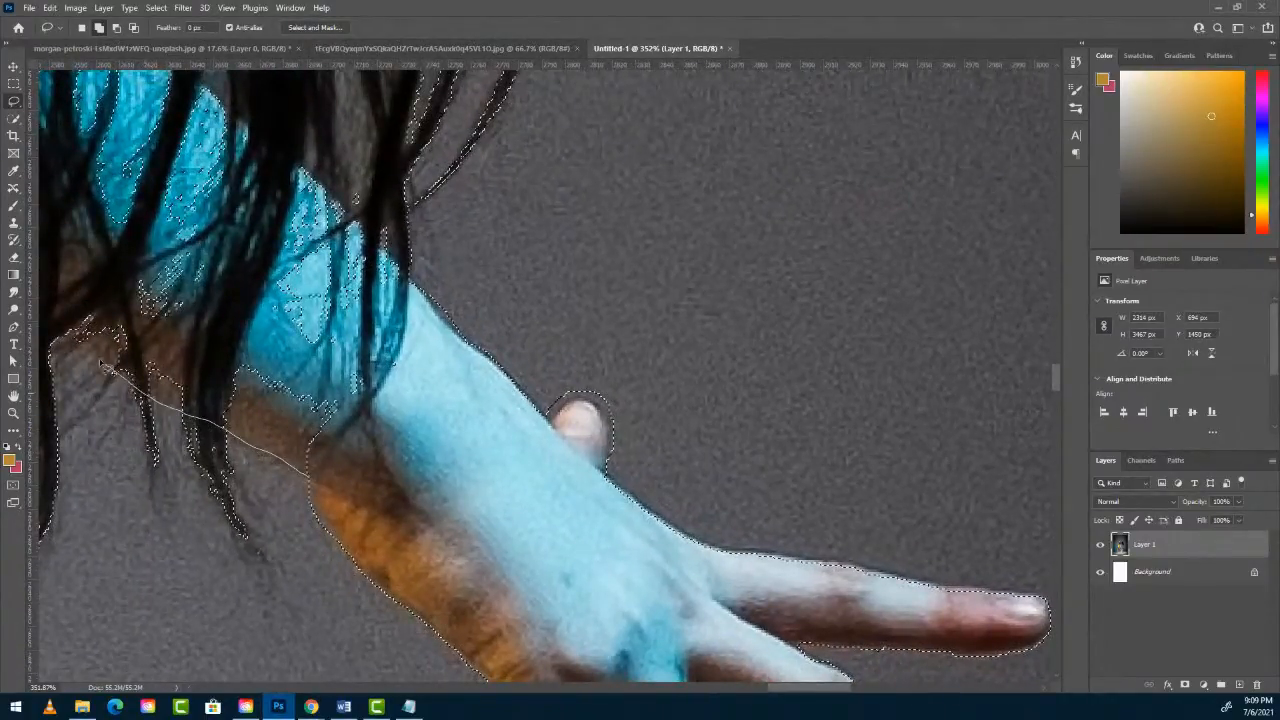
drag(70, 296, 208, 272)
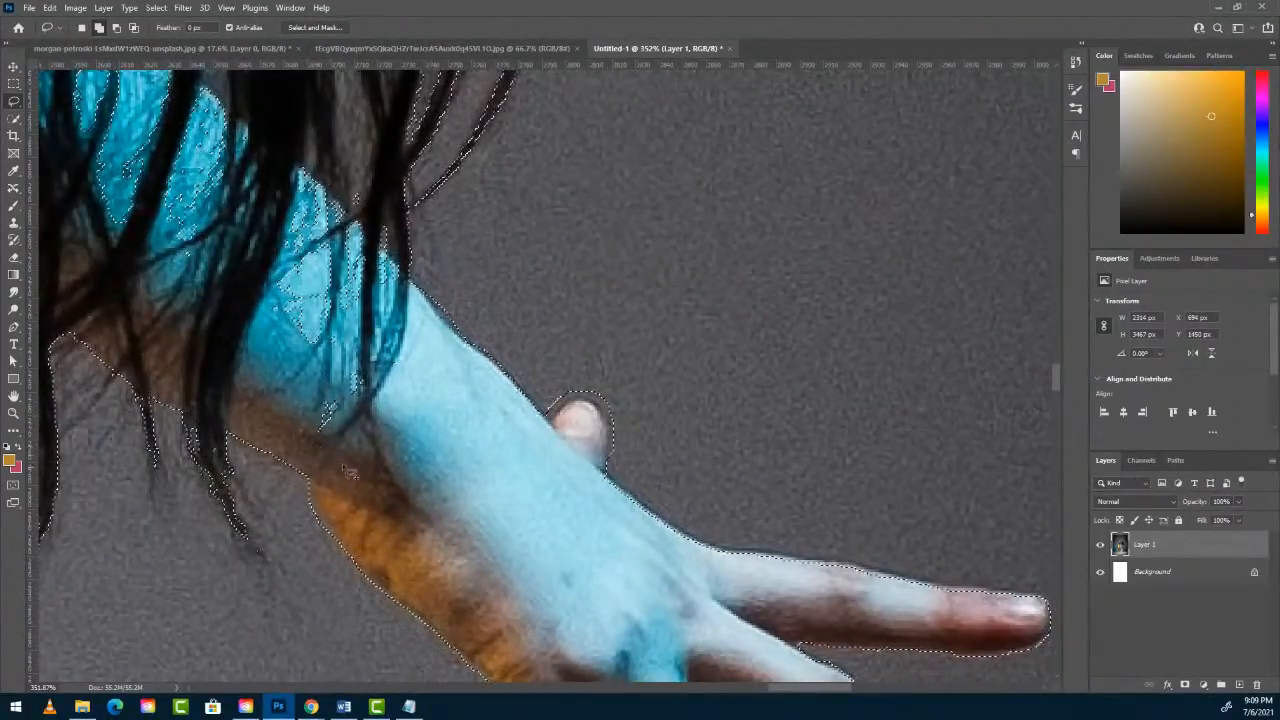
Subtract the small blue wedge of background between the left-hand ankle and the trouser hem from the selection.
drag(307, 348, 657, 586)
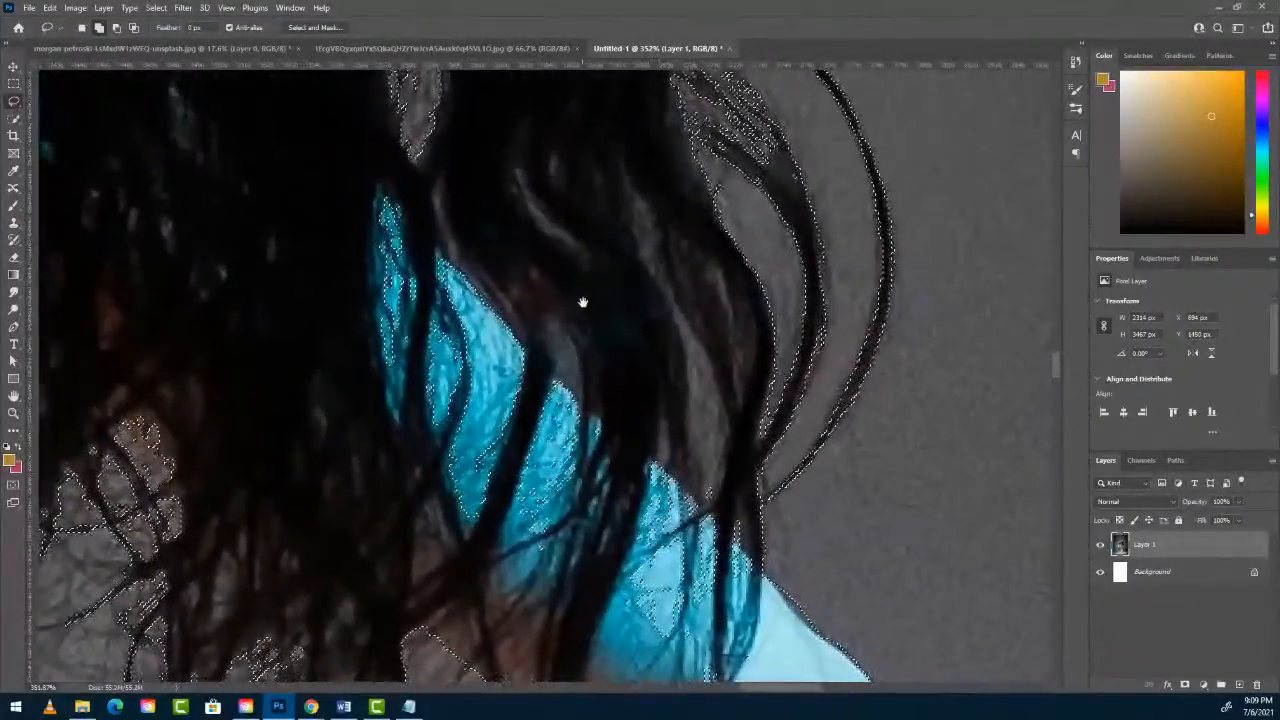
drag(601, 416, 496, 440)
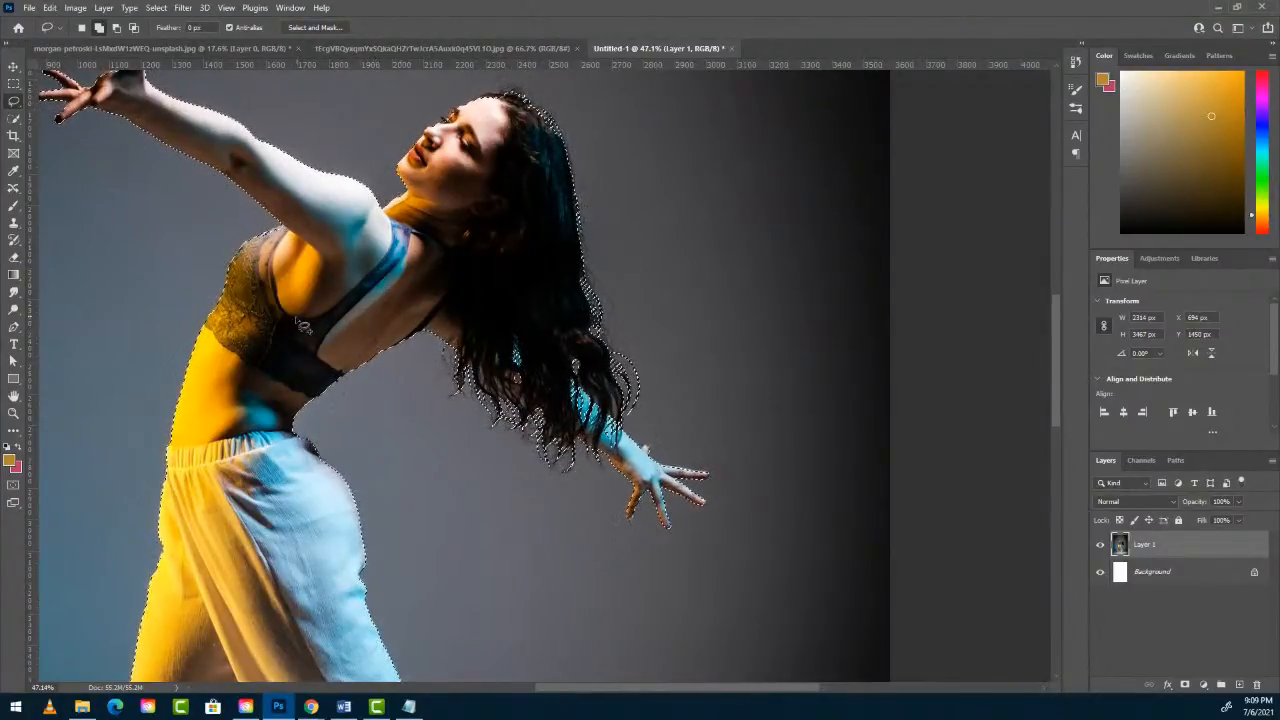
drag(237, 375, 238, 430)
drag(219, 515, 487, 131)
drag(396, 465, 491, 298)
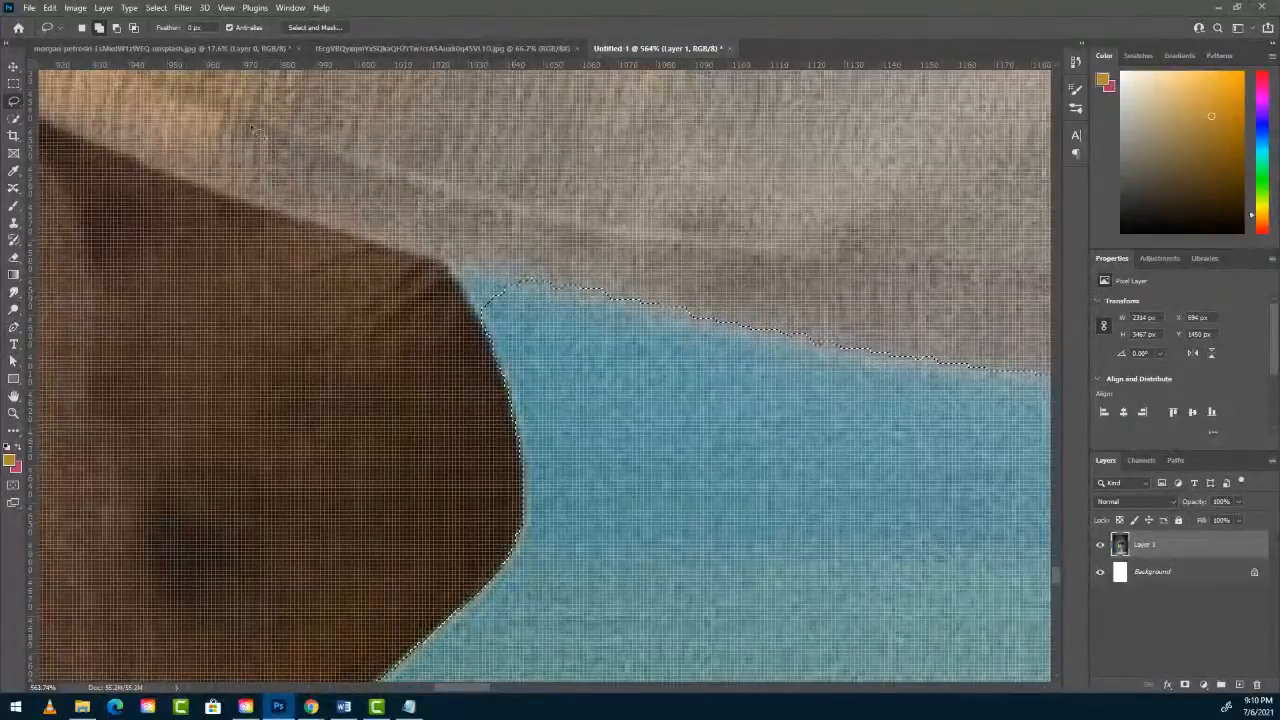
click(115, 30)
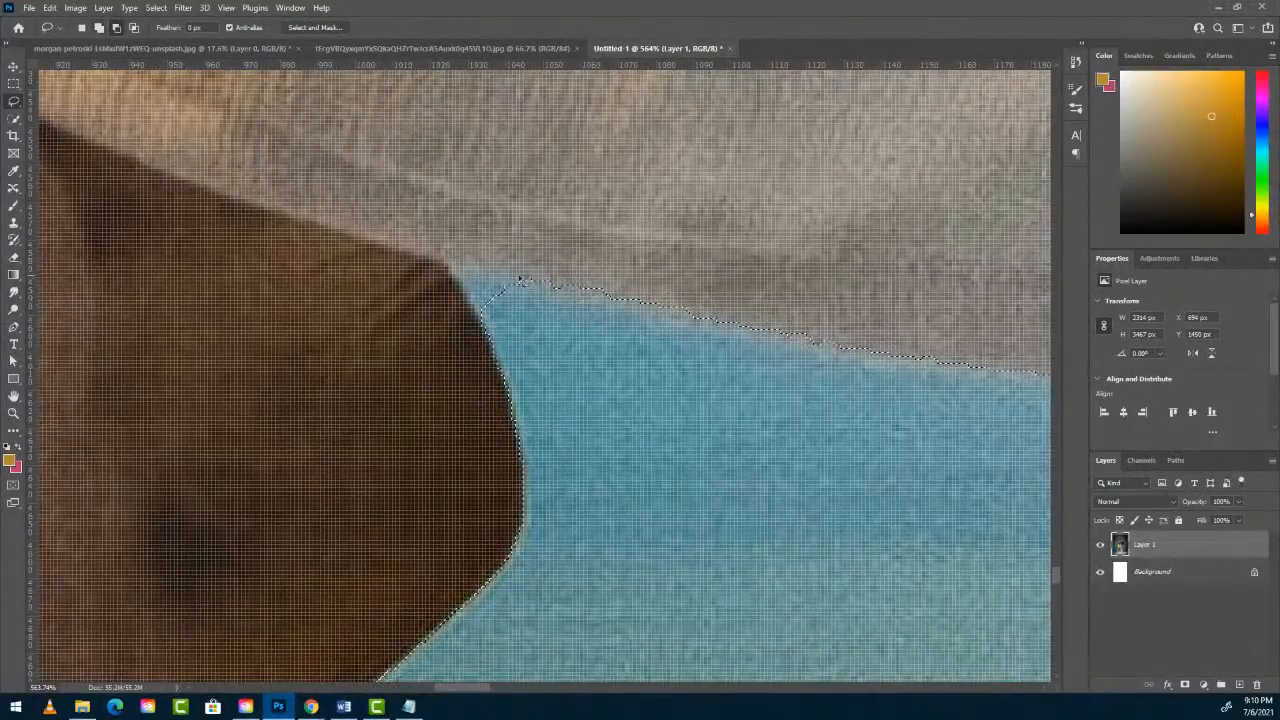
drag(527, 284, 482, 272)
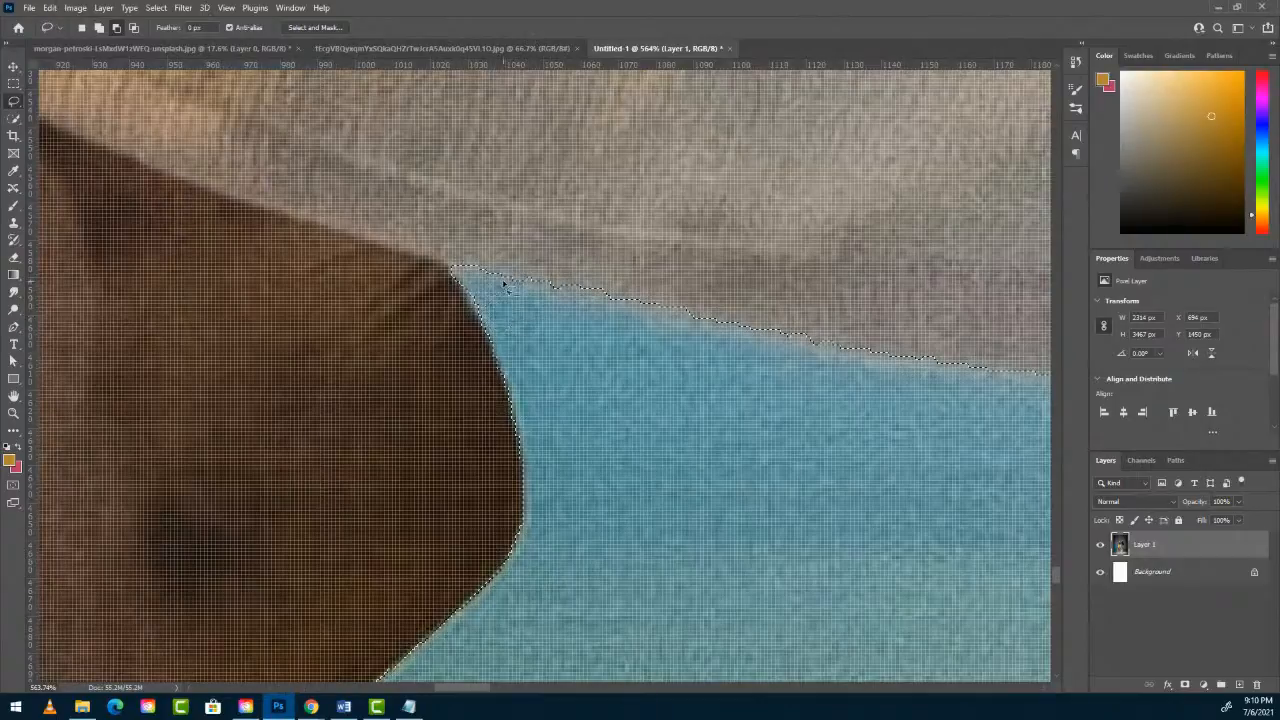
Add a layer mask to Layer 1 from the finished dancer selection.
scroll(525, 338, down, 10)
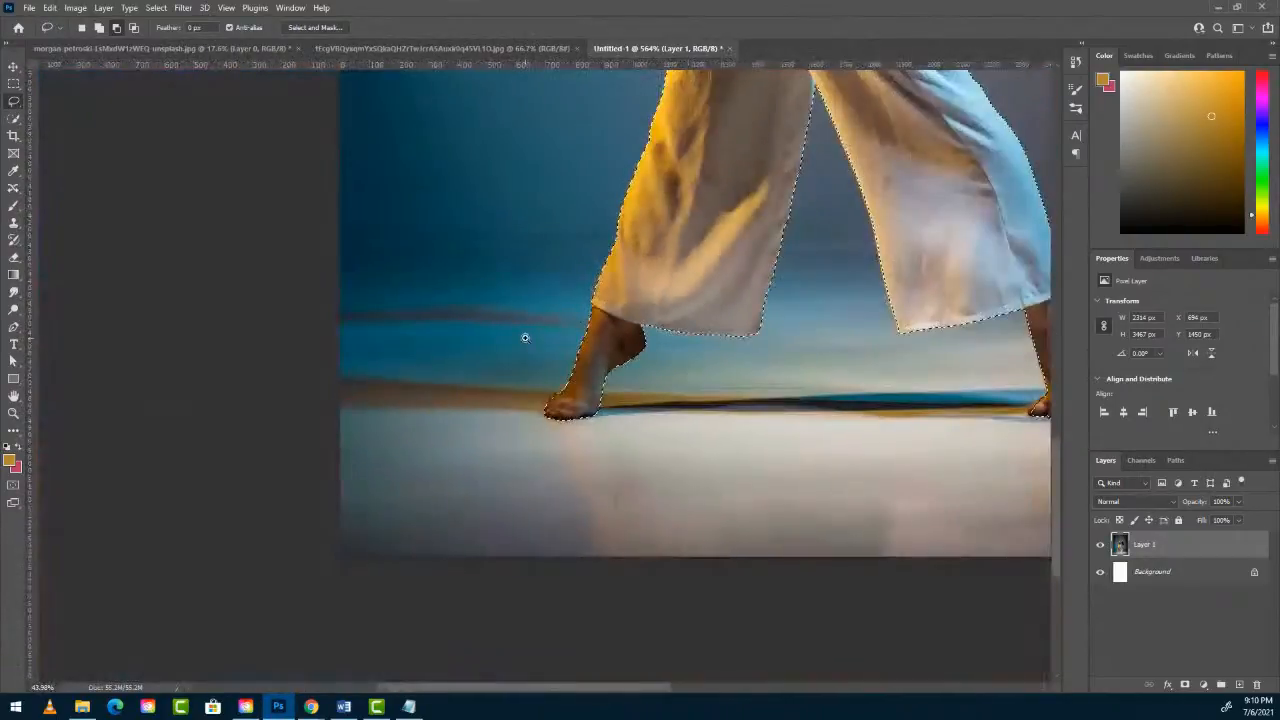
drag(803, 329, 566, 539)
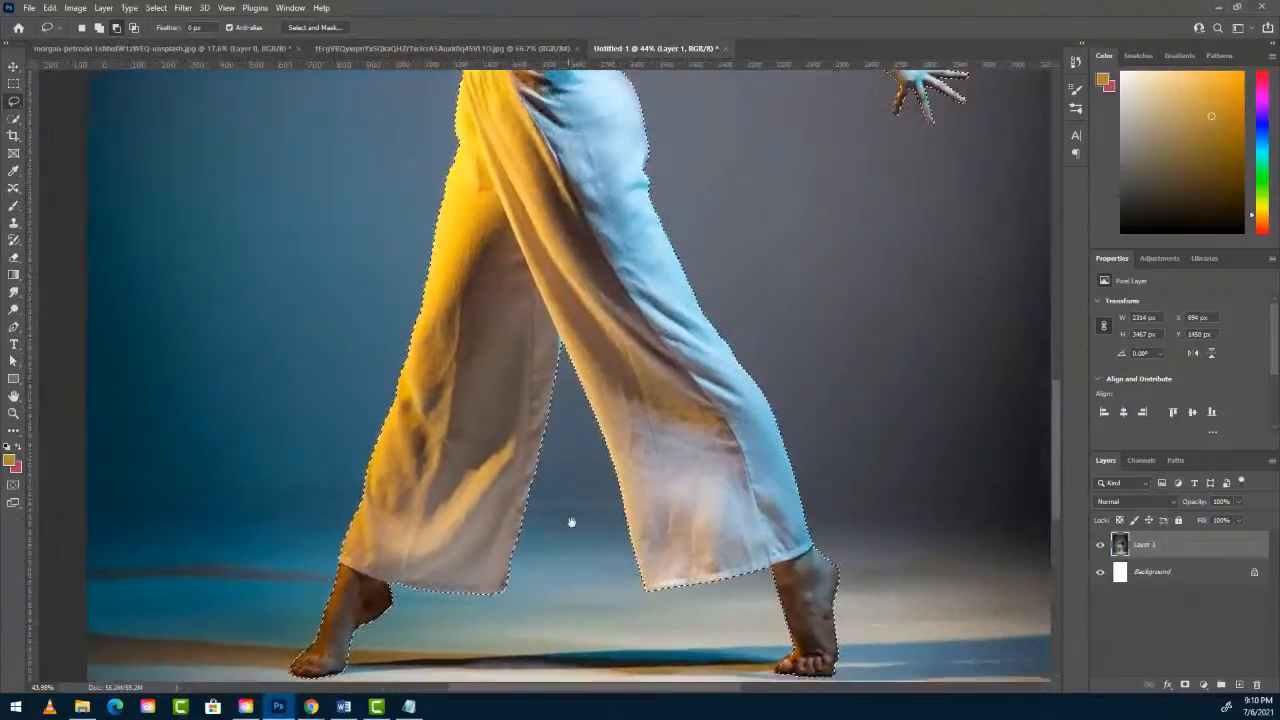
scroll(566, 539, down, 4)
scroll(595, 383, up, 1)
scroll(595, 383, down, 1)
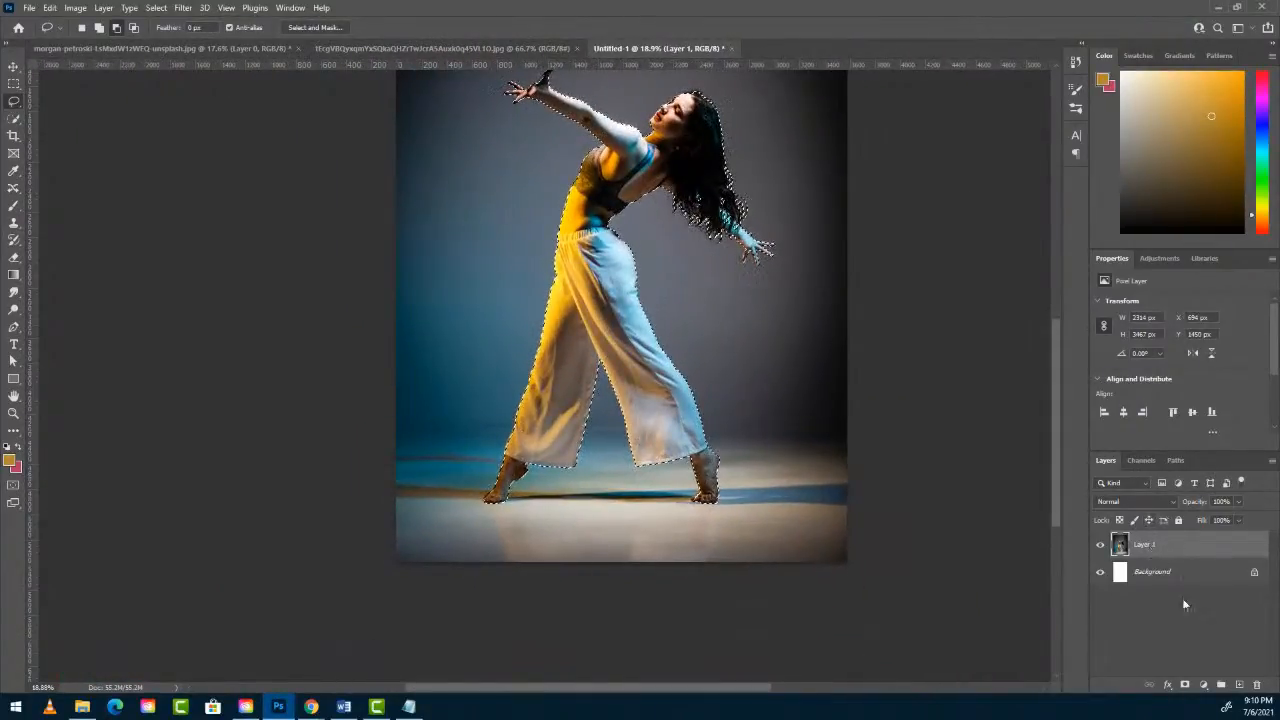
click(1185, 685)
Refine the layer mask in Select and Mask by brushing the hair around the trailing forearm with the Refine Edge Brush, and apply it.
scroll(1150, 399, down, 2)
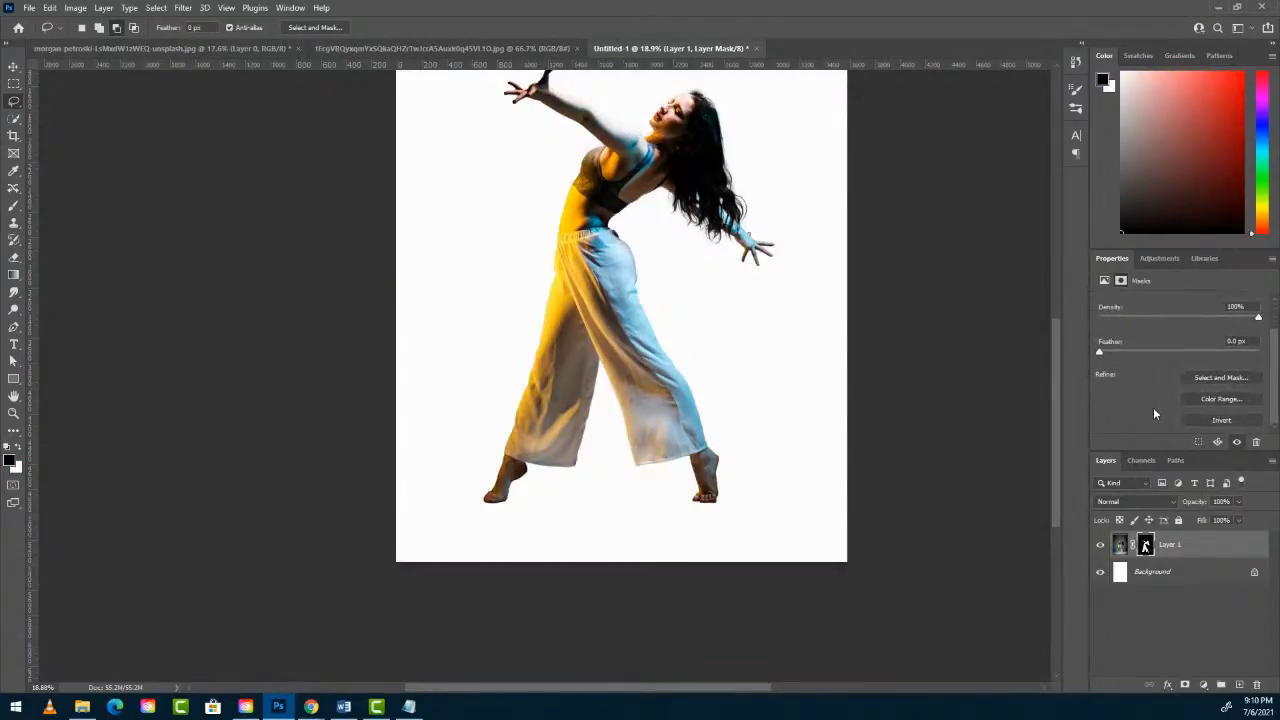
click(1202, 377)
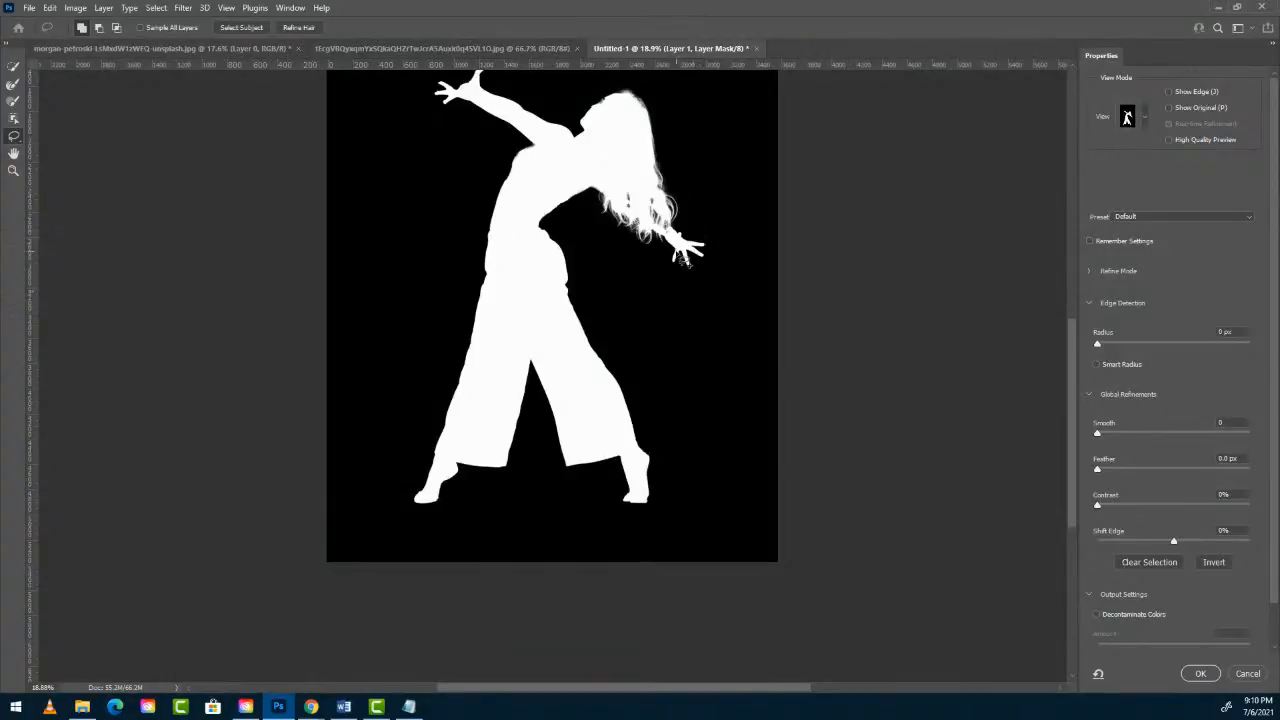
drag(655, 193, 718, 332)
drag(662, 280, 655, 452)
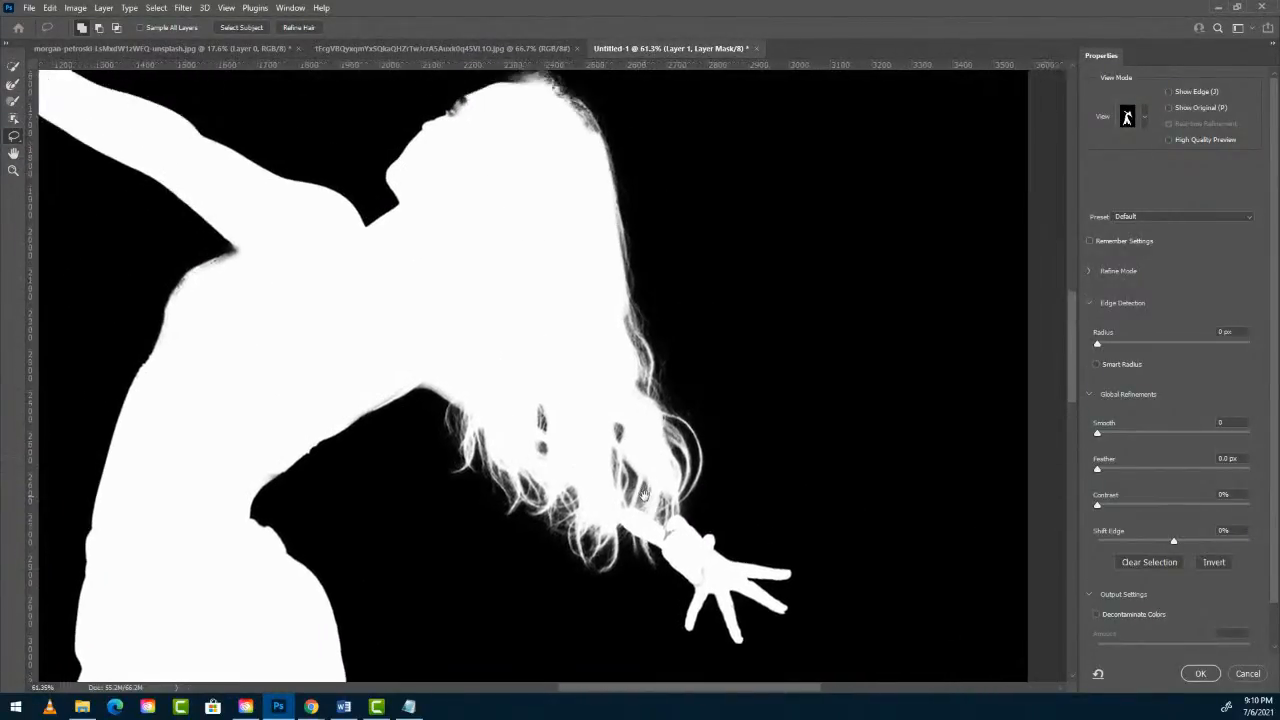
click(16, 86)
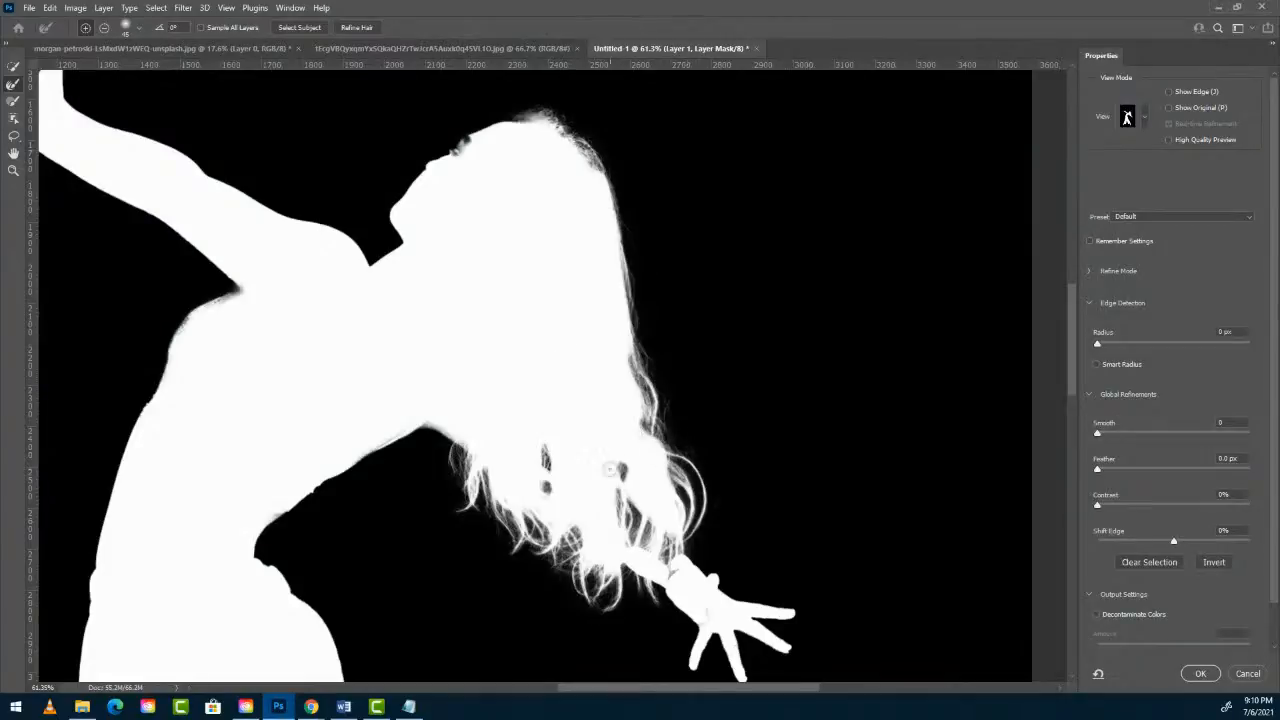
mouse_move(645, 538)
mouse_down()
mouse_move(749, 483)
mouse_move(660, 522)
mouse_up()
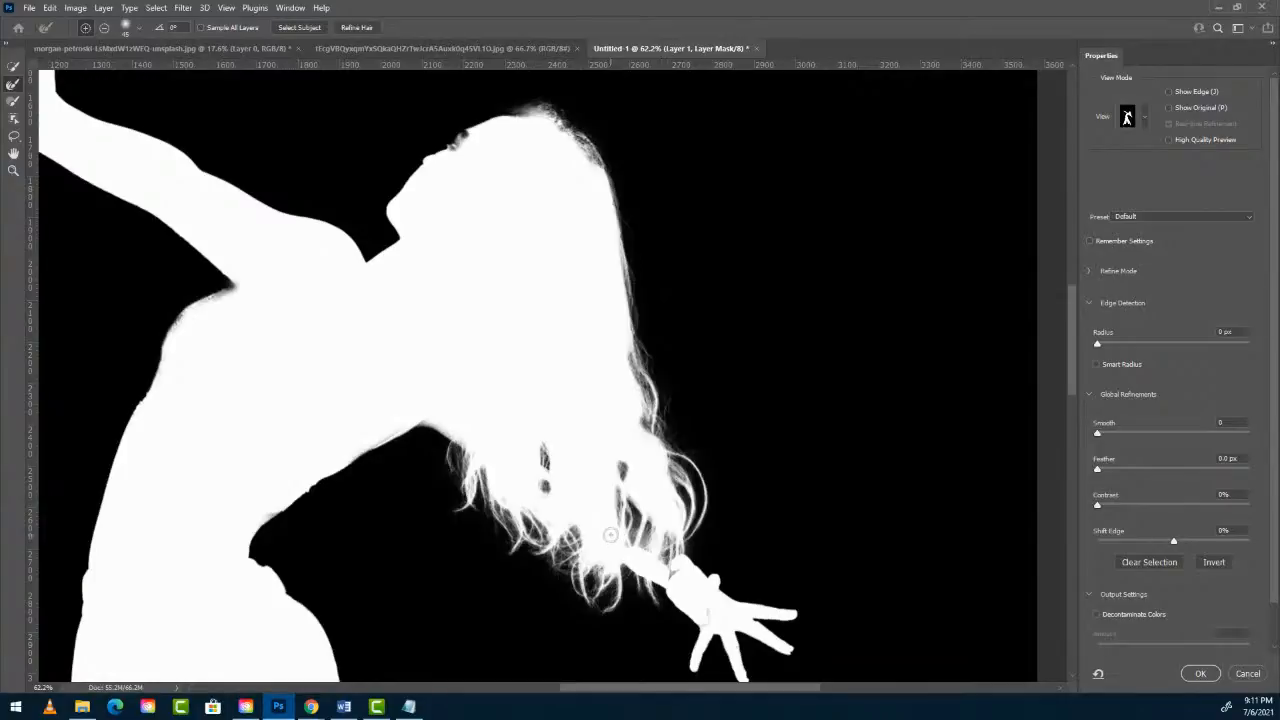
click(1200, 675)
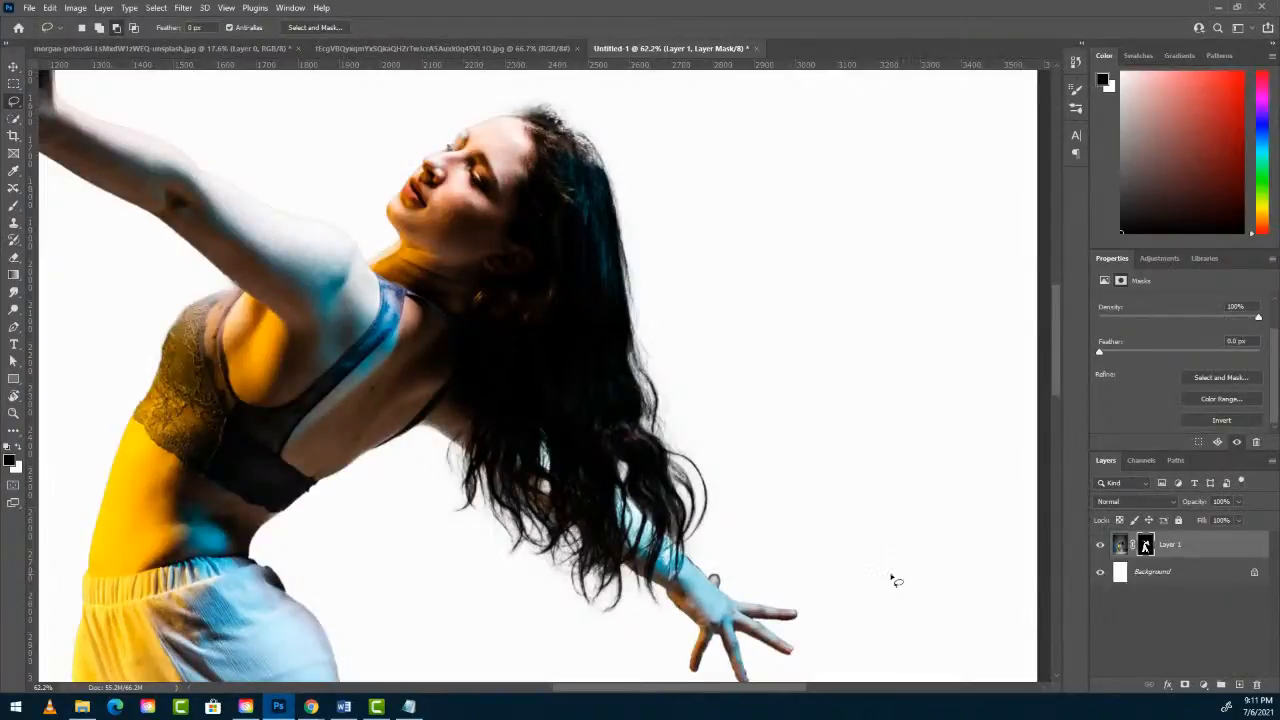
Paint white on the layer mask with a 70 px brush to restore the blue-lit forearm behind the hair.
scroll(835, 552, up, 3)
scroll(820, 560, down, 5)
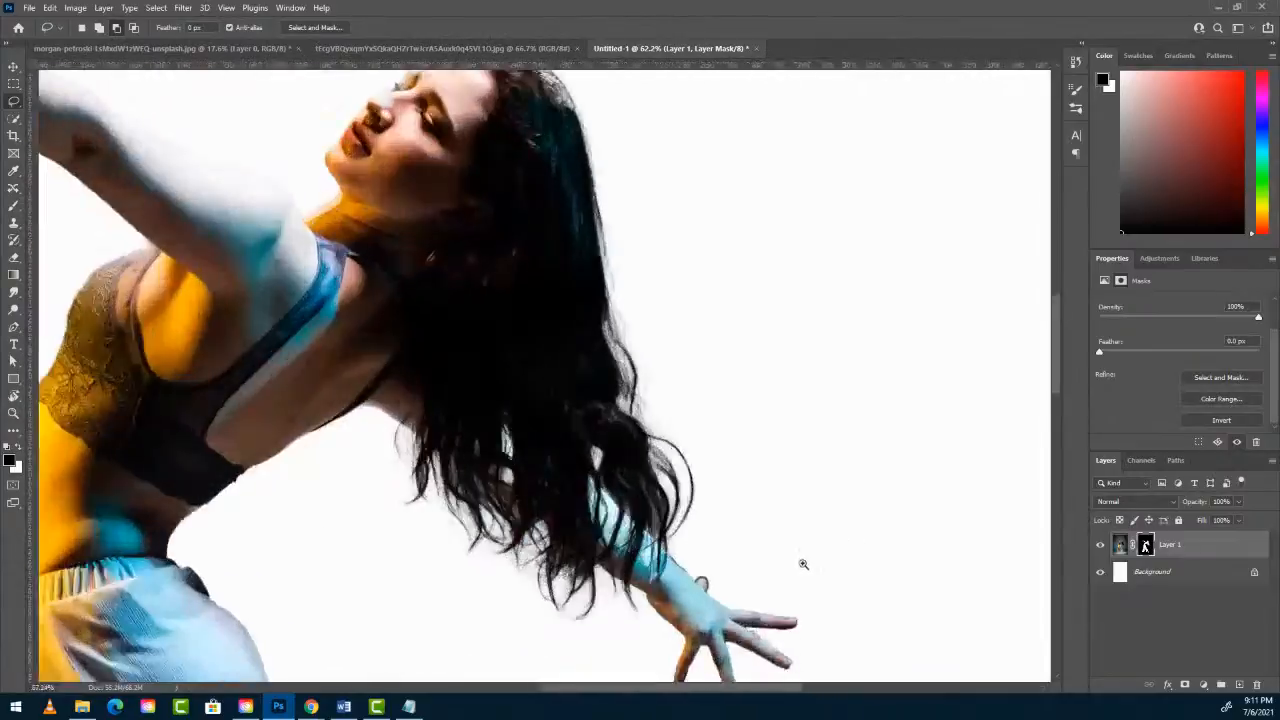
scroll(796, 572, up, 3)
scroll(860, 580, down, 4)
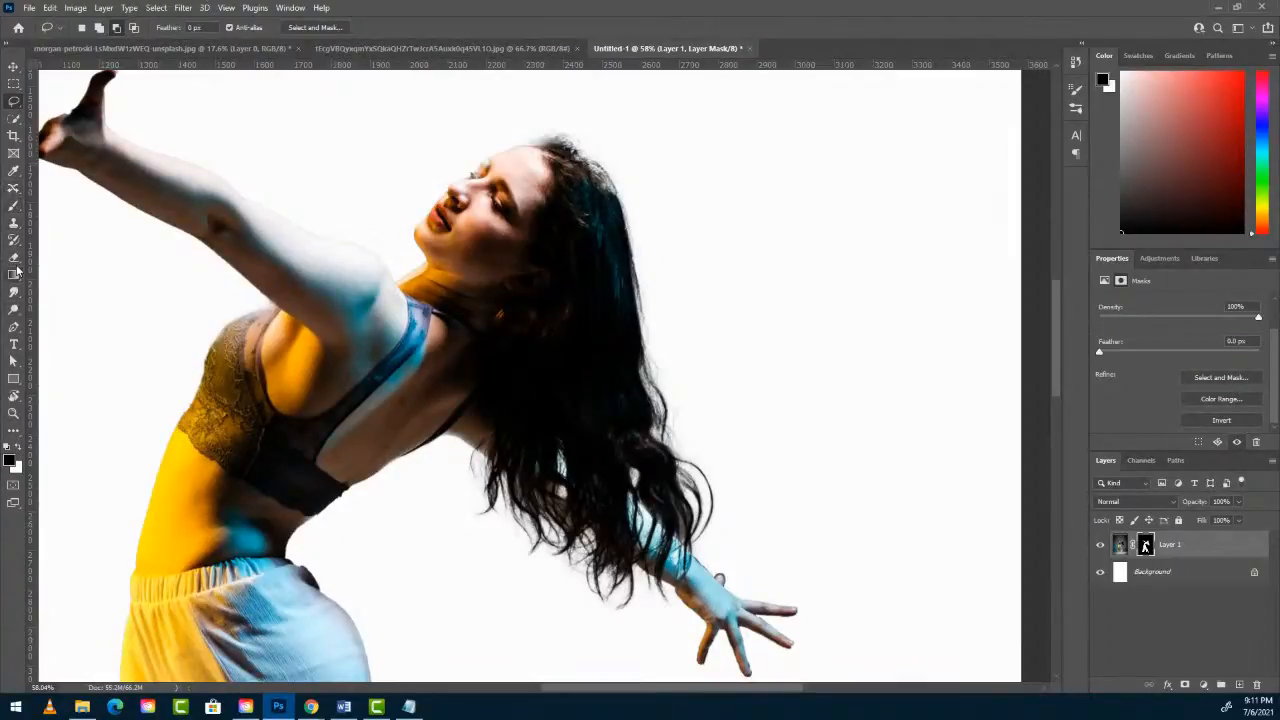
click(13, 274)
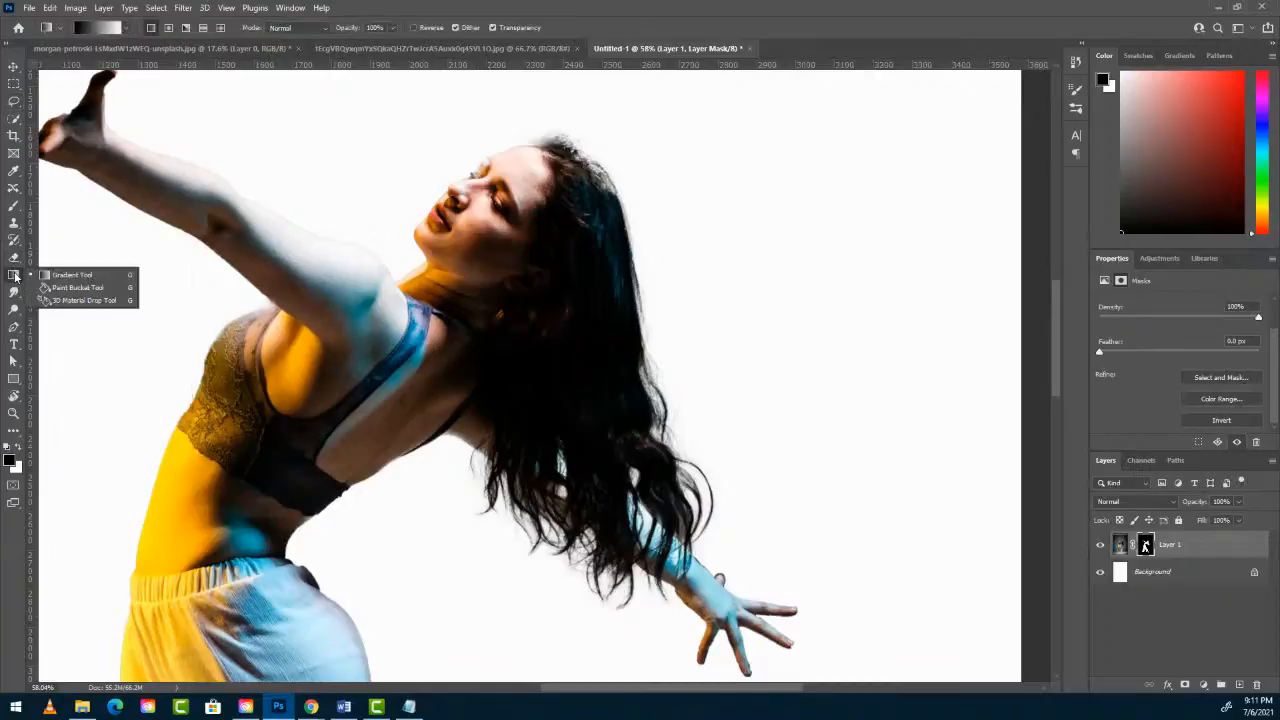
click(13, 206)
key(bracketleft)
key(bracketleft)
key(bracketleft)
key(bracketleft)
key(bracketleft)
key(bracketleft)
key(bracketleft)
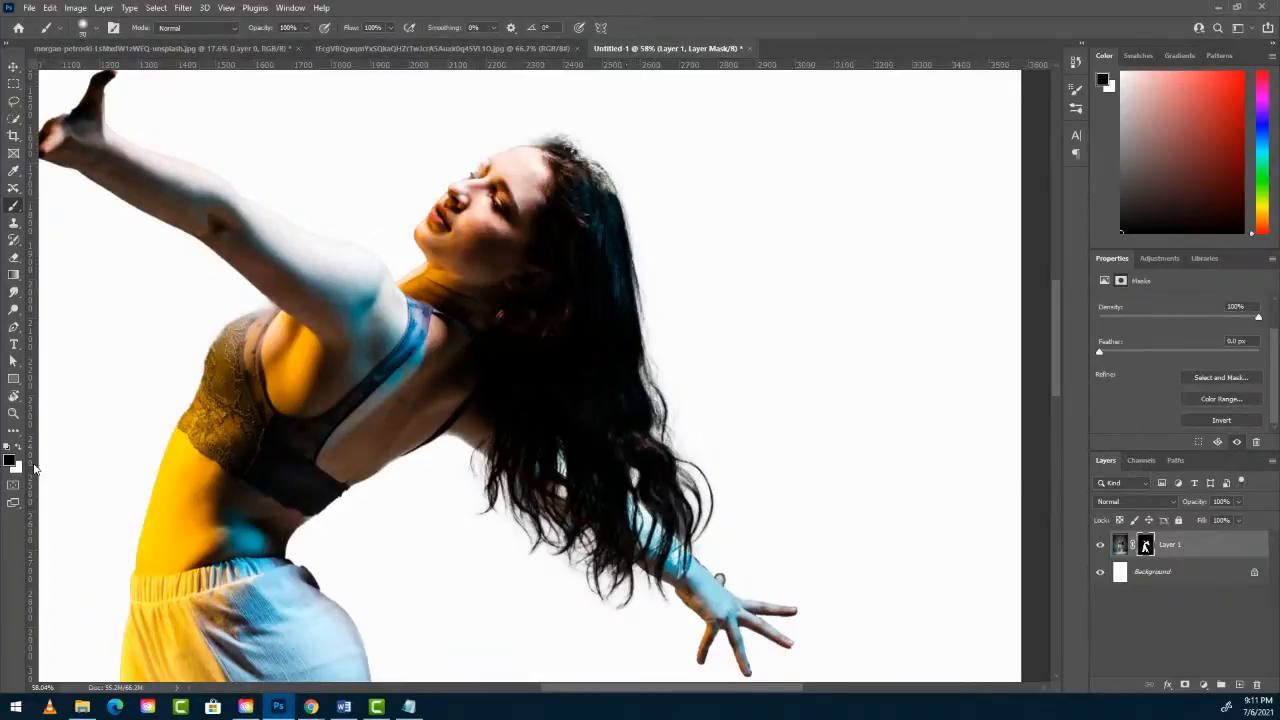
key(x)
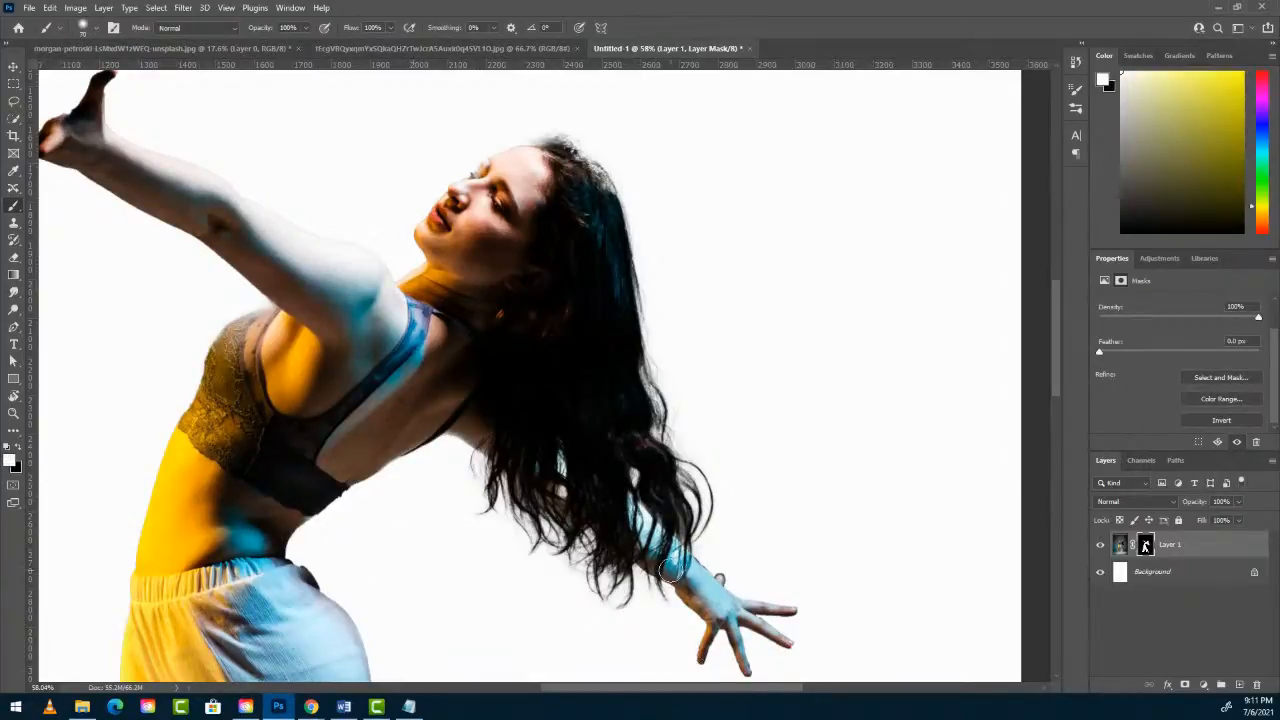
mouse_move(668, 558)
mouse_down()
mouse_move(630, 518)
mouse_move(679, 562)
mouse_up()
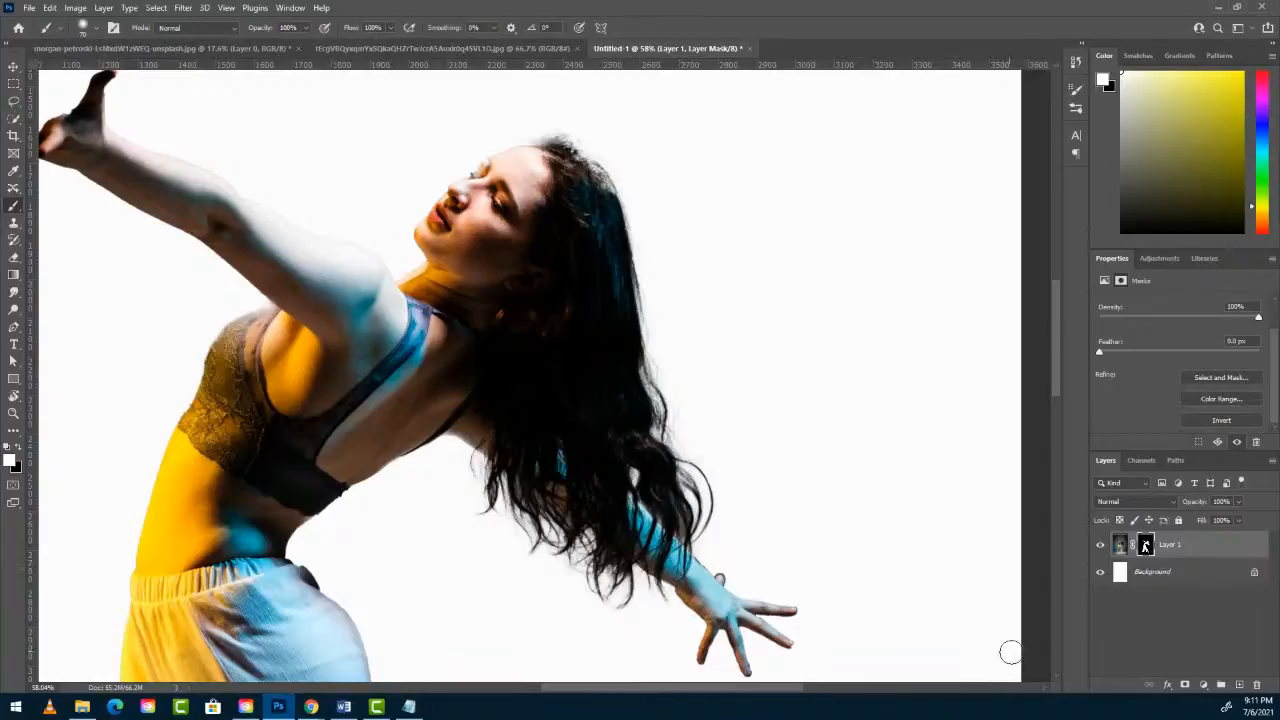
Hide the white Background layer and examine the cutout's edges around the dancer's head and hair.
click(1104, 573)
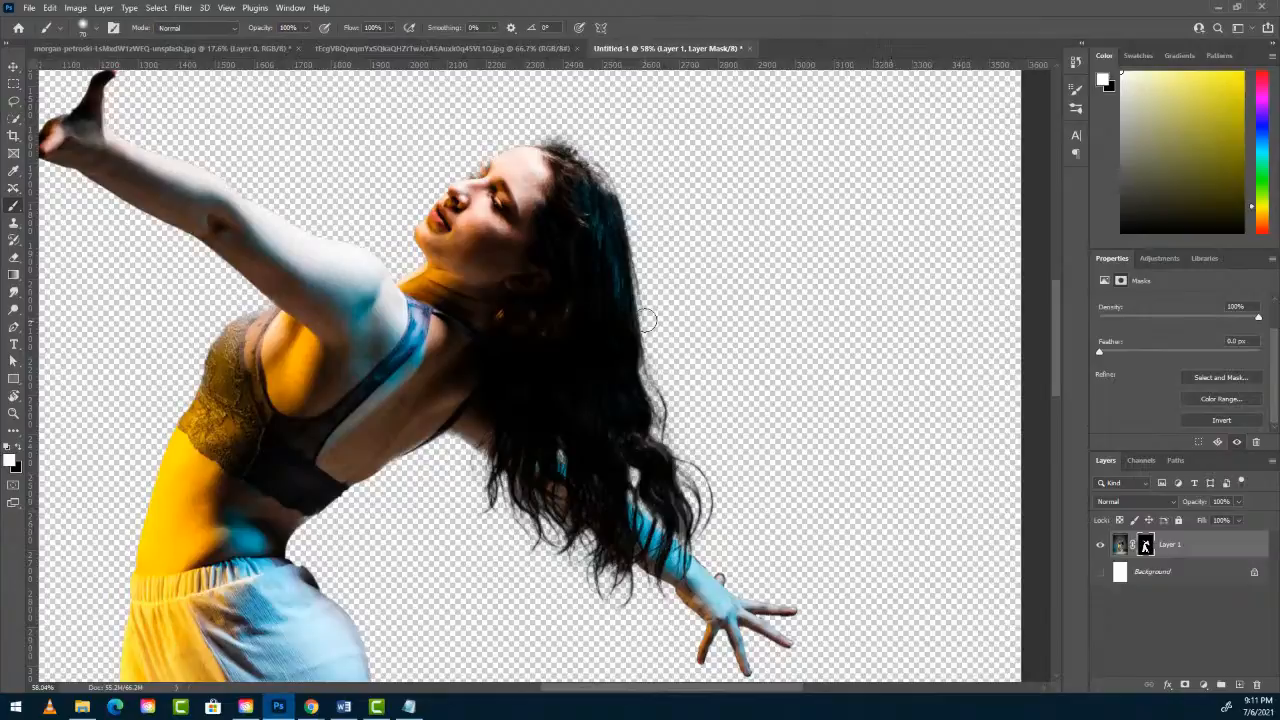
scroll(601, 196, up, 5)
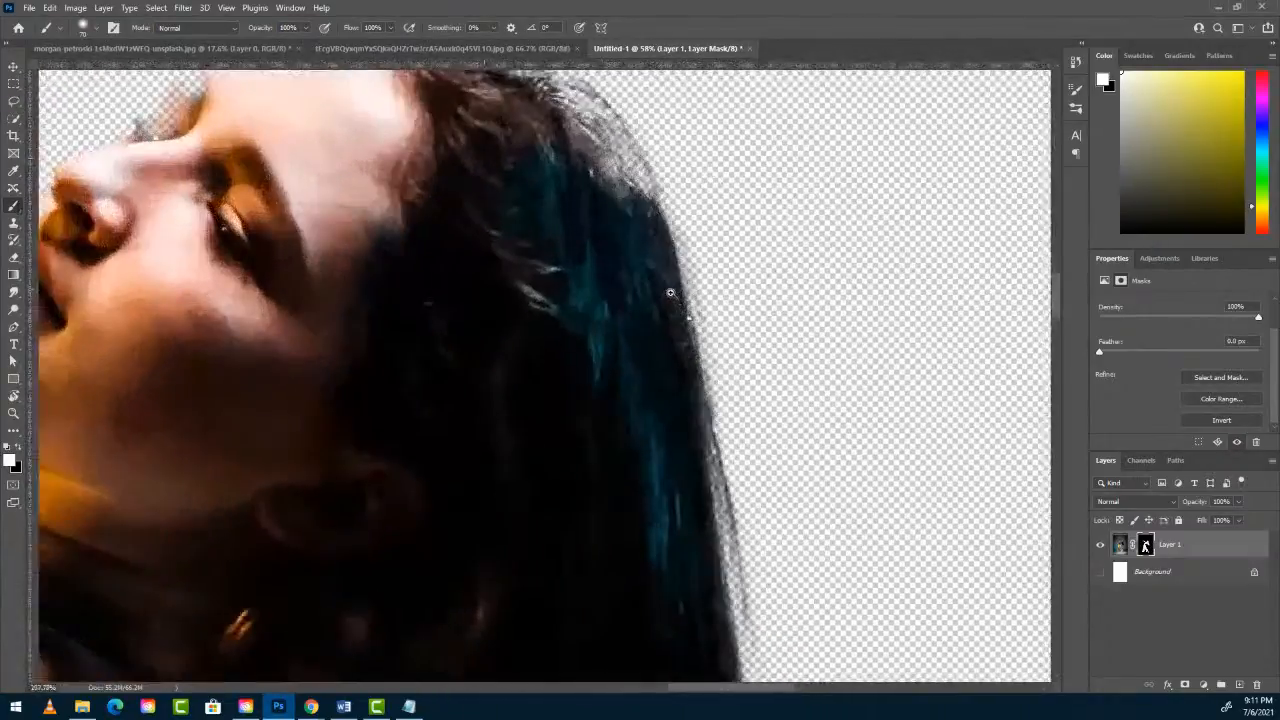
scroll(610, 200, down, 2)
mouse_move(610, 211)
mouse_down()
mouse_move(579, 330)
mouse_move(525, 265)
mouse_up()
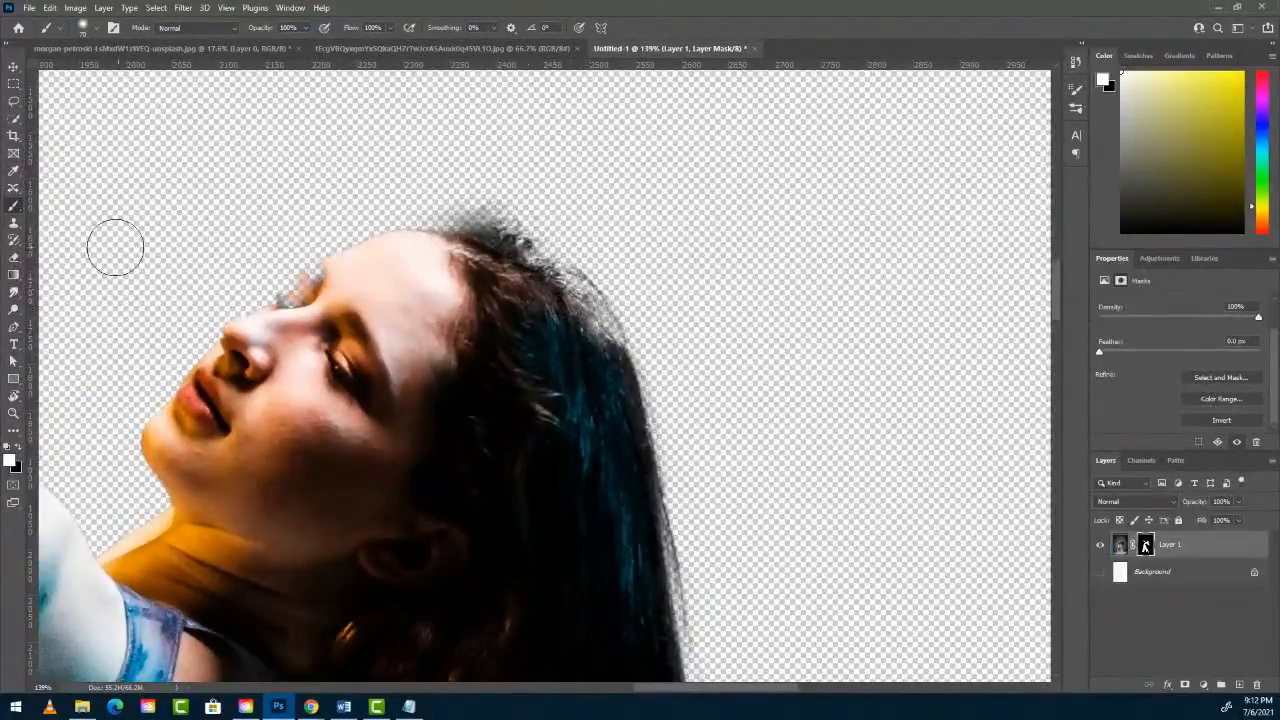
Fill the thin hair edge along the top and back of the head by cloning on Layer 1's mask with a 25 px Clone Stamp.
click(18, 228)
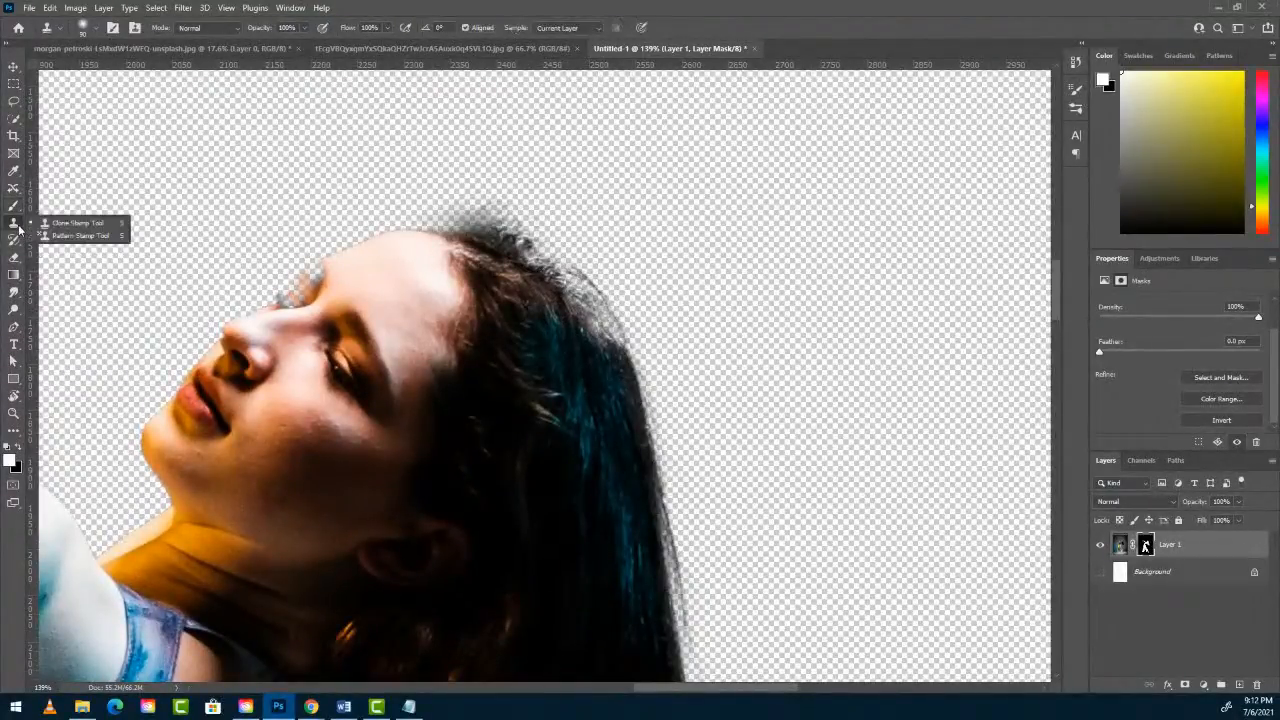
click(70, 223)
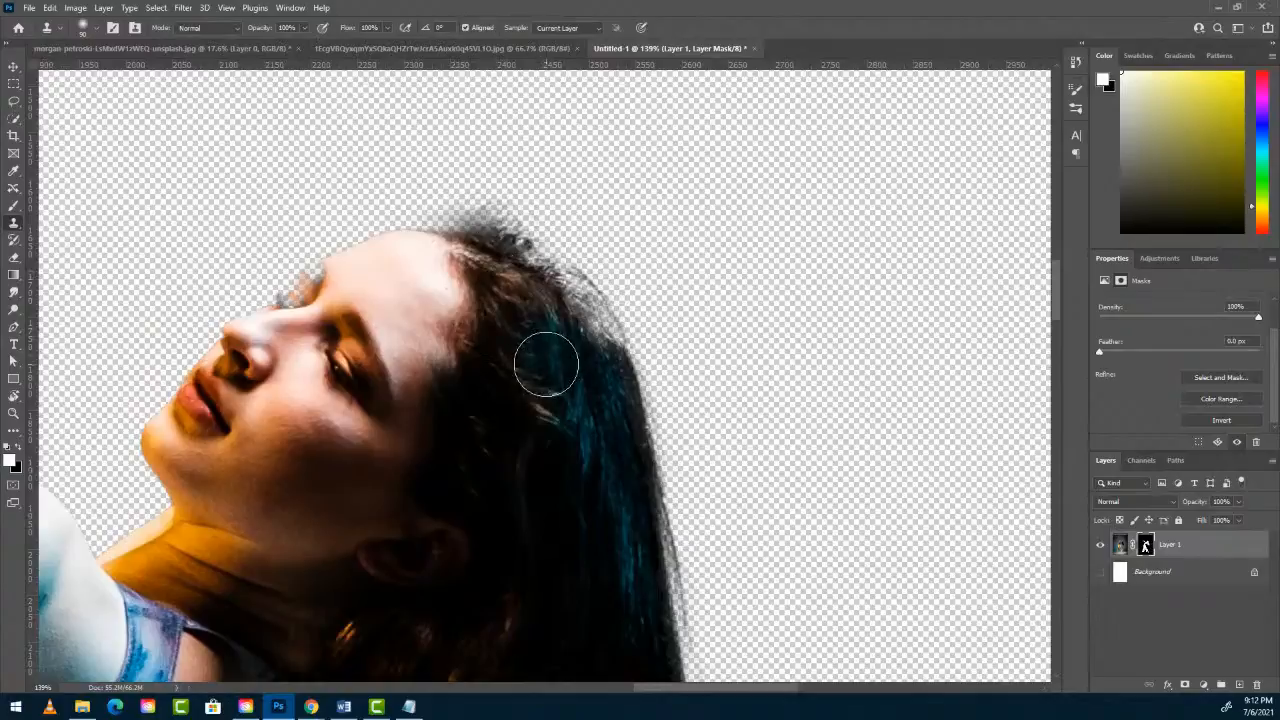
key(bracketleft)
key(bracketleft)
key(bracketleft)
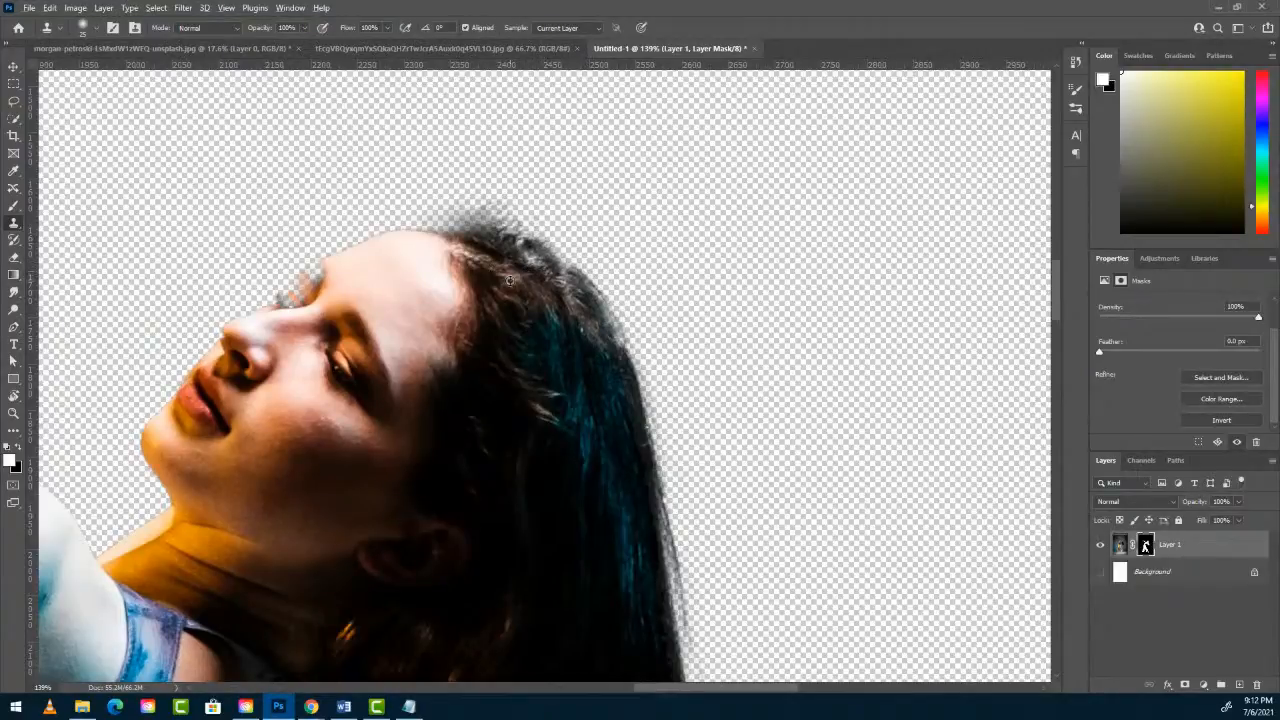
mouse_move(525, 269)
mouse_down()
mouse_move(544, 266)
mouse_move(519, 249)
mouse_move(562, 284)
mouse_up()
mouse_move(546, 270)
mouse_down()
mouse_move(570, 284)
mouse_move(543, 265)
mouse_move(601, 346)
mouse_move(604, 326)
mouse_move(603, 365)
mouse_up()
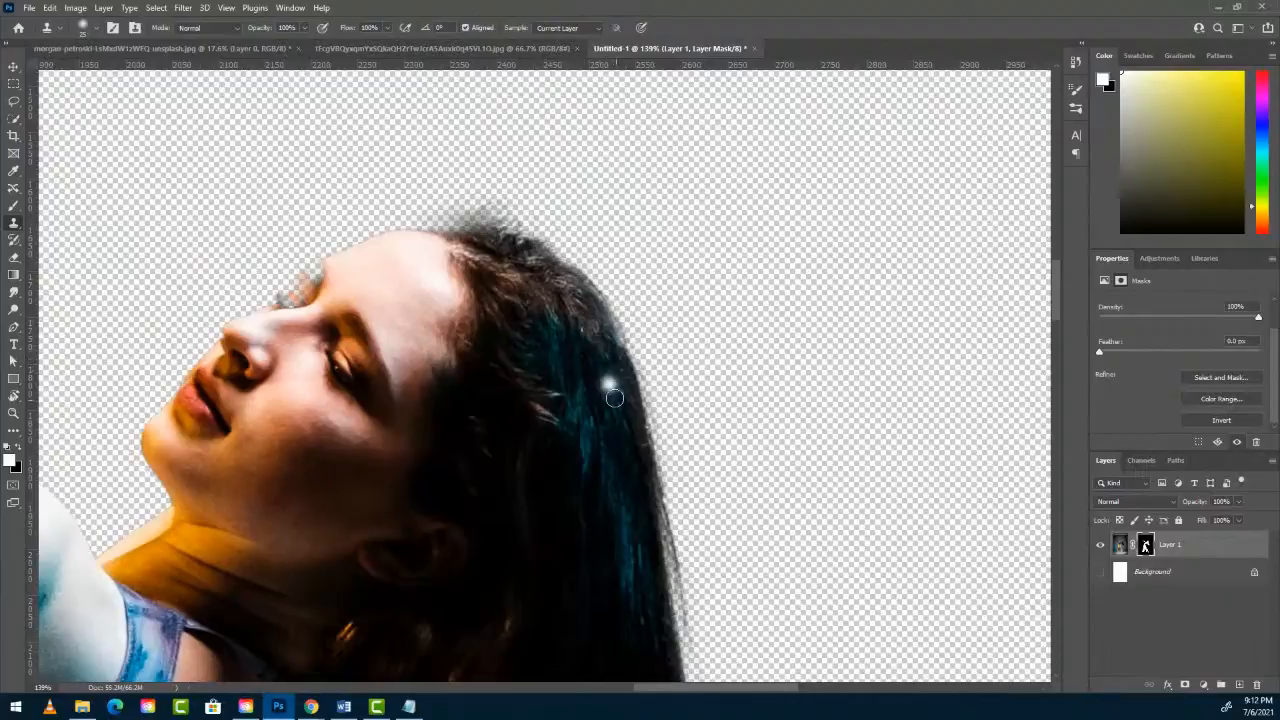
mouse_move(673, 440)
mouse_down()
mouse_move(631, 449)
mouse_move(605, 499)
mouse_up()
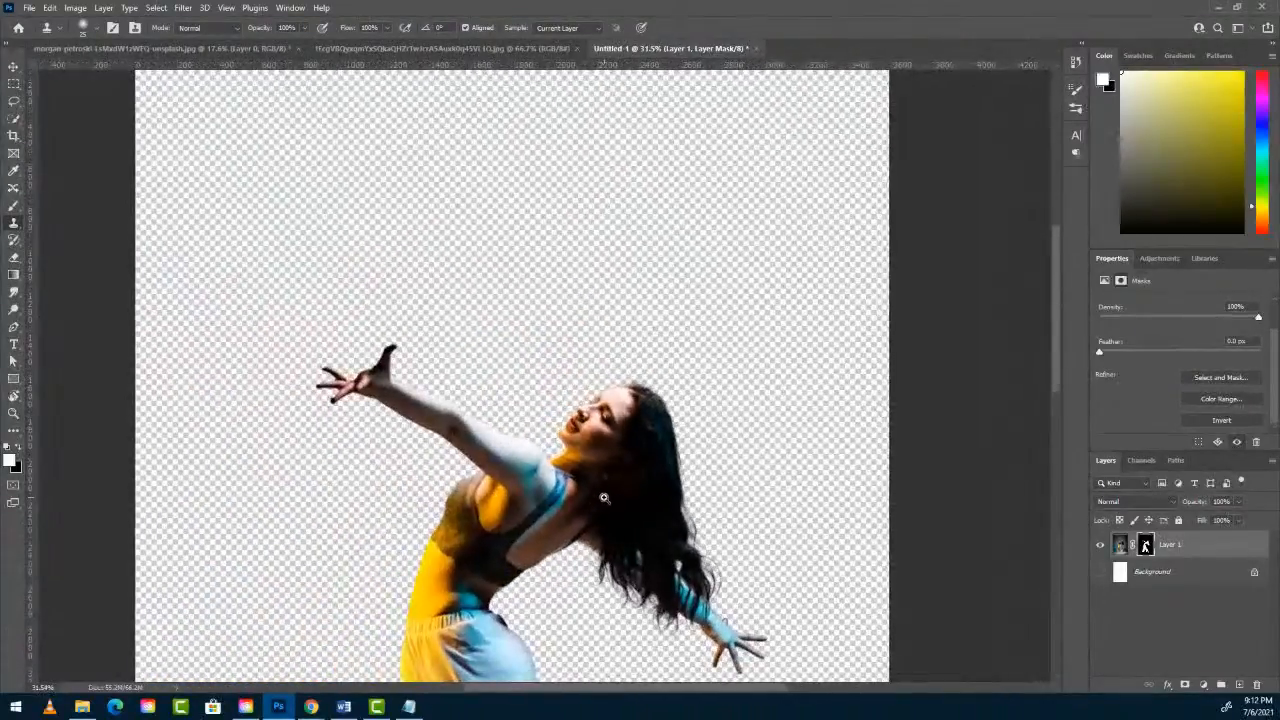
Try a Clone Stamp stroke on the layer mask at the curls of the lower hair, and undo it.
drag(680, 600, 768, 598)
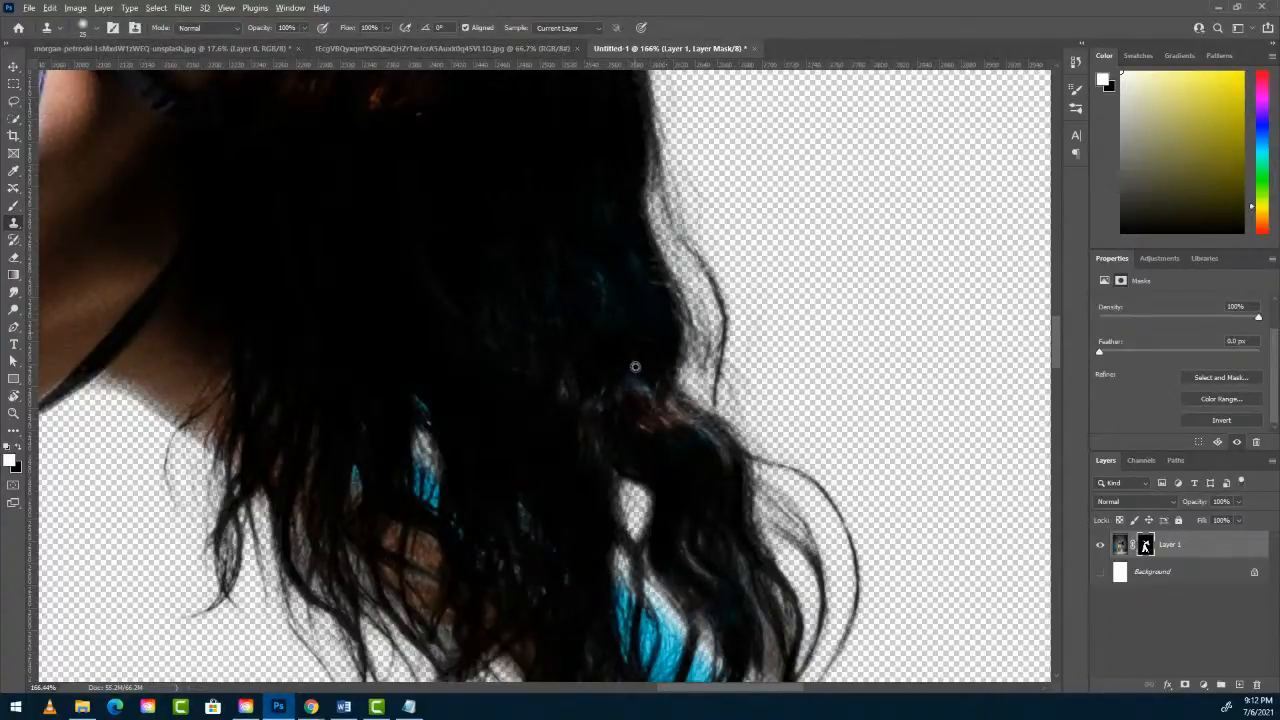
drag(657, 409, 668, 434)
key(ctrl+z)
scroll(660, 457, down, 5)
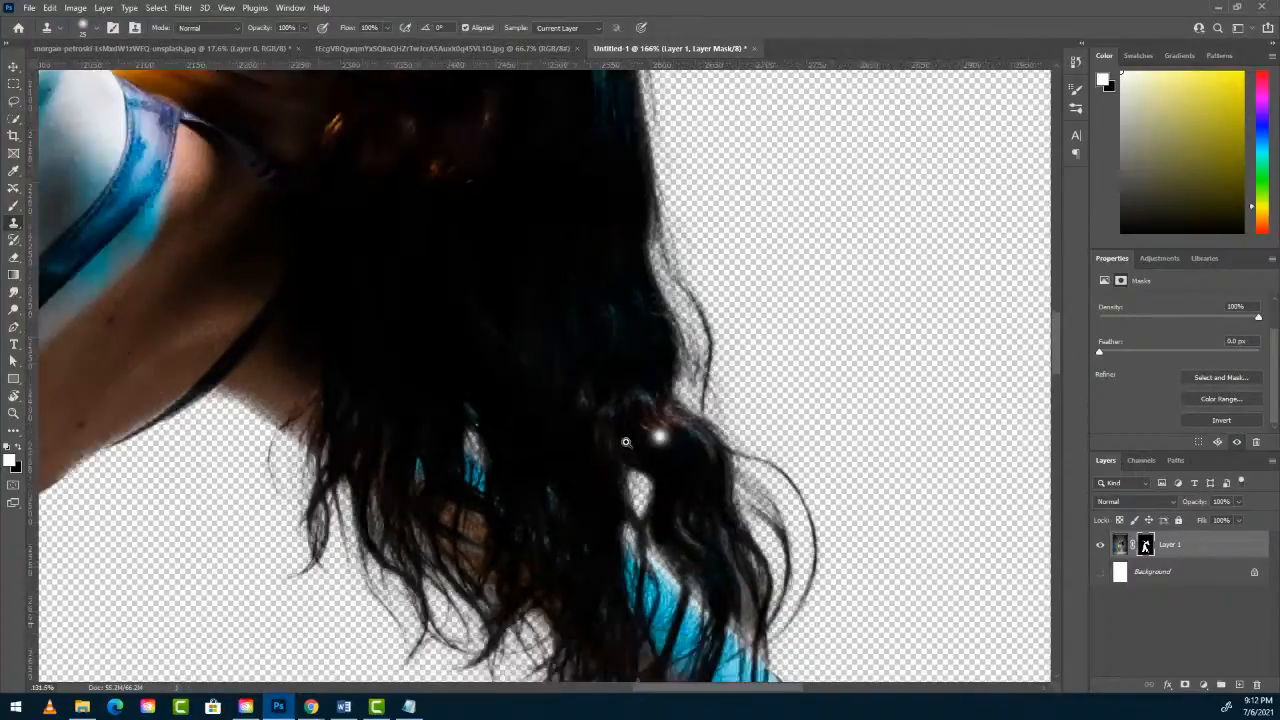
scroll(595, 458, down, 10)
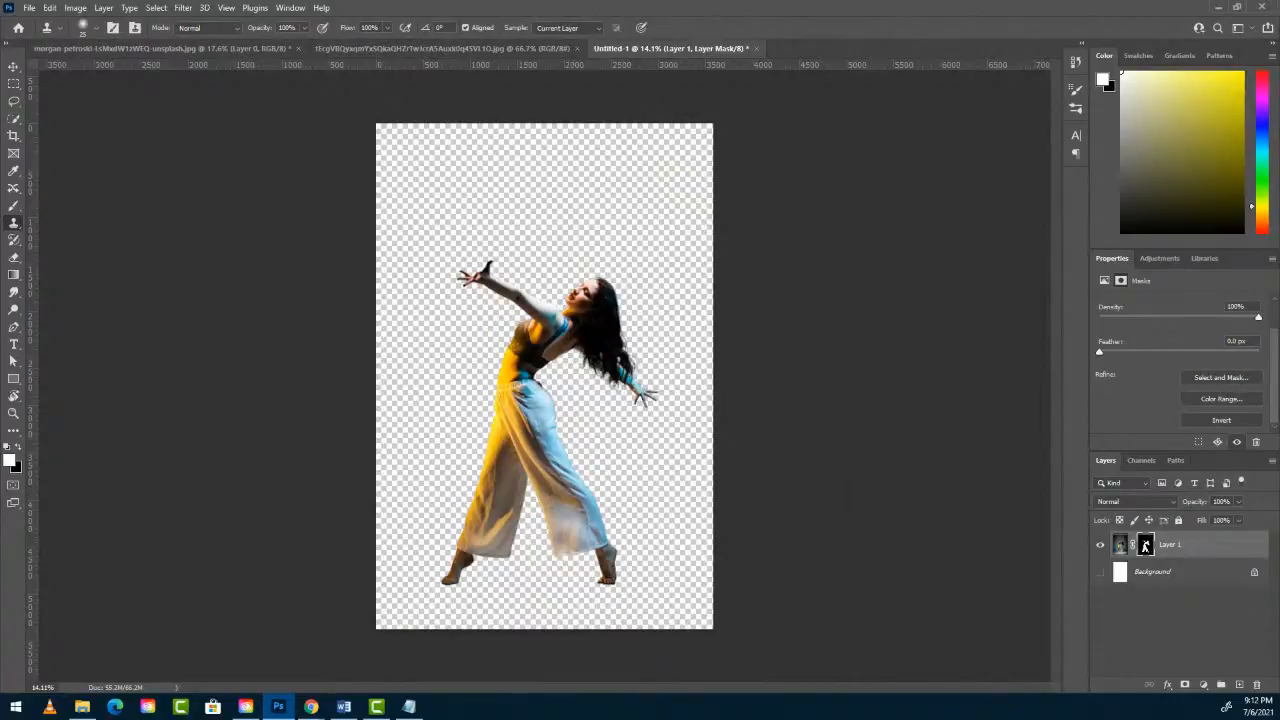
Duplicate the masked Layer 1 and delete the layer mask from the original beneath it.
click(1176, 540)
key(ctrl+j)
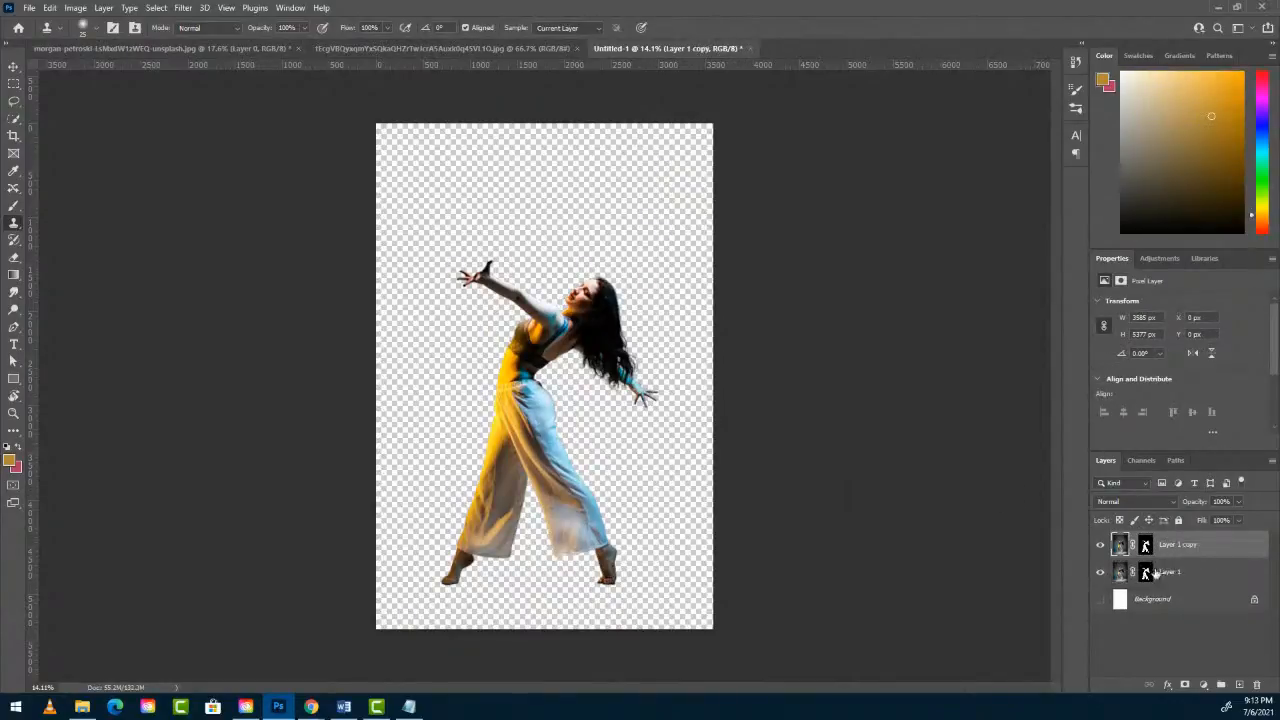
click(1145, 572)
right_click(1145, 575)
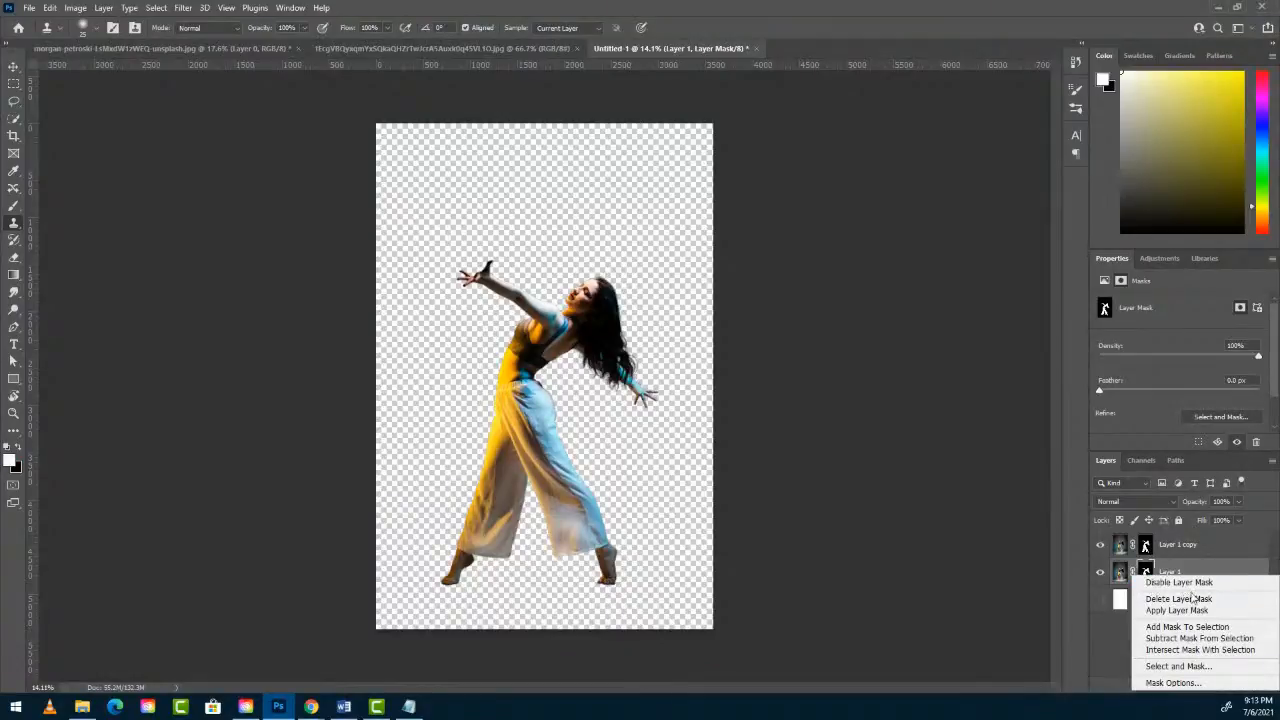
click(1180, 598)
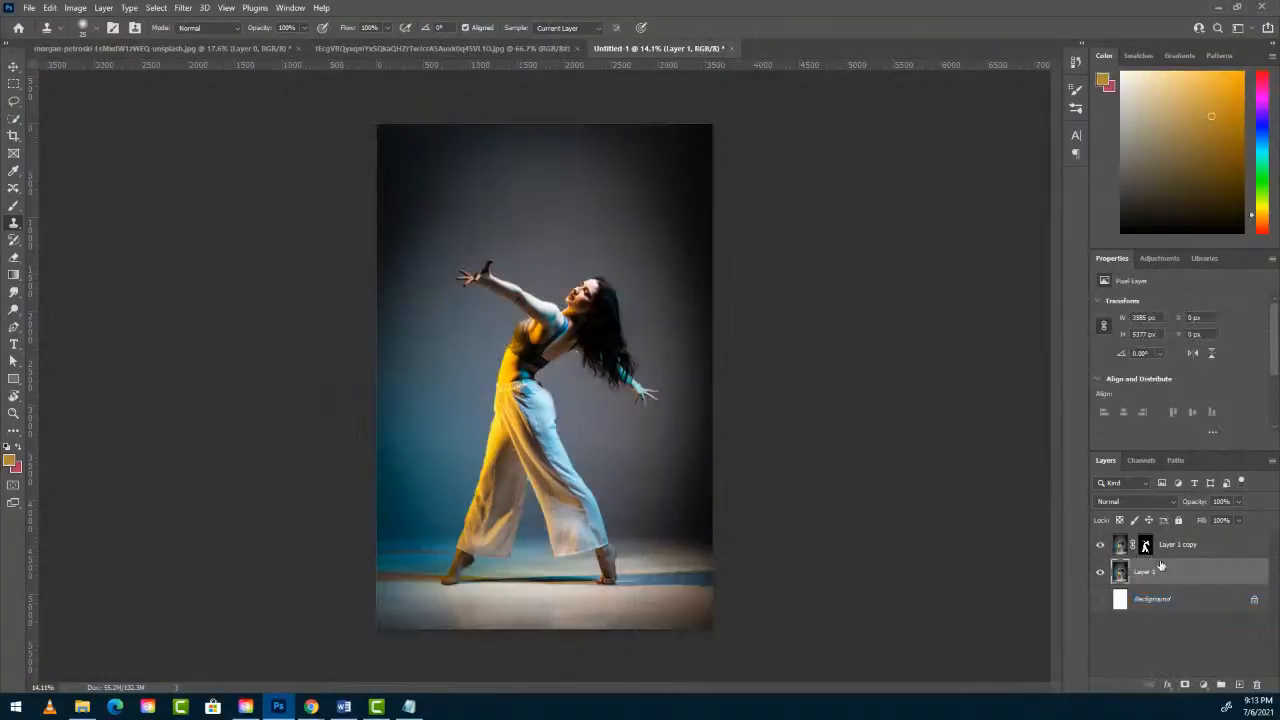
Apply the layer mask of Layer 1 copy to its pixels and check the cutout by toggling layer visibility.
click(1145, 546)
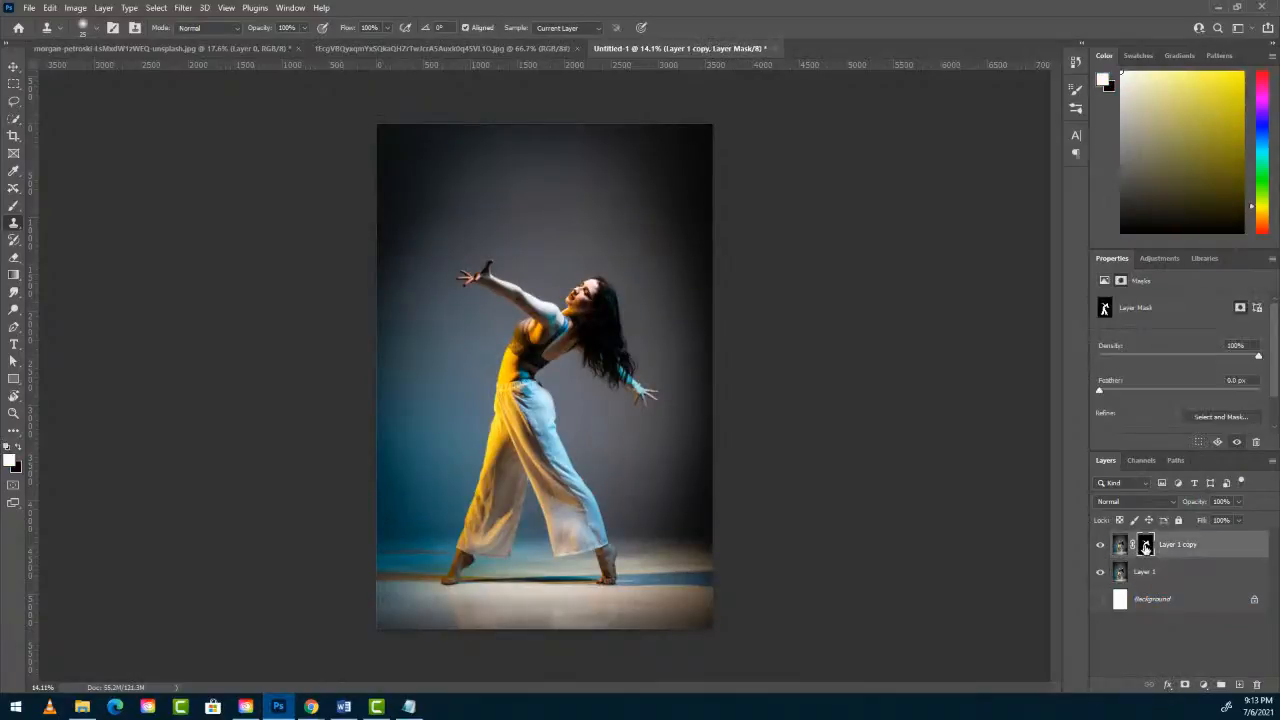
right_click(1145, 546)
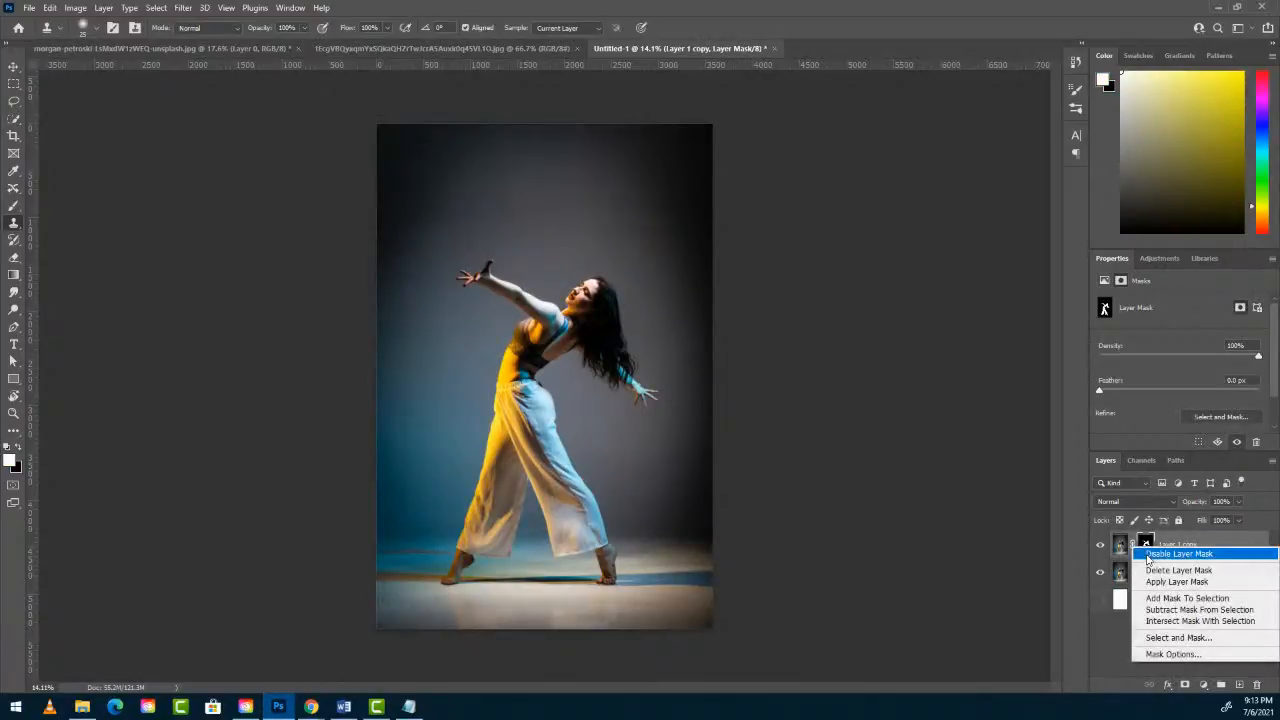
click(1158, 583)
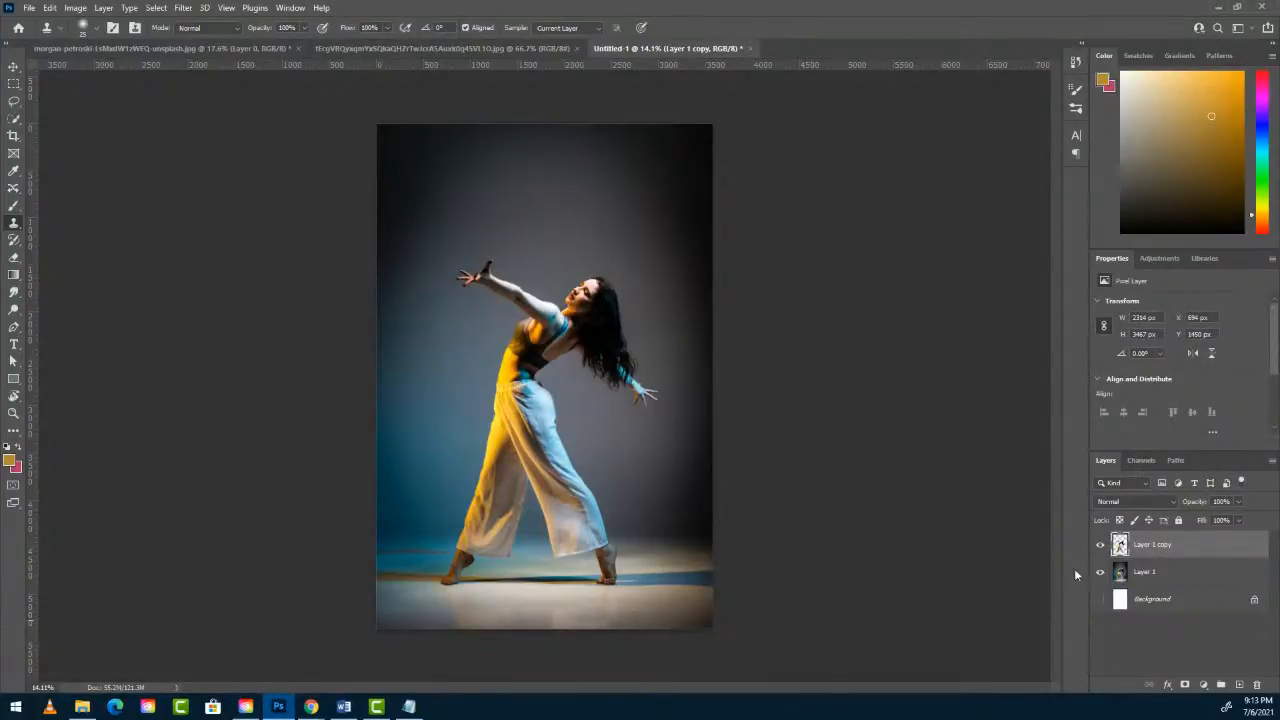
click(1101, 572)
click(1101, 572)
click(1102, 545)
Add two empty layers directly above Layer 1, beneath the dancer cutout.
click(1192, 576)
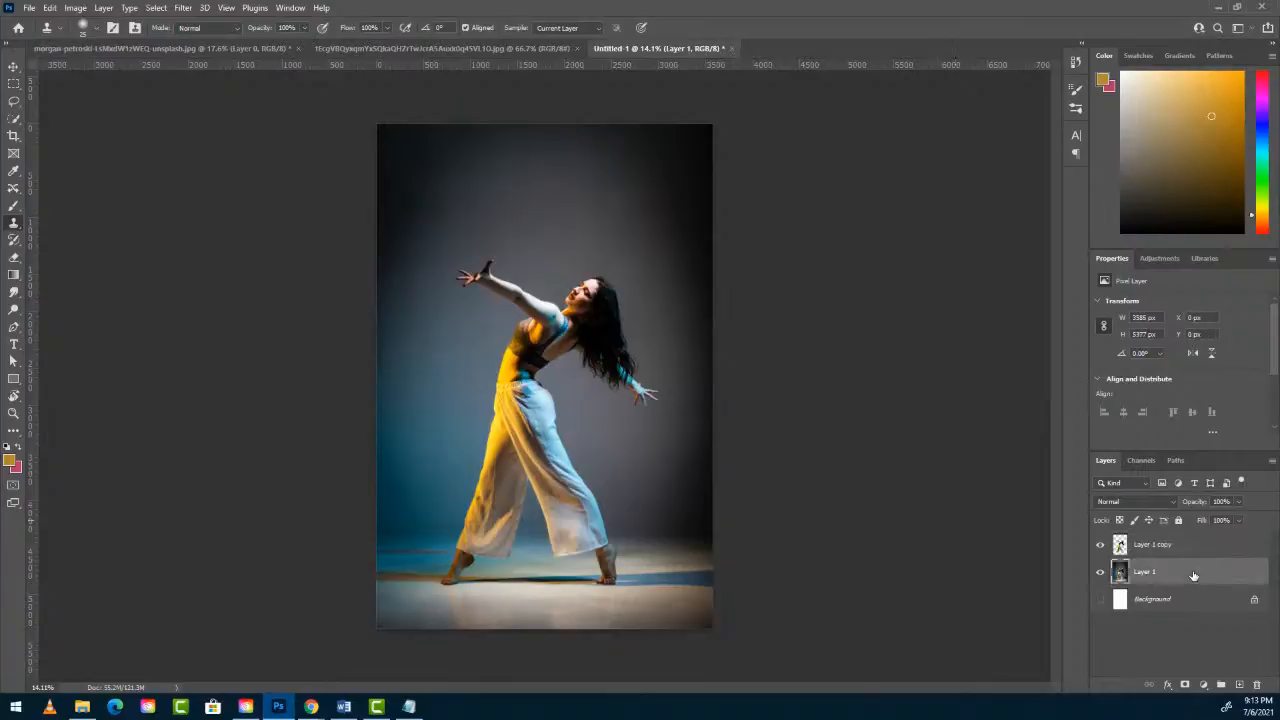
click(1238, 685)
click(1238, 685)
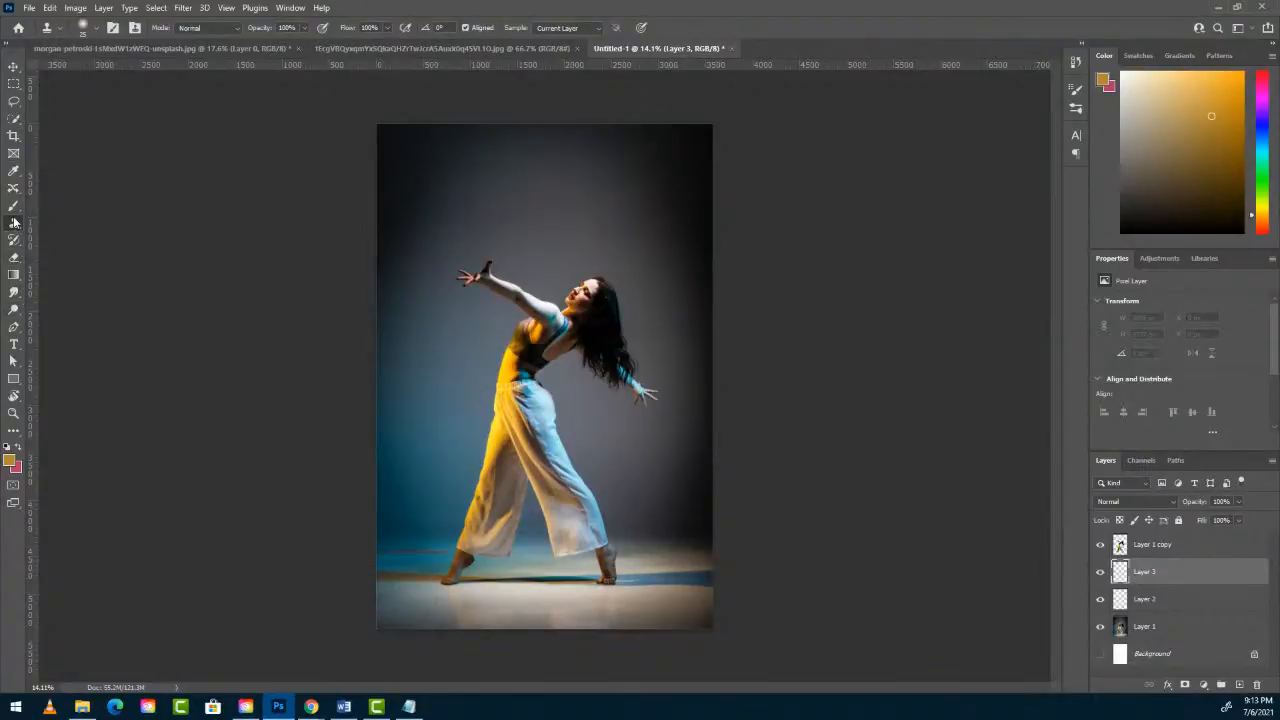
Add the white horizontal text "FL" beneath the cutout layer and place it just above the dancer's raised hand.
click(14, 344)
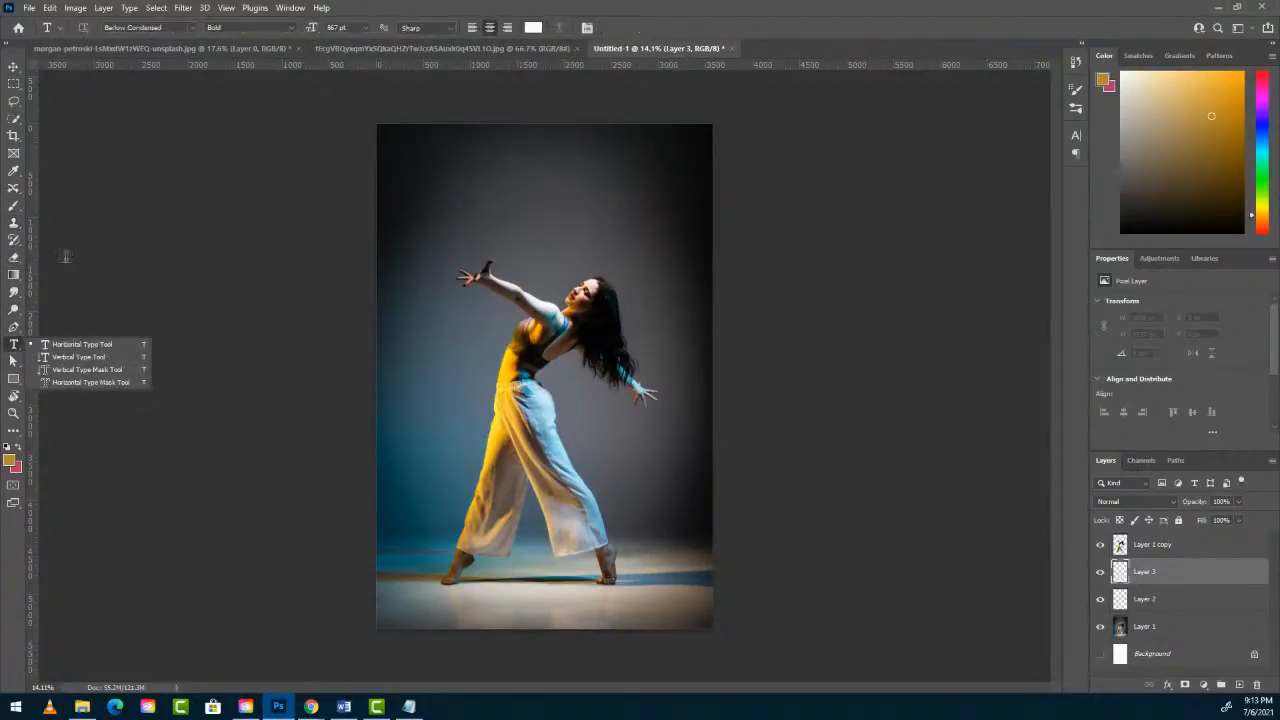
click(424, 209)
click(424, 209)
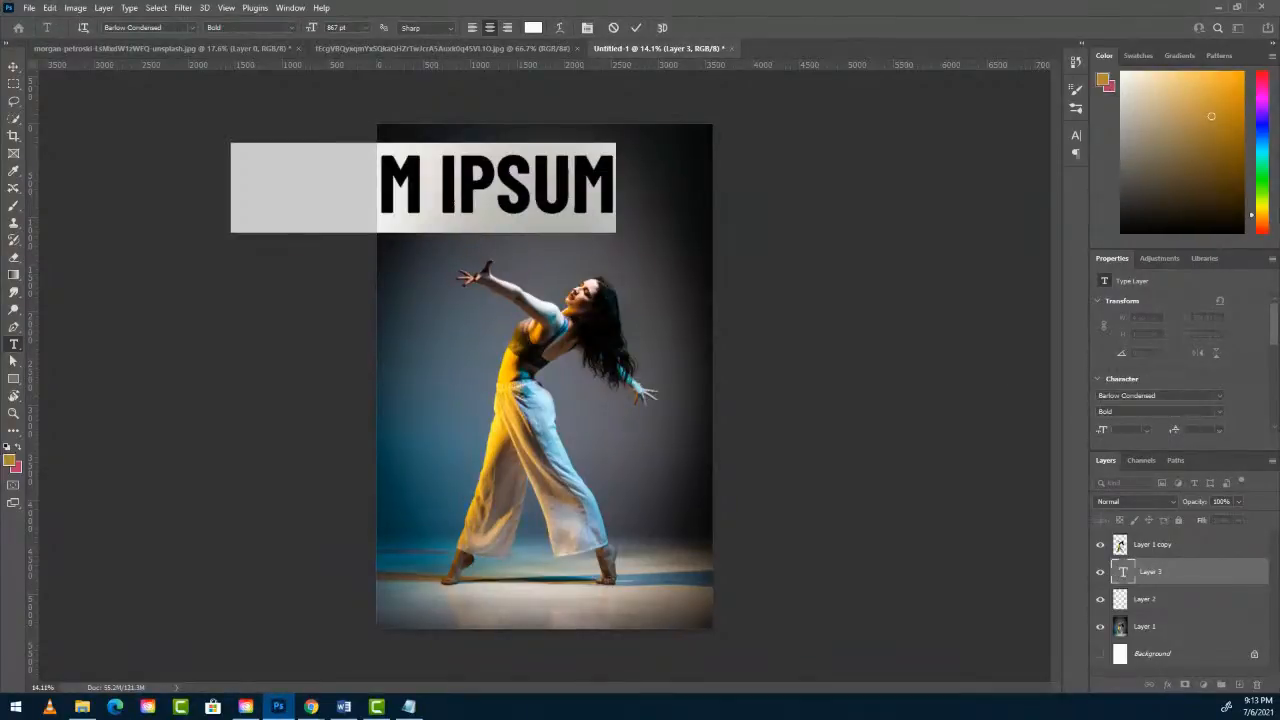
text(FL)
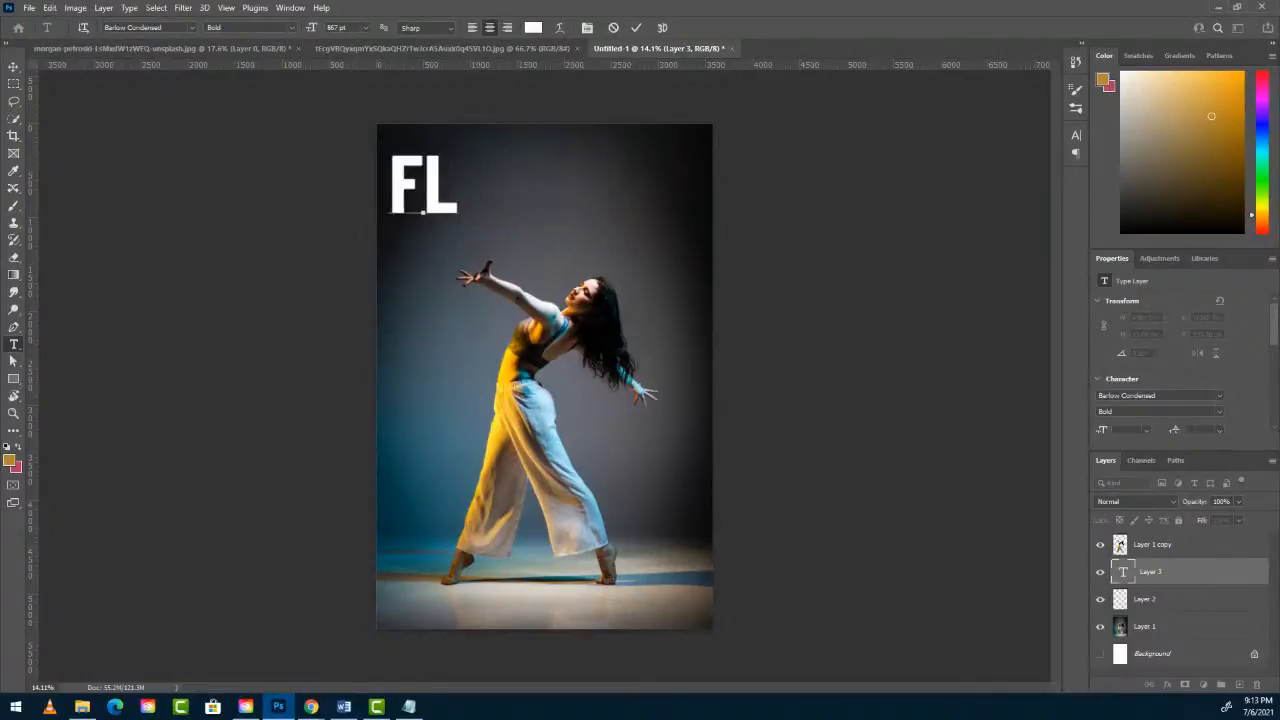
drag(463, 220, 559, 253)
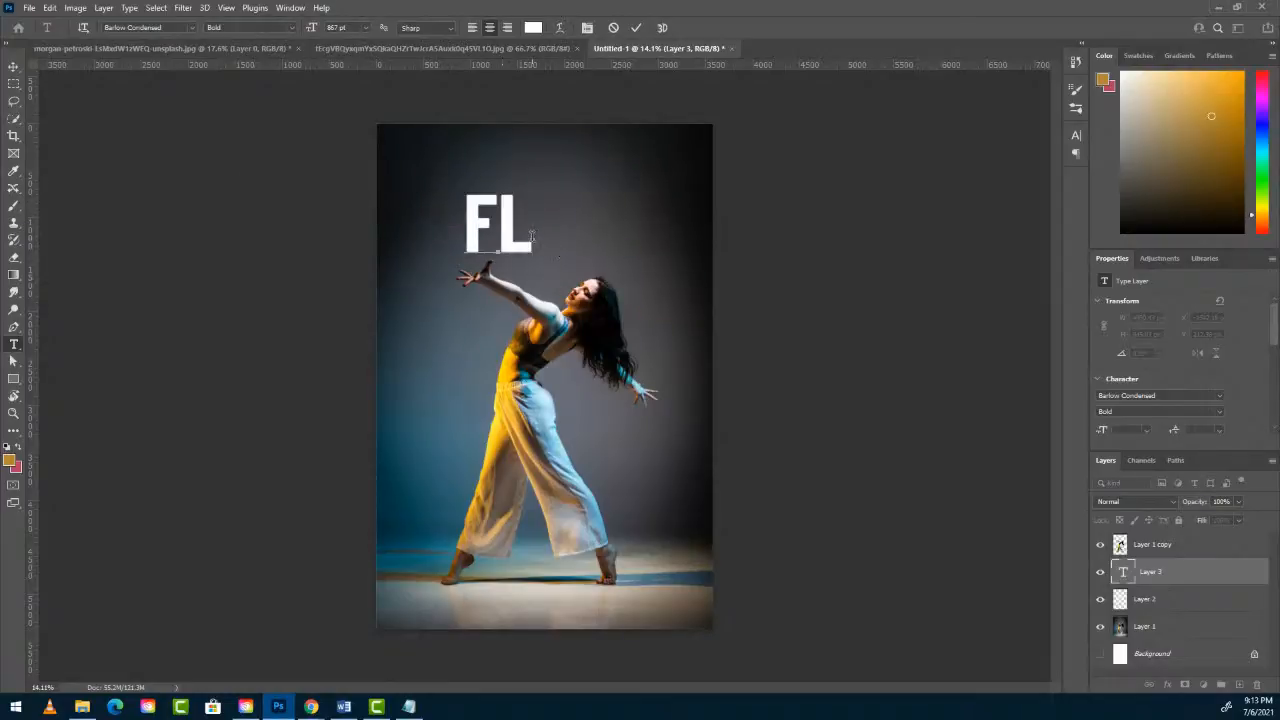
Change the font of the whole FL text to Elephant Regular and commit the text.
key(ctrl+a)
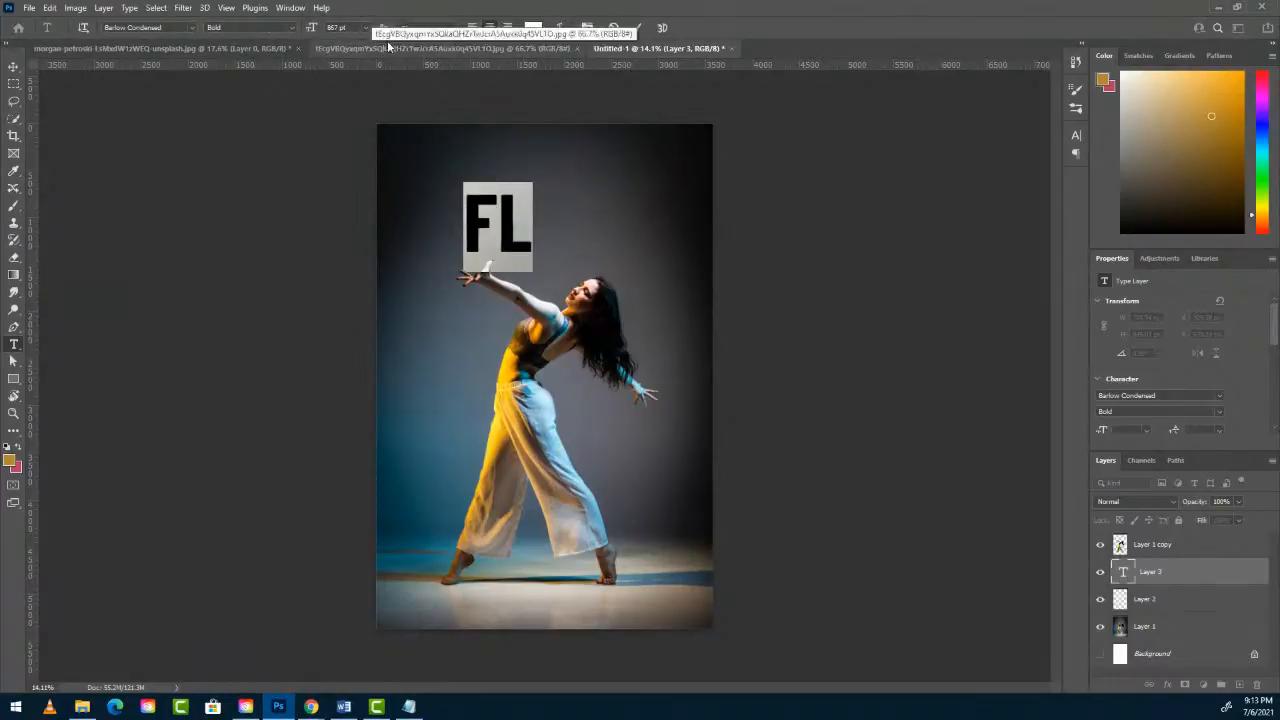
click(193, 29)
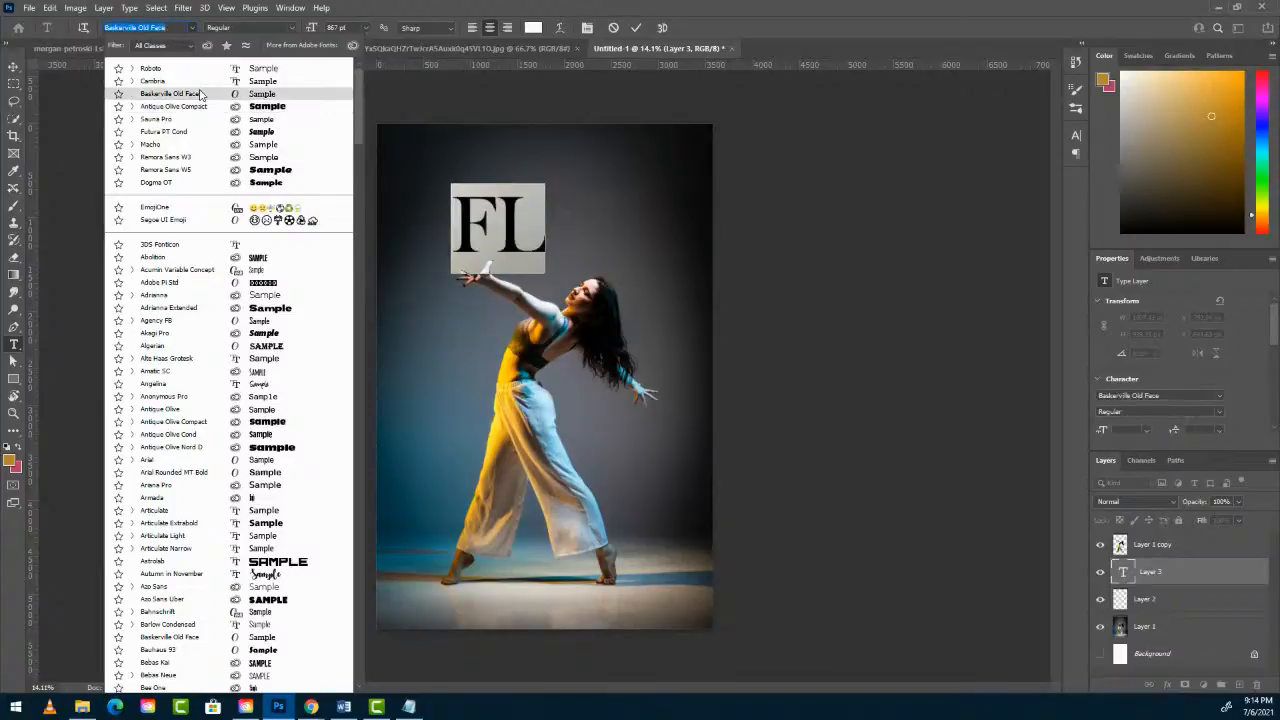
scroll(208, 400, down, 5)
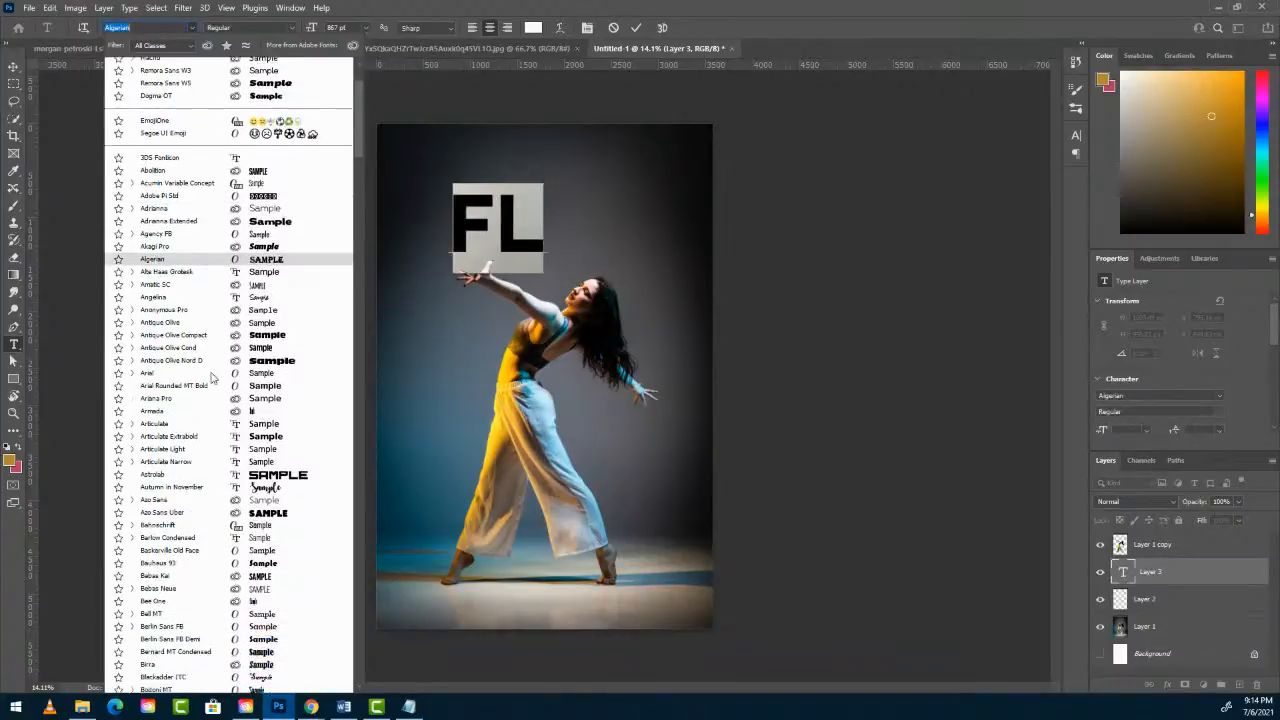
scroll(208, 400, down, 6)
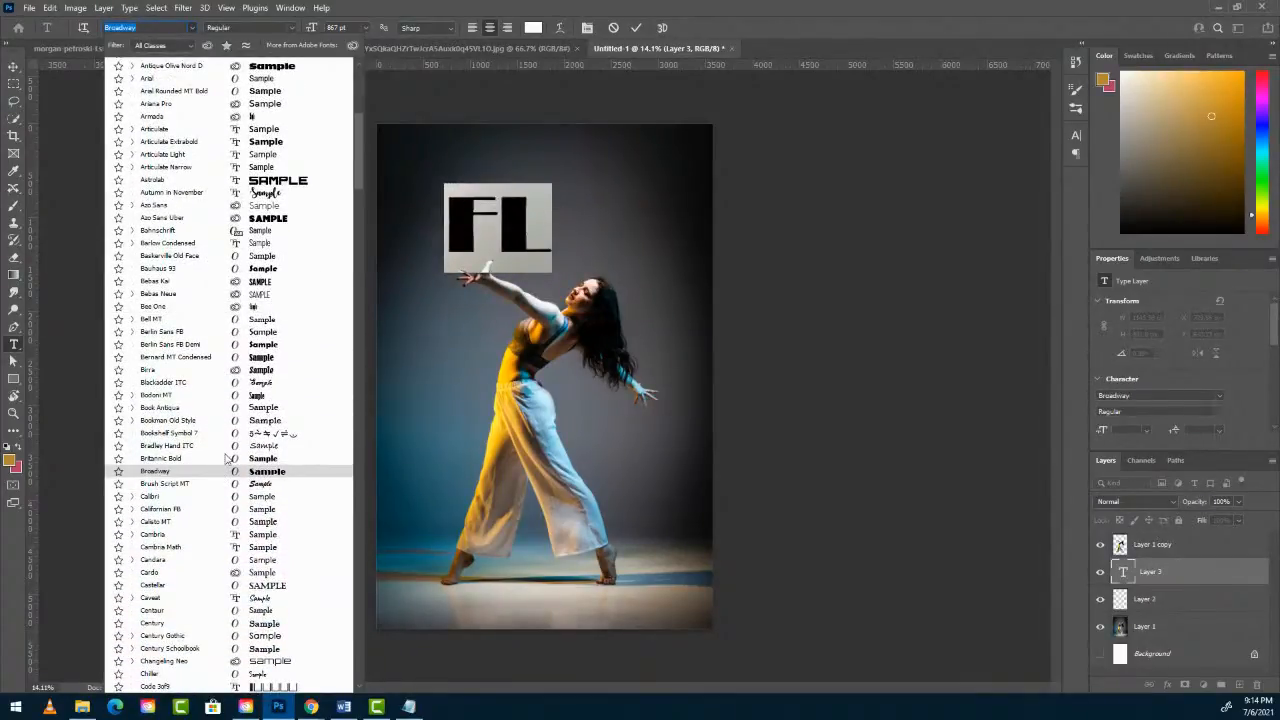
scroll(228, 458, down, 2)
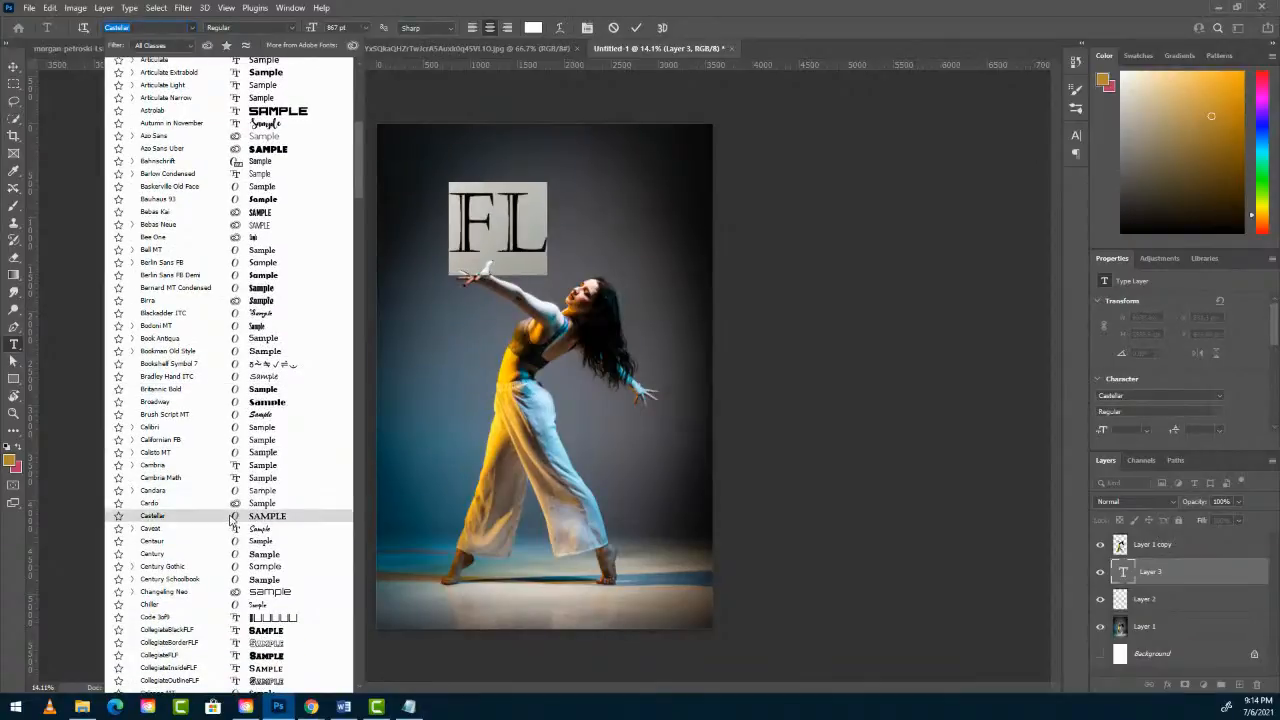
scroll(220, 520, down, 4)
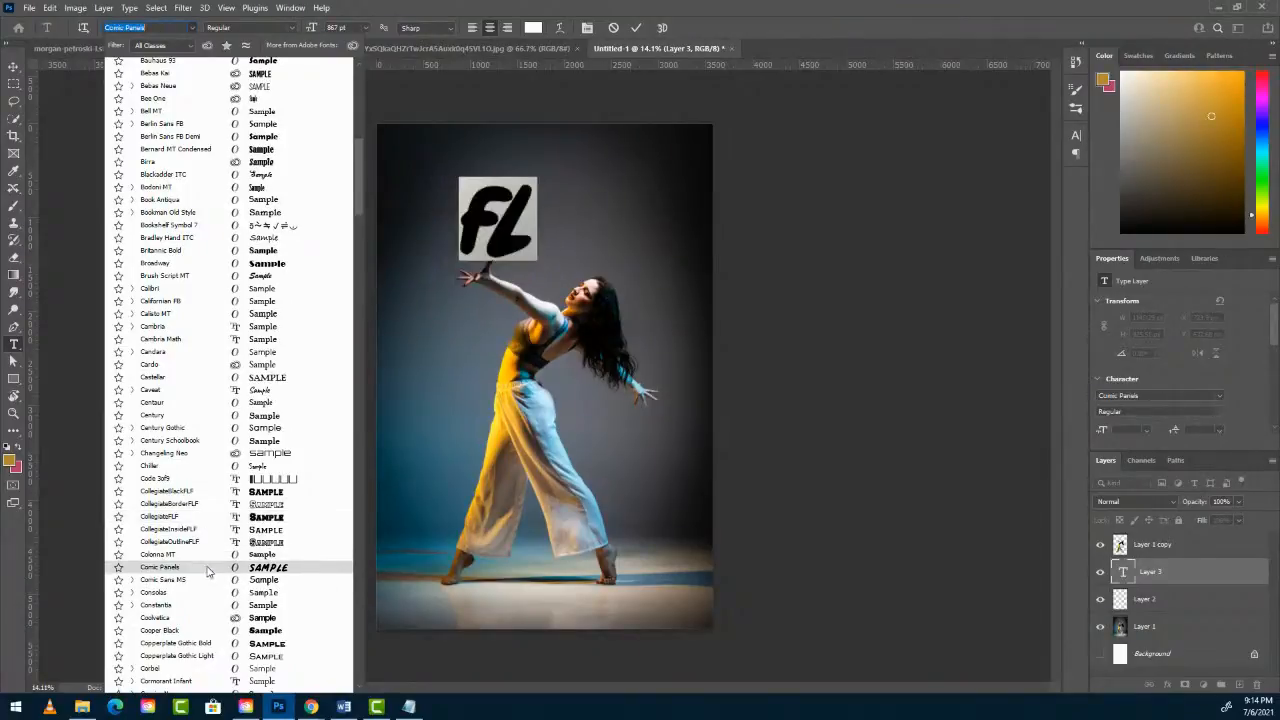
scroll(210, 545, down, 2)
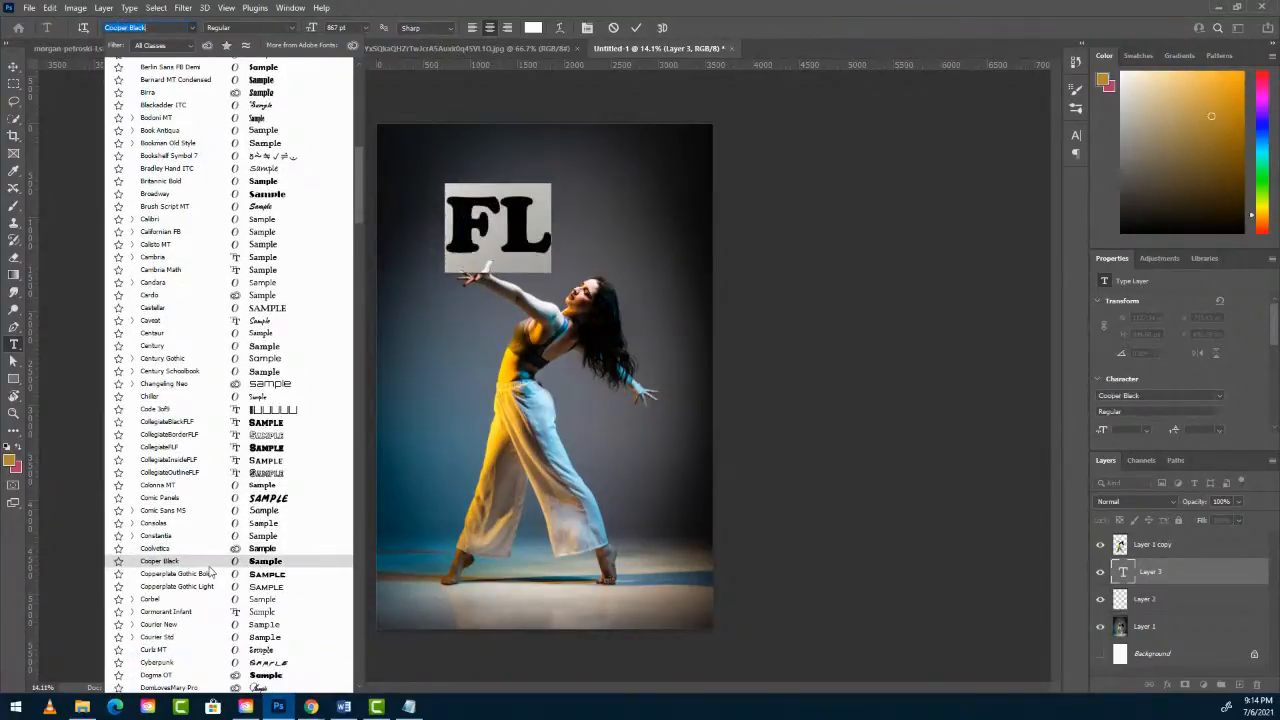
scroll(210, 572, down, 2)
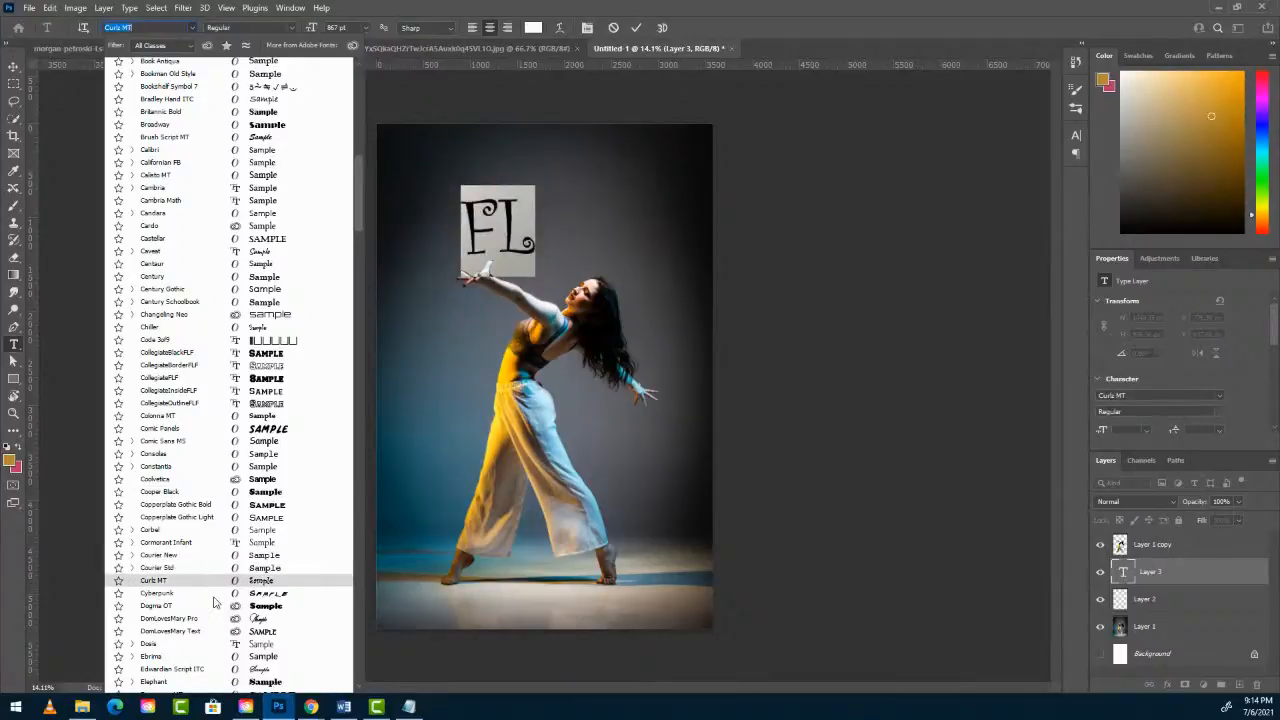
scroll(218, 590, down, 4)
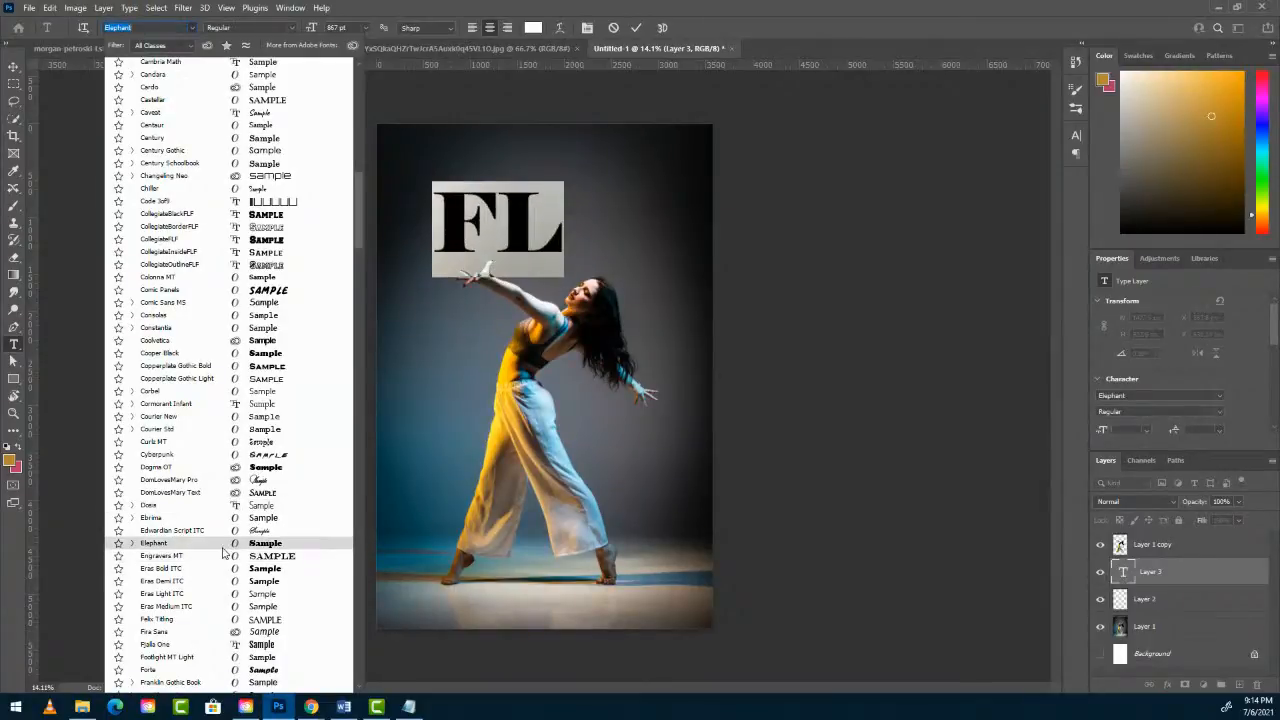
click(147, 544)
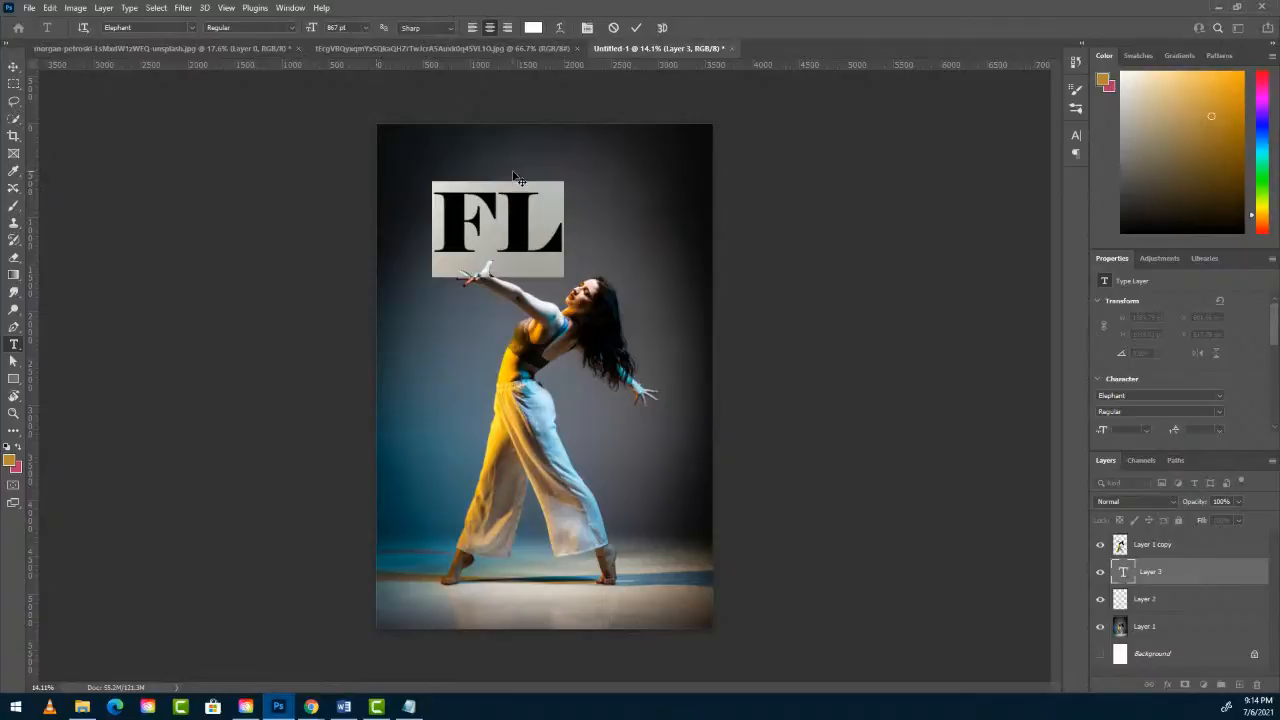
key(ctrl+t)
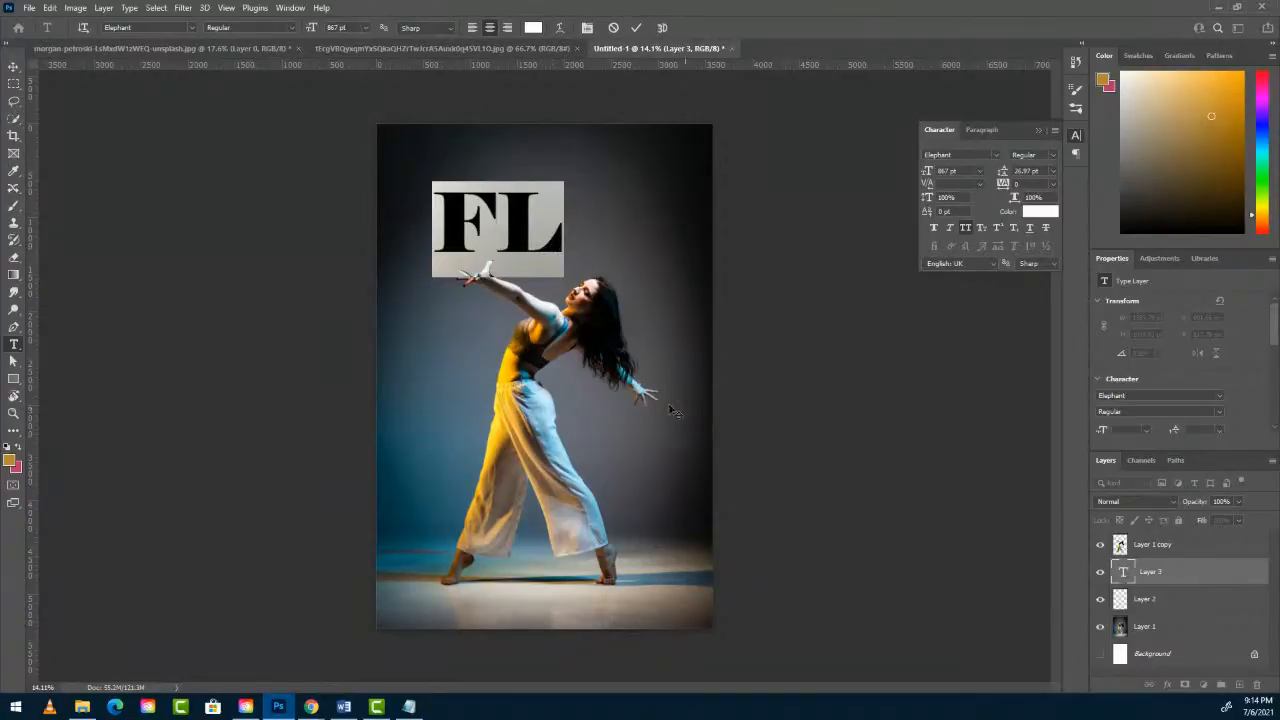
click(1170, 578)
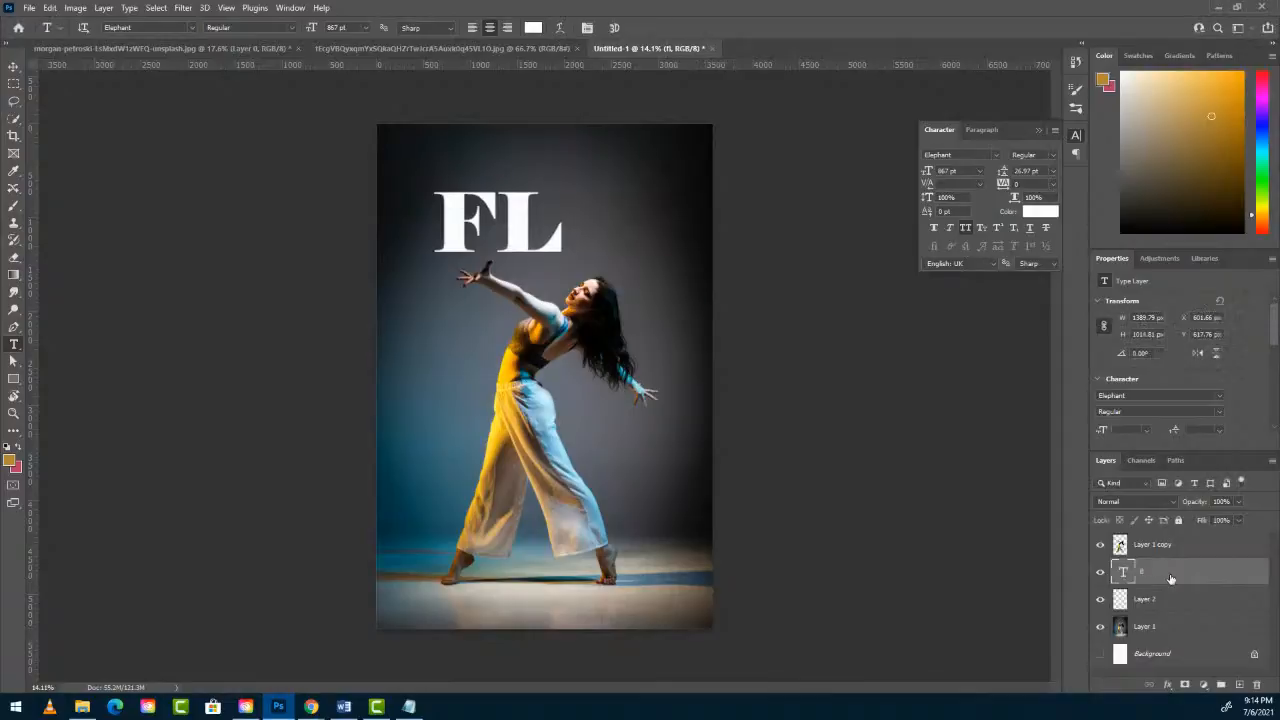
Enlarge the FL text to about 198%, rotate it about 27° clockwise and lower it behind the dancer's arms and torso.
key(ctrl+t)
drag(563, 278, 598, 400)
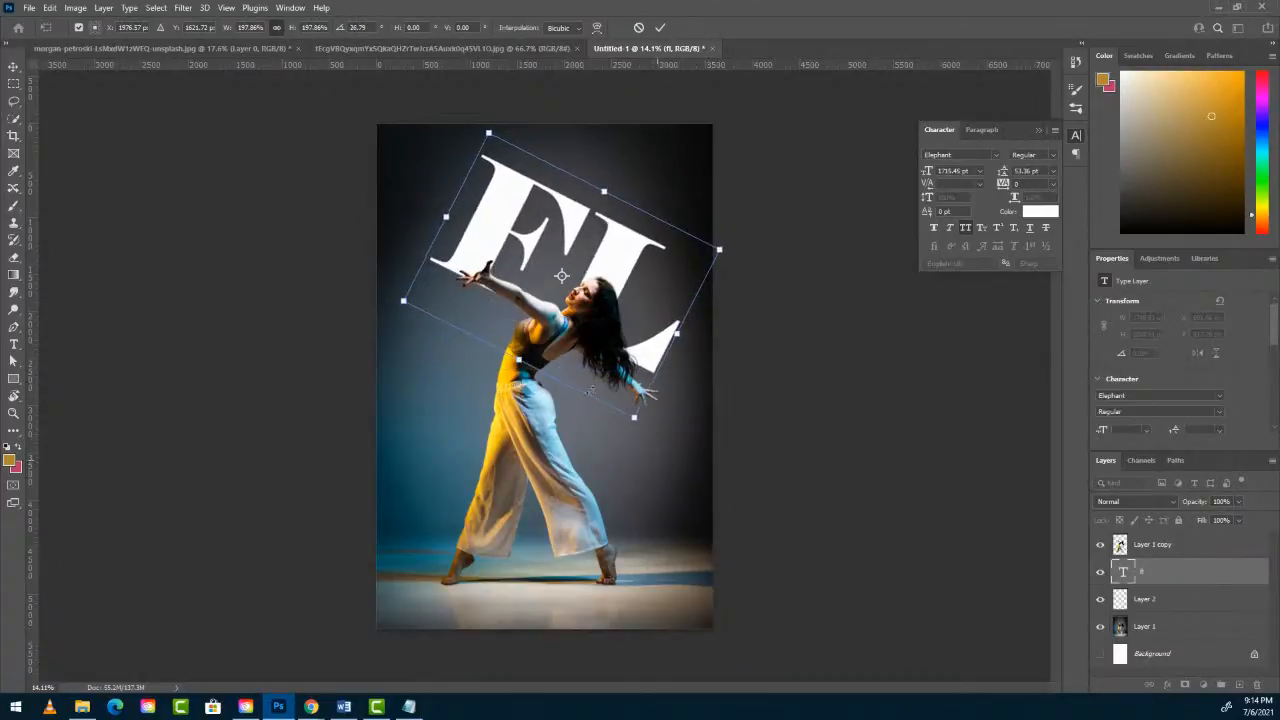
drag(573, 352, 558, 403)
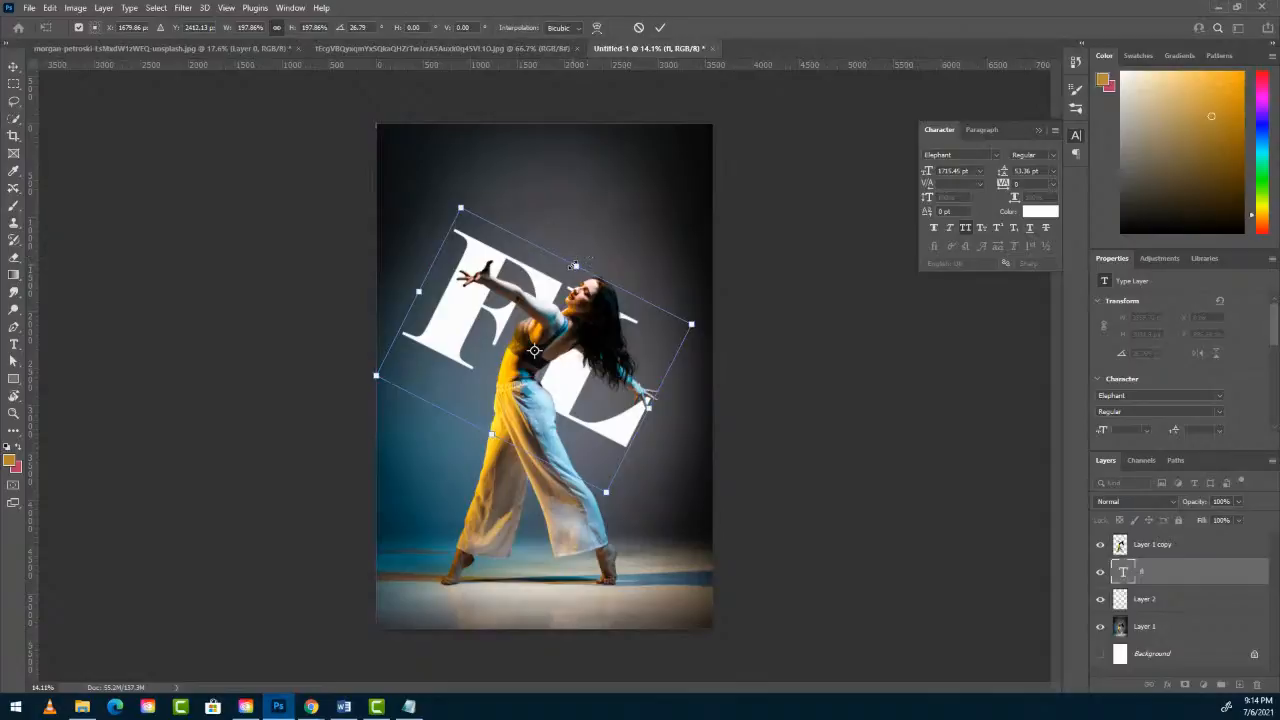
Reshape the tilted FL text to about 167% width and 253% height, position it behind the dancer's upper body and apply the transform.
drag(582, 253, 596, 225)
drag(418, 269, 439, 279)
drag(553, 338, 517, 394)
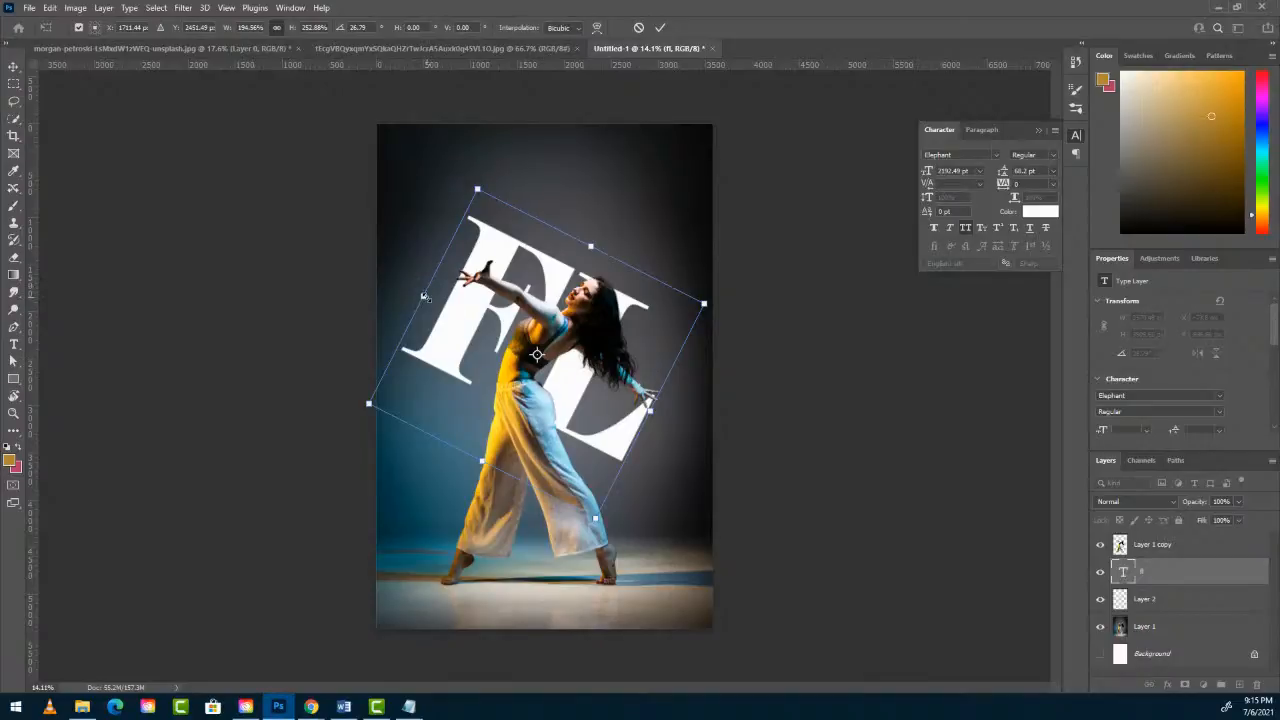
drag(427, 299, 440, 304)
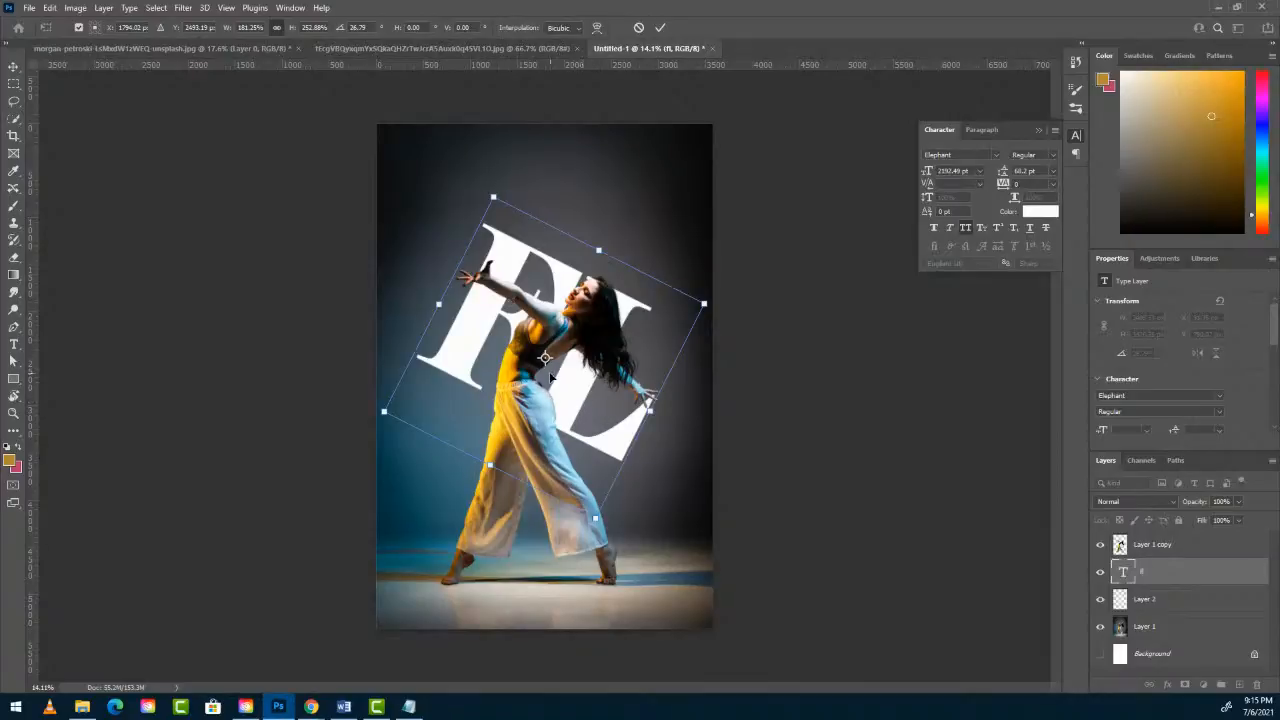
drag(551, 377, 543, 368)
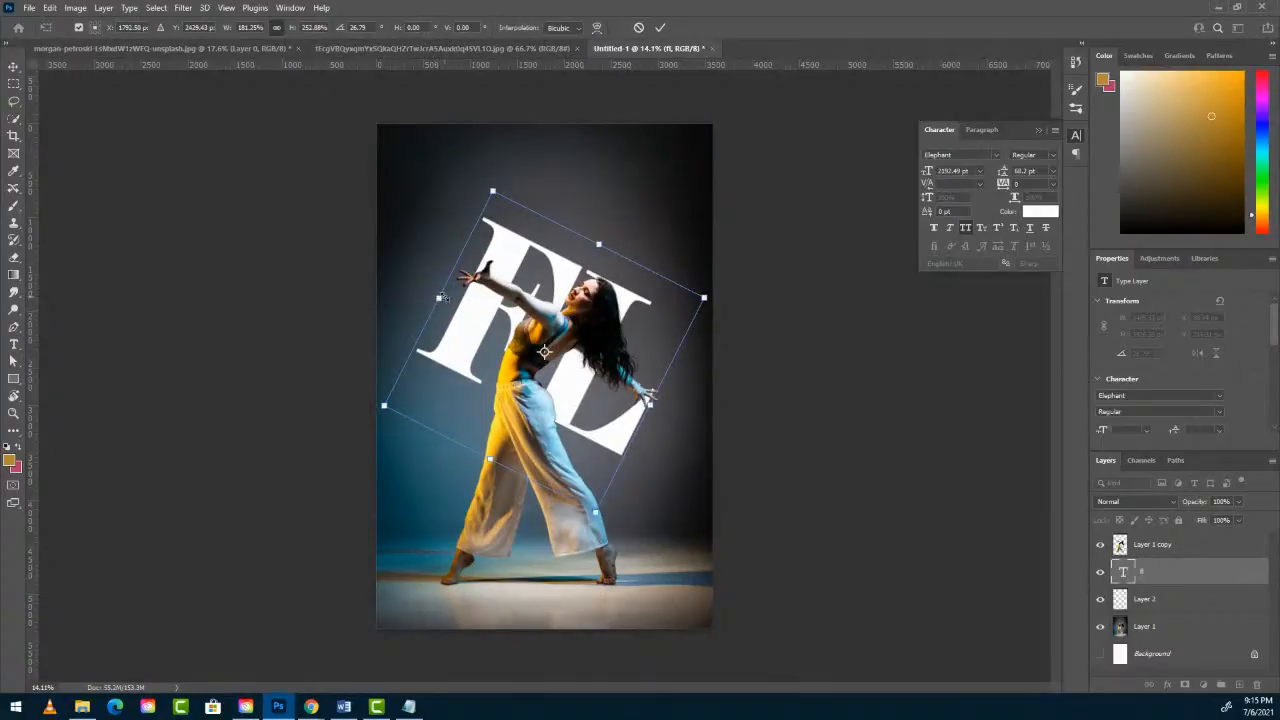
drag(443, 299, 460, 308)
drag(533, 350, 526, 343)
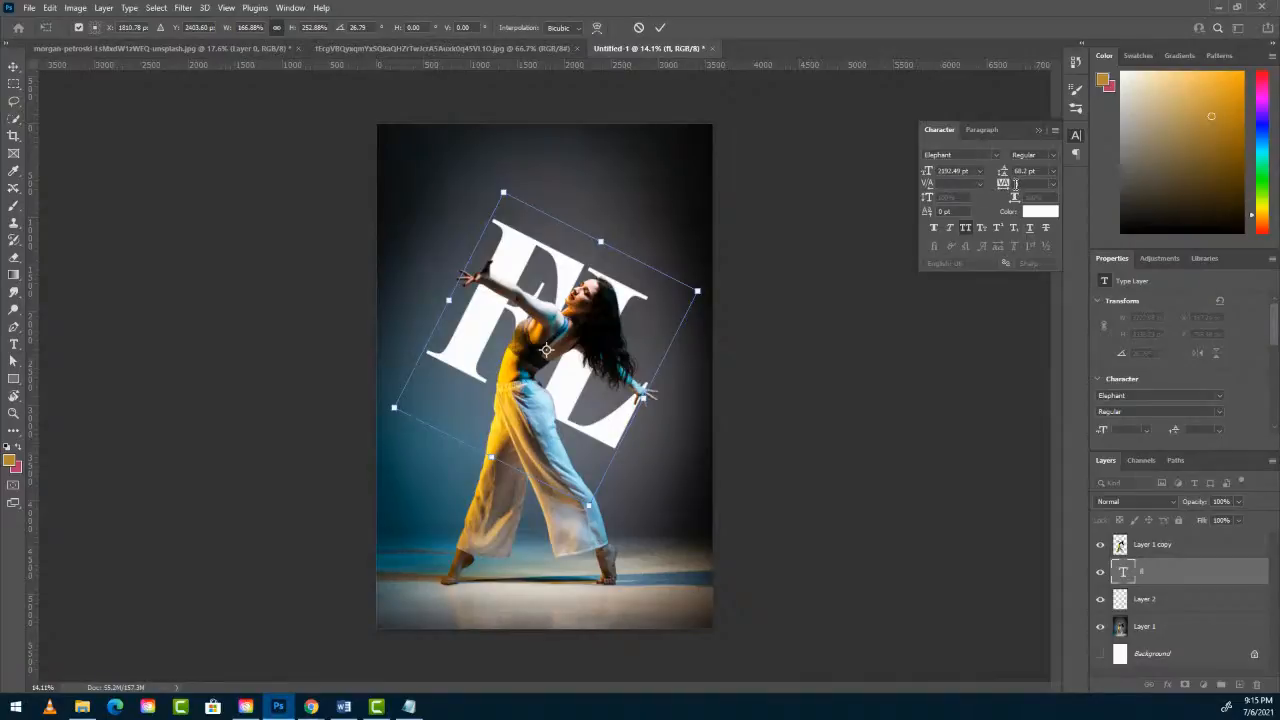
key(Return)
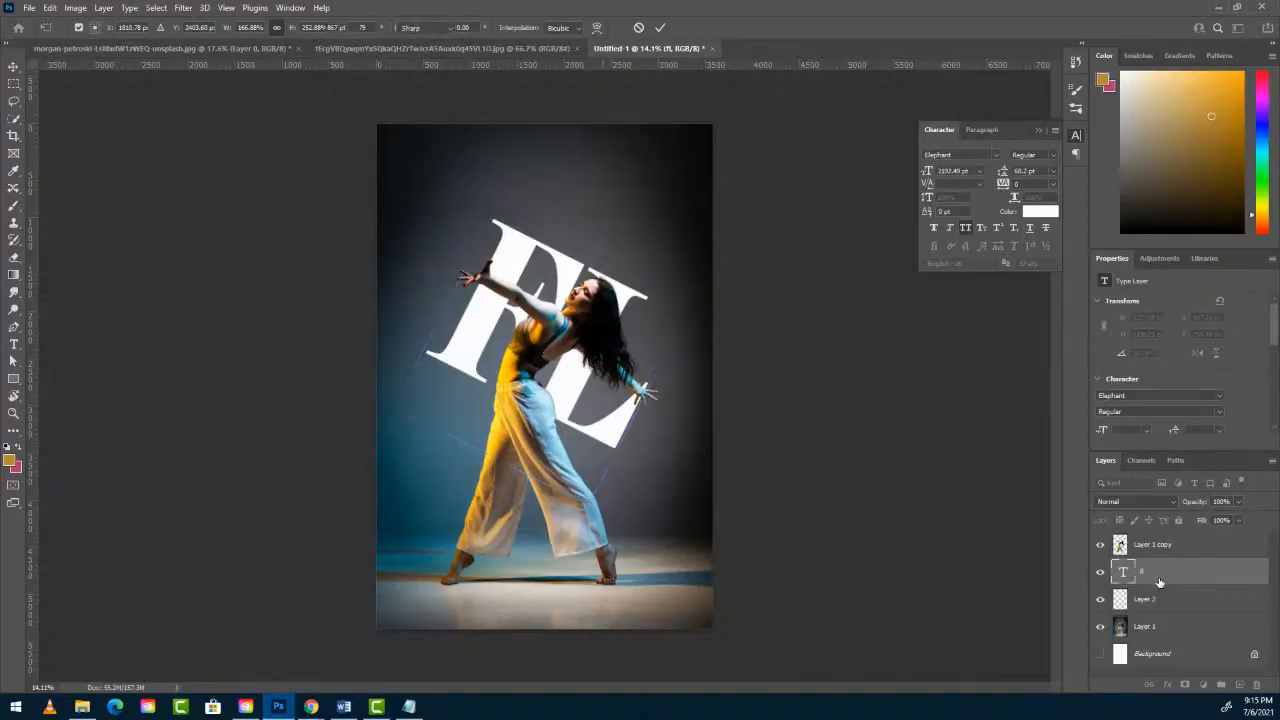
Try wider and tighter letter spacing on the FL text, settling on a tracking of 100.
key(t)
drag(1011, 191, 1016, 186)
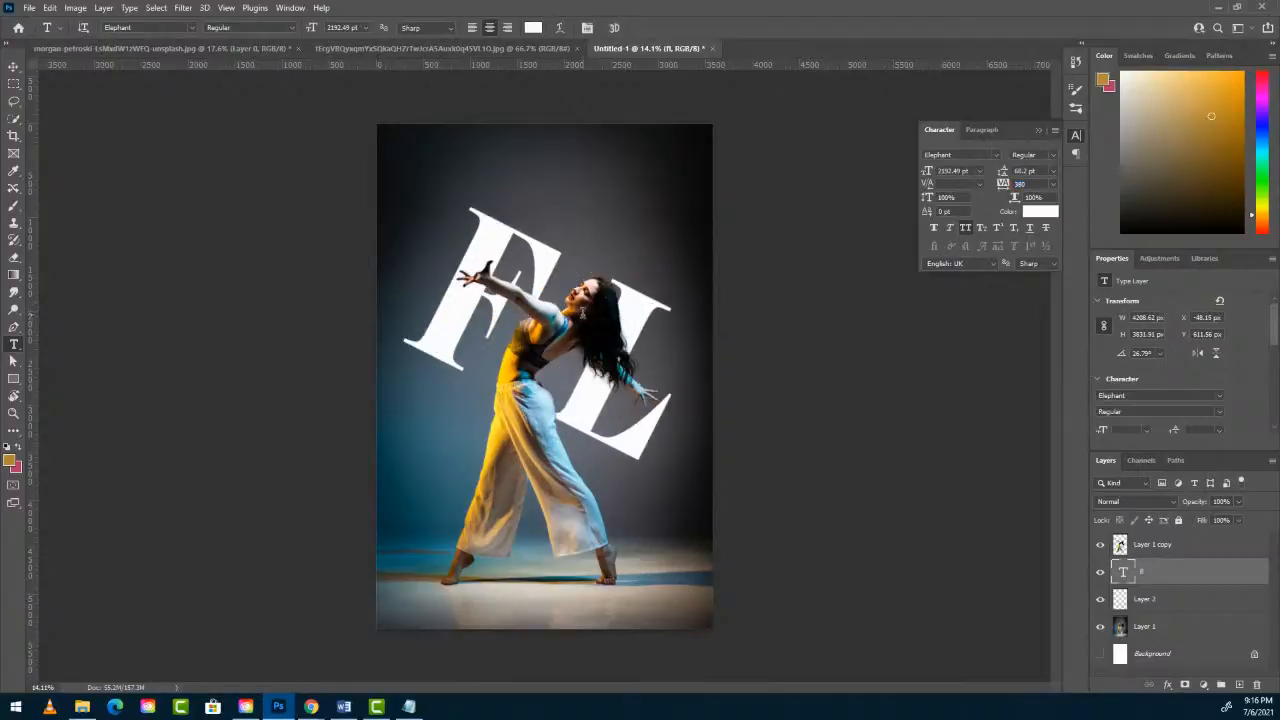
click(965, 228)
drag(1006, 184, 999, 183)
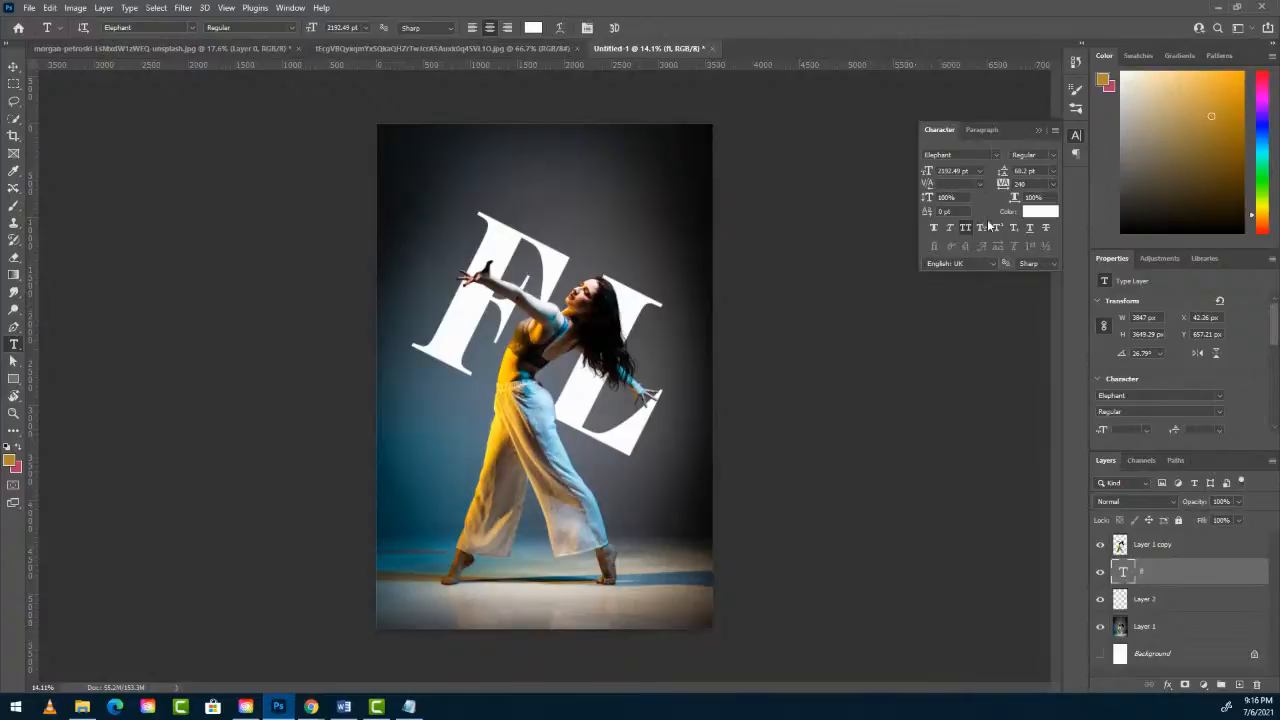
drag(1003, 186, 1003, 190)
click(1003, 186)
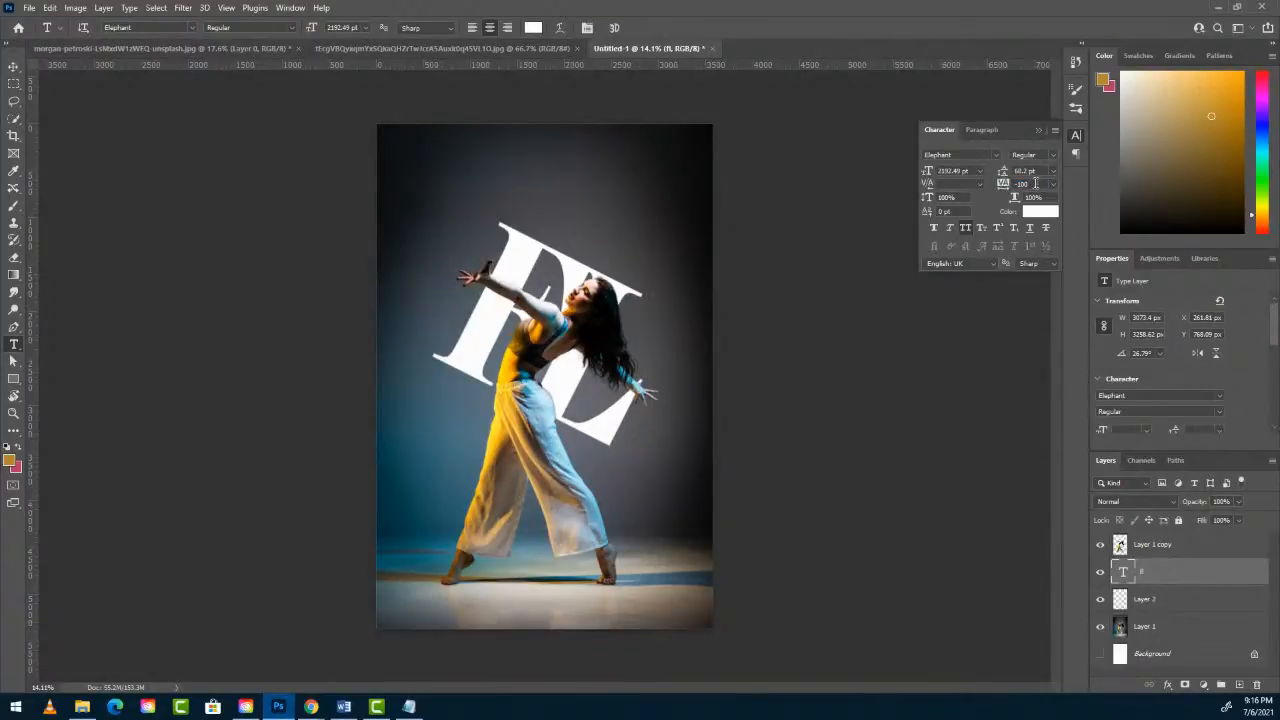
click(1053, 185)
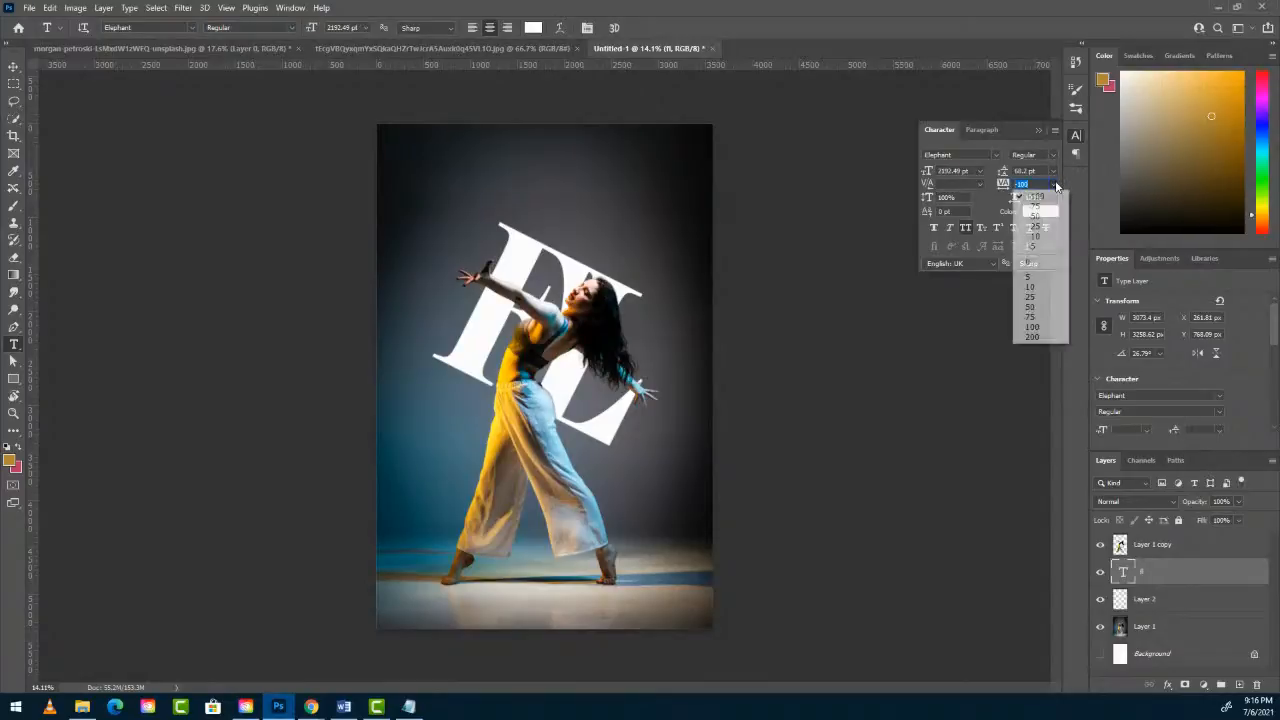
click(1038, 327)
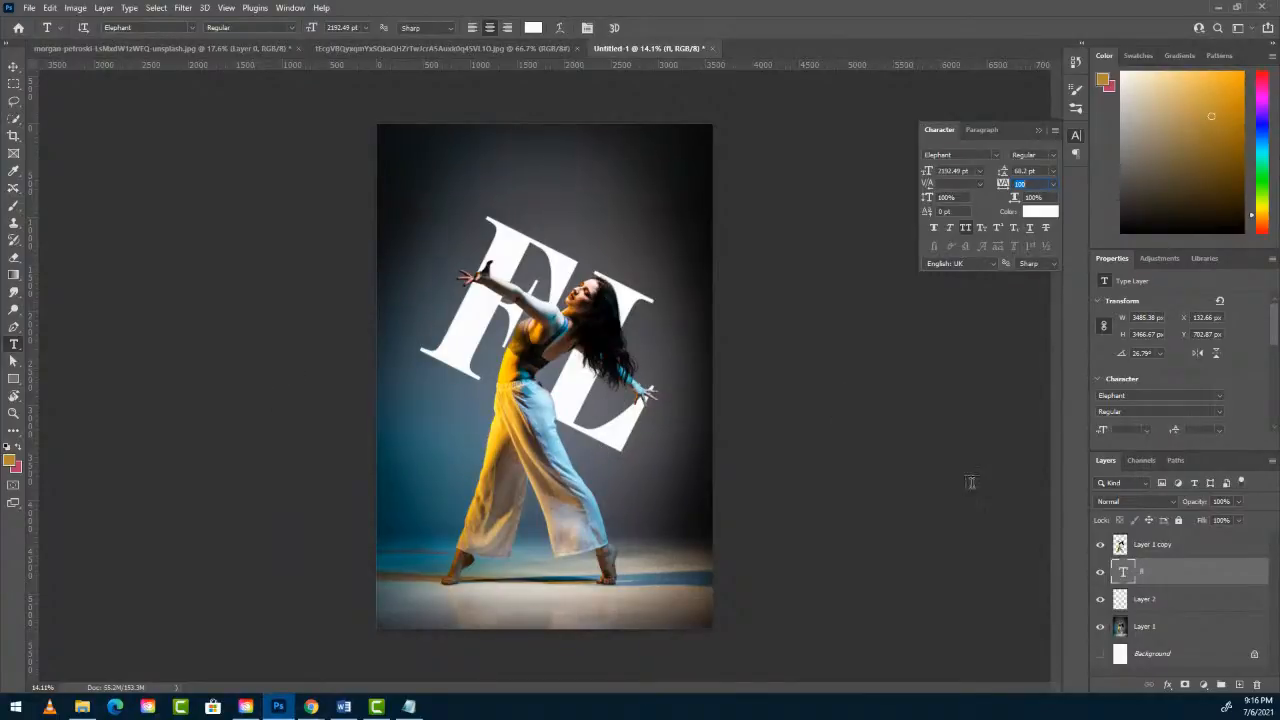
Duplicate the FL text layer and place the copy beneath the original text layer.
click(1166, 575)
drag(1176, 578, 1239, 685)
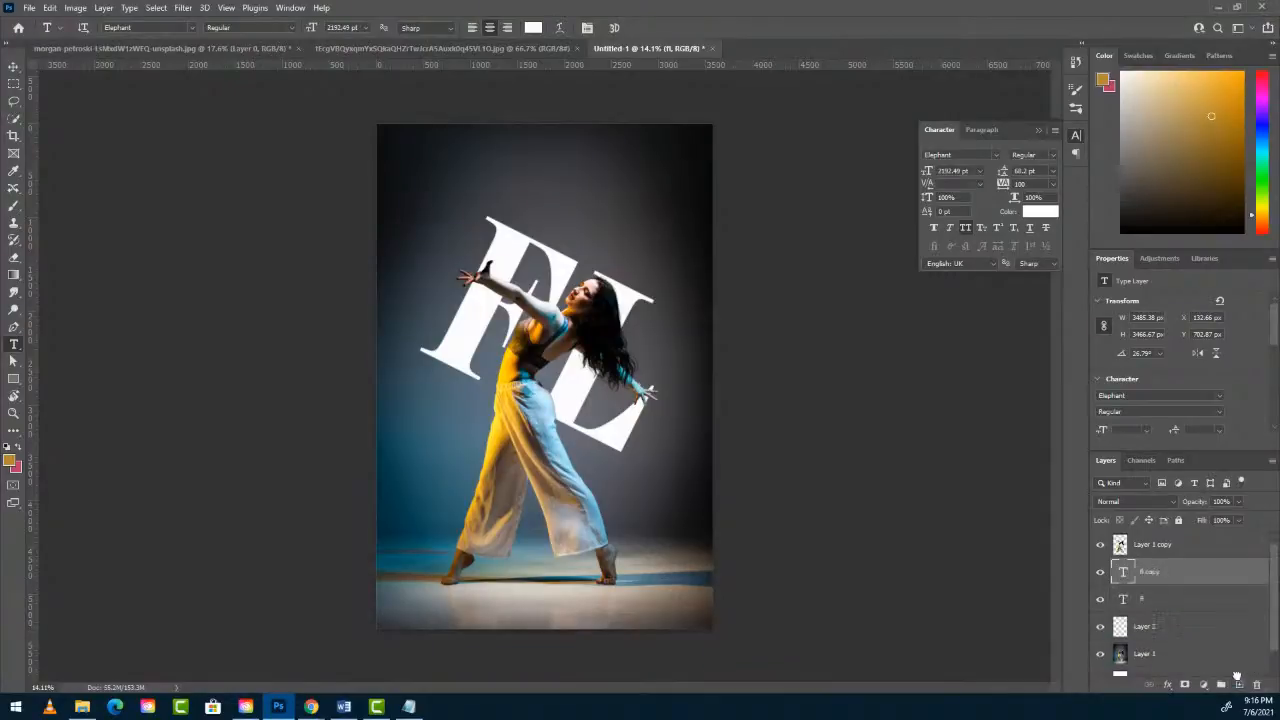
drag(1175, 580, 1172, 605)
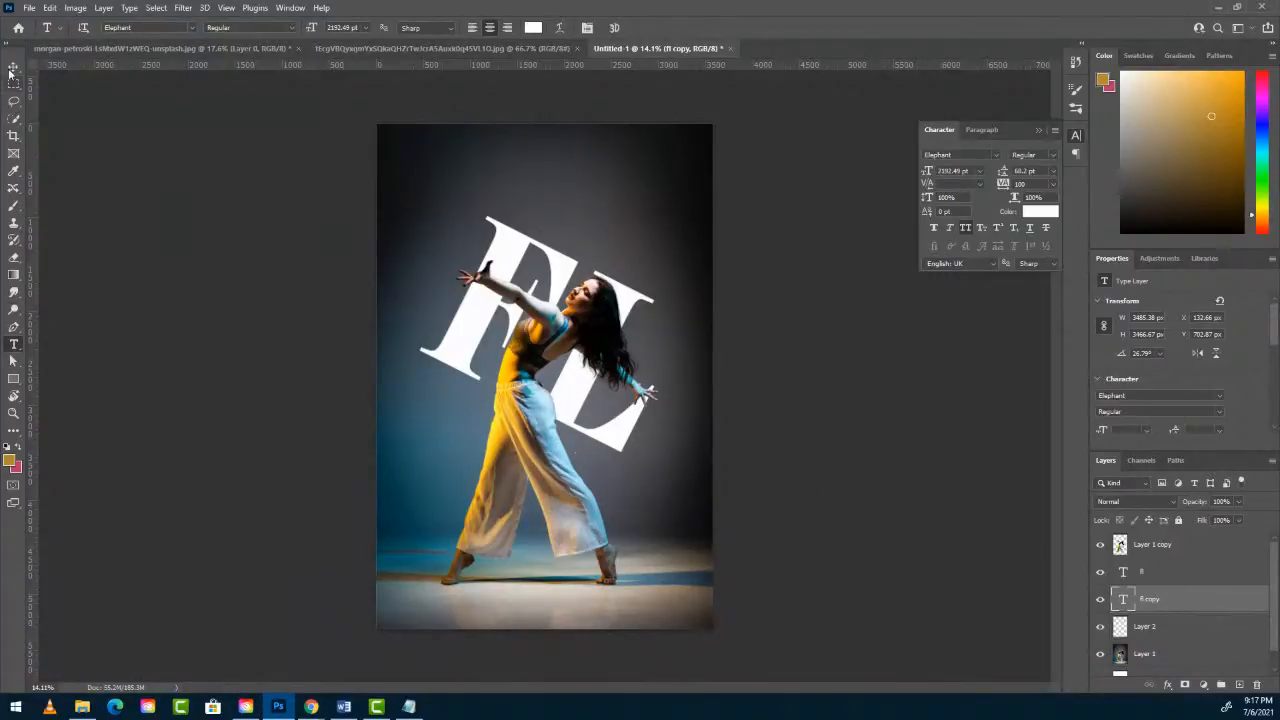
Move the copied FL text down behind the dancer's legs, rotate it about 25° counterclockwise and apply the transform.
click(10, 67)
key(ctrl+t)
drag(609, 492, 594, 655)
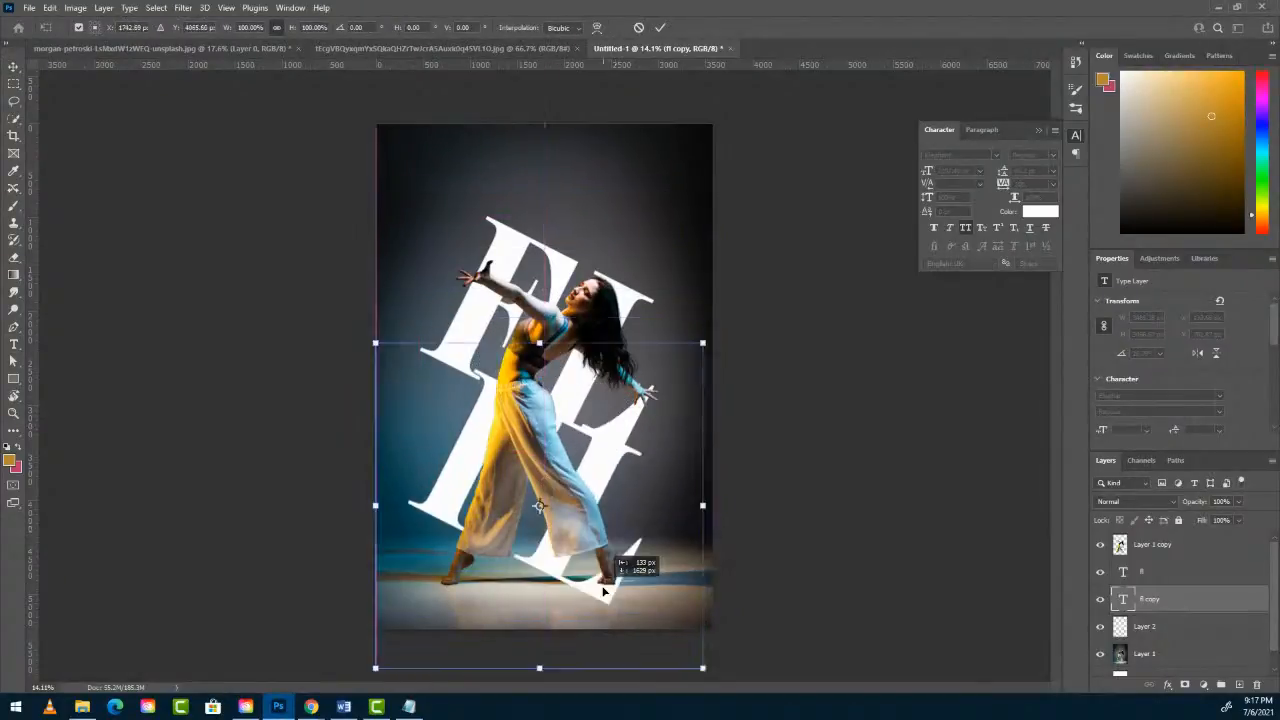
drag(725, 554, 726, 471)
drag(557, 570, 564, 581)
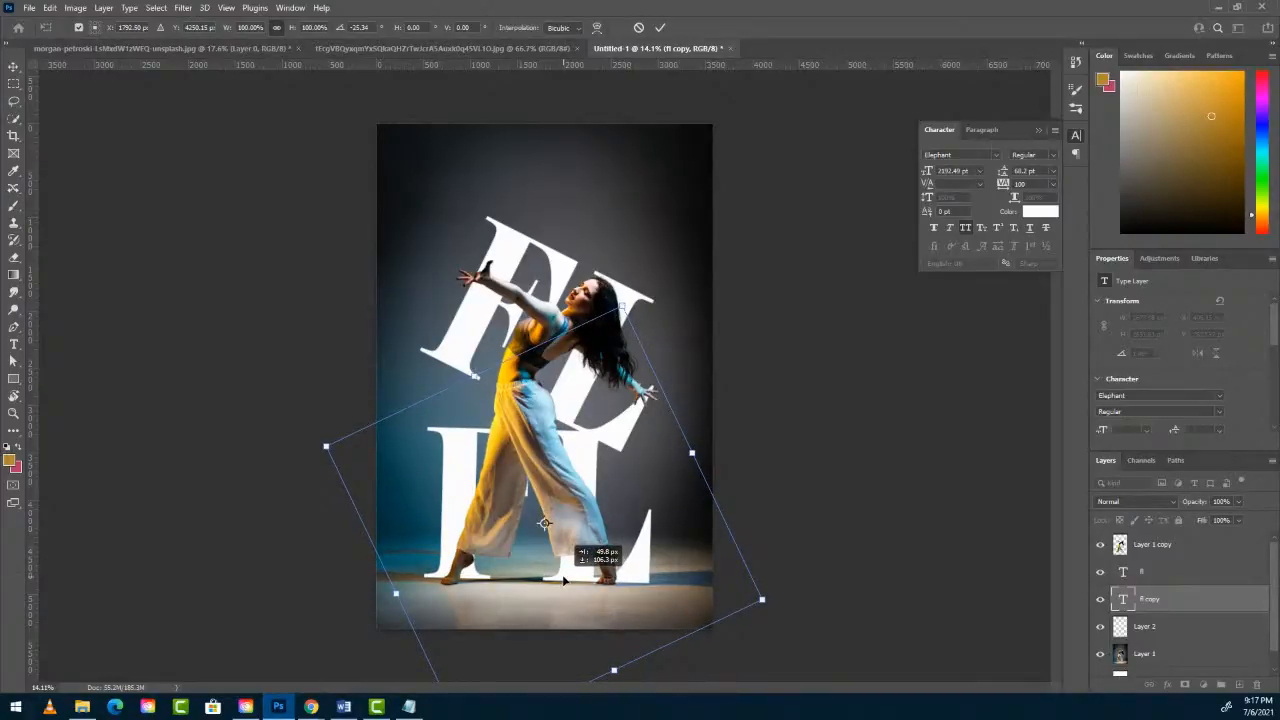
drag(563, 577, 559, 577)
key(Return)
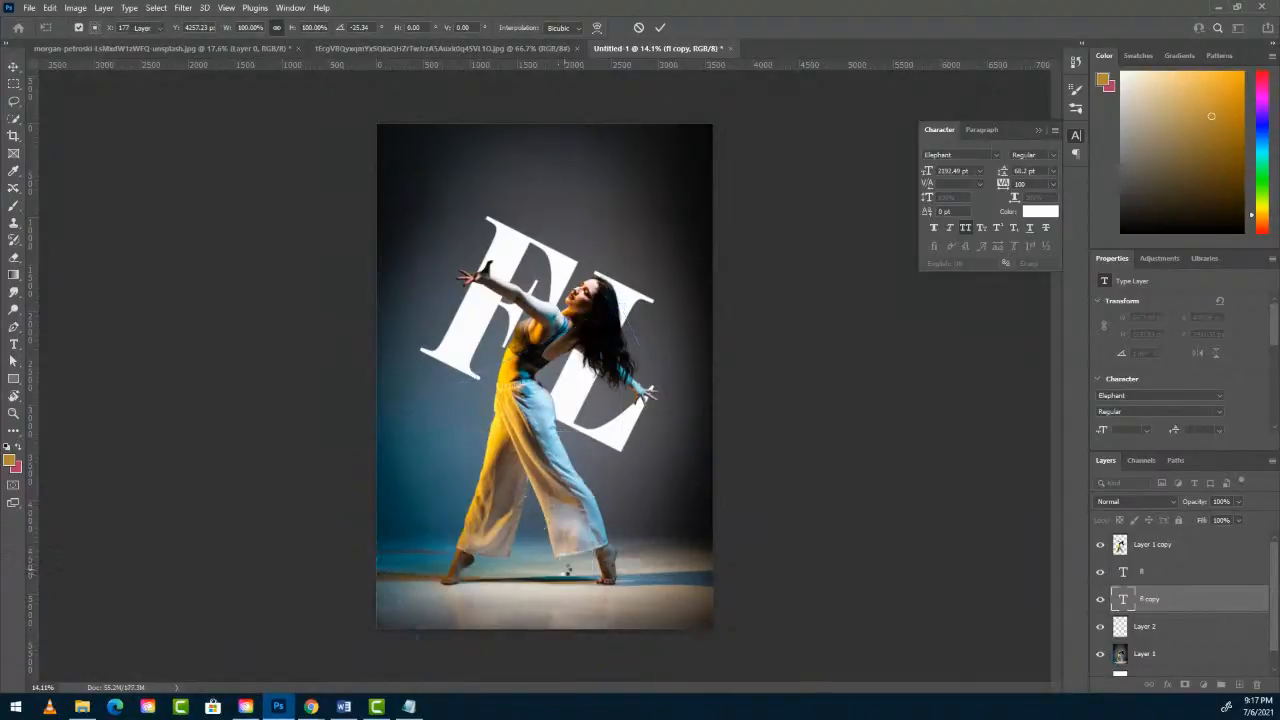
Replace the letters of the lower FL copy with "OW" and commit the text.
click(14, 345)
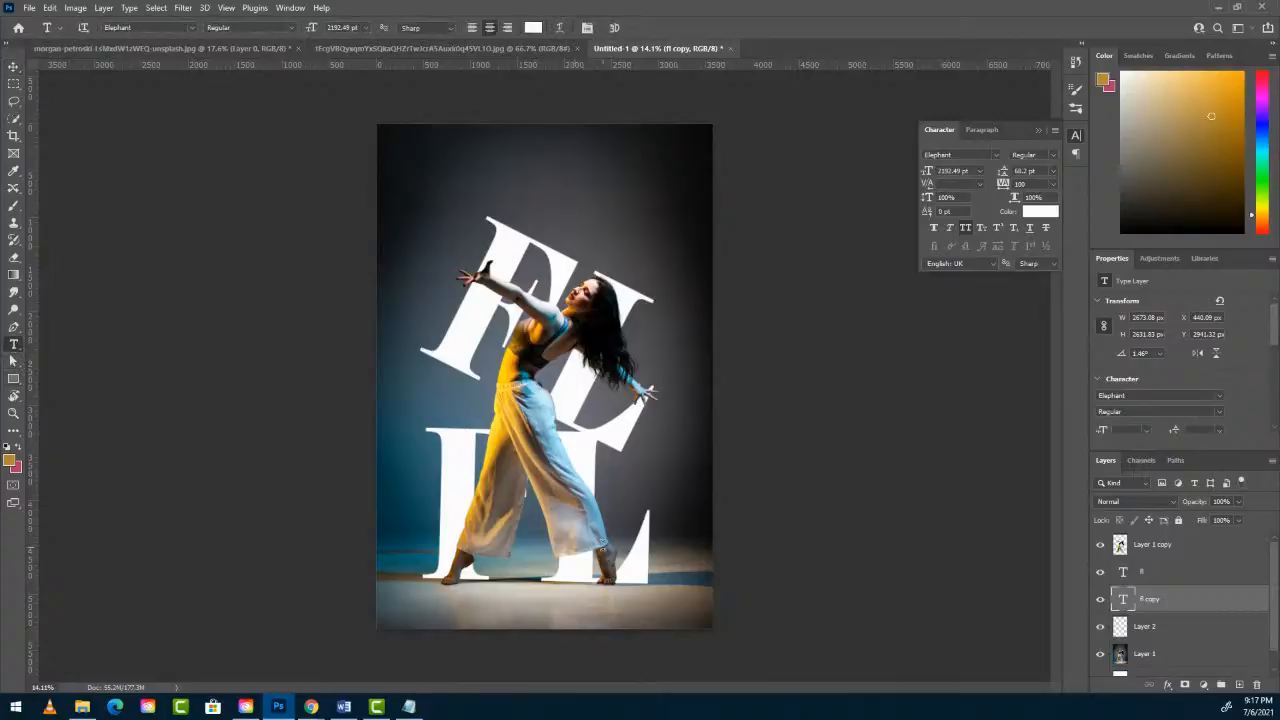
click(540, 555)
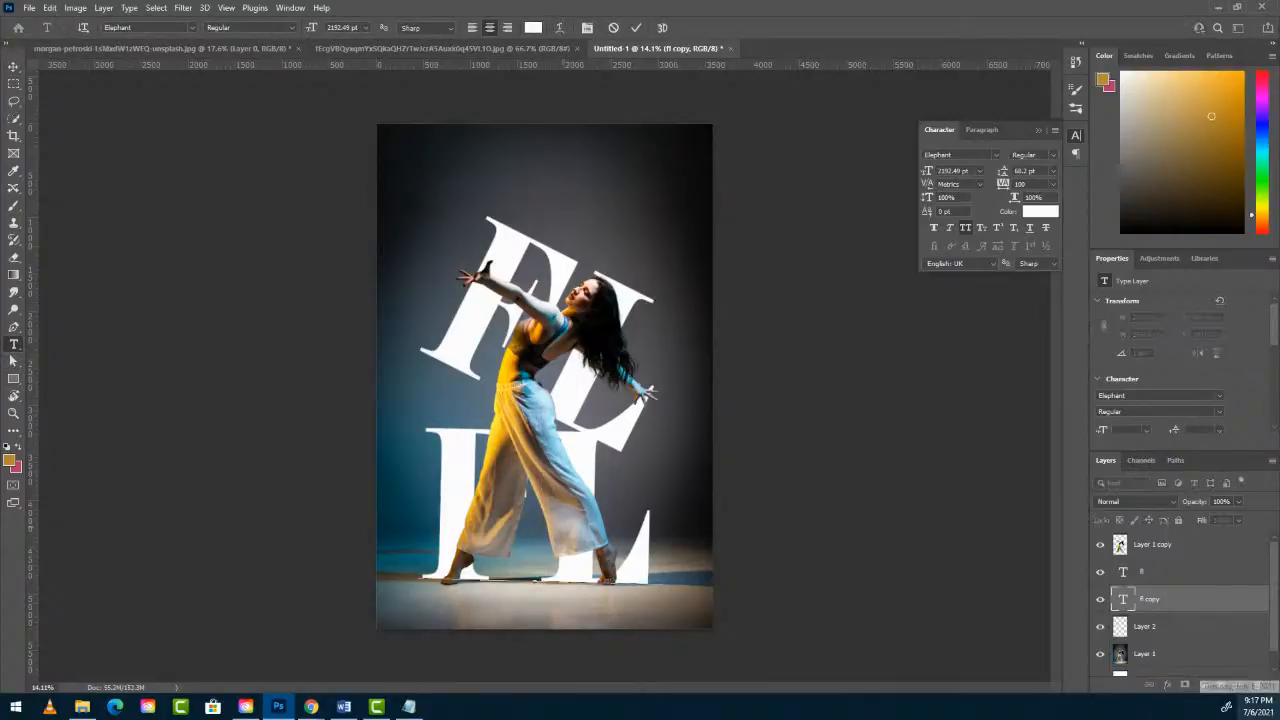
key(Delete)
text(W)
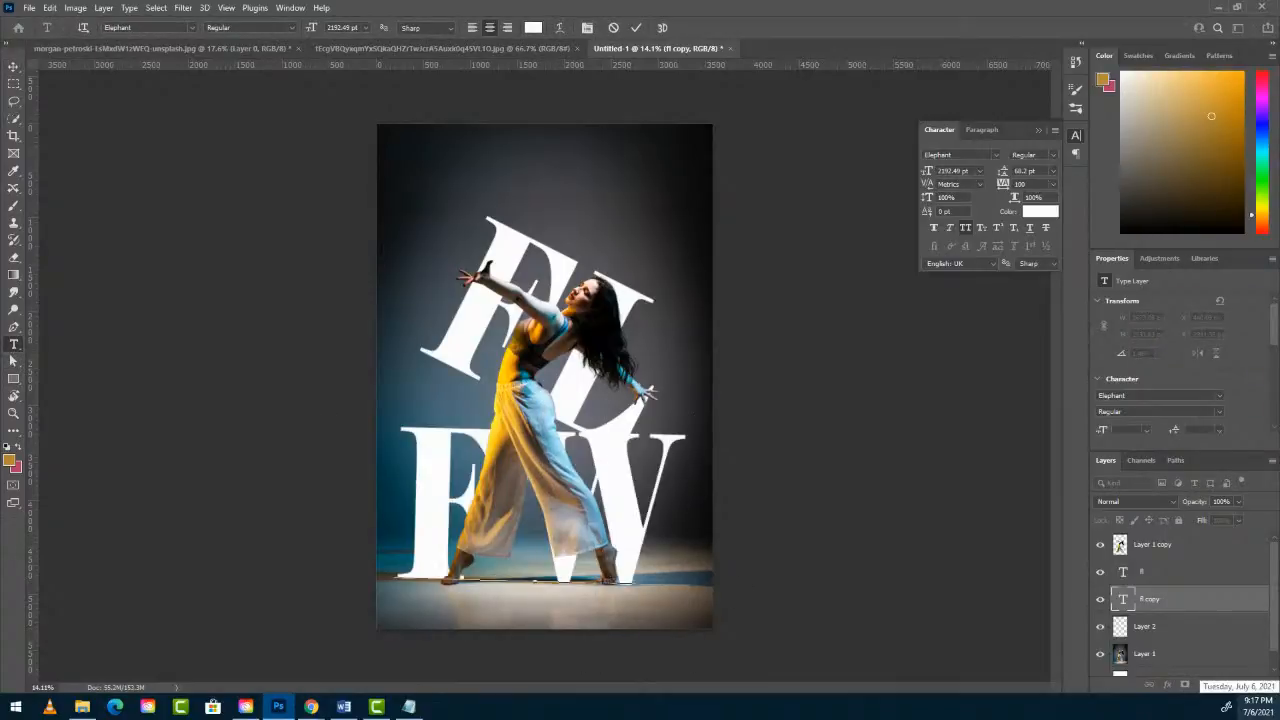
click(516, 512)
key(BackSpace)
text(O)
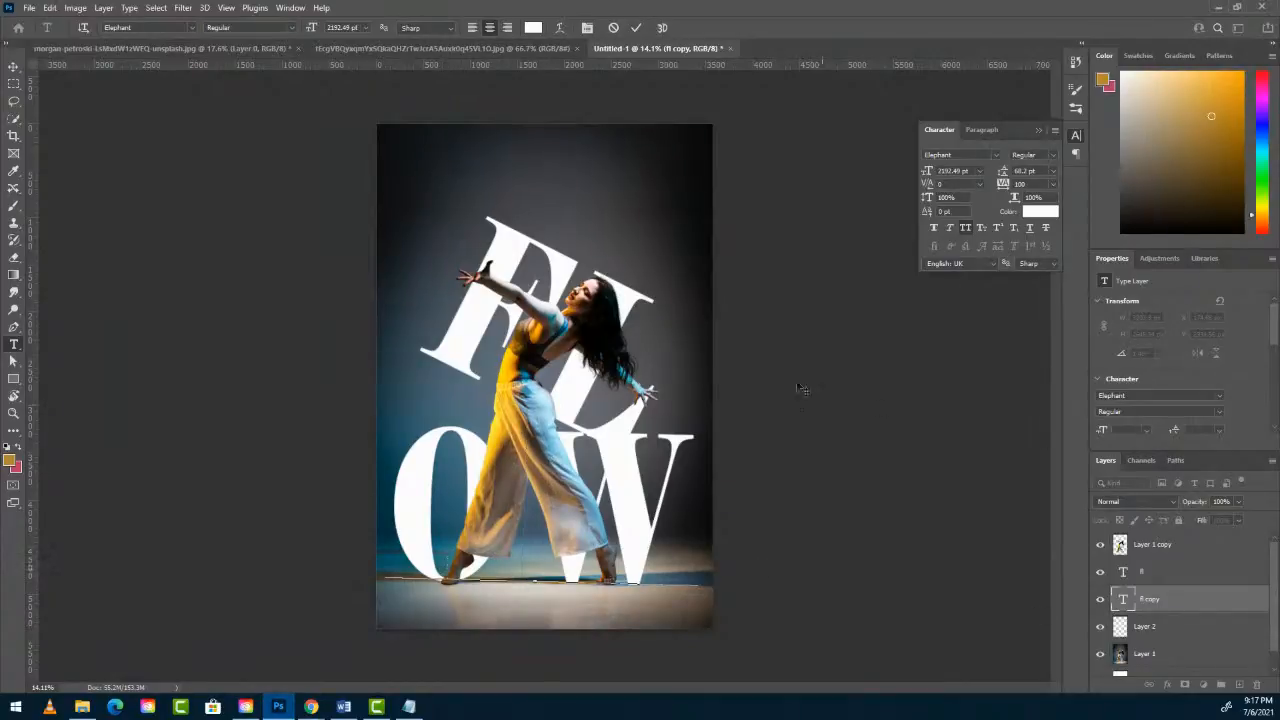
click(13, 66)
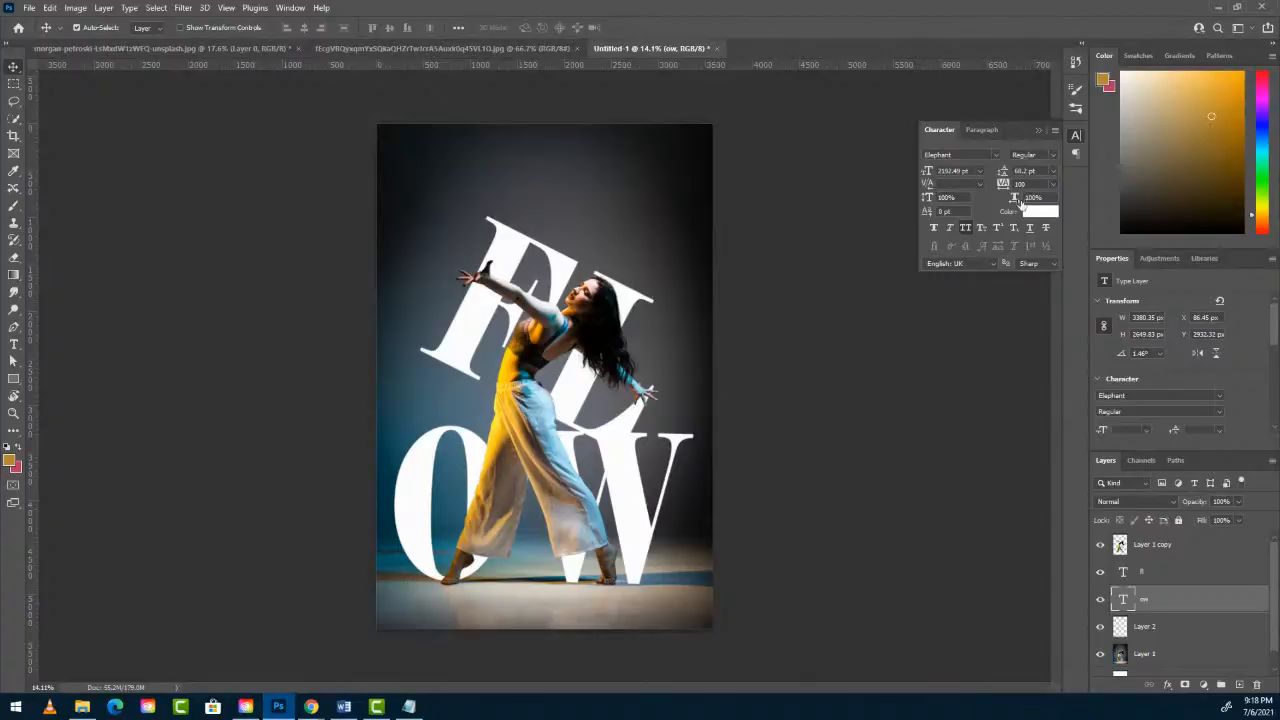
Set the OW text's tracking to 50 and reduce its font size to 1295 pt.
click(1055, 185)
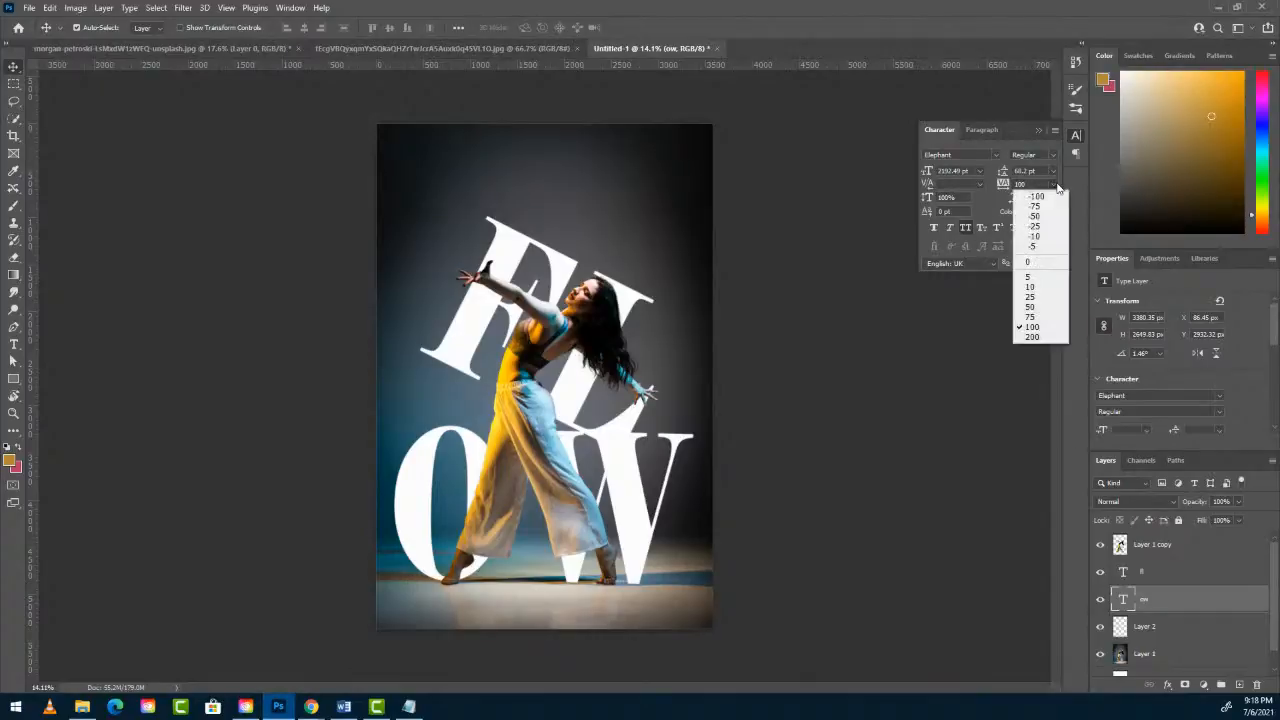
click(1033, 307)
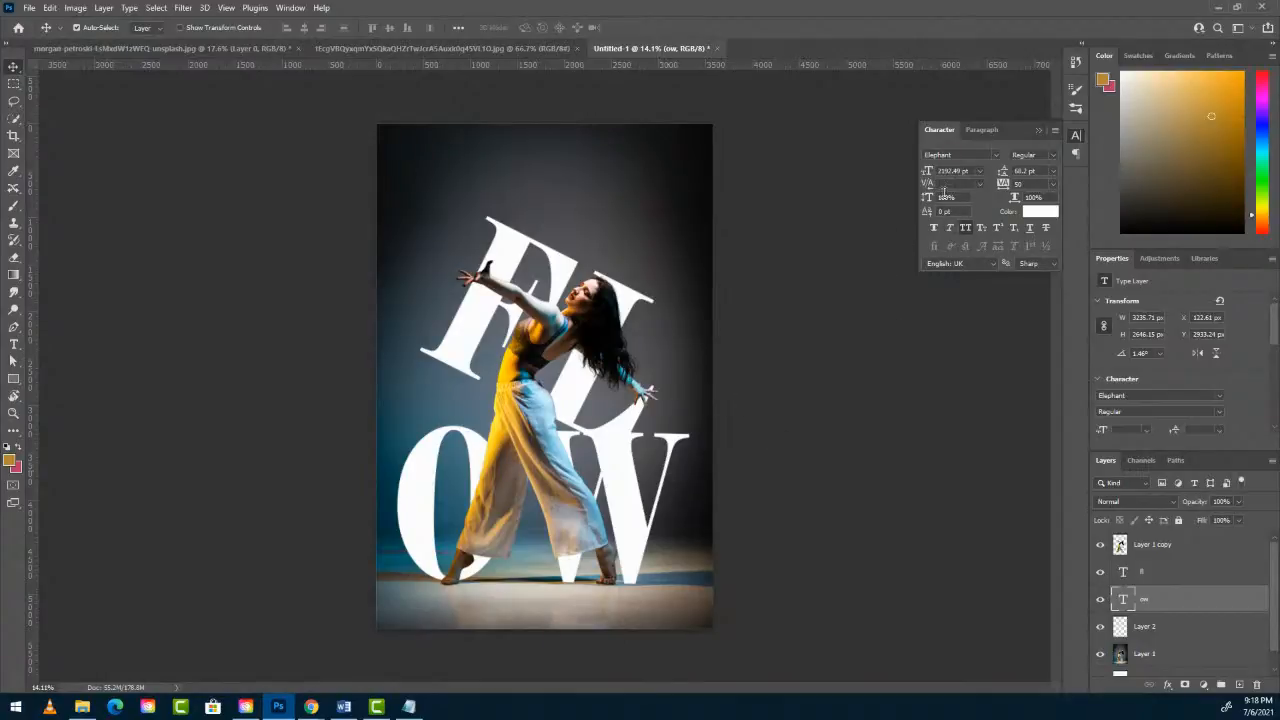
drag(930, 178, 924, 176)
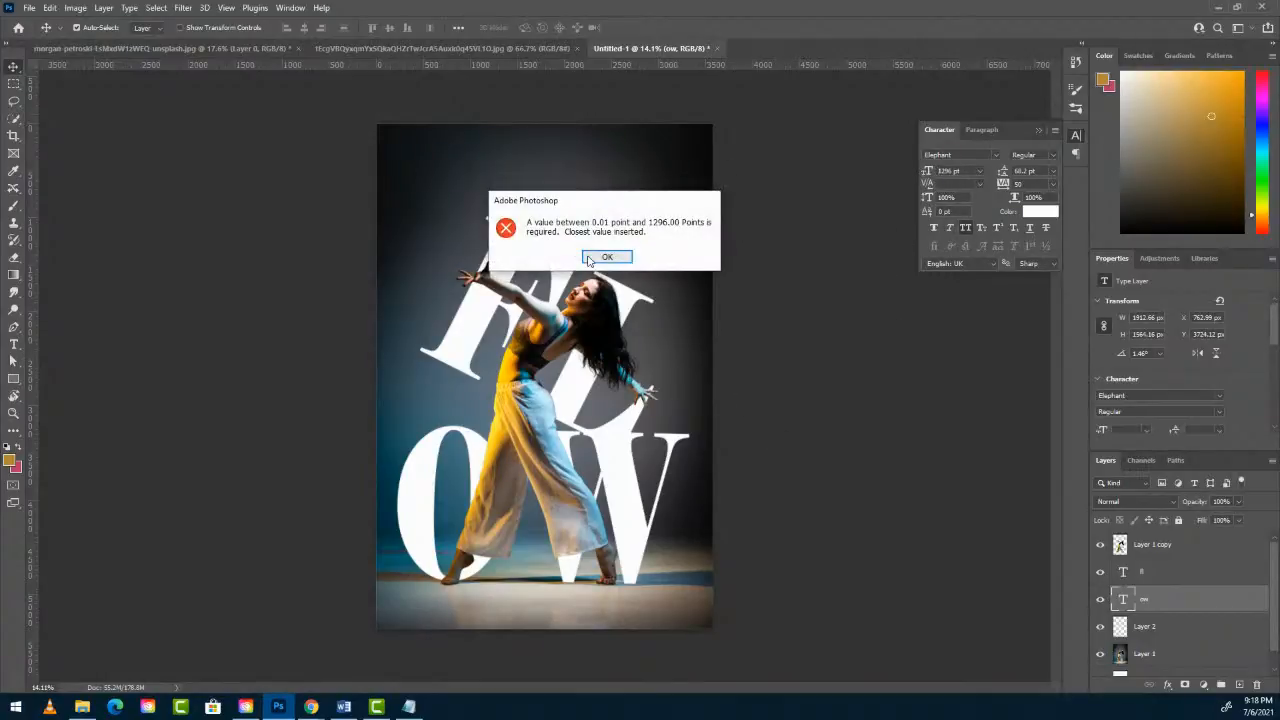
key(Return)
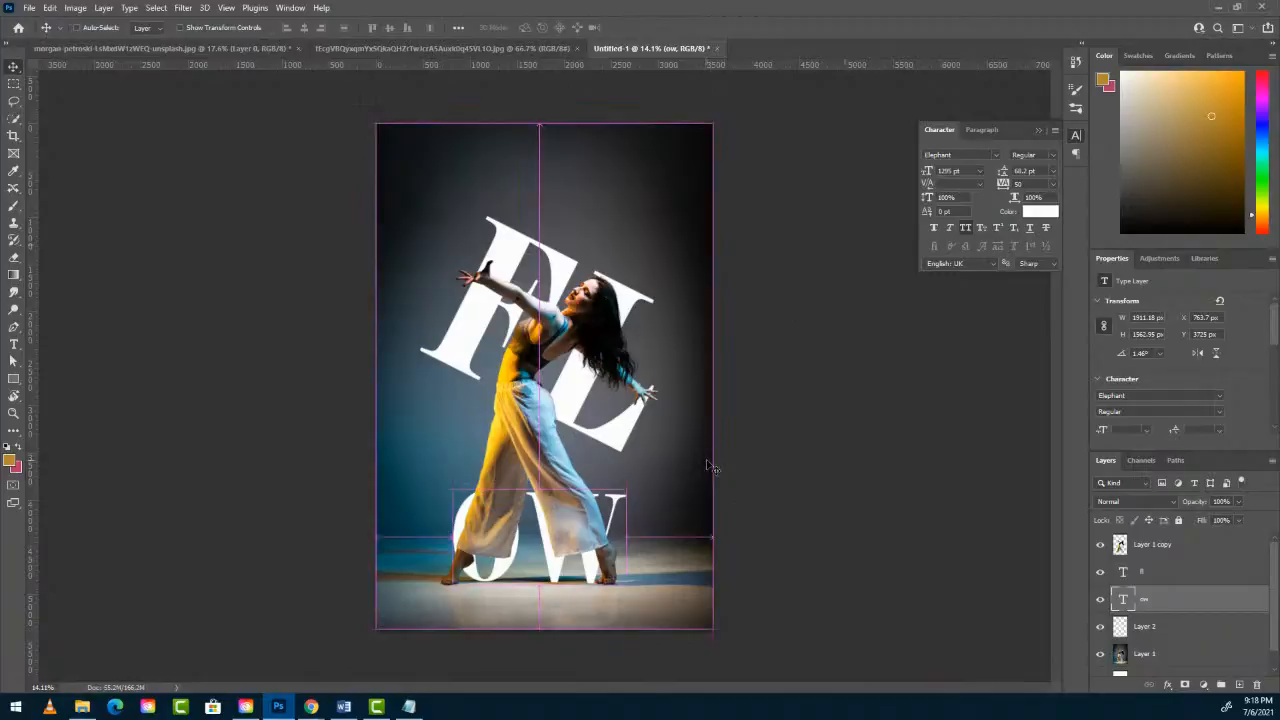
Scale the OW text to about 144% width and 153% height, align its base with the dancer's feet and apply the transform.
key(ctrl+t)
drag(633, 469, 681, 426)
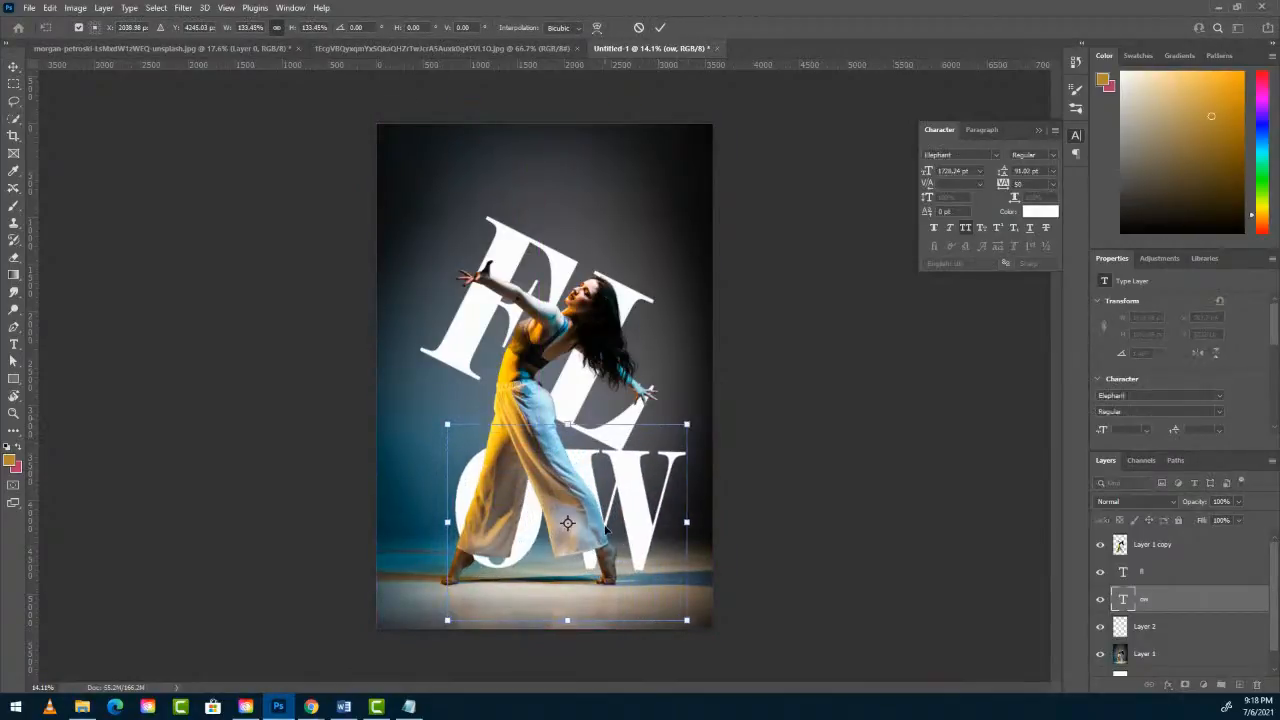
mouse_move(600, 522)
mouse_down()
mouse_move(594, 545)
mouse_move(580, 536)
mouse_move(603, 546)
mouse_up()
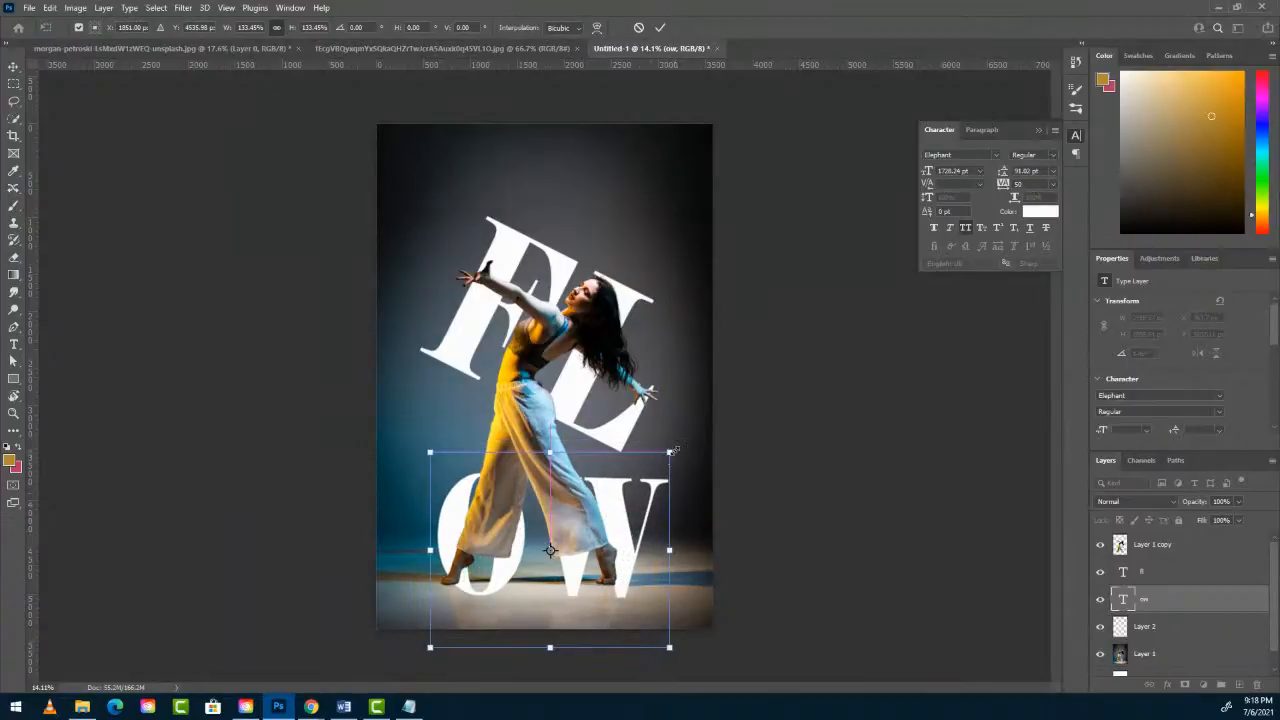
drag(669, 452, 689, 436)
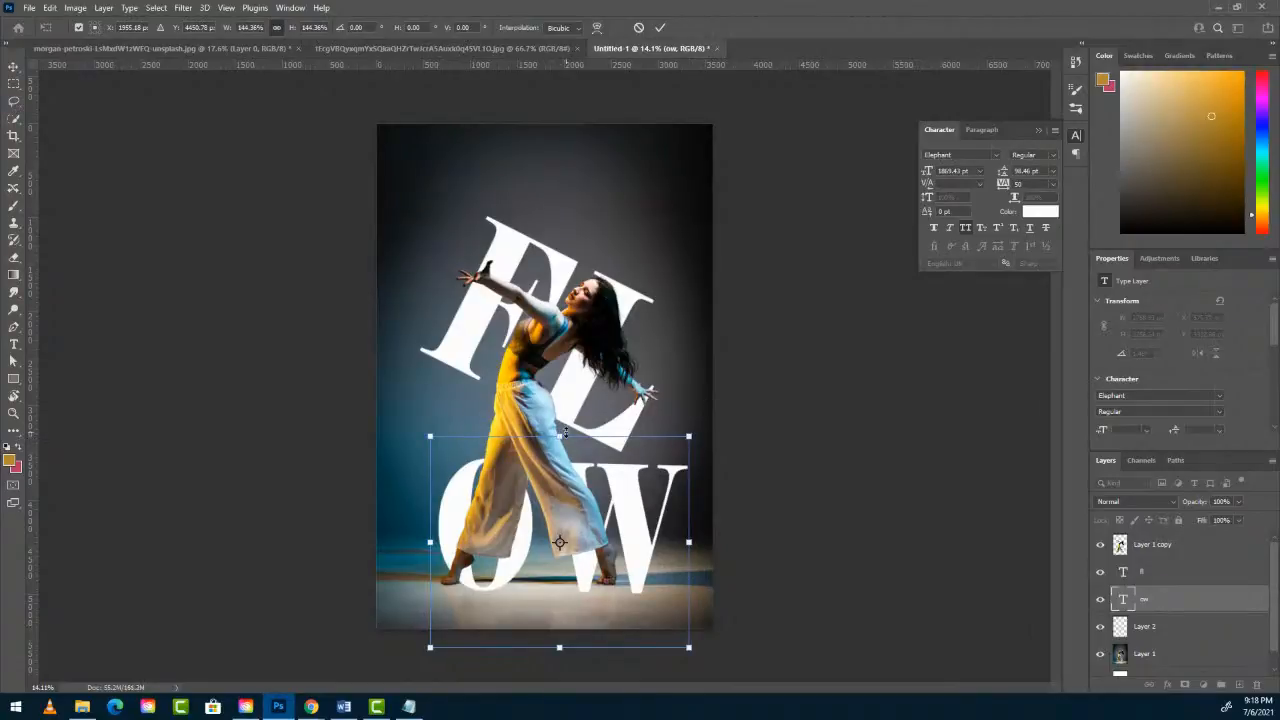
drag(567, 432, 568, 420)
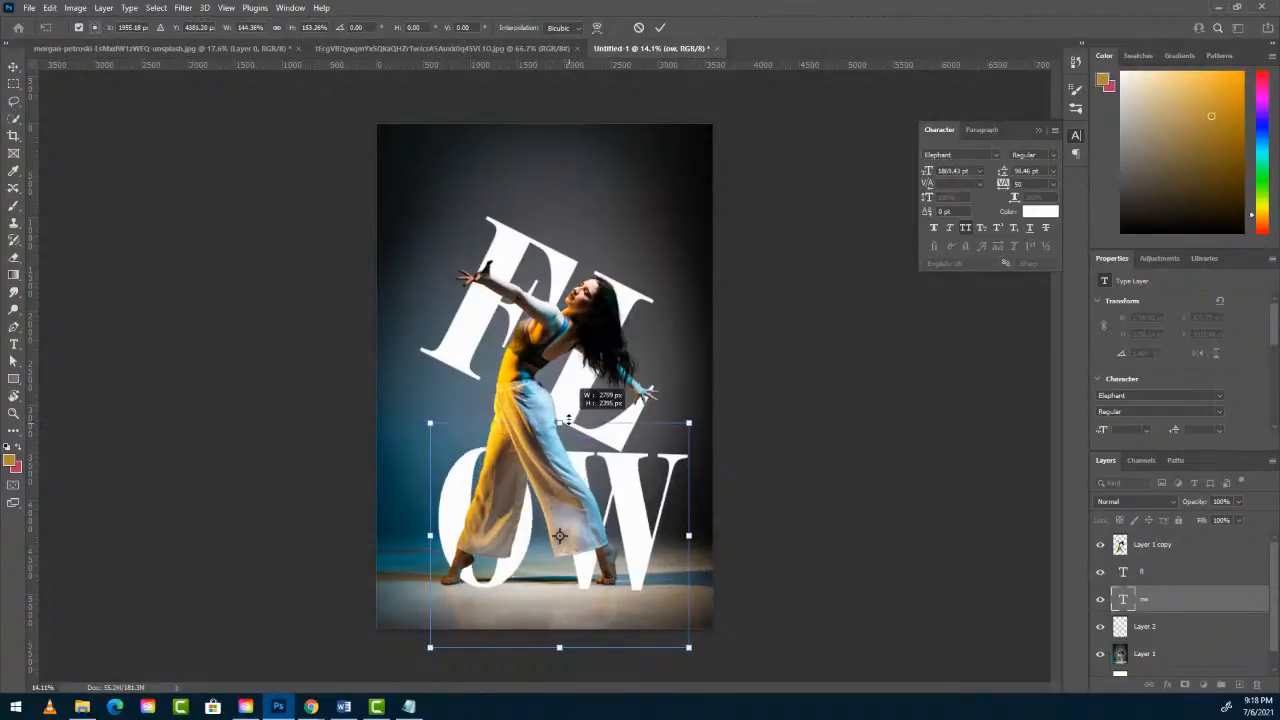
drag(639, 509, 621, 503)
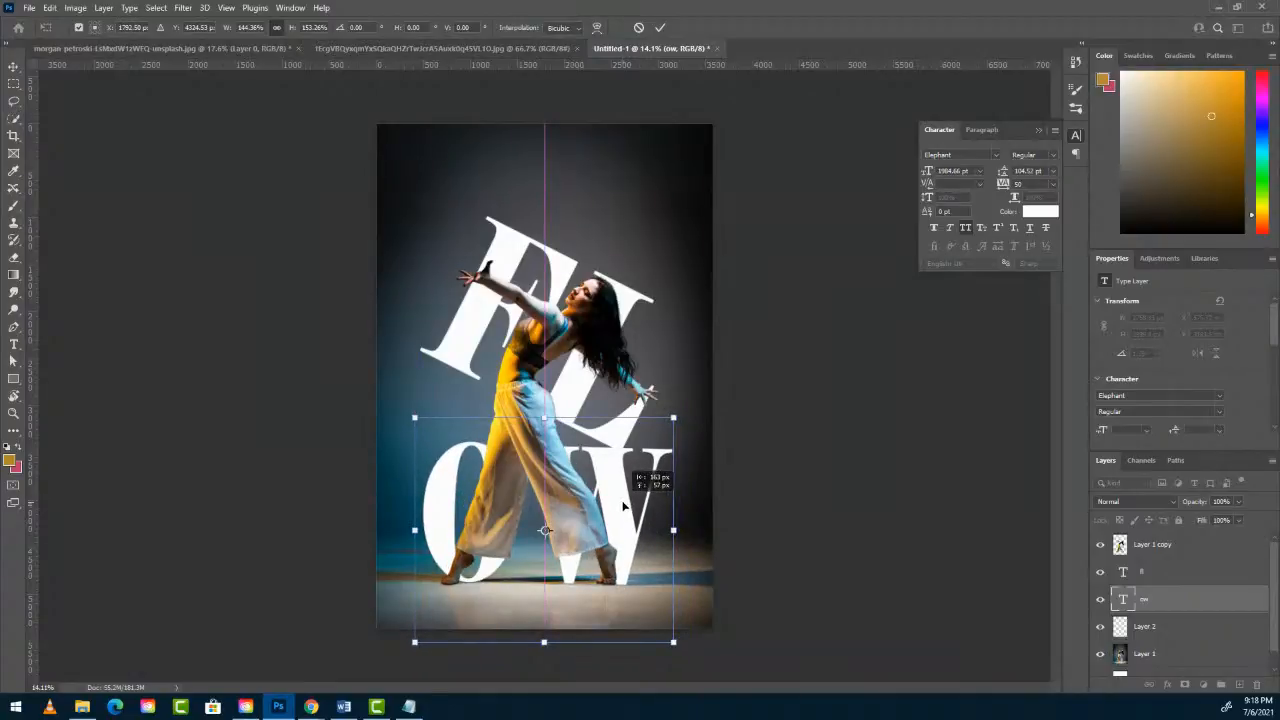
drag(626, 507, 628, 507)
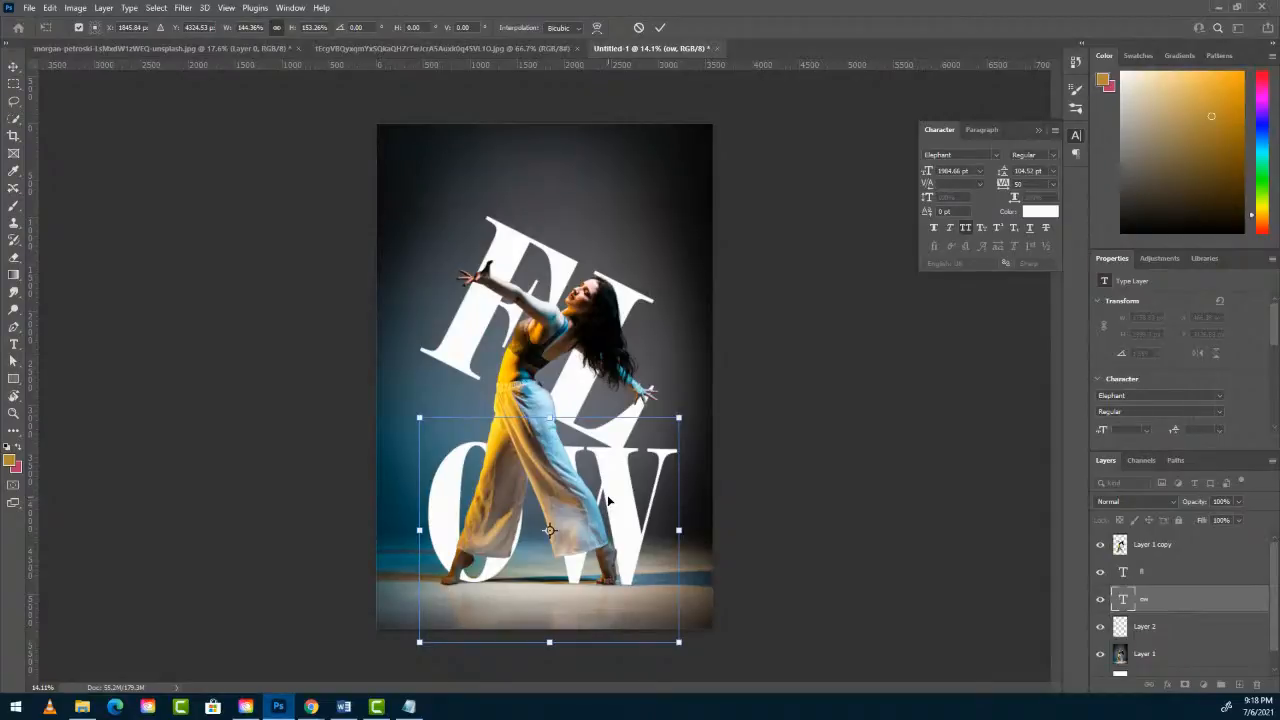
key(Return)
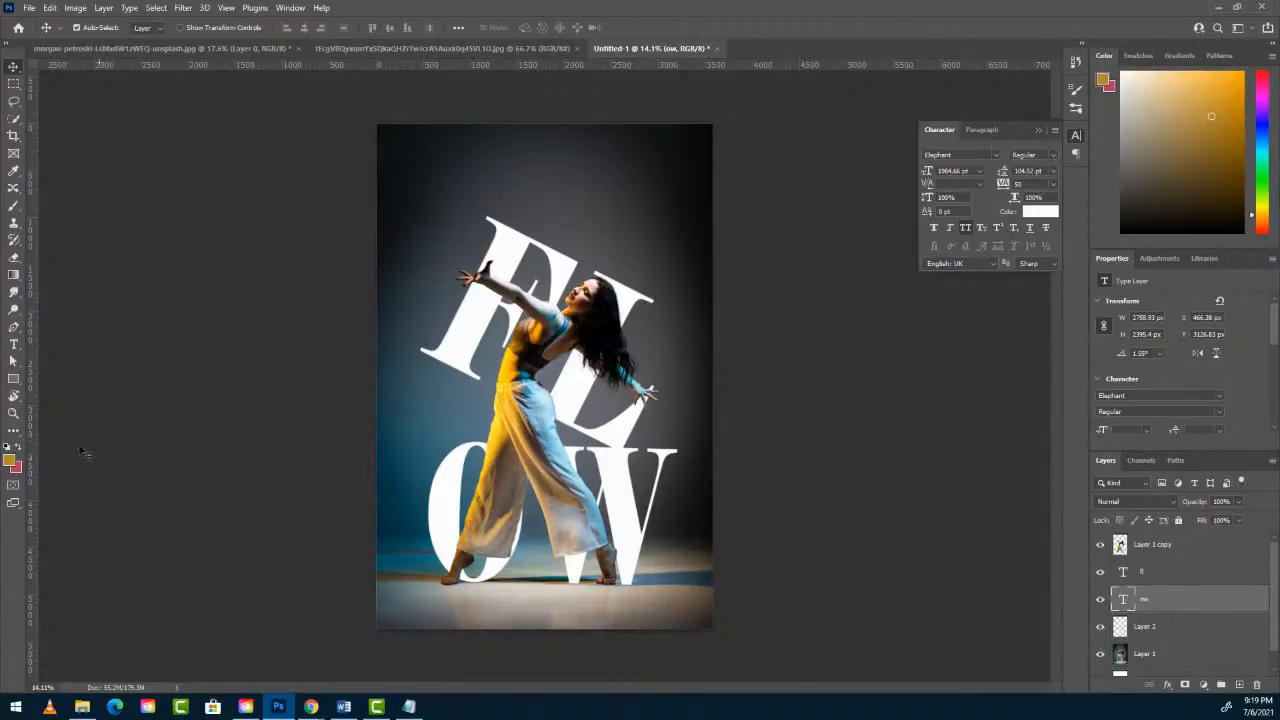
Delete the O from the lower OW text and move the remaining W behind the dancer's right-hand leg.
click(14, 344)
click(548, 527)
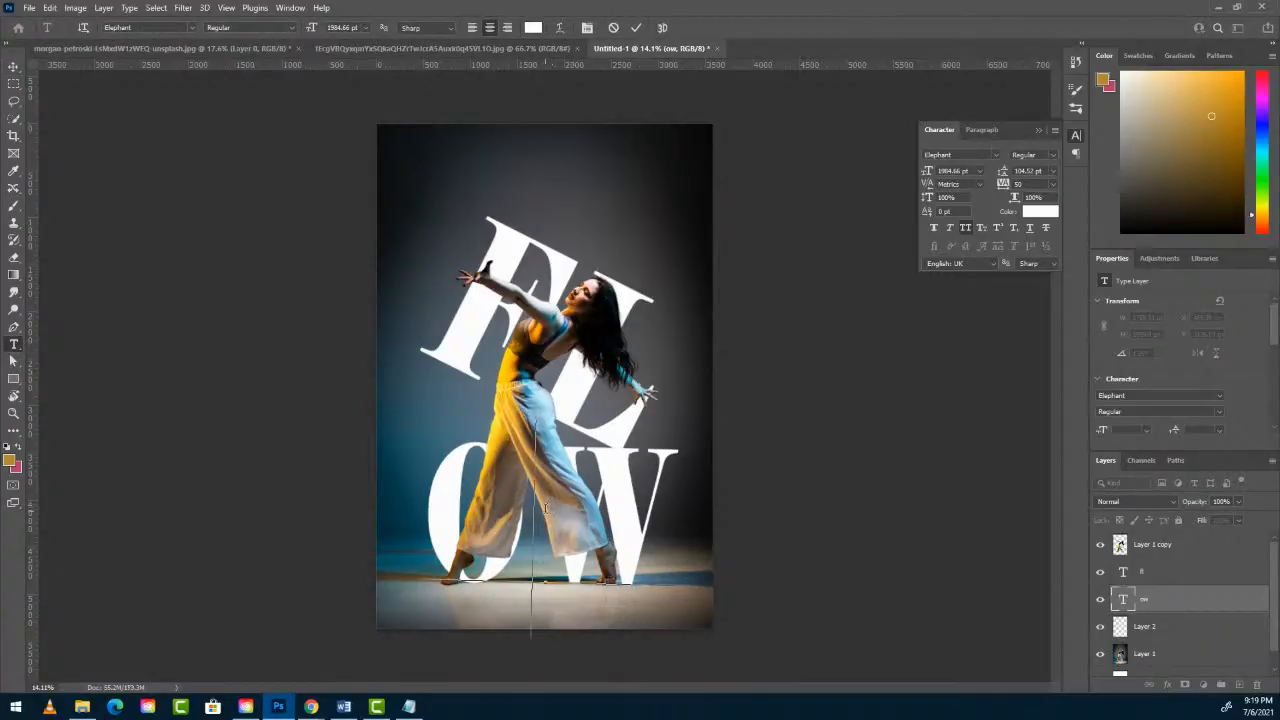
key(BackSpace)
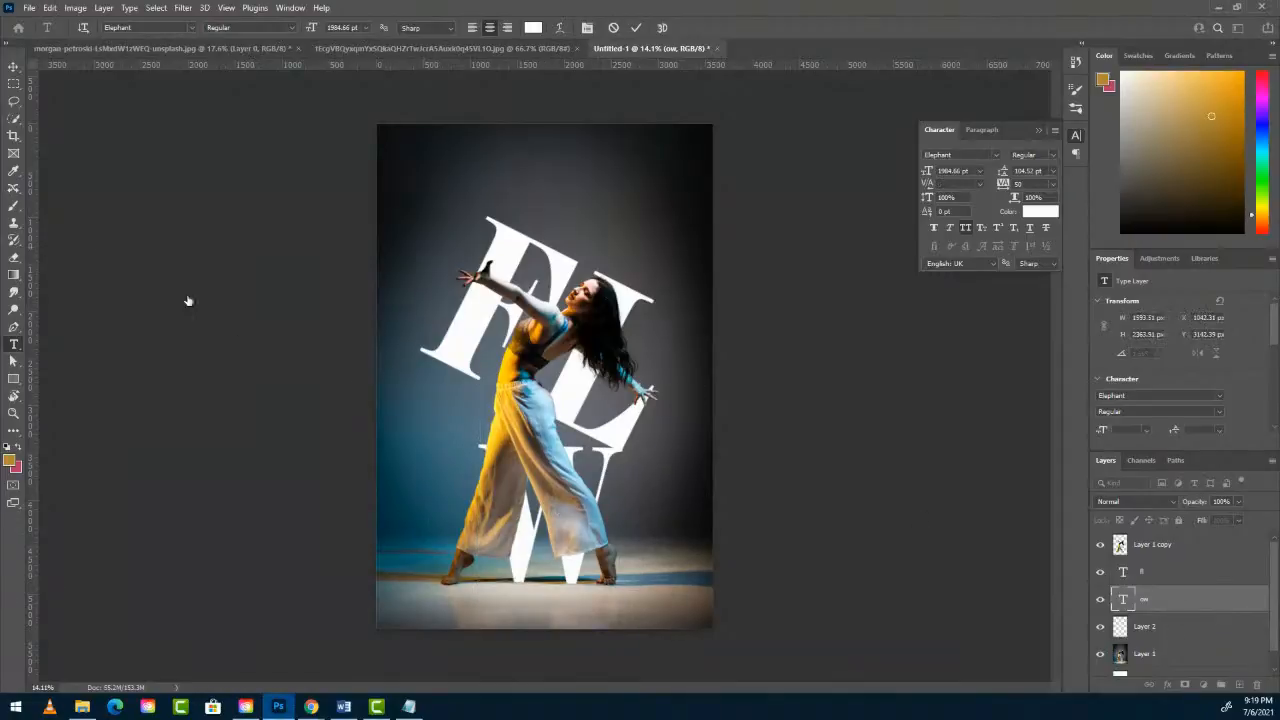
click(14, 68)
drag(561, 574, 613, 580)
drag(621, 579, 620, 577)
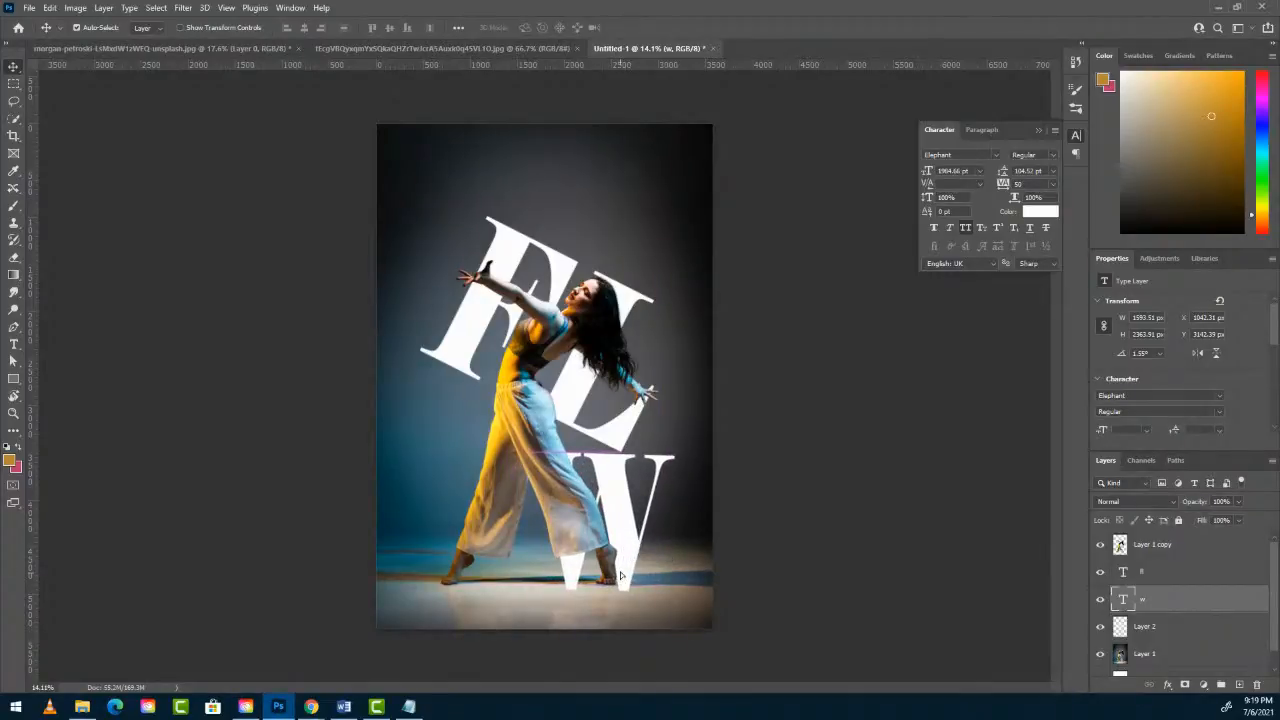
Scale the W to about 108% width and 104% height, its base at the dancer's foot, and apply the transform.
key(ctrl+t)
drag(676, 537, 635, 521)
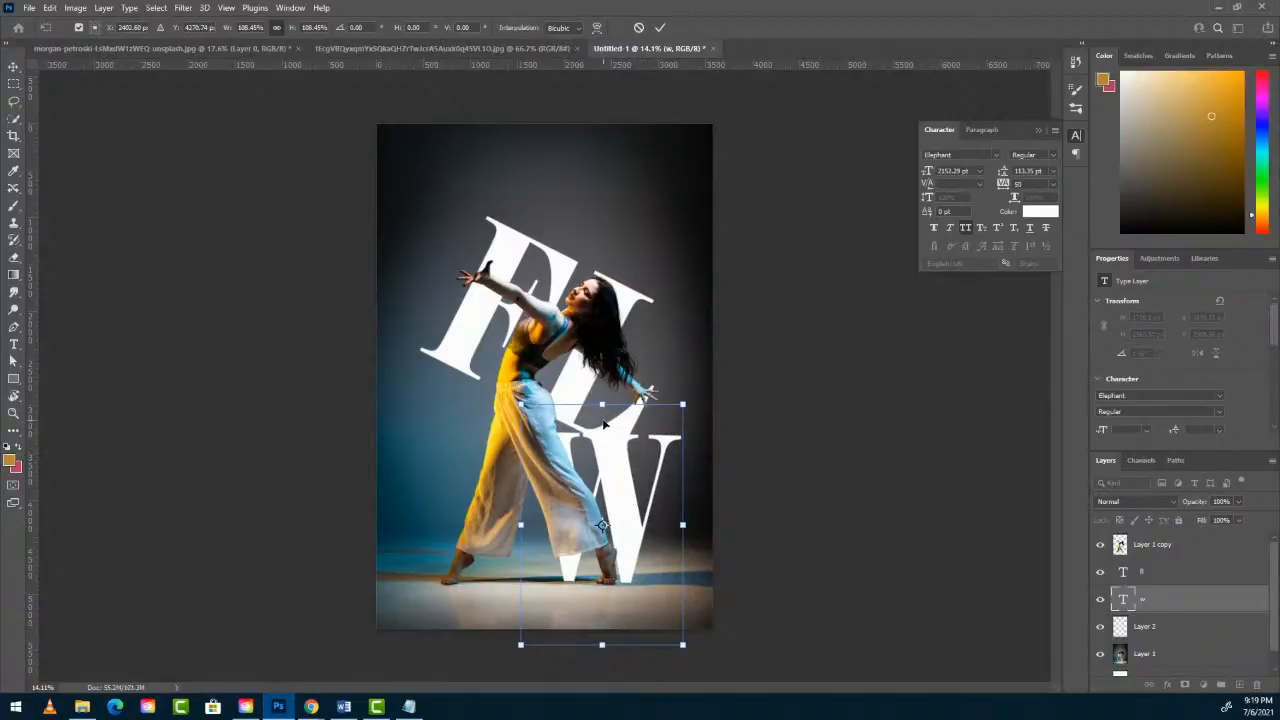
drag(603, 404, 602, 413)
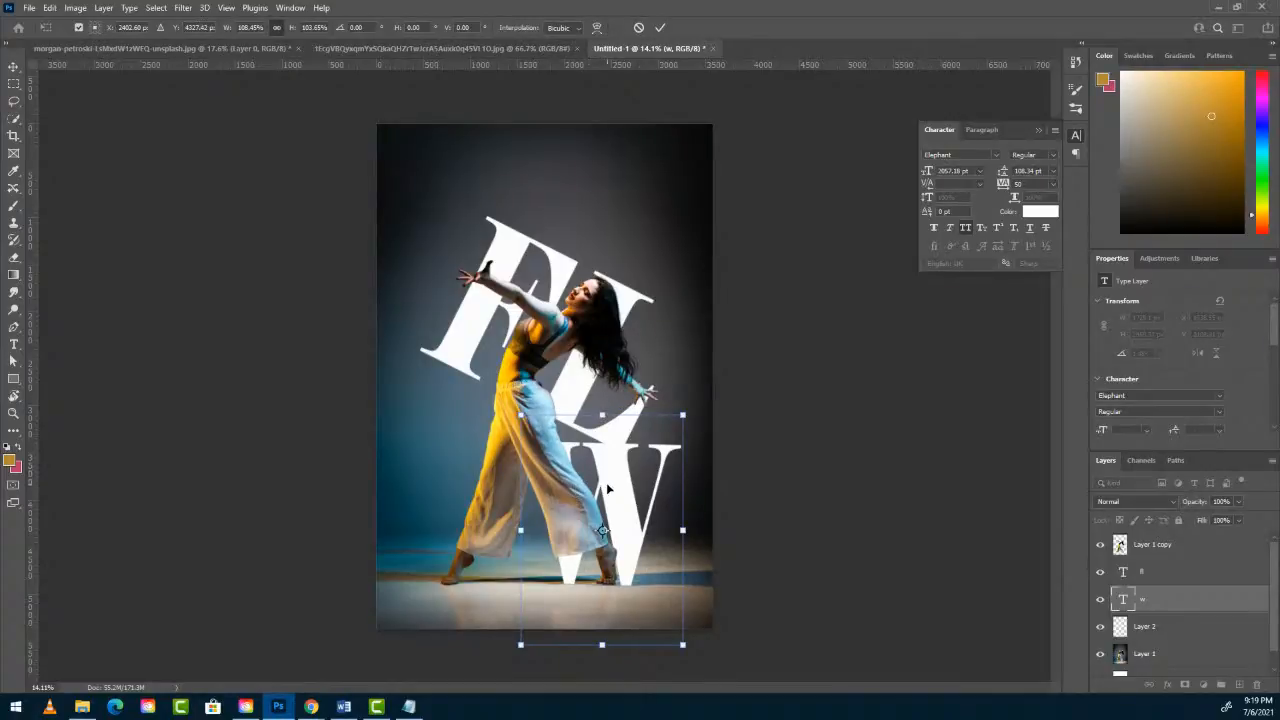
key(Return)
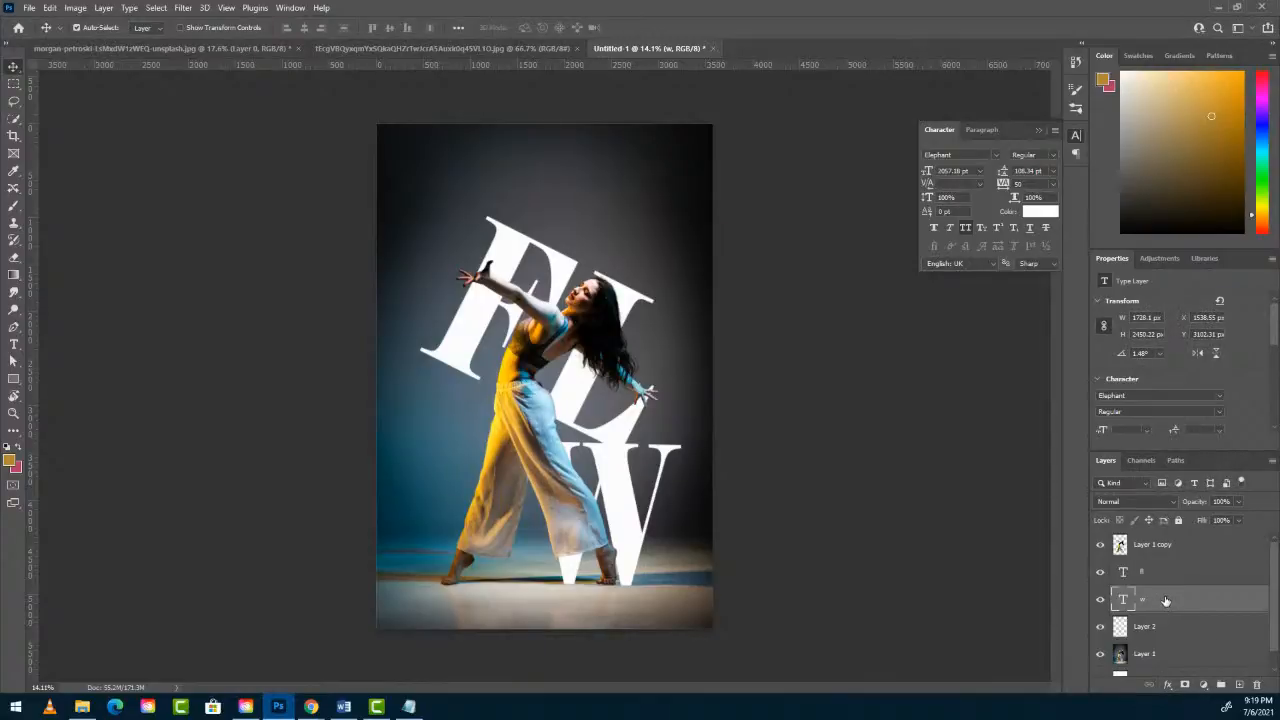
Duplicate the W text layer, place the copy below the original in the stack, and move it behind the dancer's left-hand leg.
drag(1165, 599, 1242, 683)
drag(1184, 599, 1165, 631)
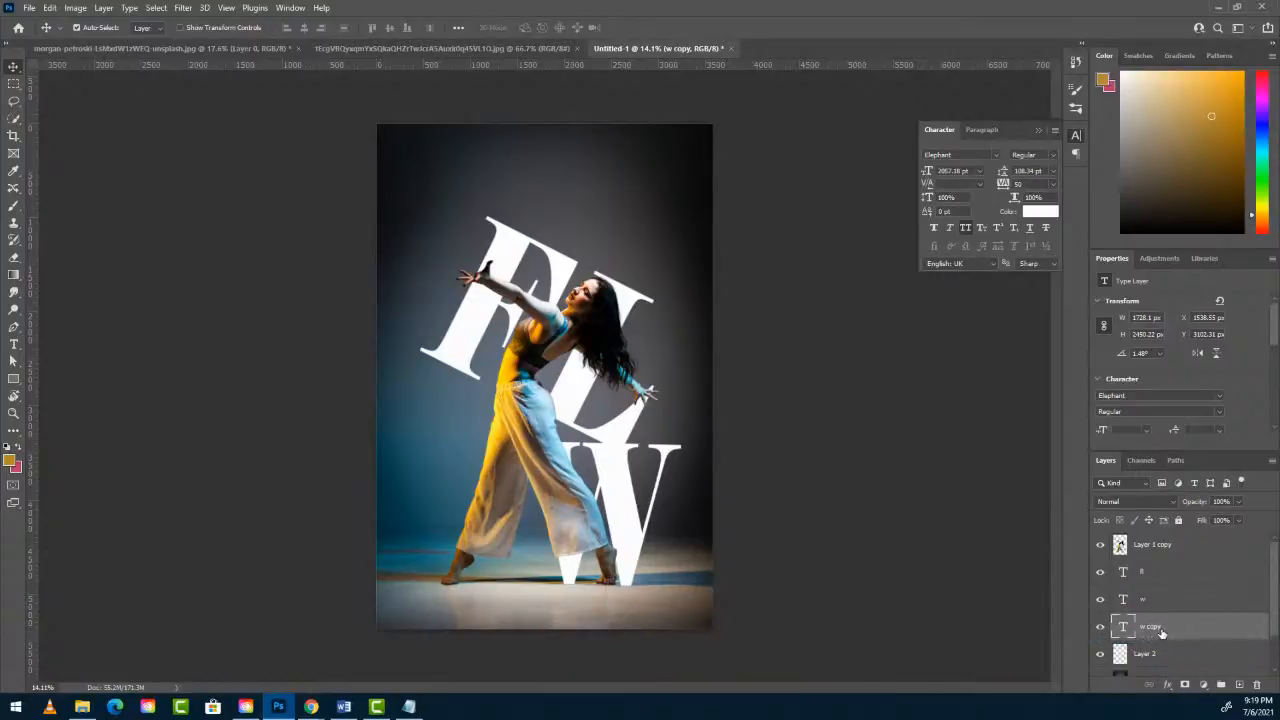
key(ctrl+t)
drag(603, 535, 470, 542)
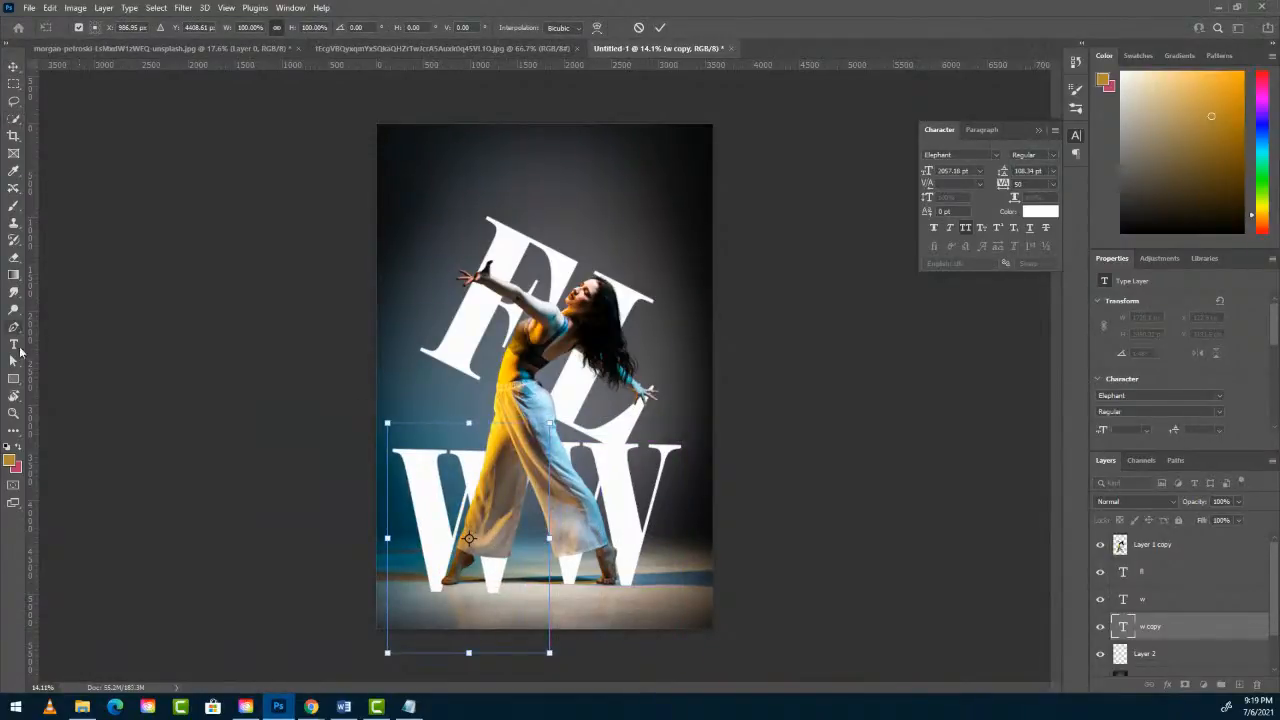
Replace the letter in the W copy with "o" and nudge it so its base lines up with the W.
click(14, 342)
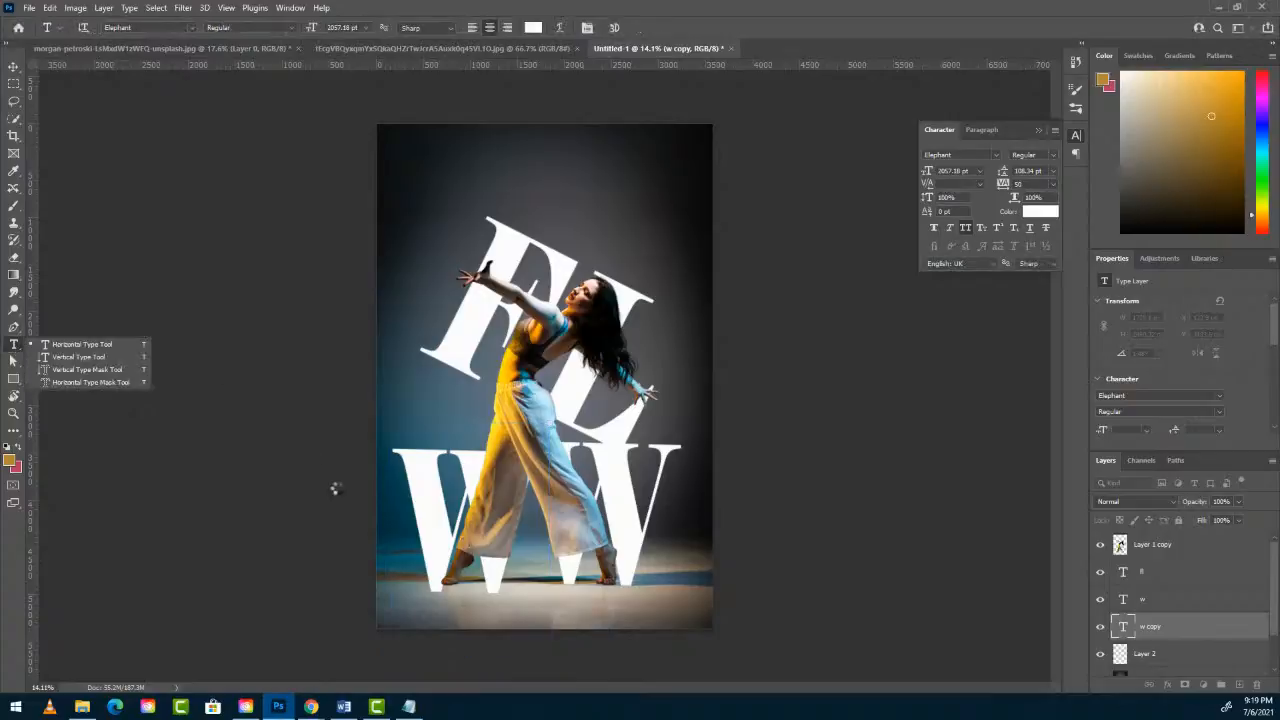
click(511, 533)
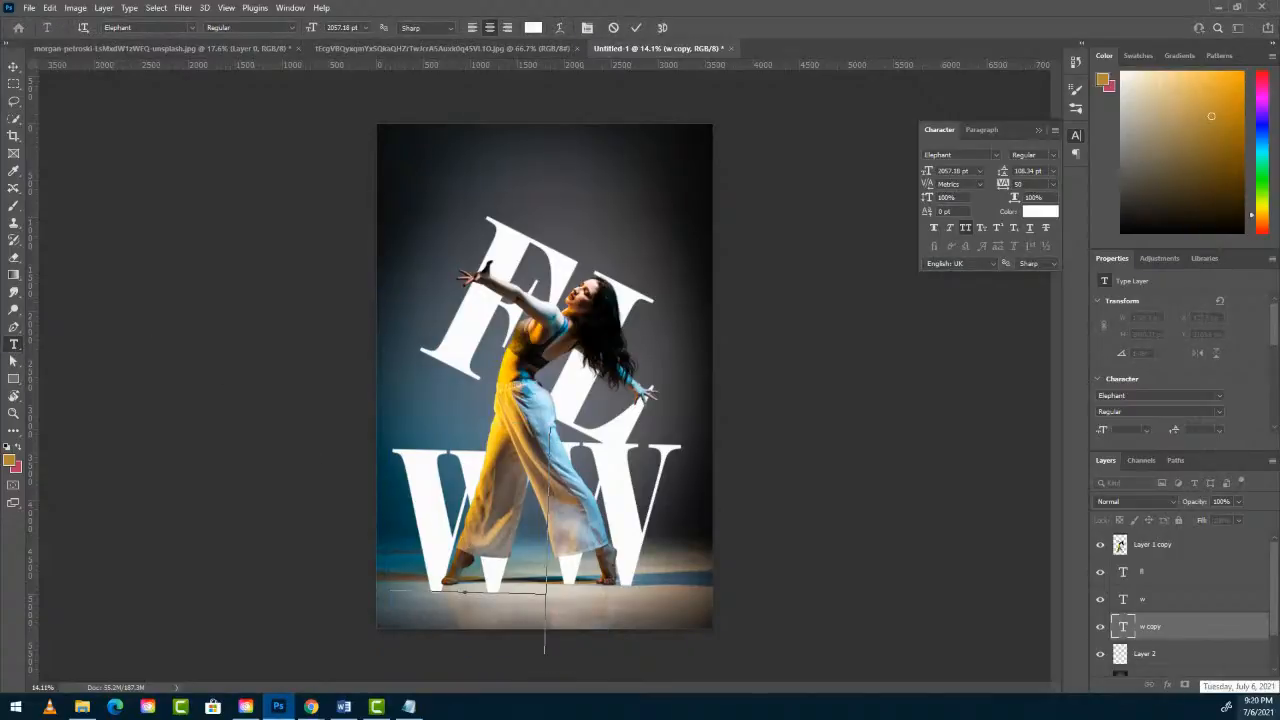
key(BackSpace)
text(o)
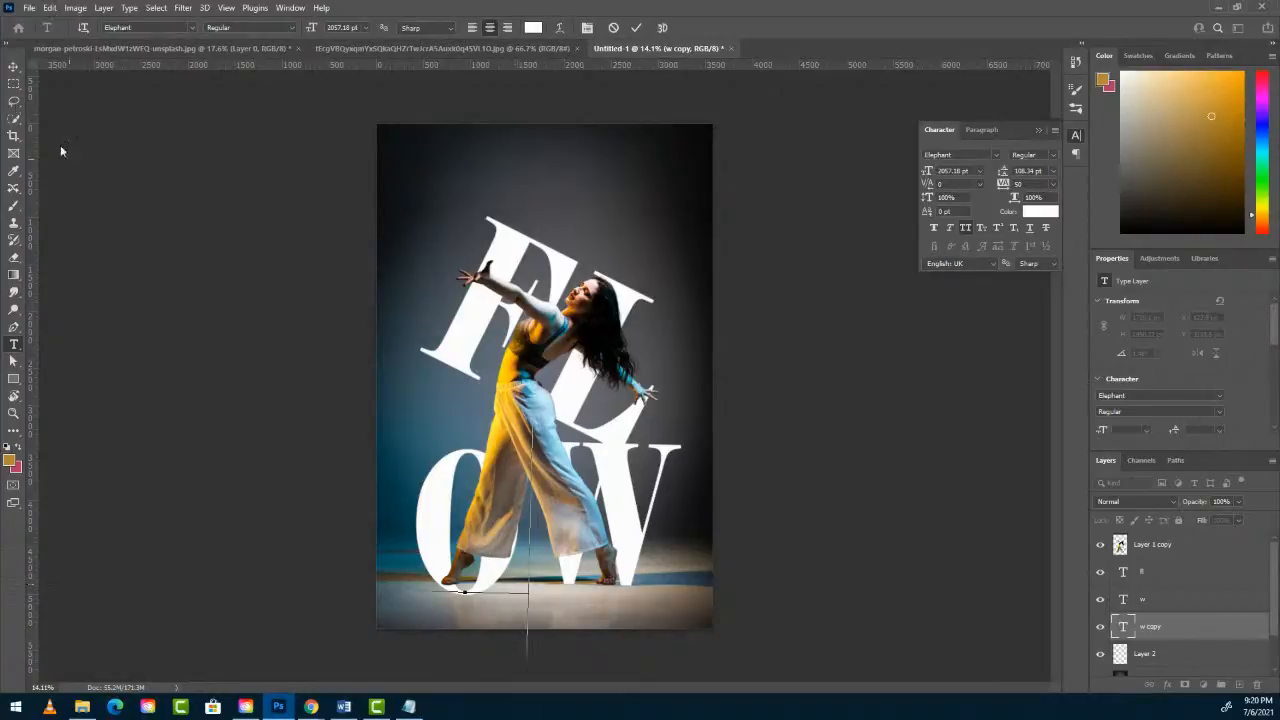
click(13, 66)
drag(489, 592, 495, 578)
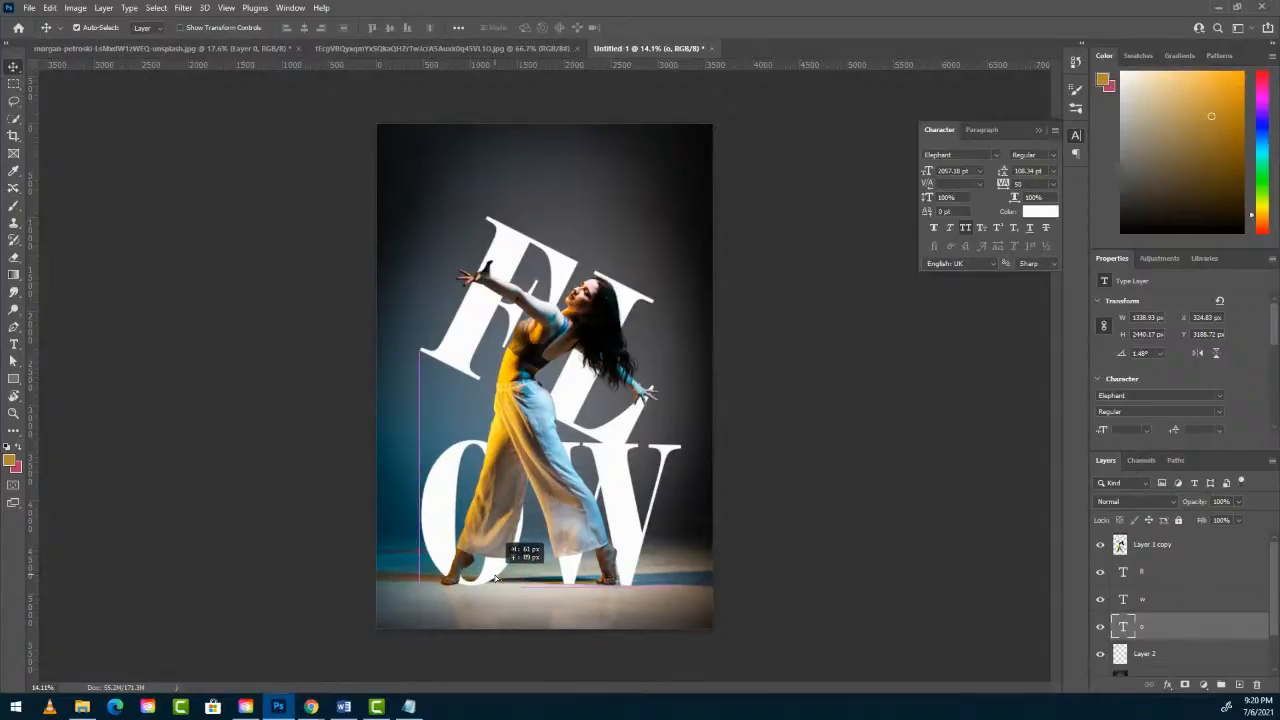
drag(494, 578, 496, 578)
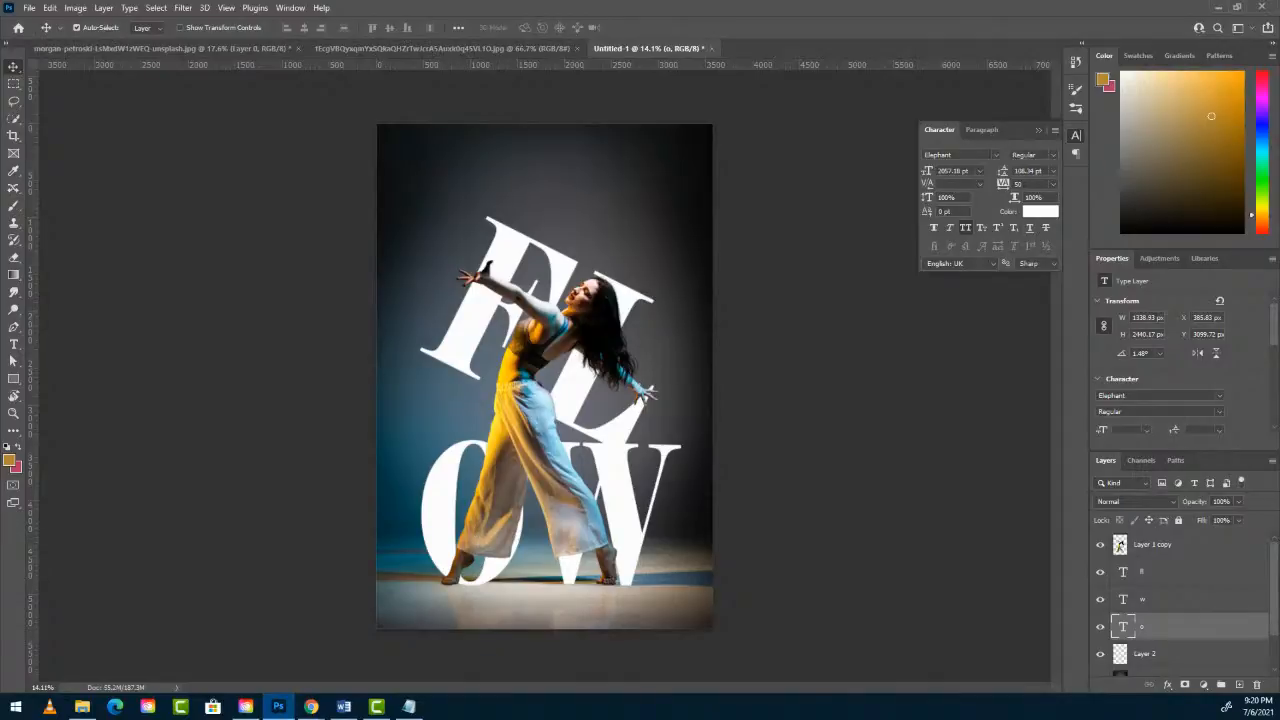
Add a layer mask to the dancer cutout, Layer 1 copy, and load the FL text outline as a selection.
click(1159, 548)
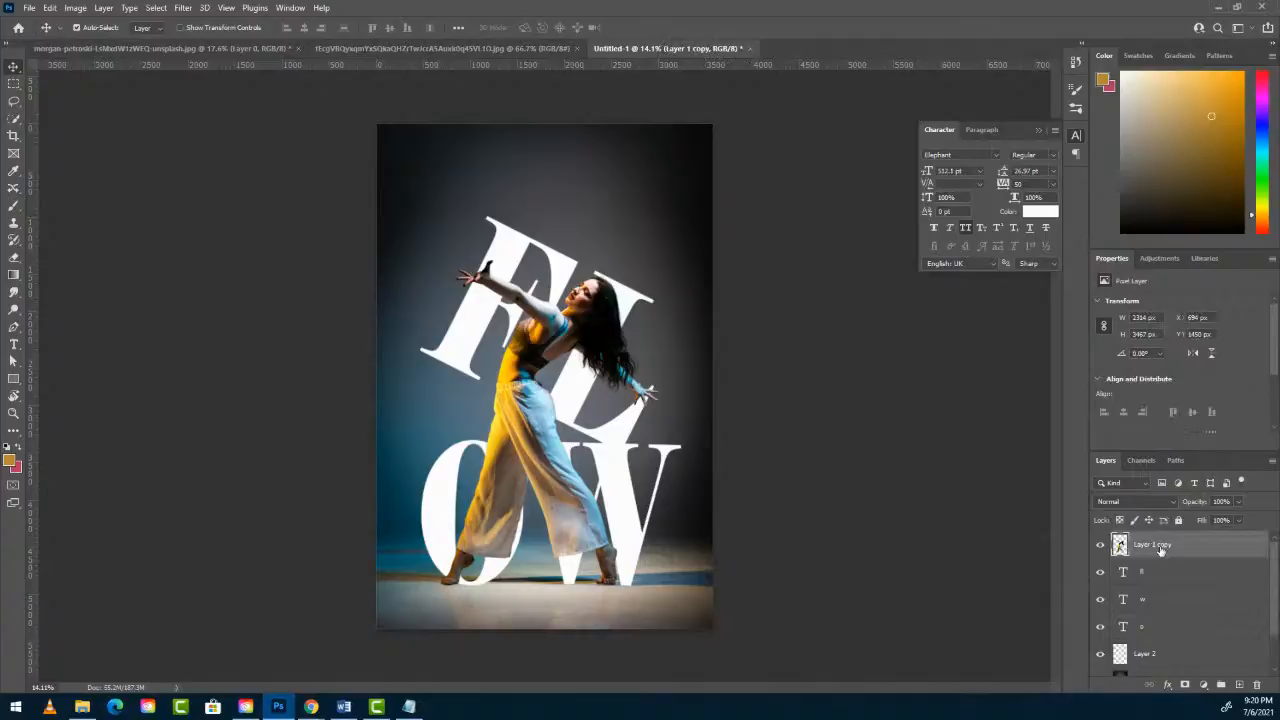
click(1186, 685)
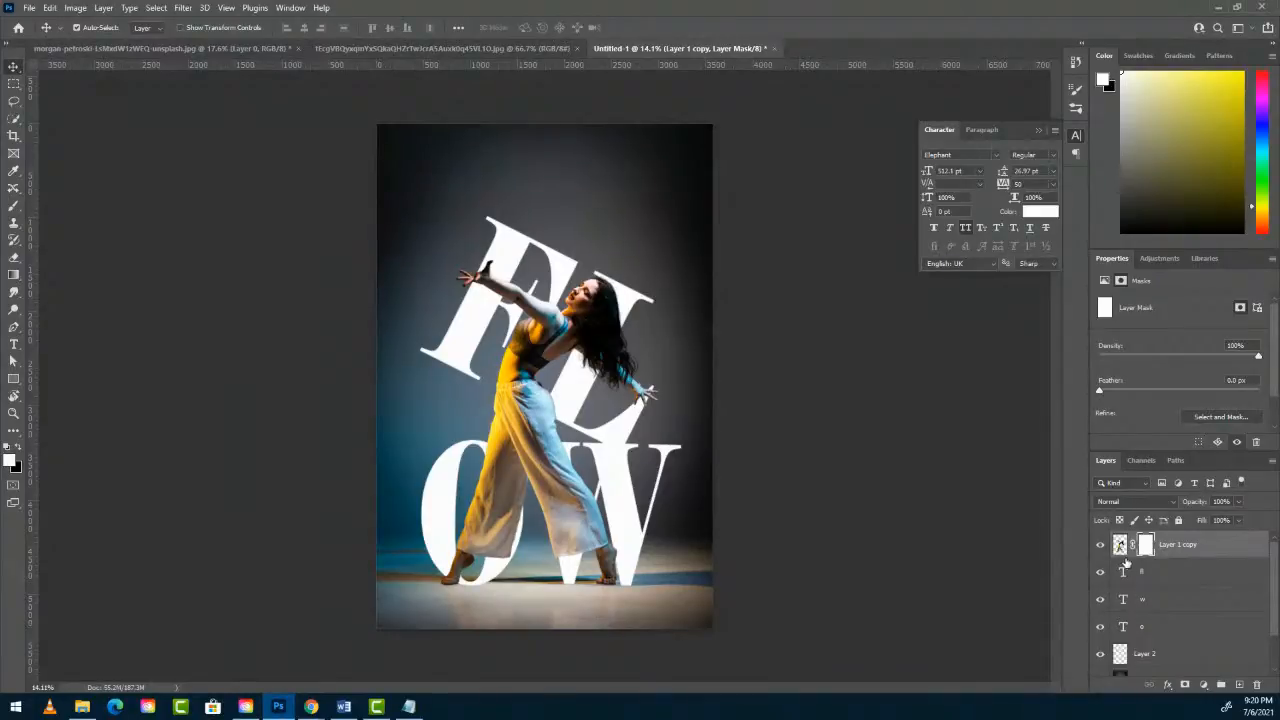
click(1162, 579)
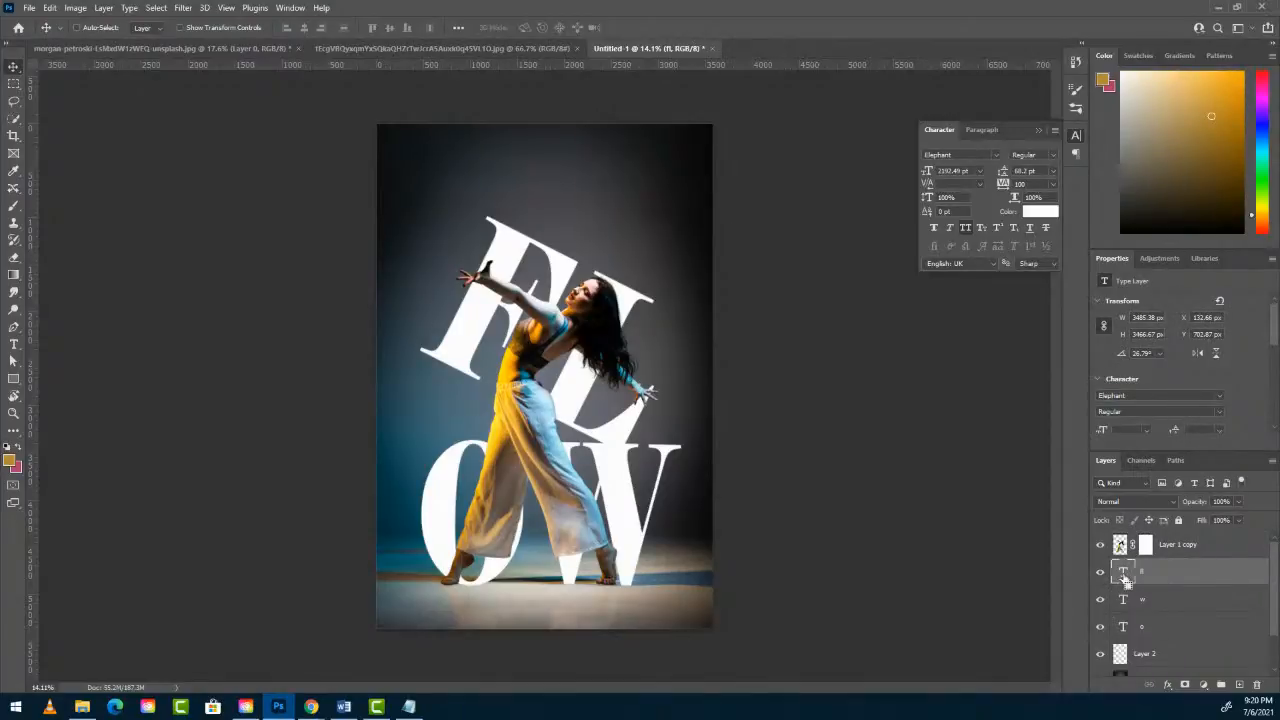
ctrl+click(1123, 575)
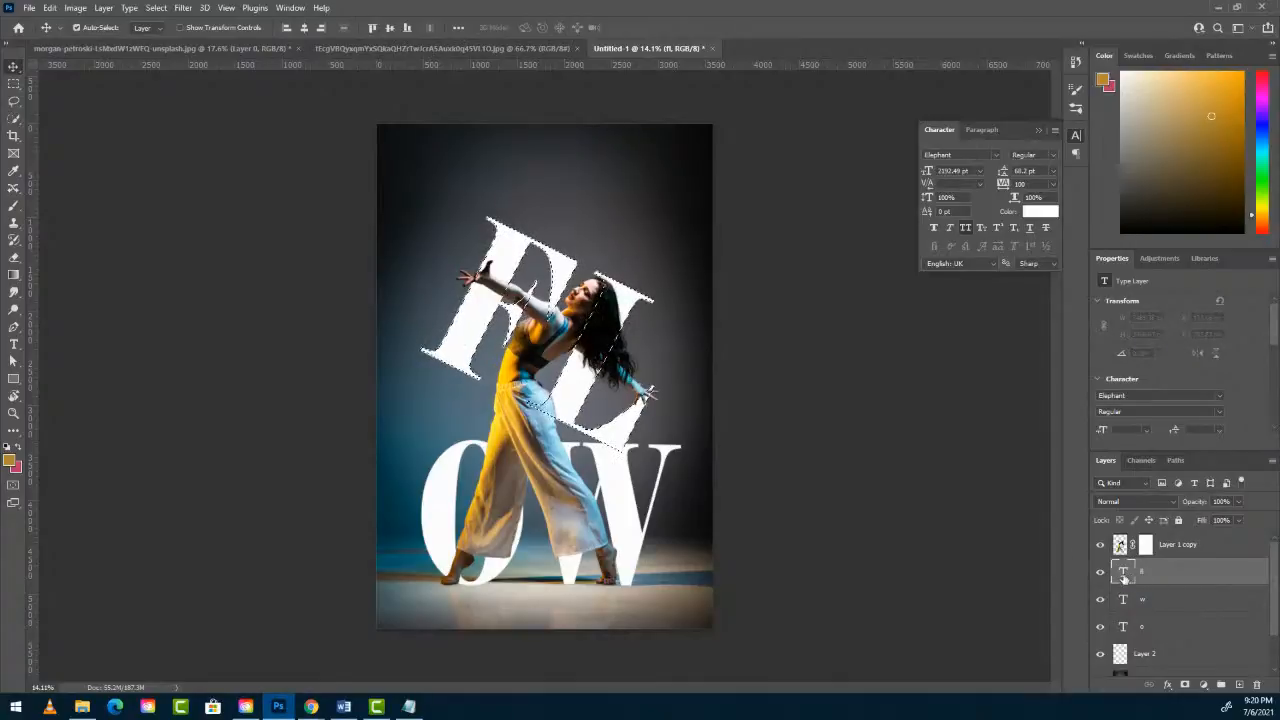
scroll(510, 321, up, 3)
drag(583, 315, 611, 315)
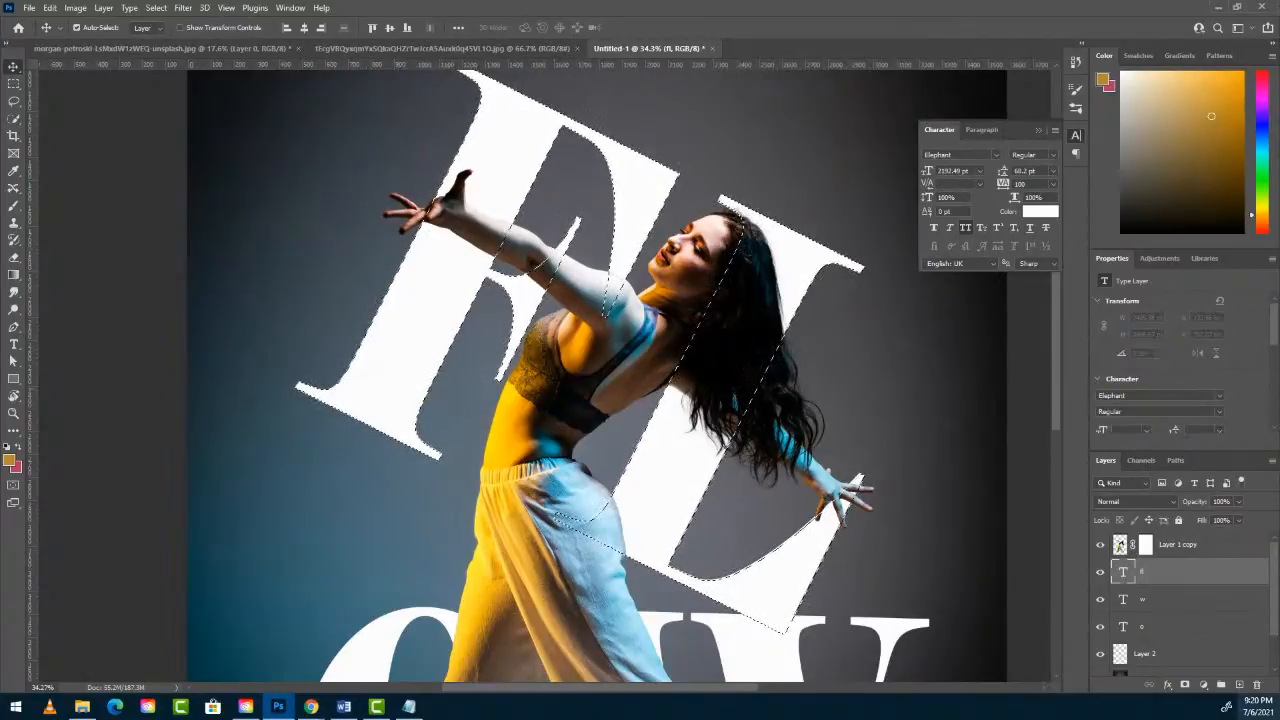
Brush black on the cutout's mask inside the FL selection over the forearm, shoulder, hip and outstretched right-hand fingers, and deselect.
click(1146, 545)
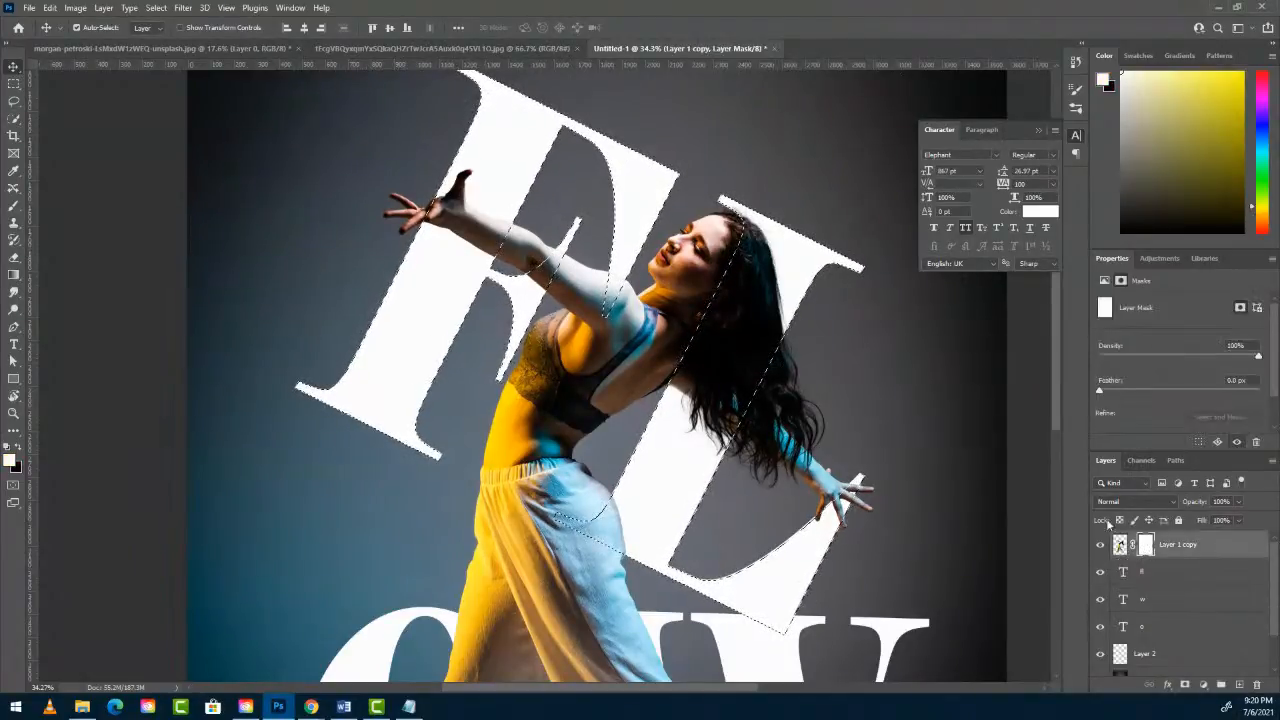
click(20, 447)
click(20, 447)
click(20, 447)
click(20, 447)
click(20, 447)
click(20, 447)
click(20, 447)
click(20, 447)
click(20, 447)
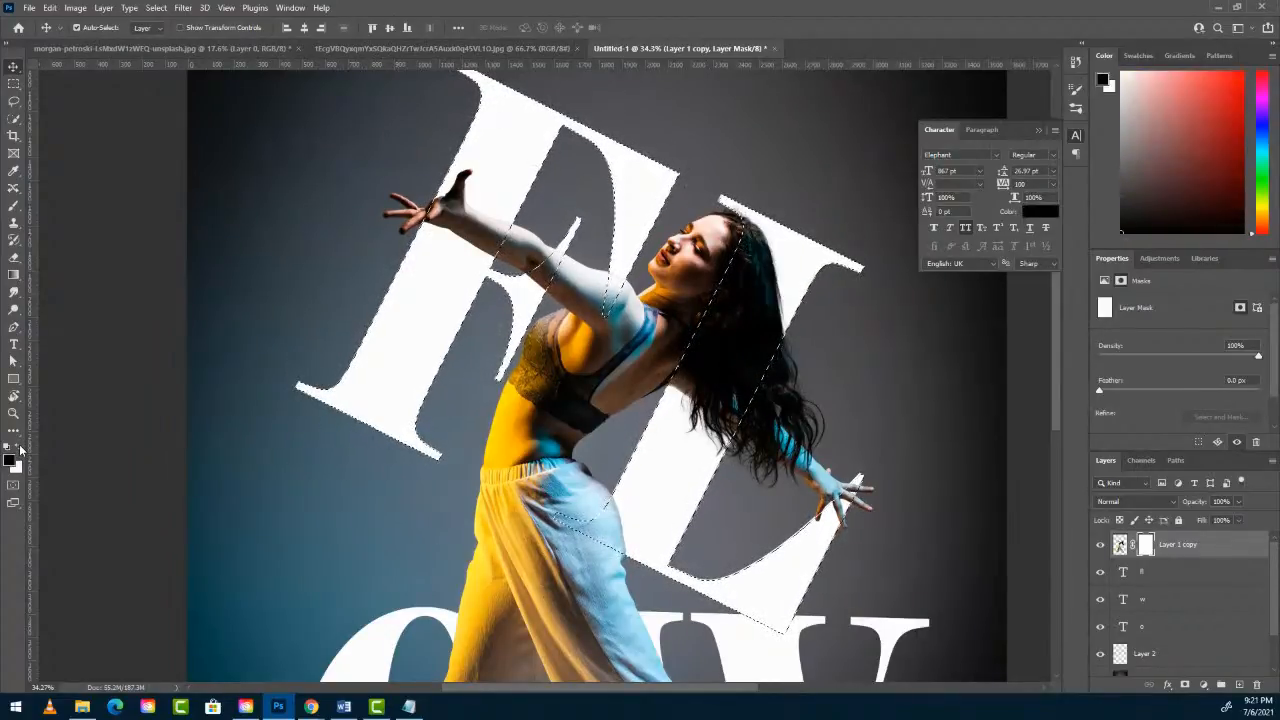
click(20, 447)
click(20, 447)
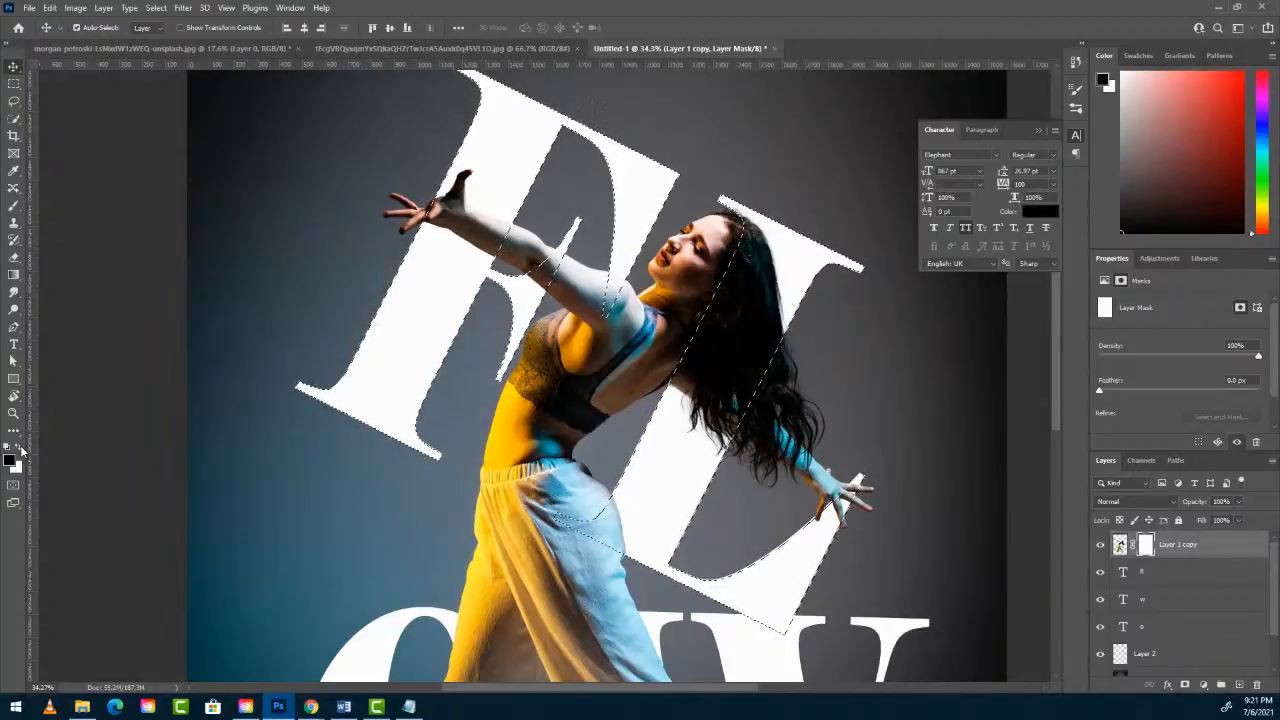
click(20, 447)
click(20, 447)
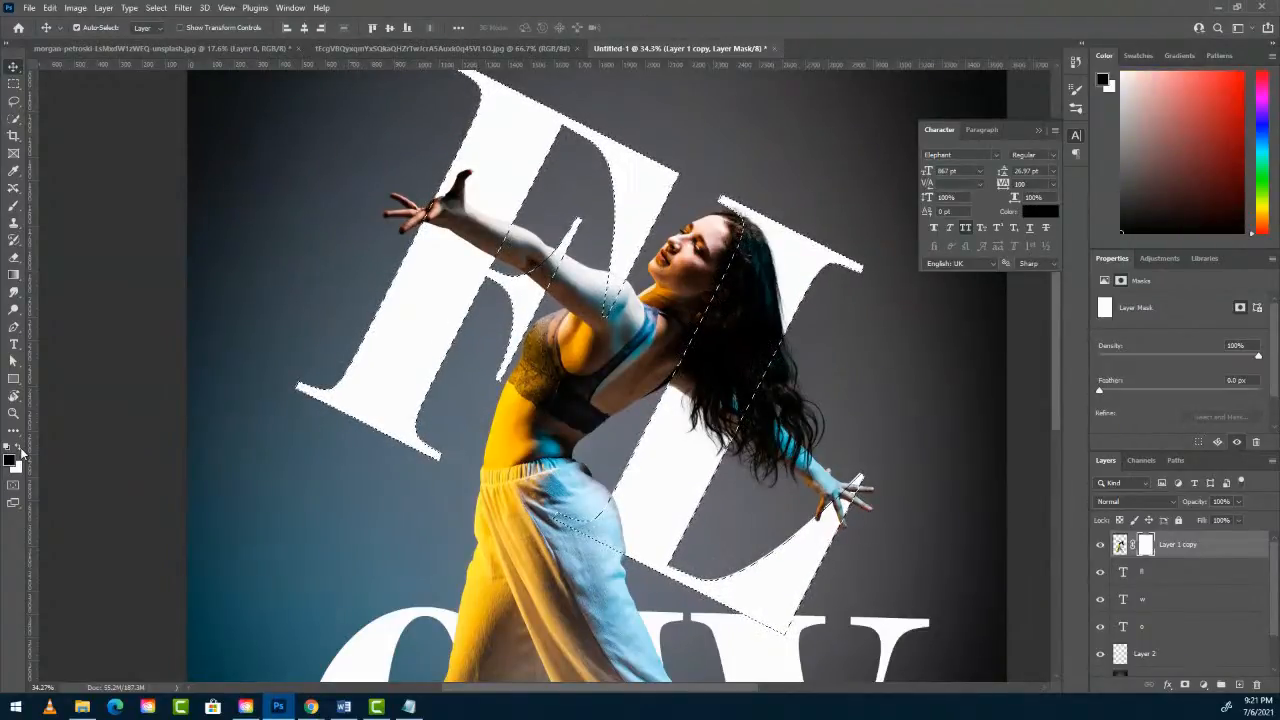
click(20, 447)
click(20, 447)
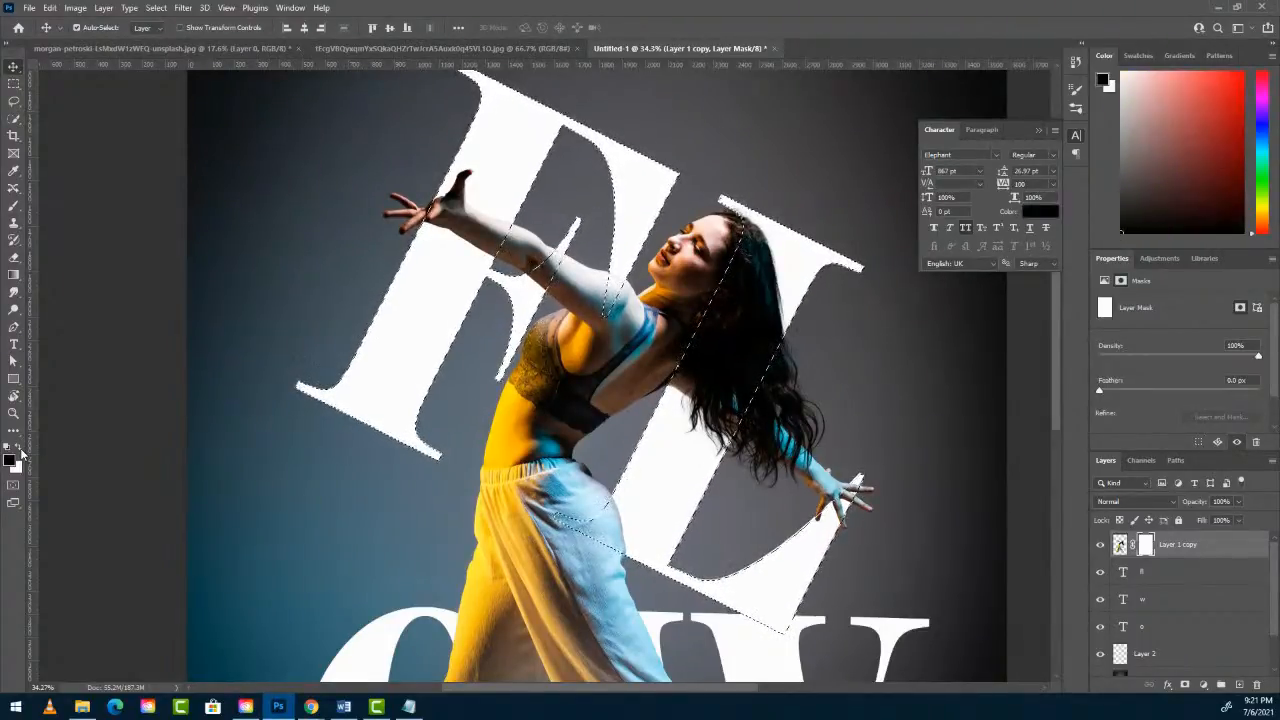
click(20, 447)
click(20, 448)
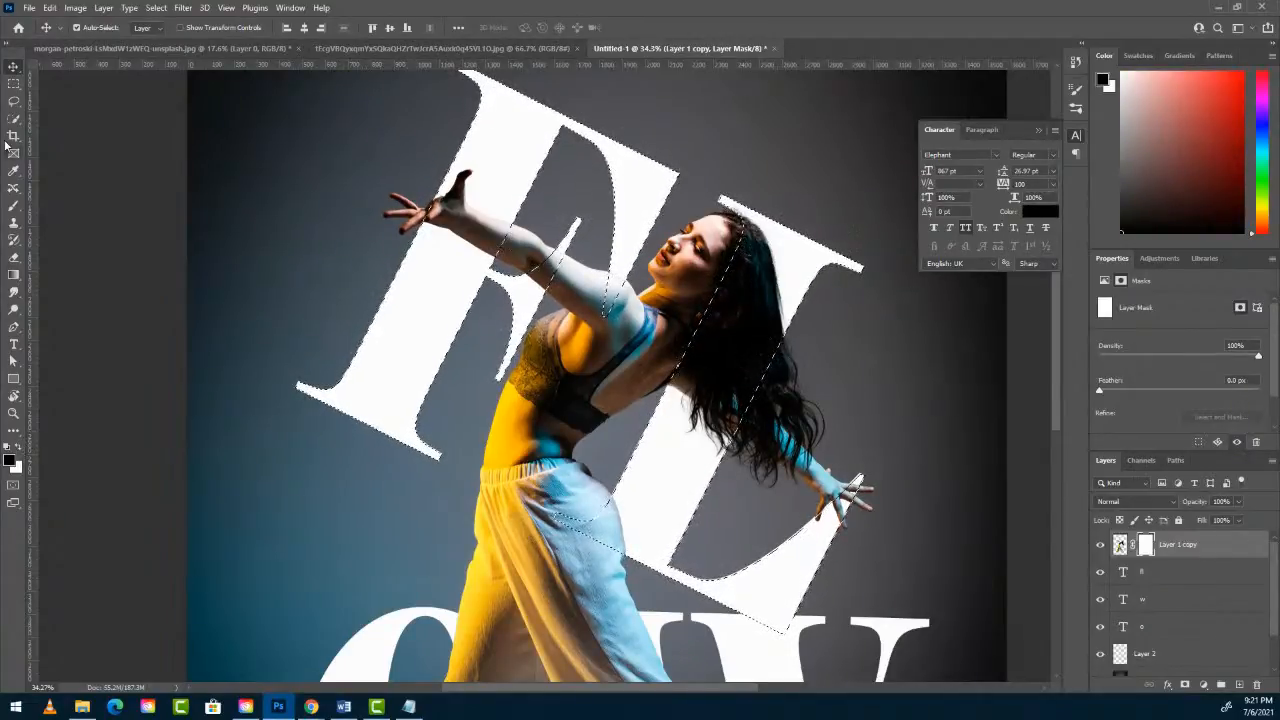
click(14, 205)
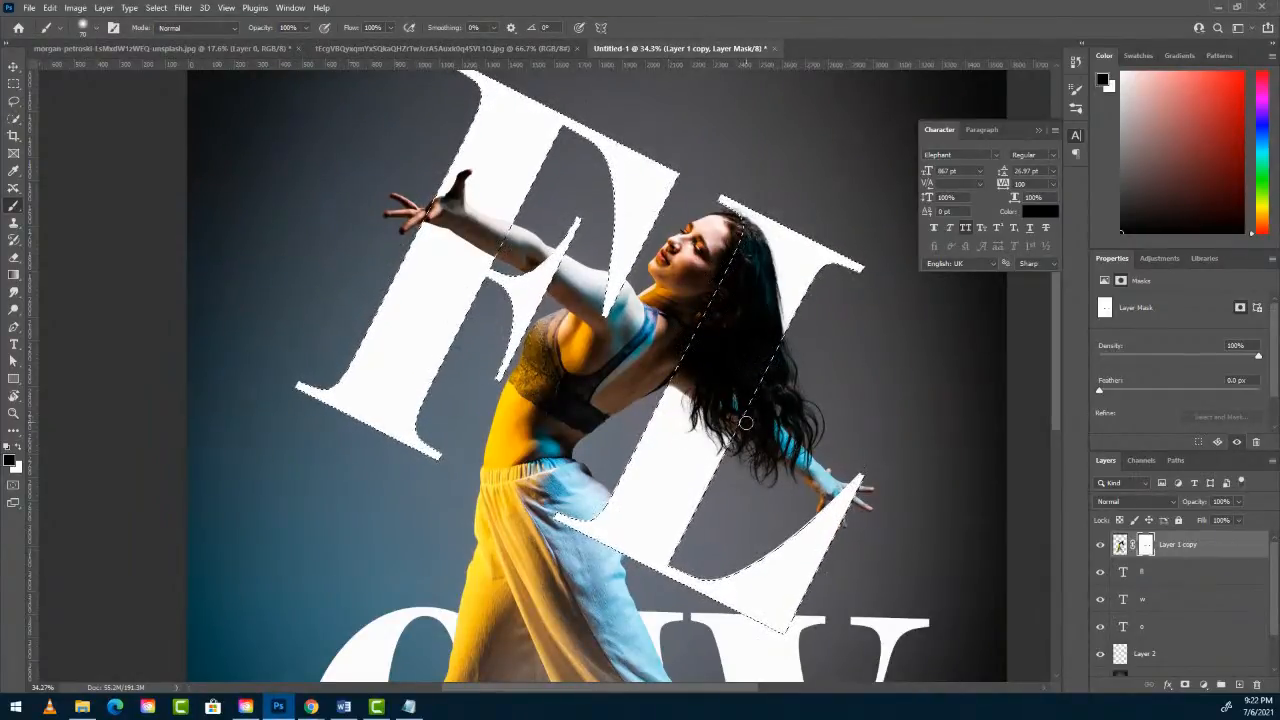
key(ctrl+d)
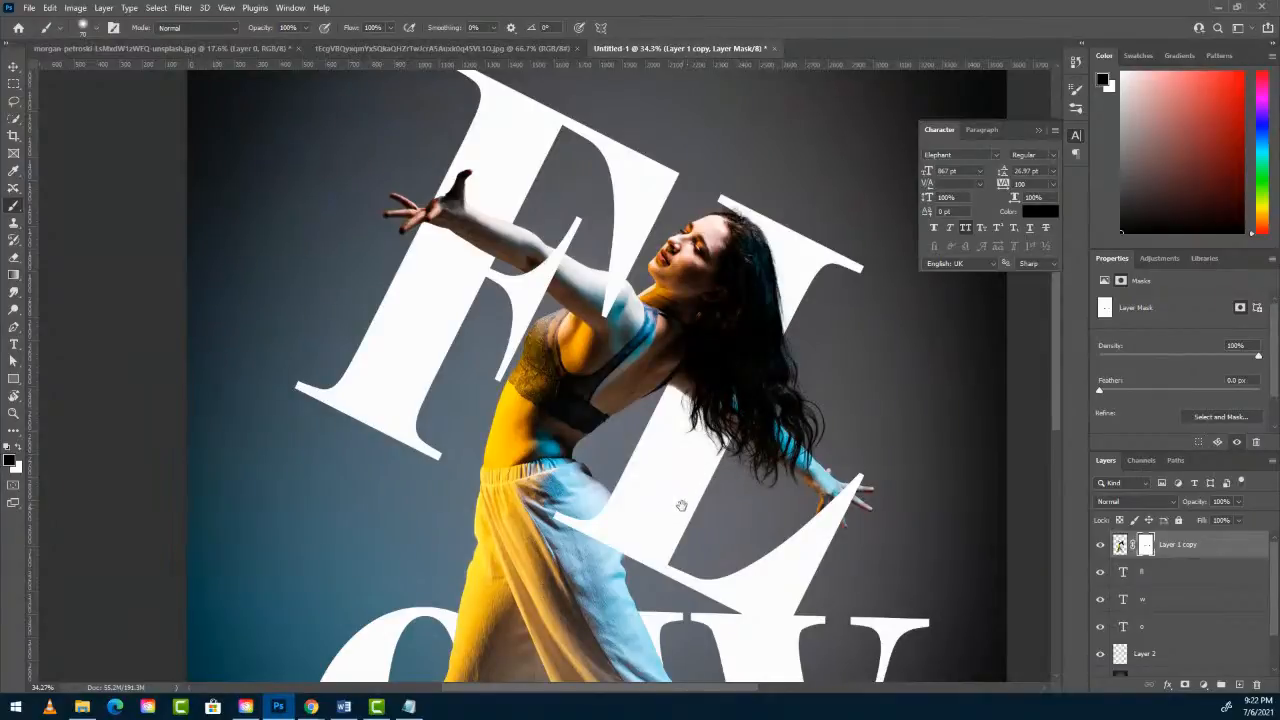
Load the O outline as a selection, brush black on the cutout's mask over the O's right stroke with an enlarged brush, and deselect.
drag(655, 517, 664, 200)
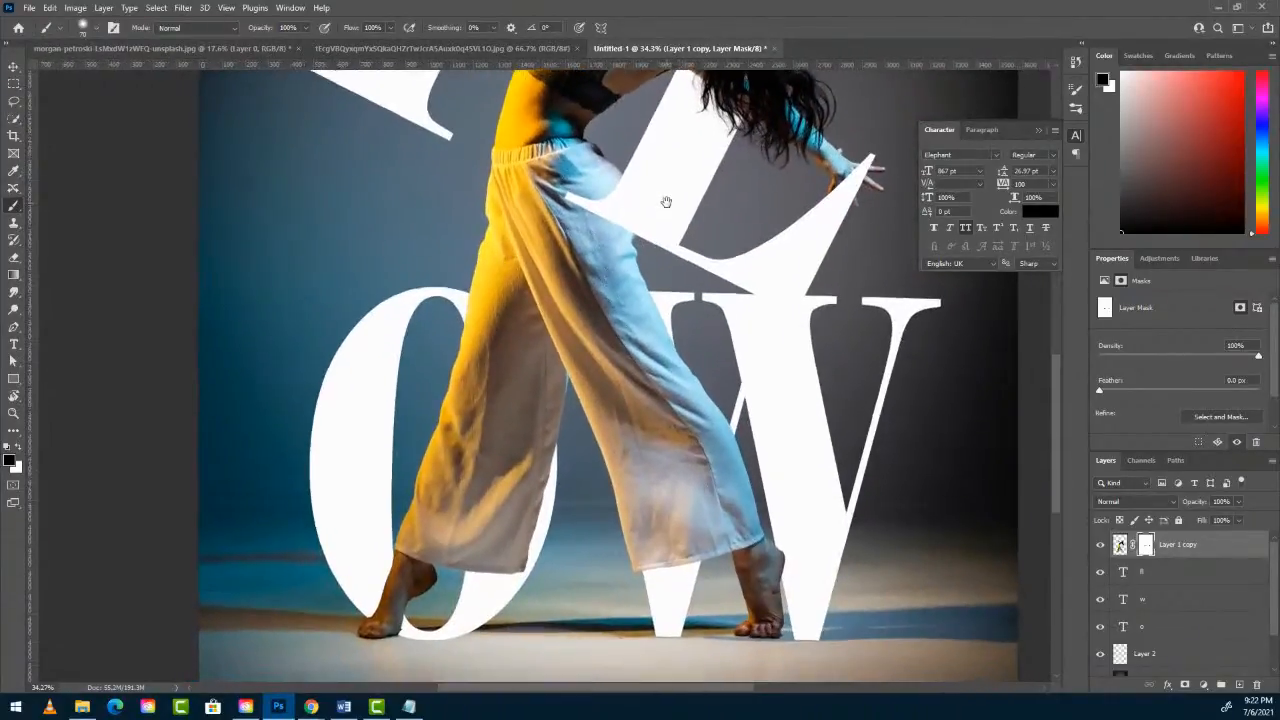
click(1145, 627)
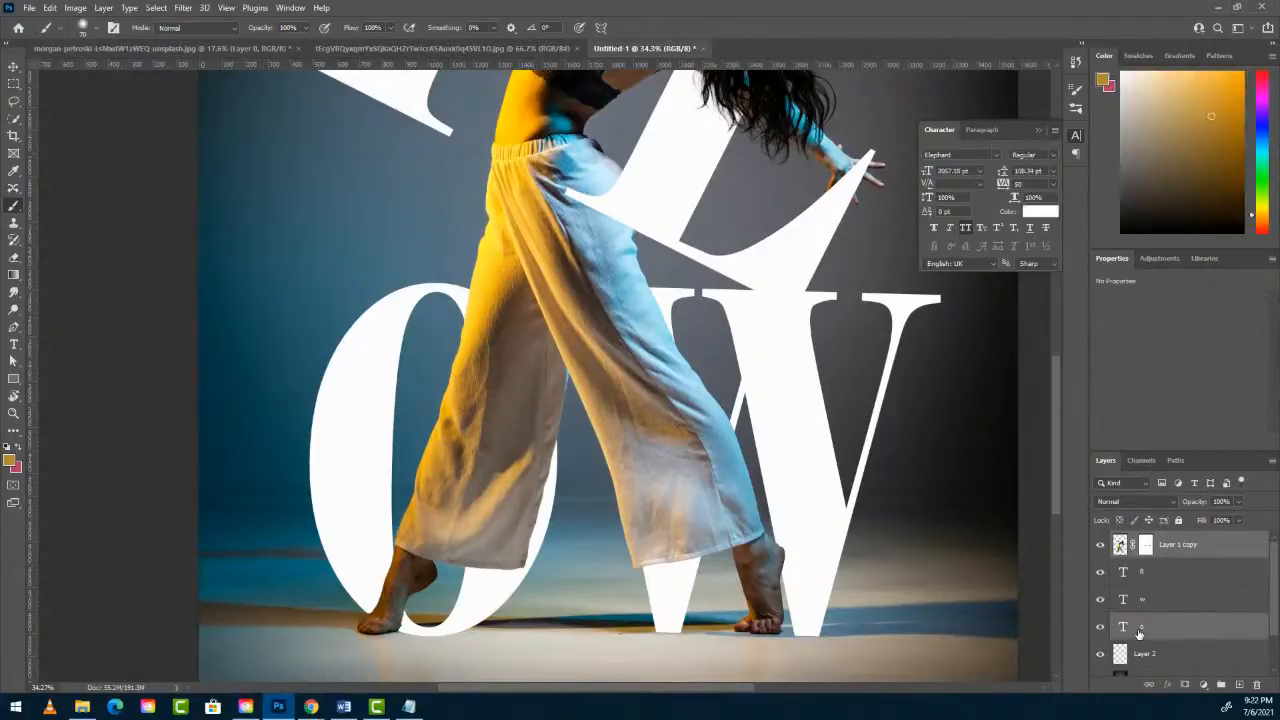
ctrl+click(1121, 627)
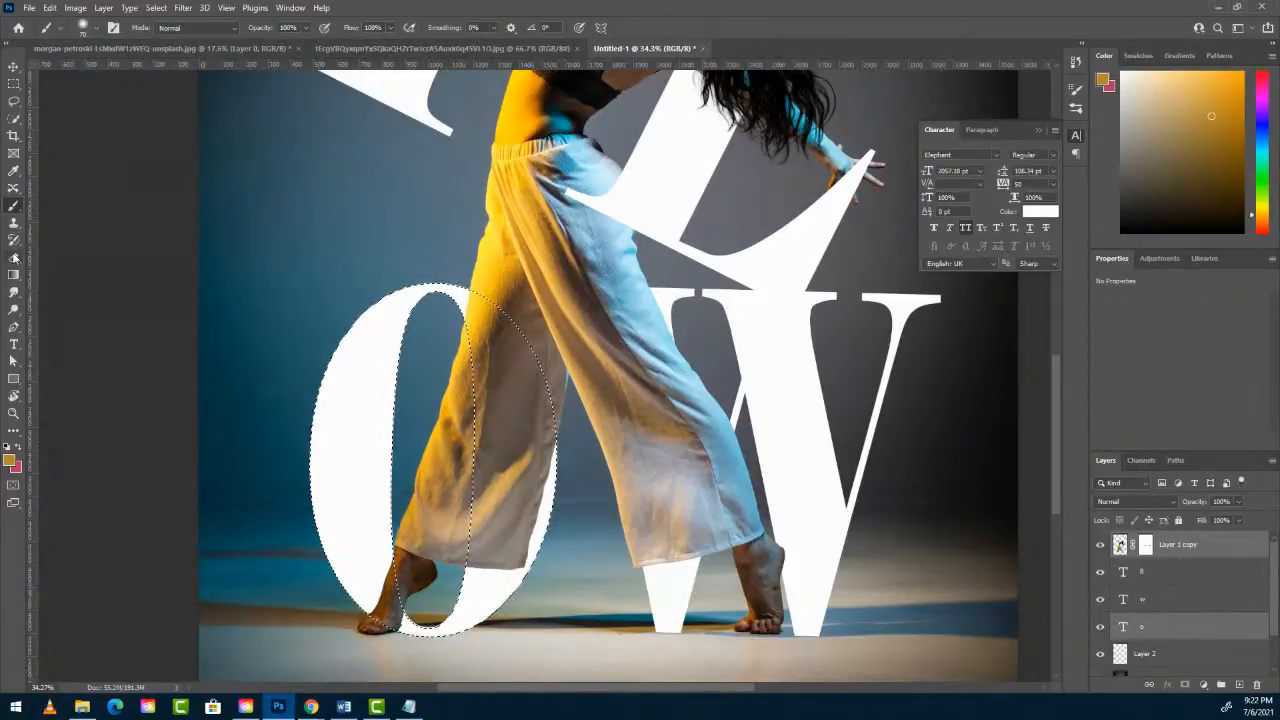
click(1146, 546)
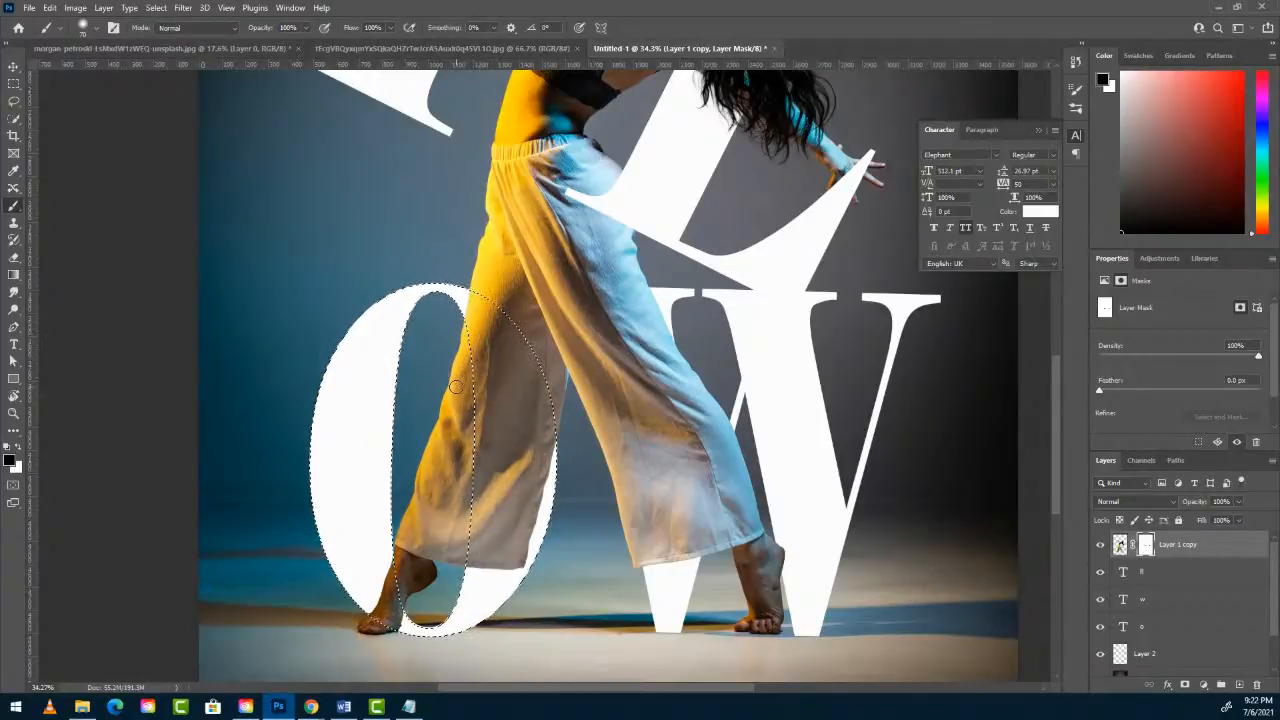
key(bracketright)
key(bracketright)
key(bracketright)
mouse_move(471, 303)
mouse_down()
mouse_move(523, 372)
mouse_move(482, 315)
mouse_move(462, 515)
mouse_move(471, 574)
mouse_move(518, 392)
mouse_move(509, 347)
mouse_move(485, 504)
mouse_move(515, 356)
mouse_move(528, 475)
mouse_move(535, 406)
mouse_move(540, 417)
mouse_move(528, 494)
mouse_move(493, 568)
mouse_move(531, 516)
mouse_move(544, 444)
mouse_move(508, 584)
mouse_move(549, 484)
mouse_move(522, 350)
mouse_move(482, 316)
mouse_move(507, 379)
mouse_move(530, 551)
mouse_up()
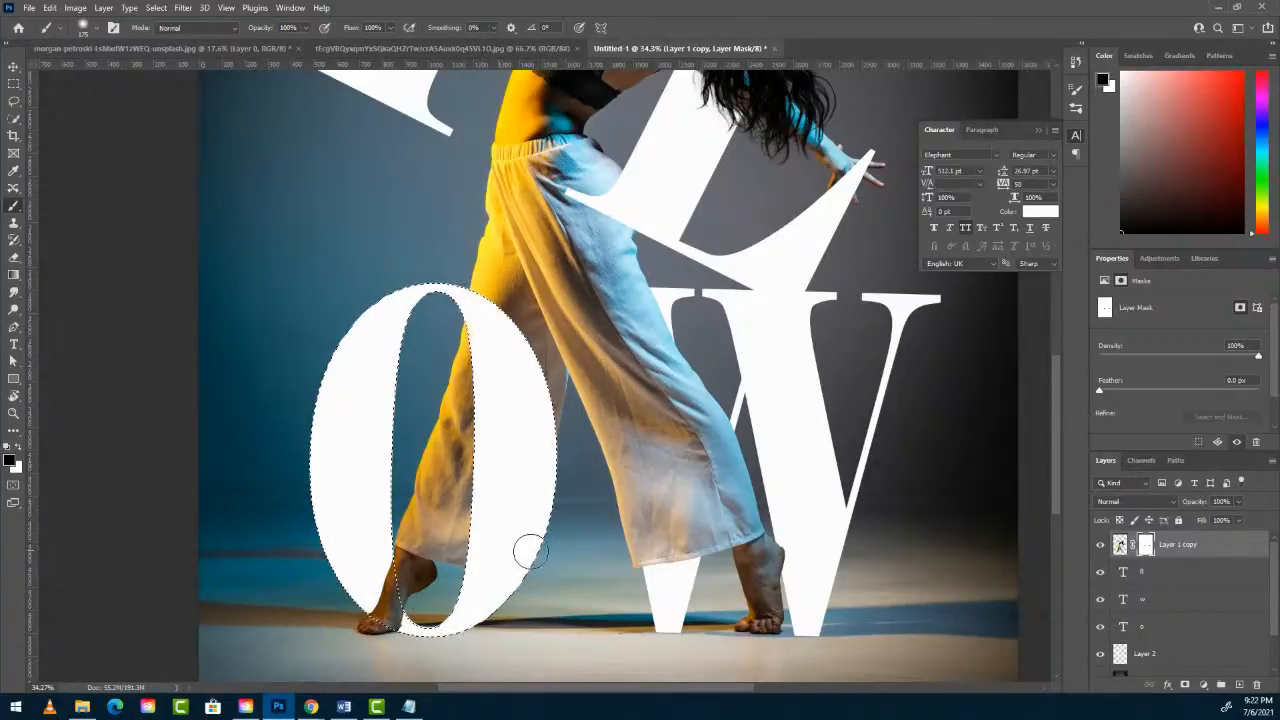
key(ctrl+d)
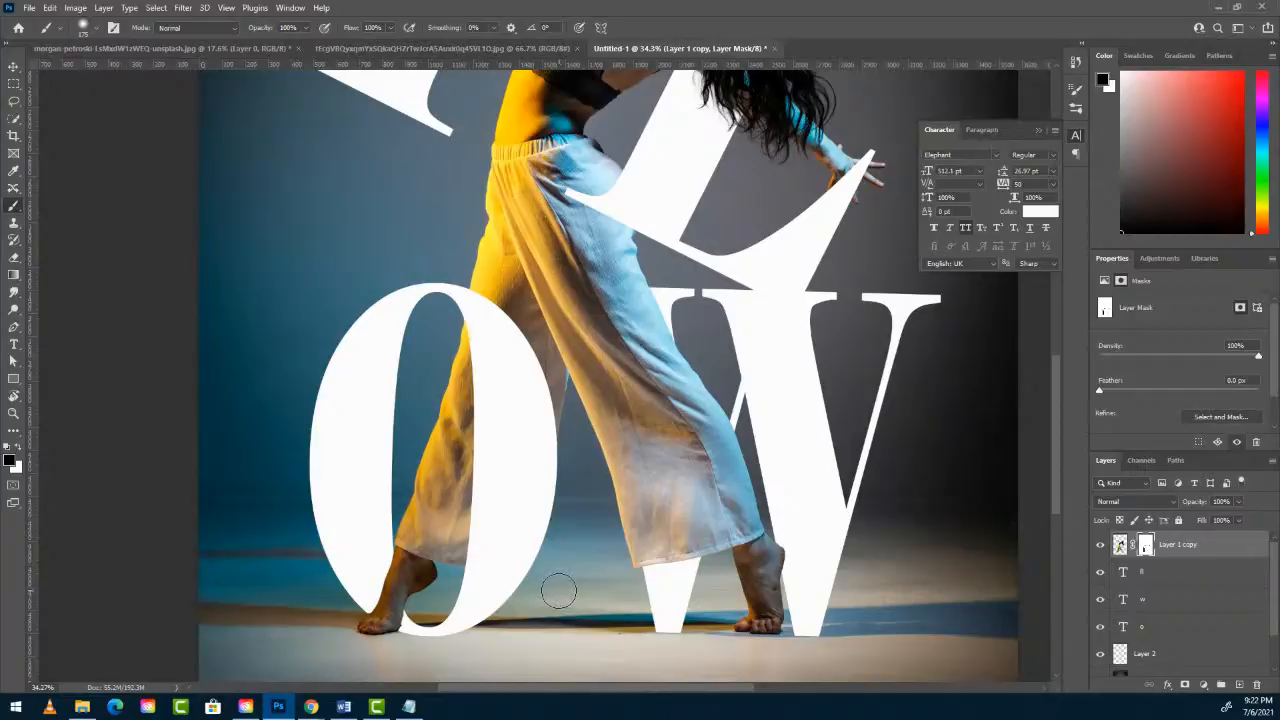
Load the W outline as a selection, brush black on the cutout's mask where the W's thick stroke meets the dancer's heel, and deselect.
drag(778, 533, 842, 543)
click(1142, 604)
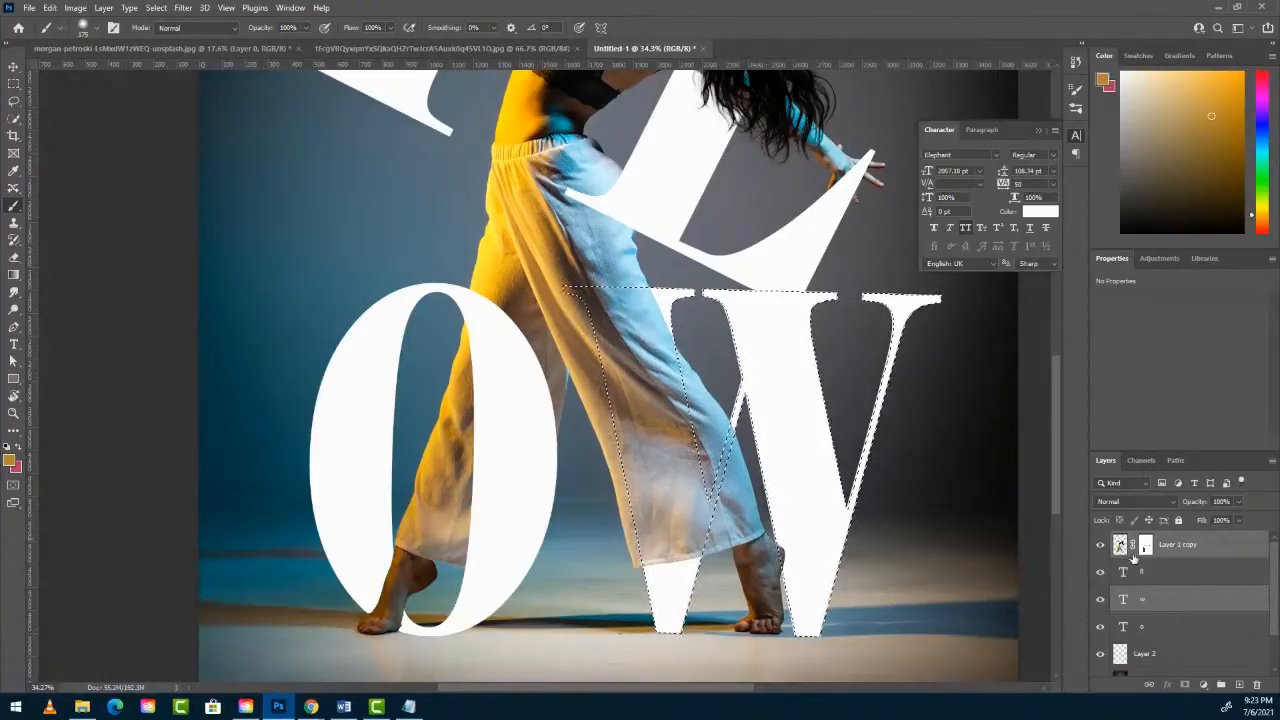
click(1153, 548)
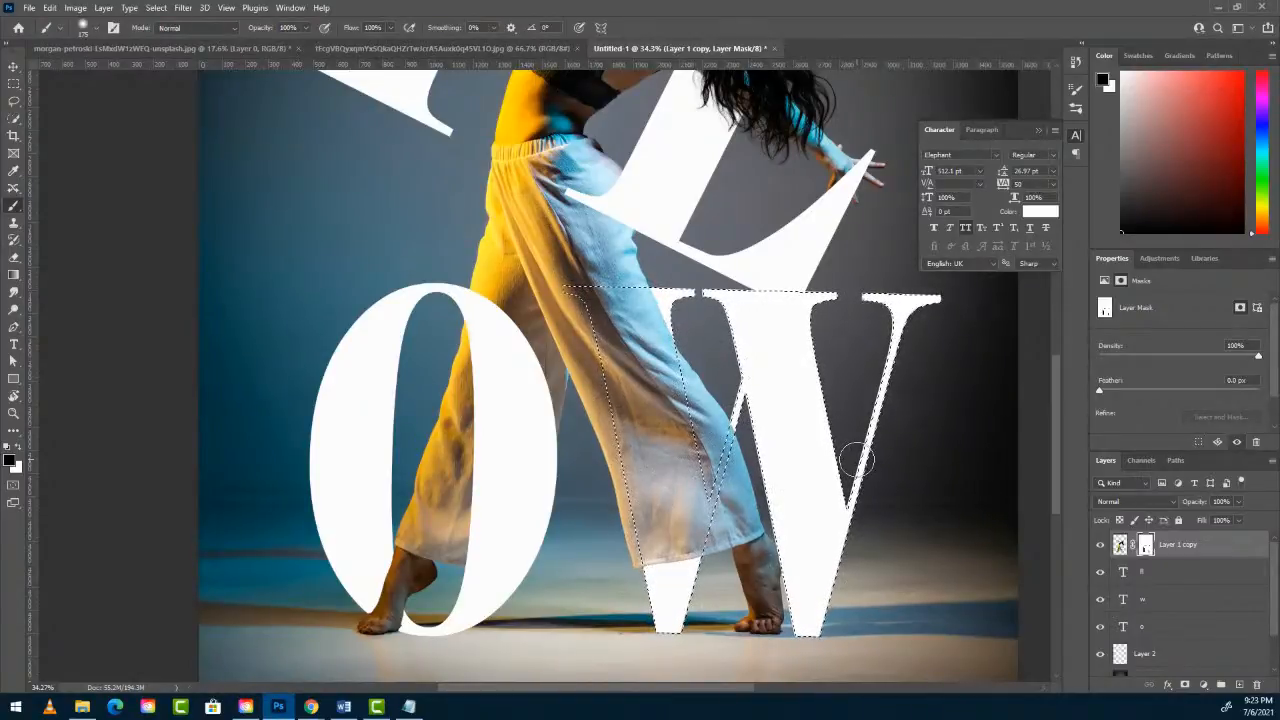
key(ctrl+d)
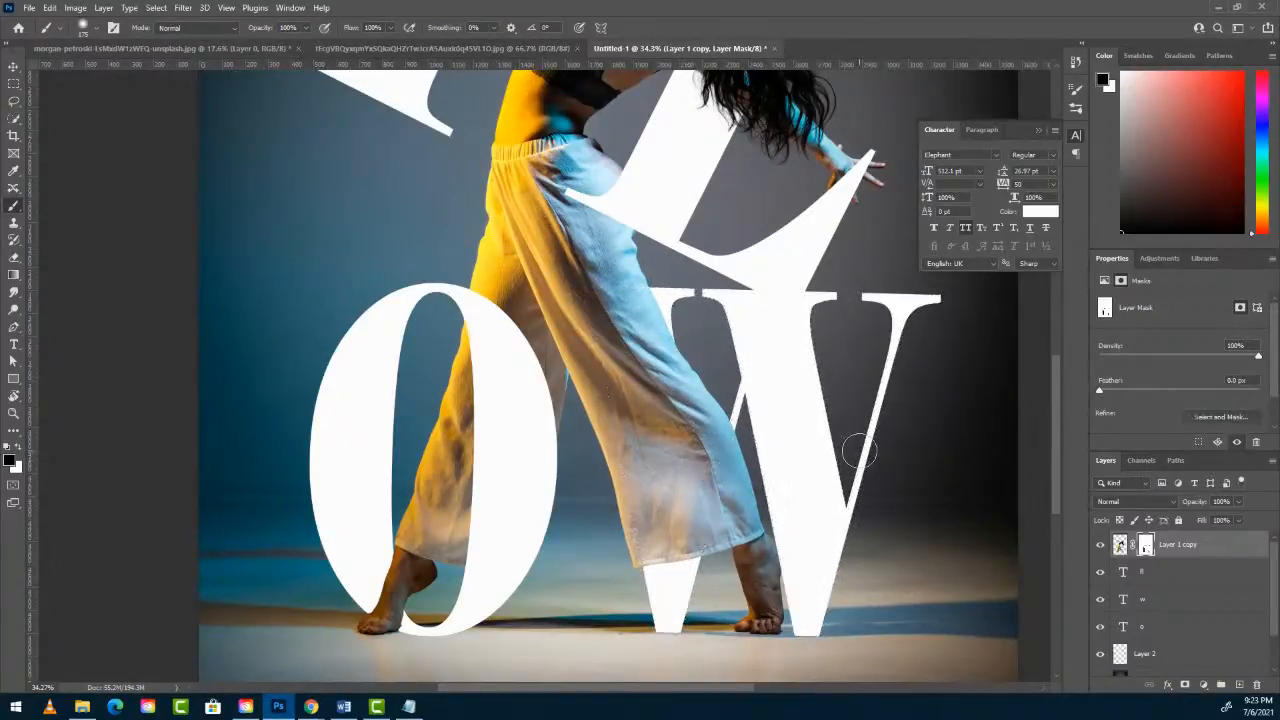
Add a new empty layer directly above the FL text layer, beneath the dancer cutout.
scroll(836, 451, down, 5)
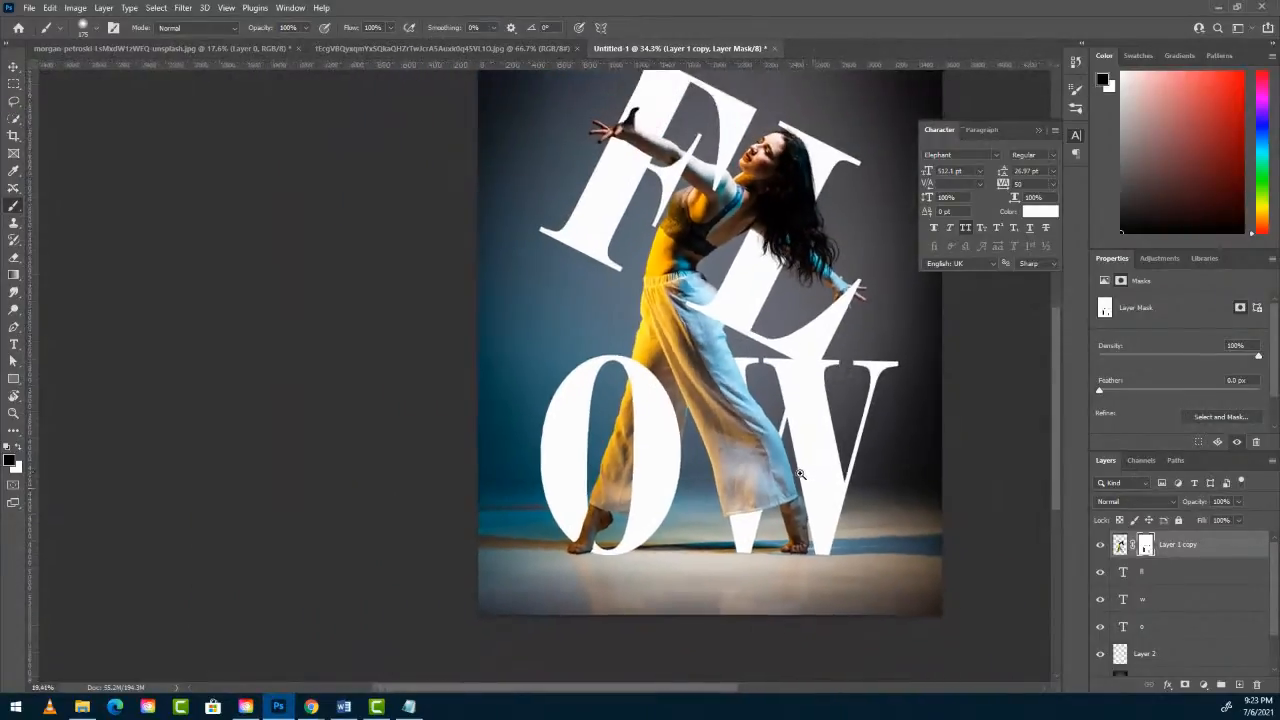
drag(797, 478, 797, 482)
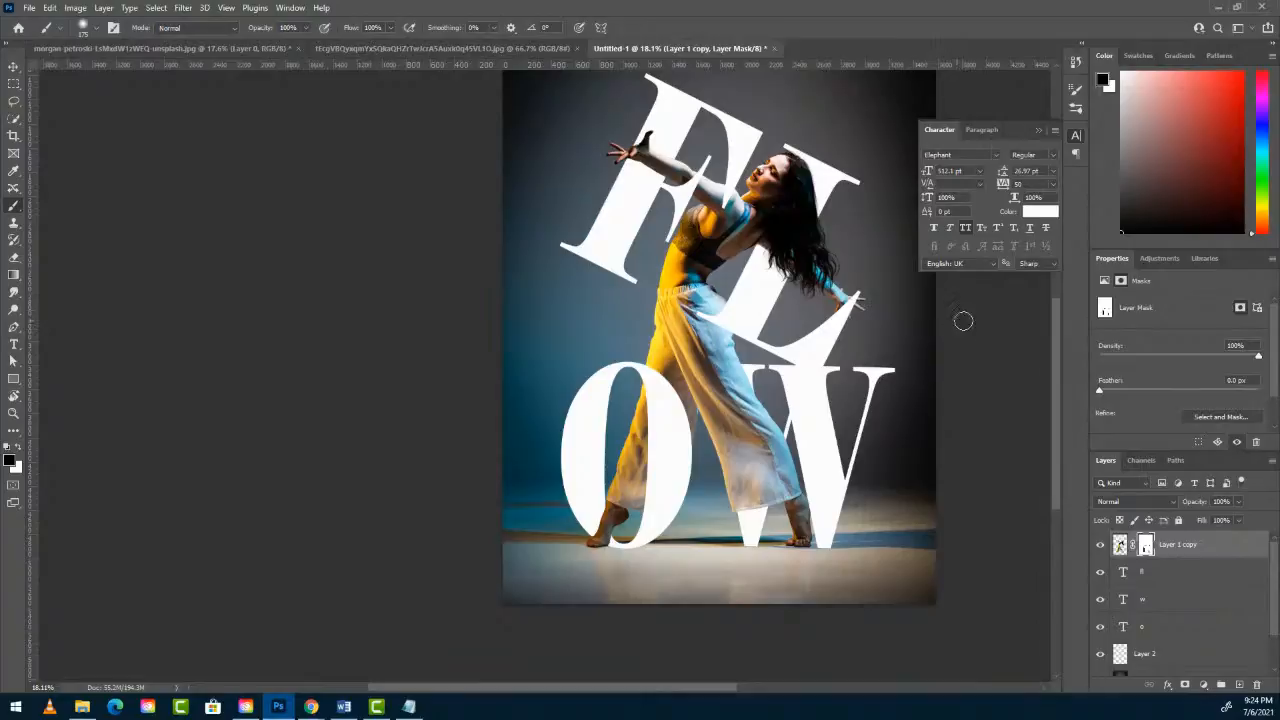
drag(897, 331, 831, 404)
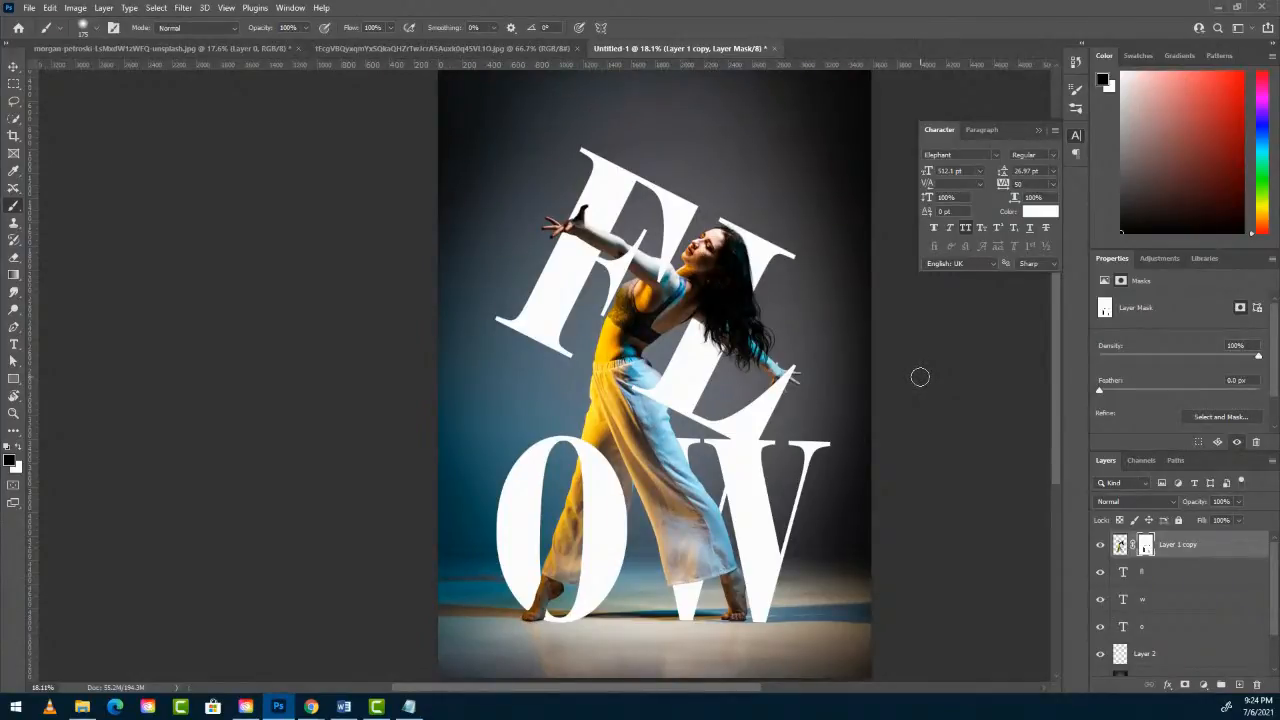
click(1168, 549)
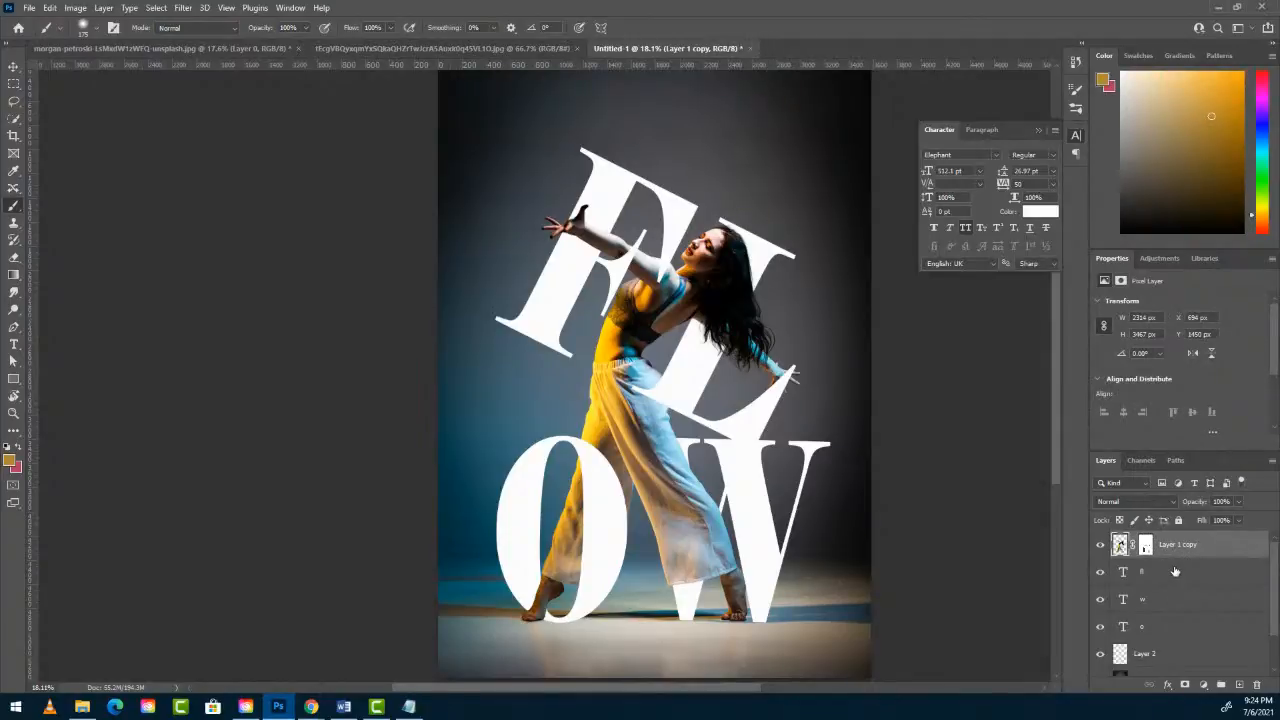
click(1178, 568)
click(1168, 631)
click(1175, 576)
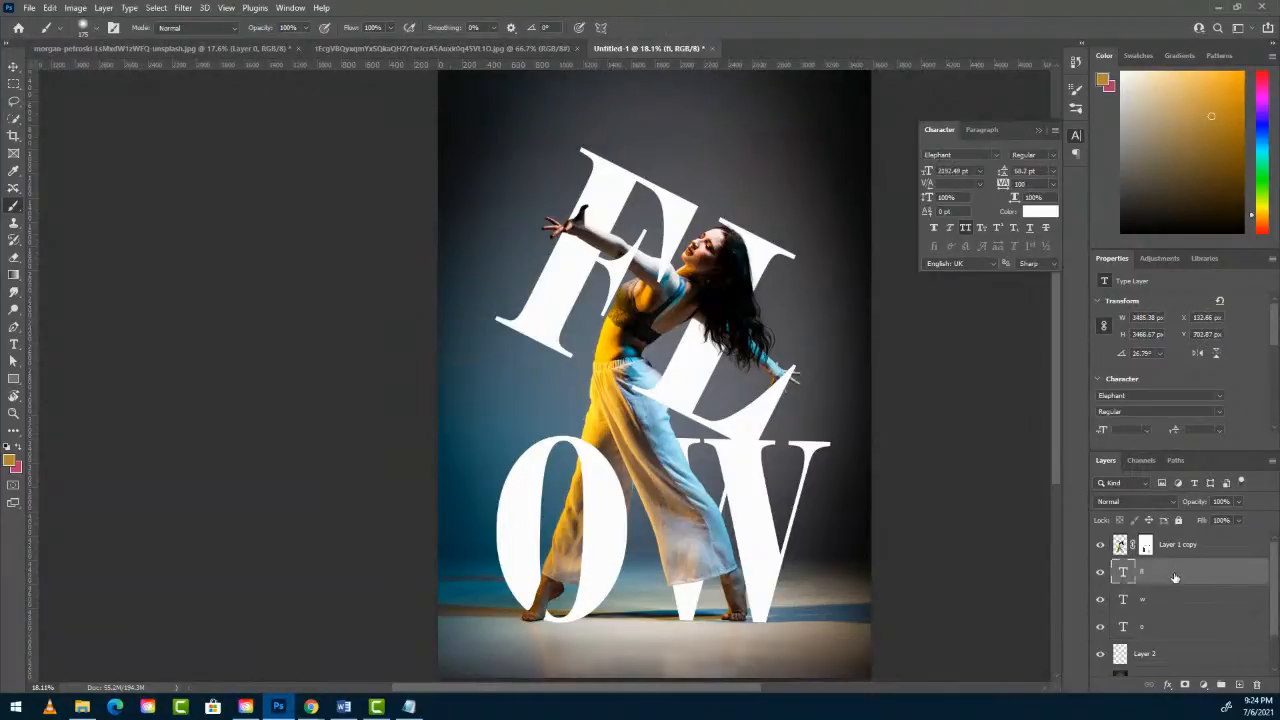
click(1238, 685)
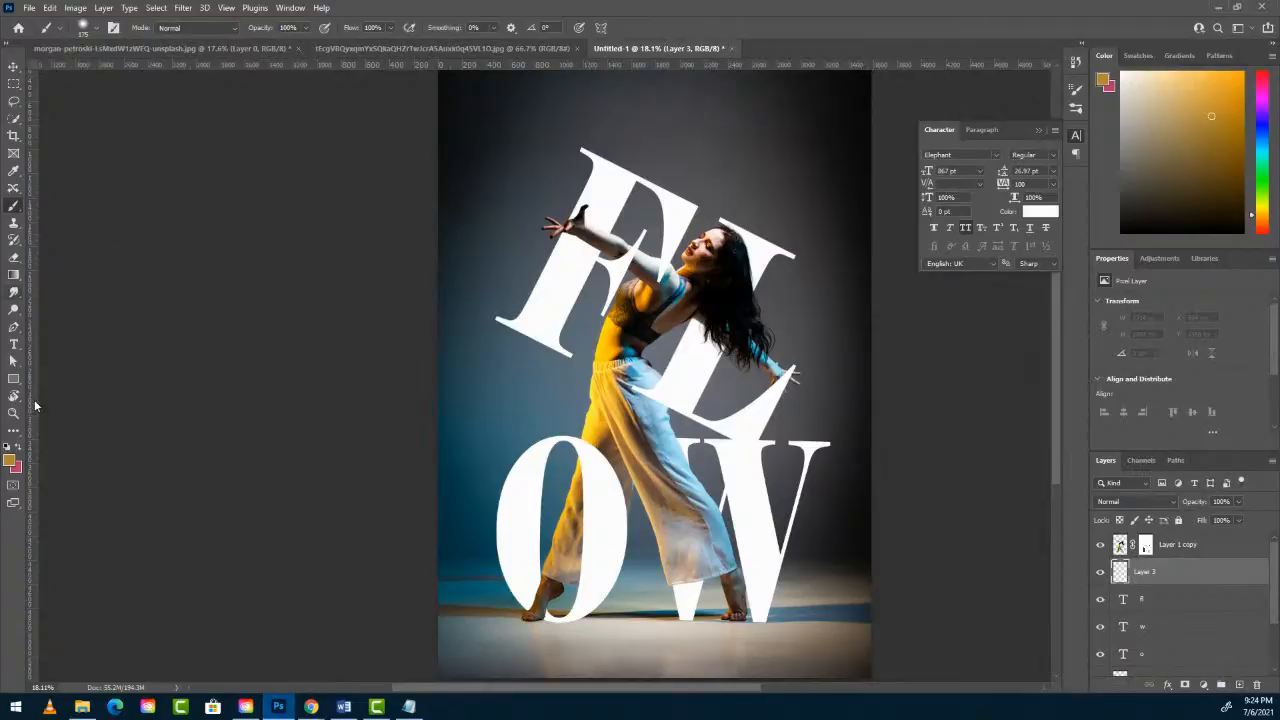
Set the Brush tool to paint black at 38% opacity and 41% flow.
key(i)
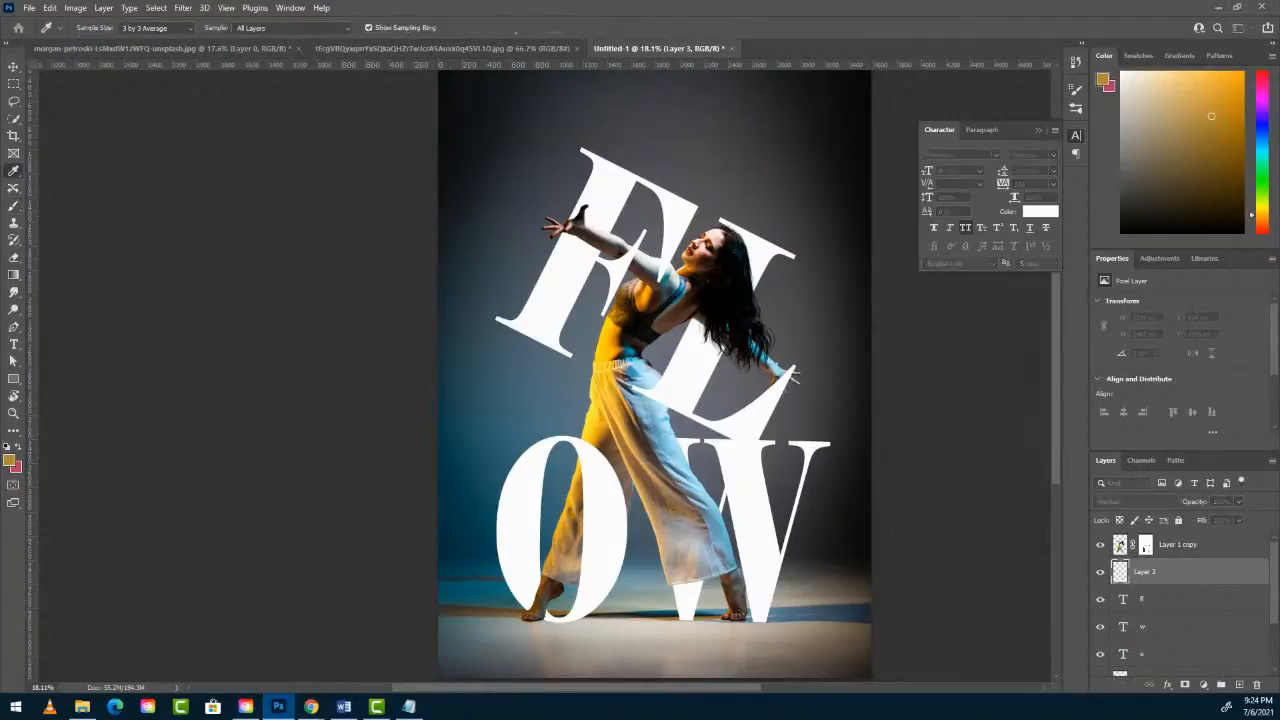
key(Return)
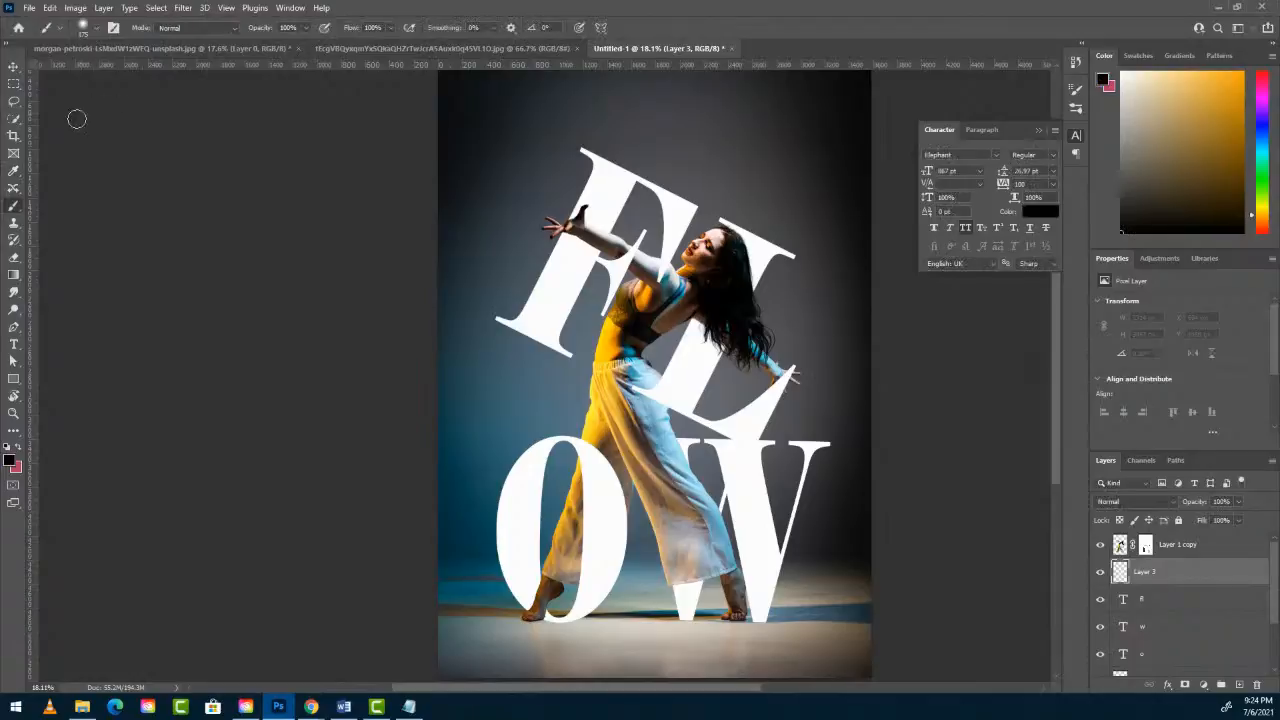
drag(269, 30, 240, 36)
drag(351, 34, 249, 30)
Brush a soft black shadow onto the F's thick stem along the underside of the dancer's hand and forearm.
drag(557, 232, 671, 280)
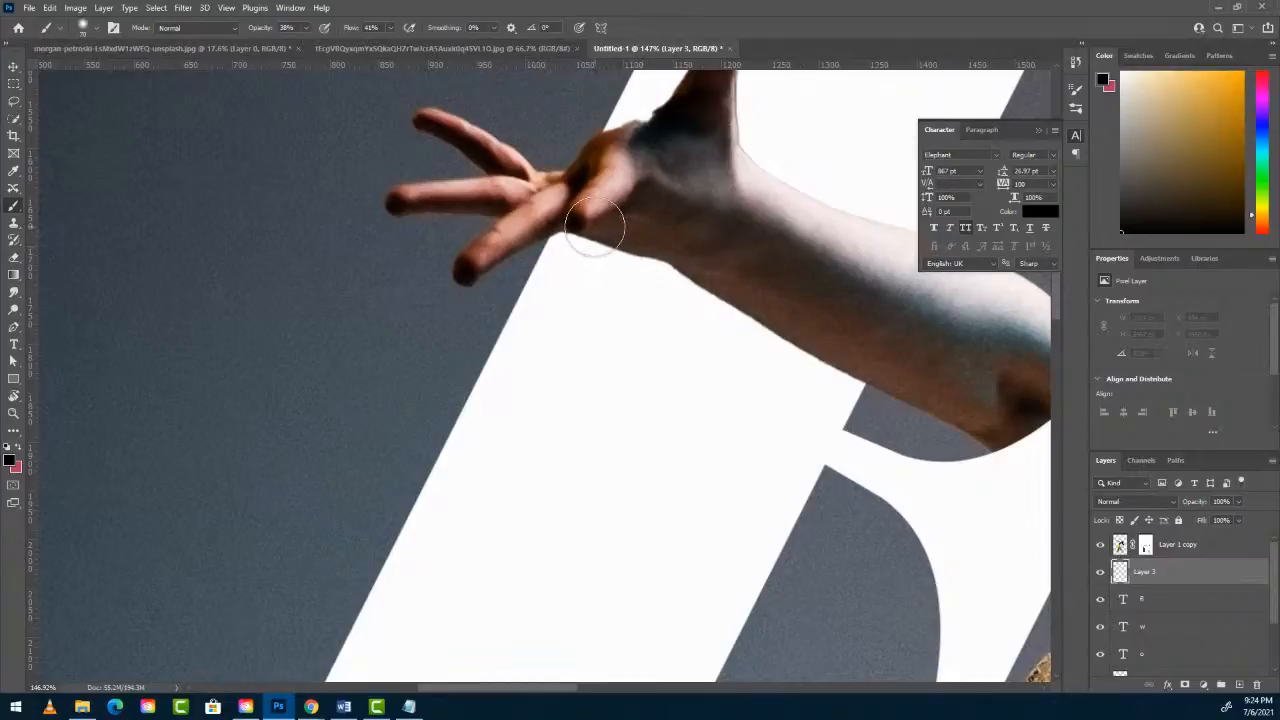
mouse_move(597, 228)
mouse_down()
mouse_move(717, 268)
mouse_move(705, 267)
mouse_move(863, 367)
mouse_move(716, 262)
mouse_move(730, 276)
mouse_move(703, 263)
mouse_move(707, 280)
mouse_move(666, 242)
mouse_move(587, 216)
mouse_move(677, 232)
mouse_move(585, 222)
mouse_move(633, 231)
mouse_up()
drag(824, 297, 768, 327)
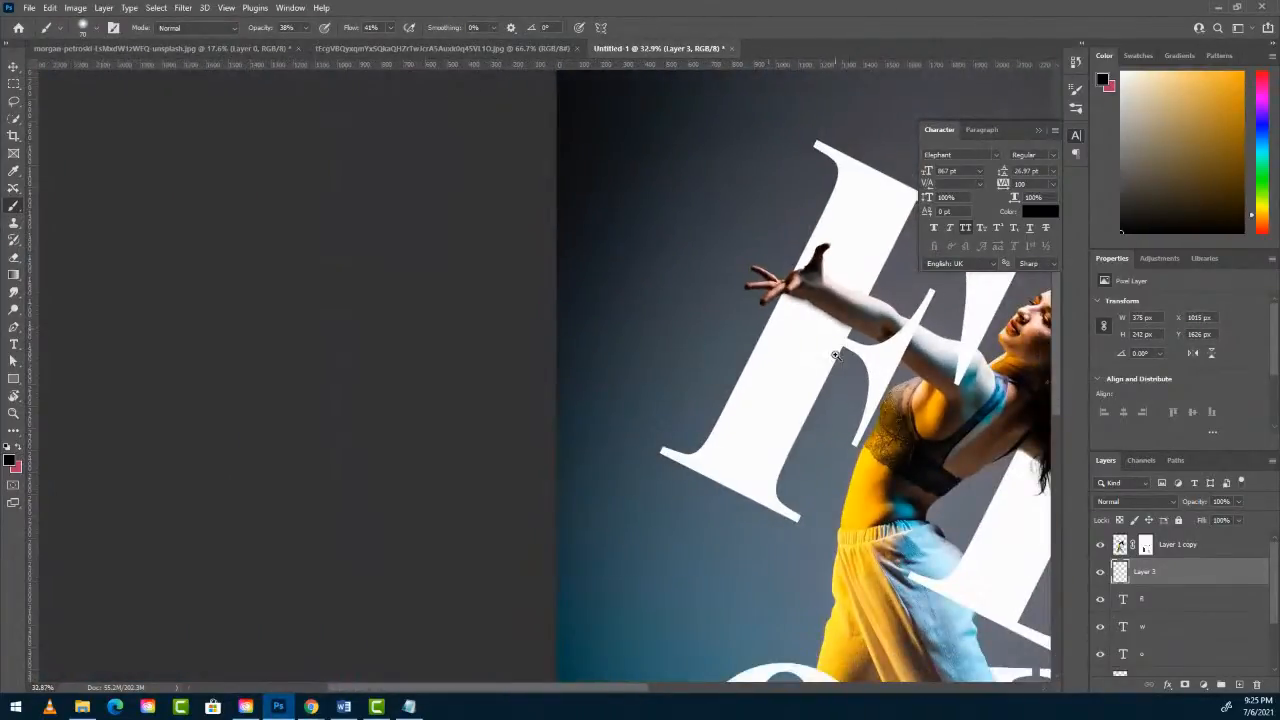
Brush a soft black shadow onto the L's stem beneath the dancer's shoulder and hair.
drag(856, 344, 923, 367)
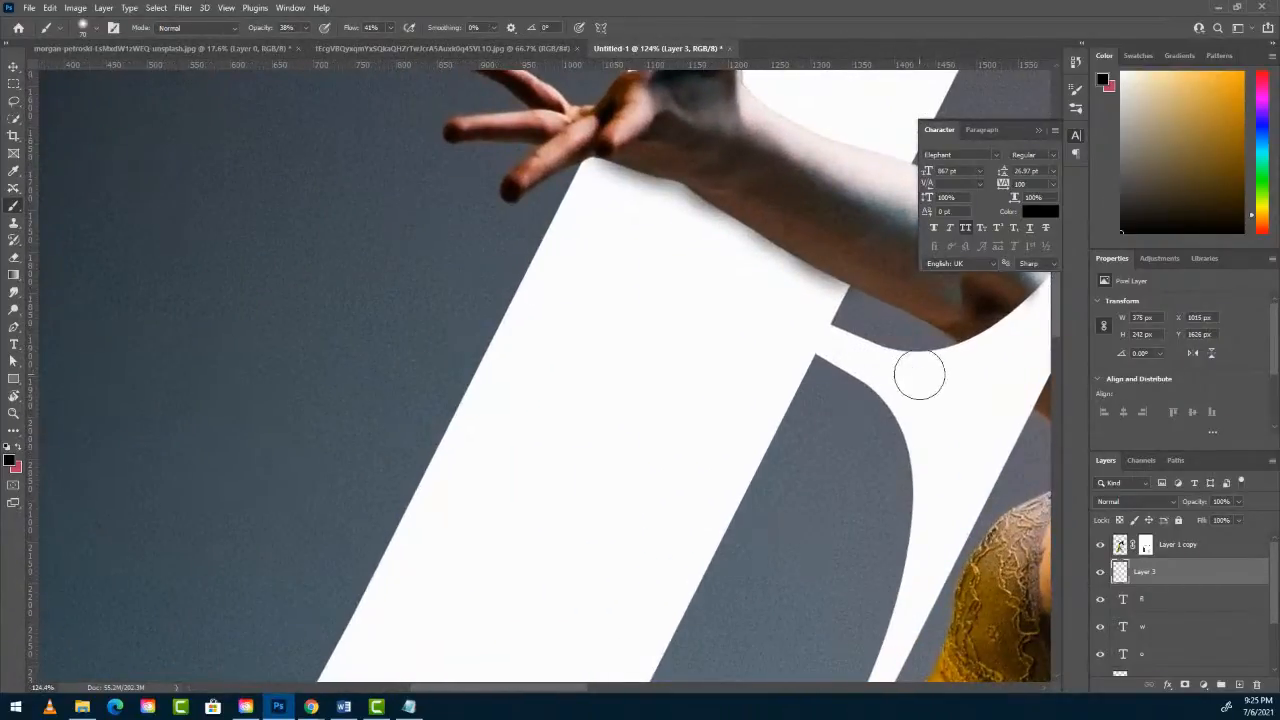
drag(946, 431, 191, 43)
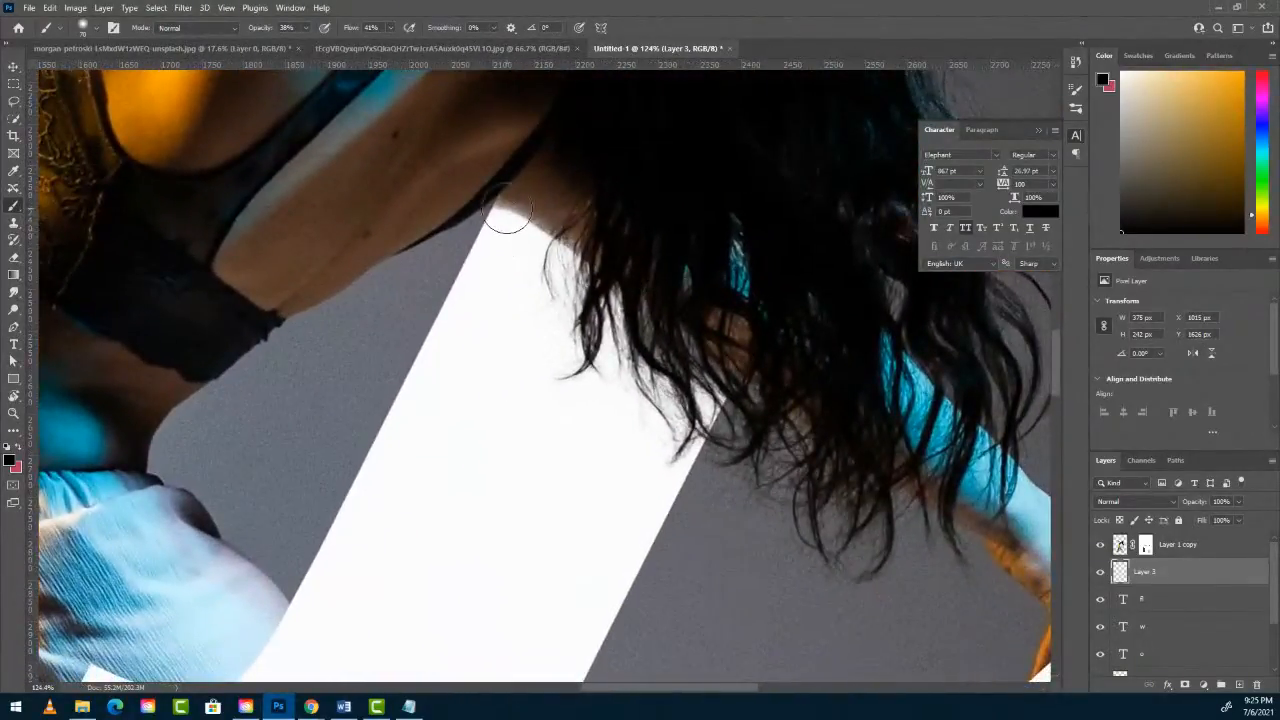
mouse_move(526, 194)
mouse_down()
mouse_move(566, 214)
mouse_move(532, 212)
mouse_move(583, 253)
mouse_move(661, 292)
mouse_move(721, 345)
mouse_move(500, 186)
mouse_move(381, 241)
mouse_move(531, 194)
mouse_move(457, 209)
mouse_move(394, 250)
mouse_move(629, 180)
mouse_move(531, 206)
mouse_move(509, 236)
mouse_move(569, 220)
mouse_up()
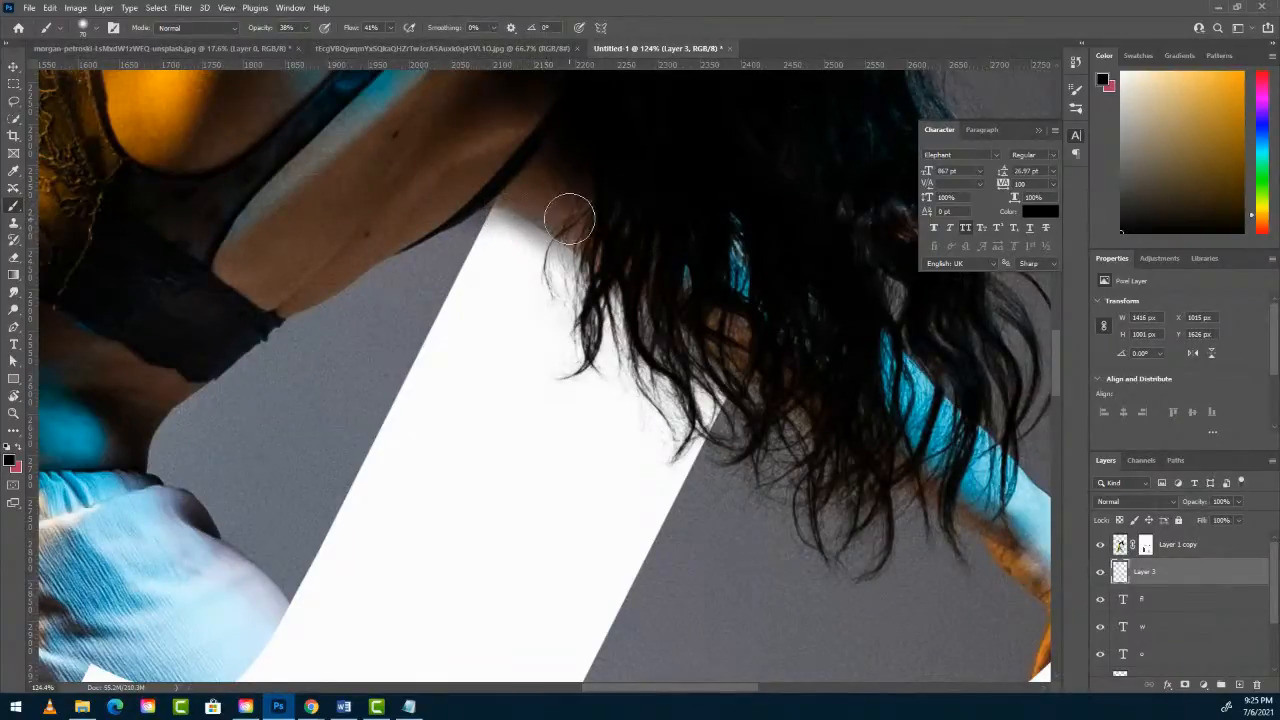
mouse_move(629, 261)
mouse_down()
mouse_move(565, 300)
mouse_move(536, 460)
mouse_up()
Add a new layer above the O text layer and brush a soft black shadow on the O around the dancer's foot.
drag(427, 653, 543, 549)
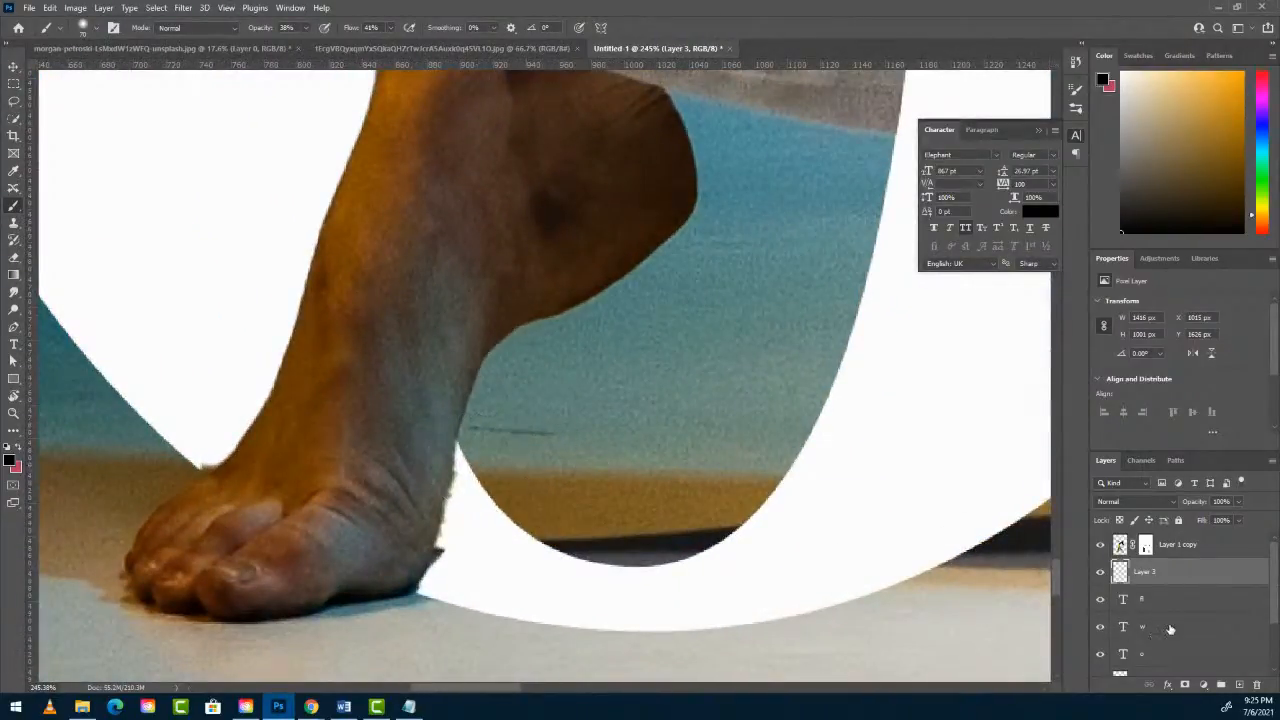
click(1161, 657)
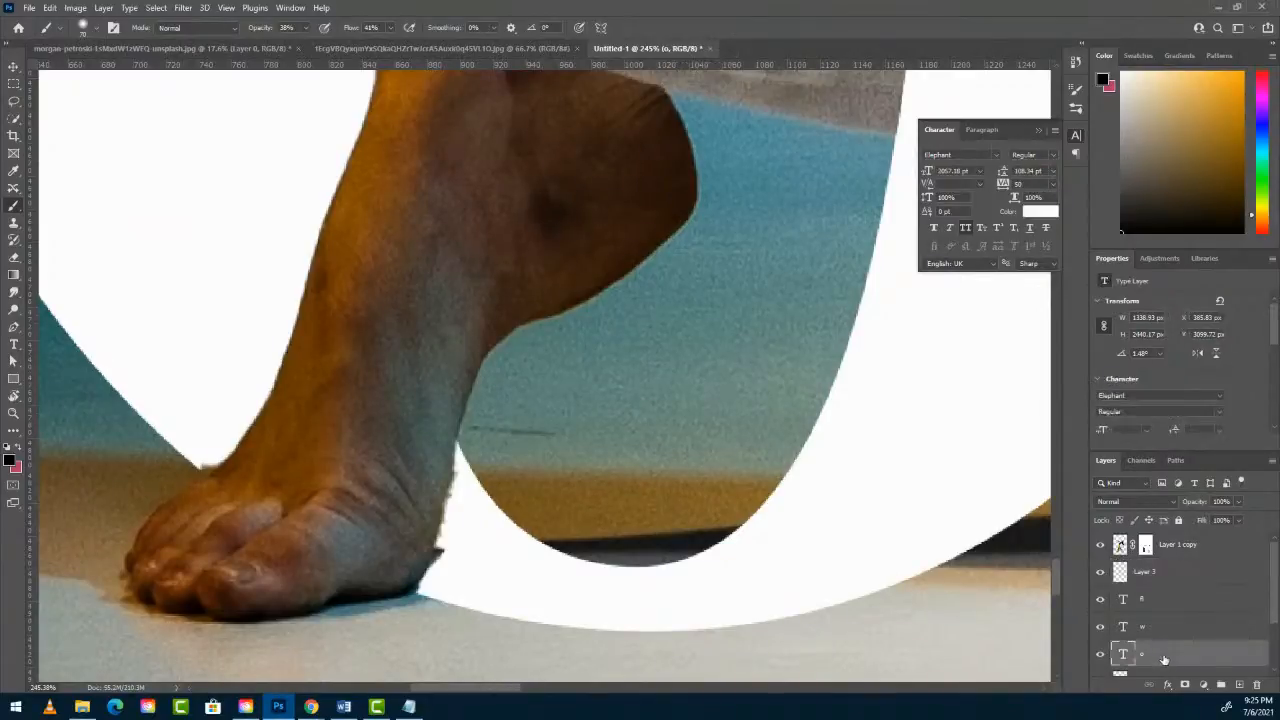
click(1239, 685)
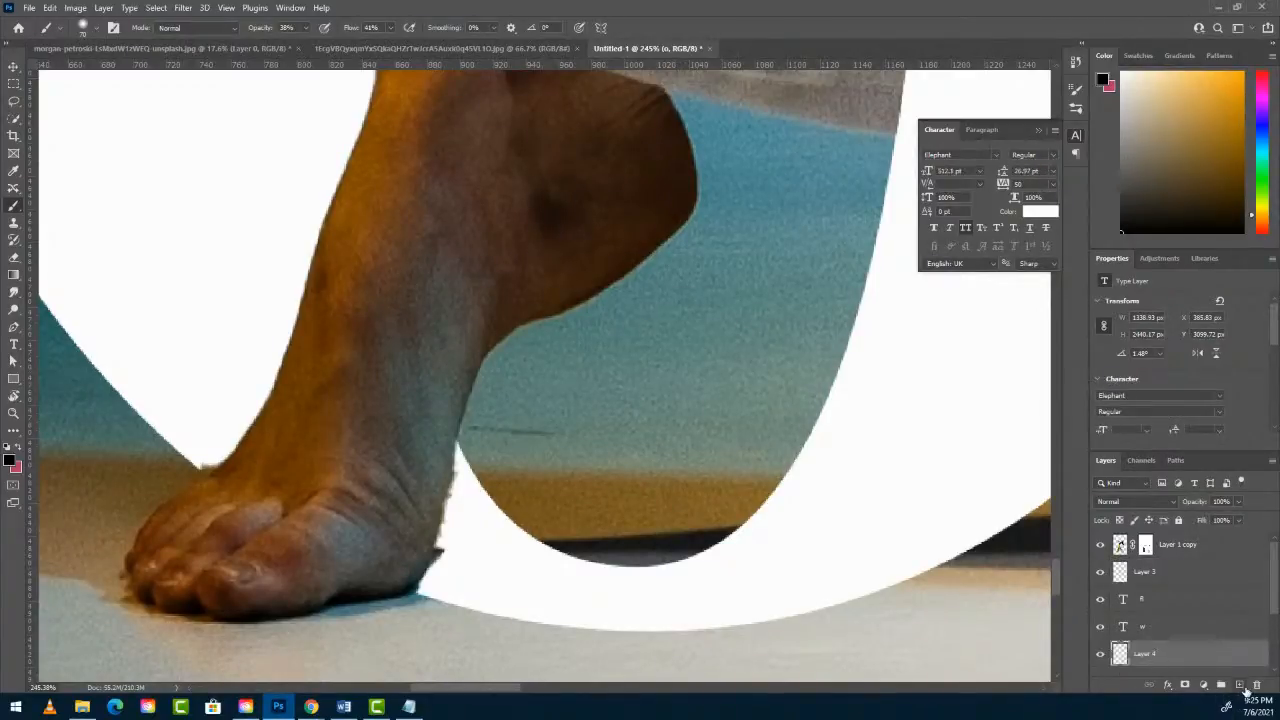
mouse_move(462, 515)
mouse_down()
mouse_move(417, 579)
mouse_move(436, 551)
mouse_move(404, 567)
mouse_move(440, 461)
mouse_move(408, 486)
mouse_move(390, 583)
mouse_up()
drag(463, 600, 329, 606)
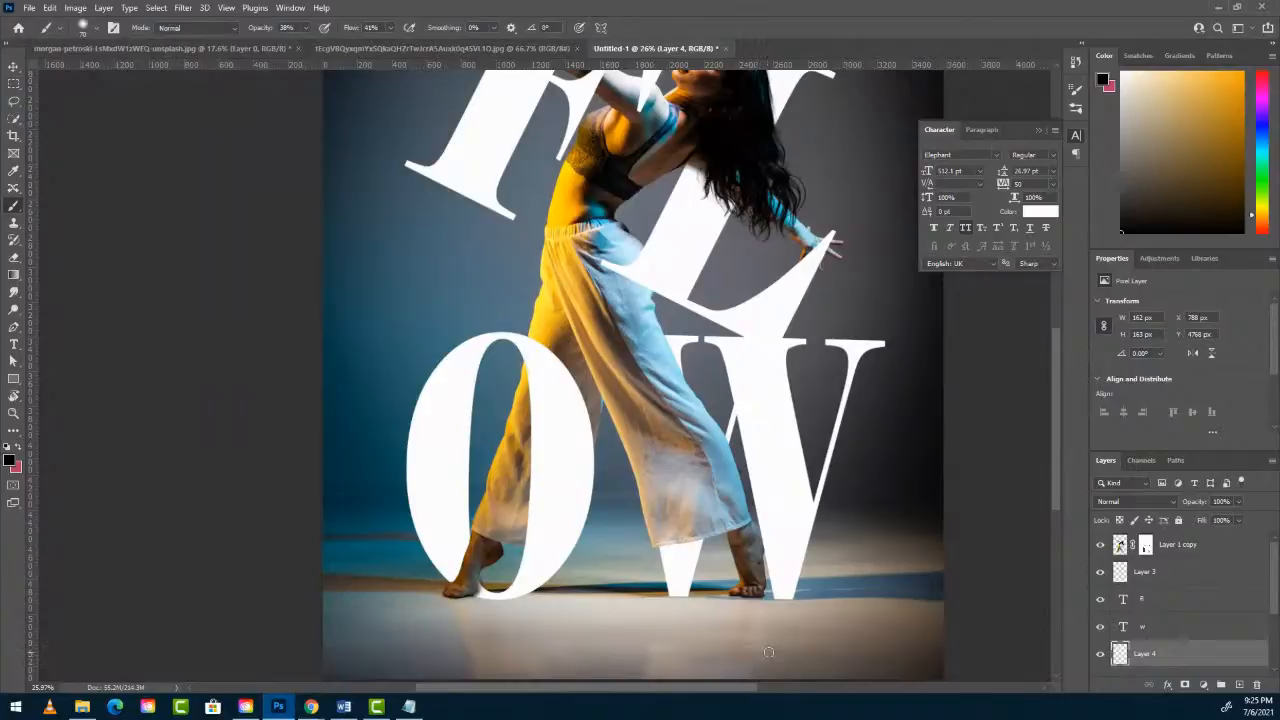
Add a new layer above the W text layer and brush a soft black shadow on the W beneath the trouser hem.
drag(715, 580, 752, 582)
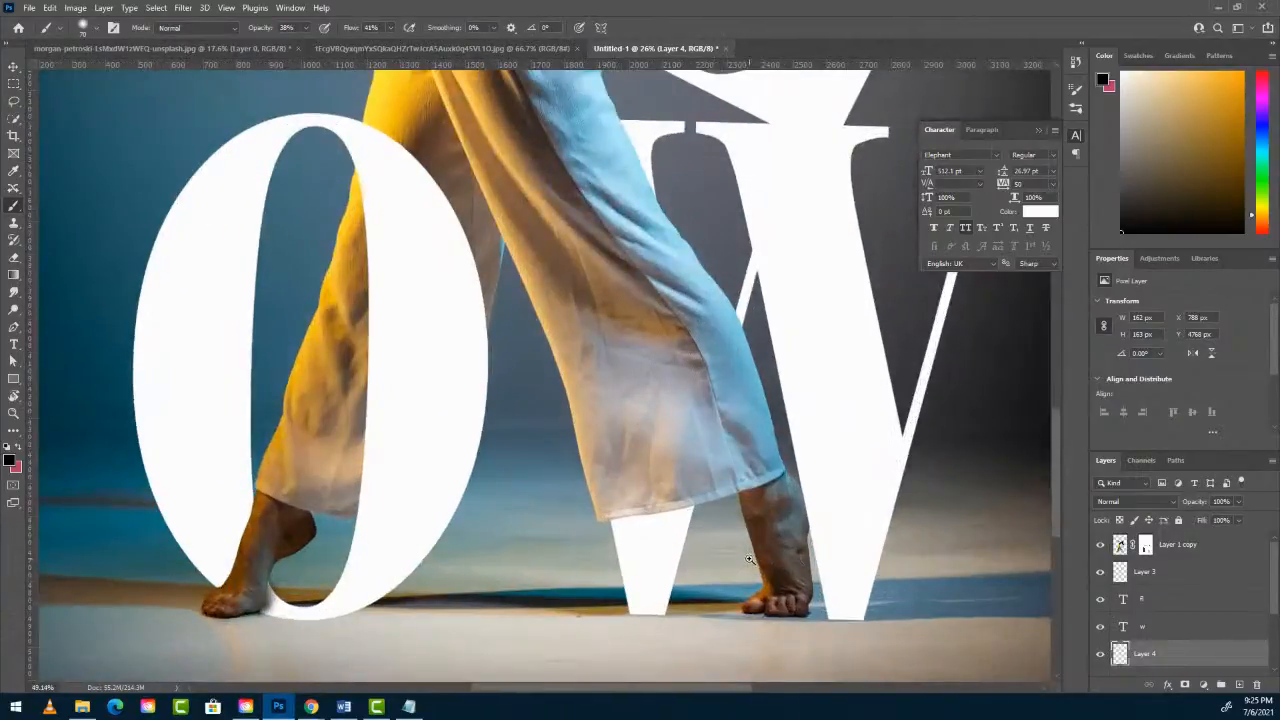
click(1183, 630)
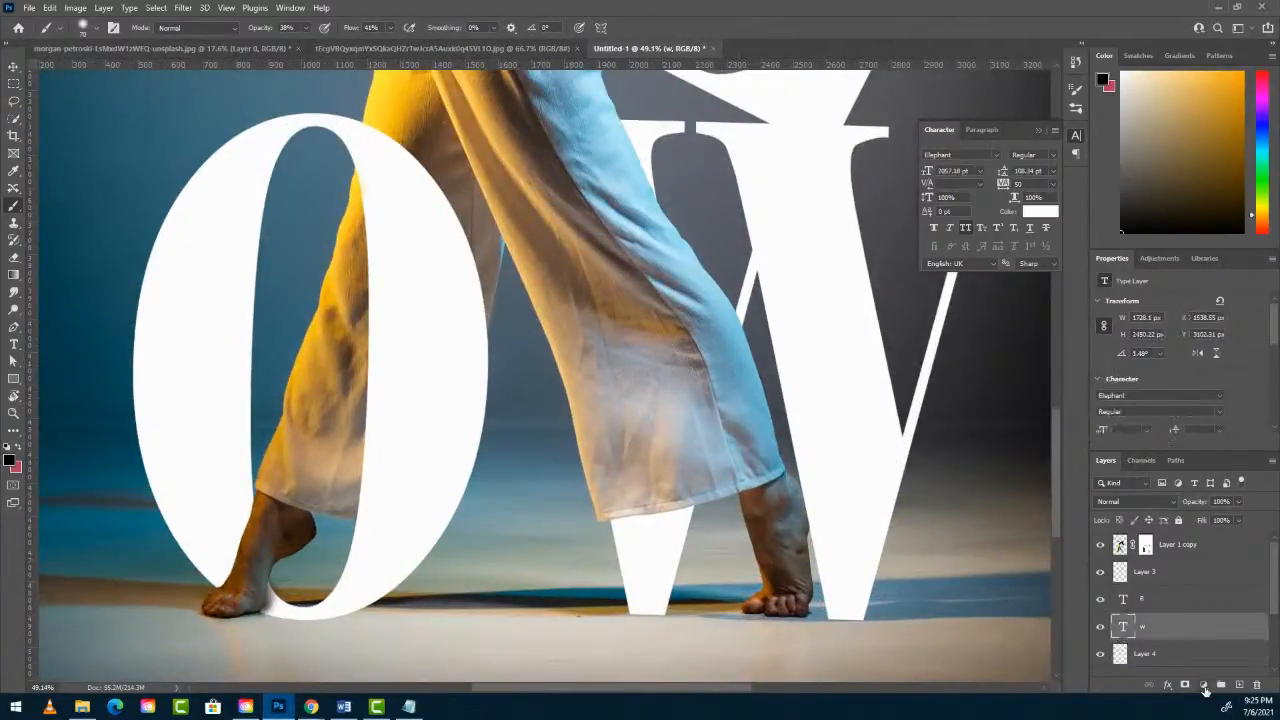
click(1241, 686)
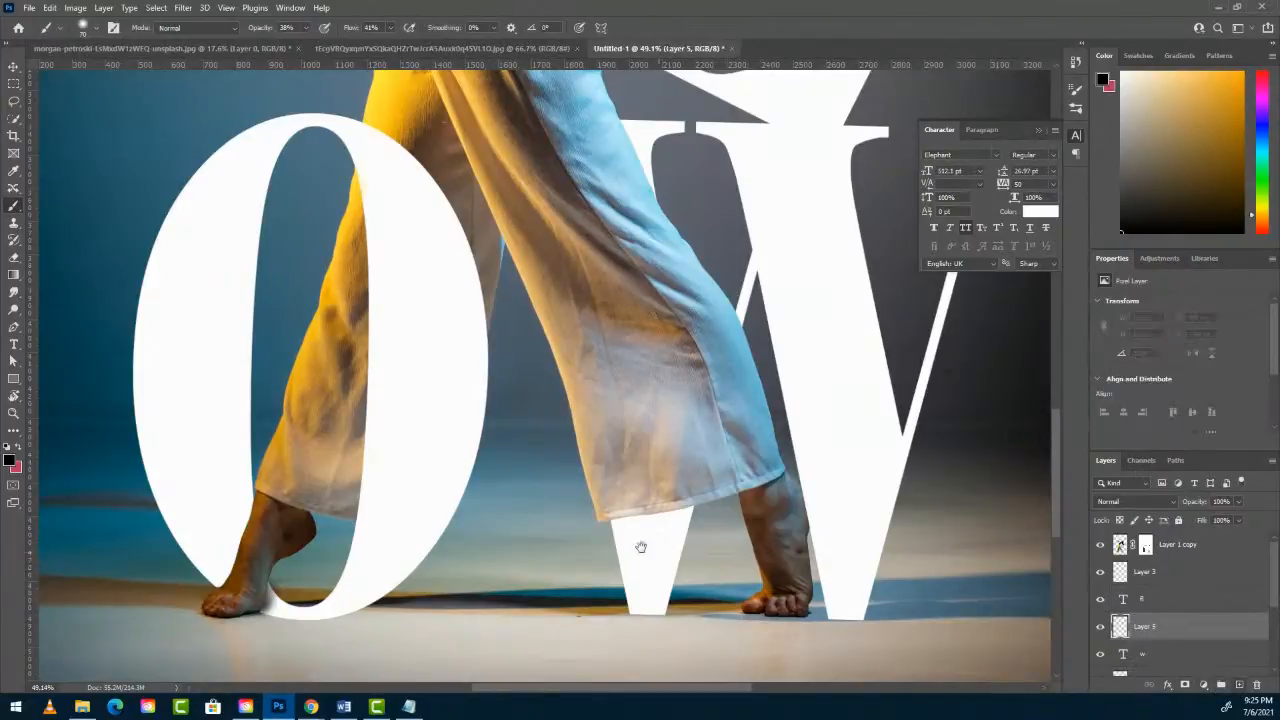
drag(636, 538, 800, 480)
mouse_move(560, 423)
mouse_down()
mouse_move(517, 402)
mouse_move(712, 378)
mouse_move(751, 359)
mouse_up()
drag(754, 375, 948, 325)
drag(911, 413, 782, 453)
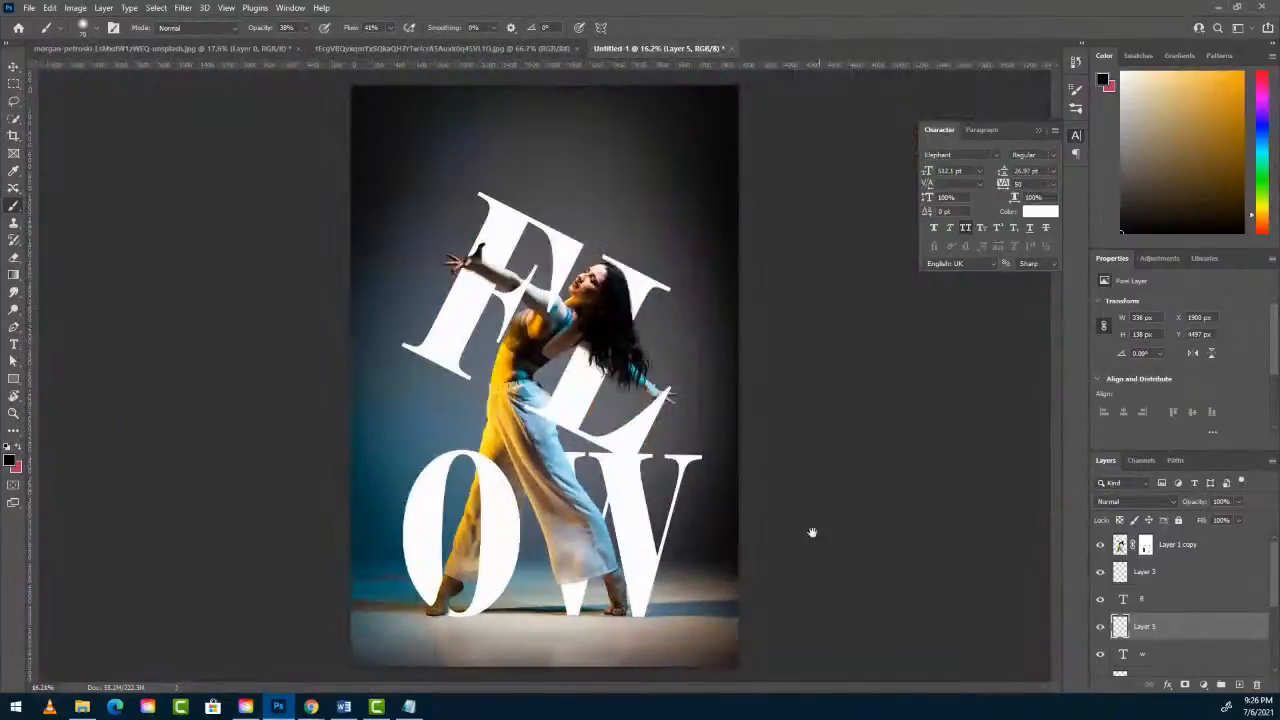
Brush a soft black shadow on the W's upper serif and thin part along the edge of the blue trouser leg.
drag(644, 611, 751, 551)
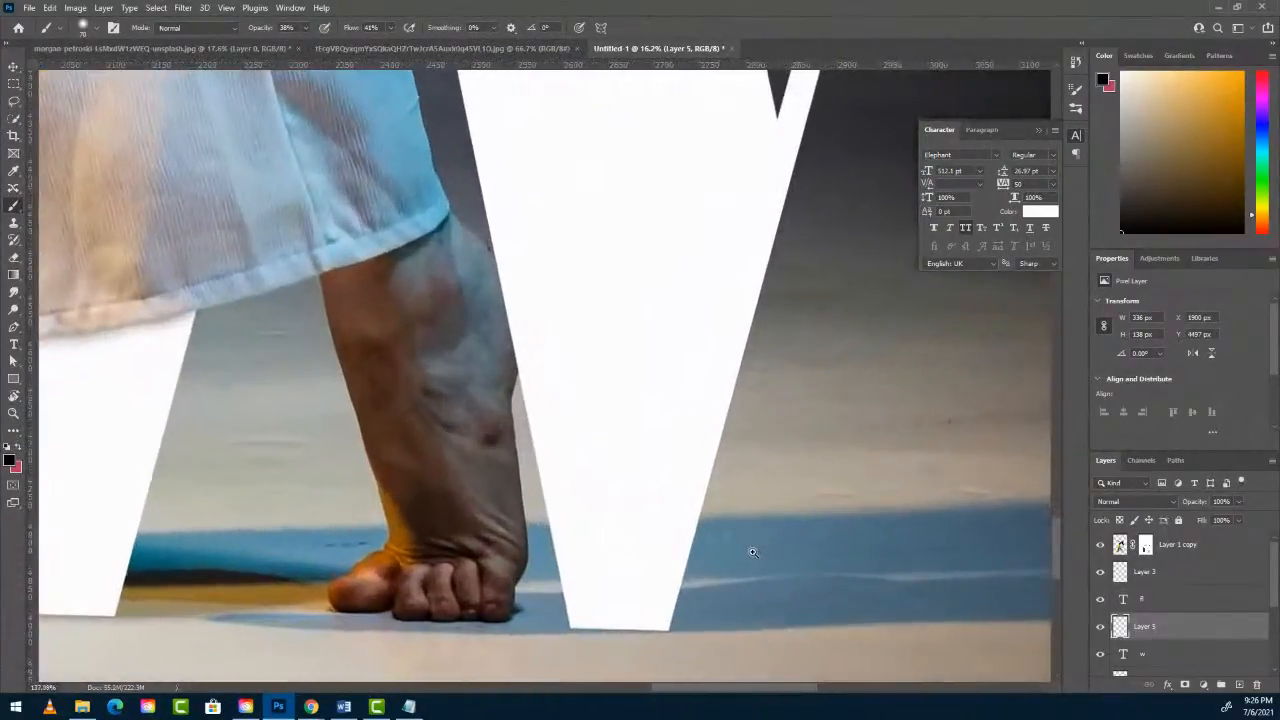
mouse_move(435, 540)
mouse_down()
mouse_move(470, 530)
mouse_move(376, 368)
mouse_up()
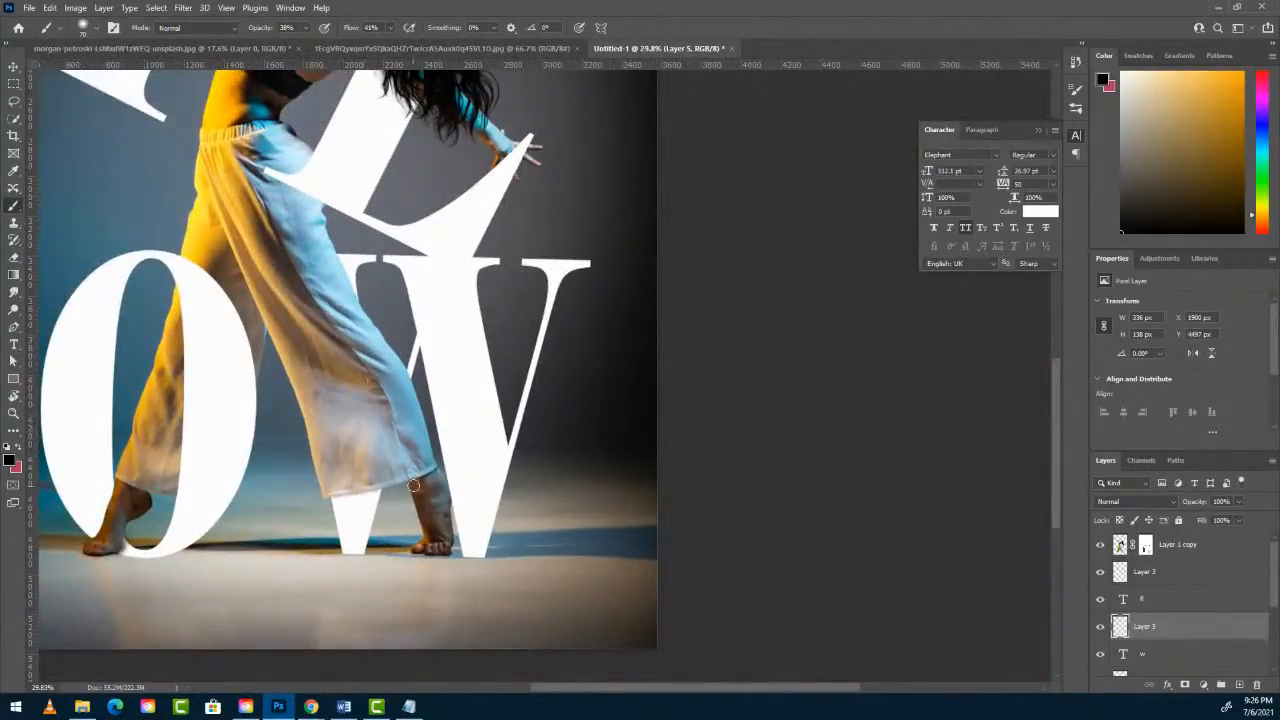
drag(390, 453, 345, 396)
drag(350, 333, 451, 322)
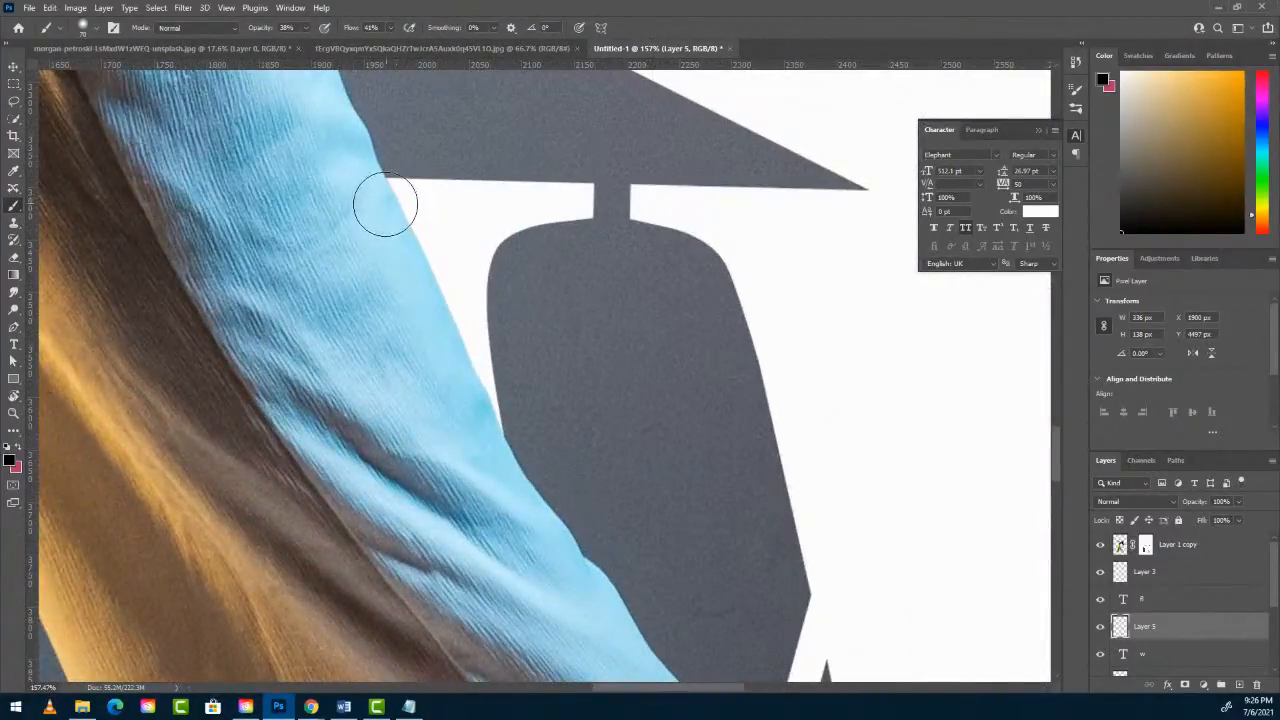
mouse_move(377, 200)
mouse_down()
mouse_move(473, 425)
mouse_move(501, 548)
mouse_move(544, 530)
mouse_up()
scroll(448, 543, down, 10)
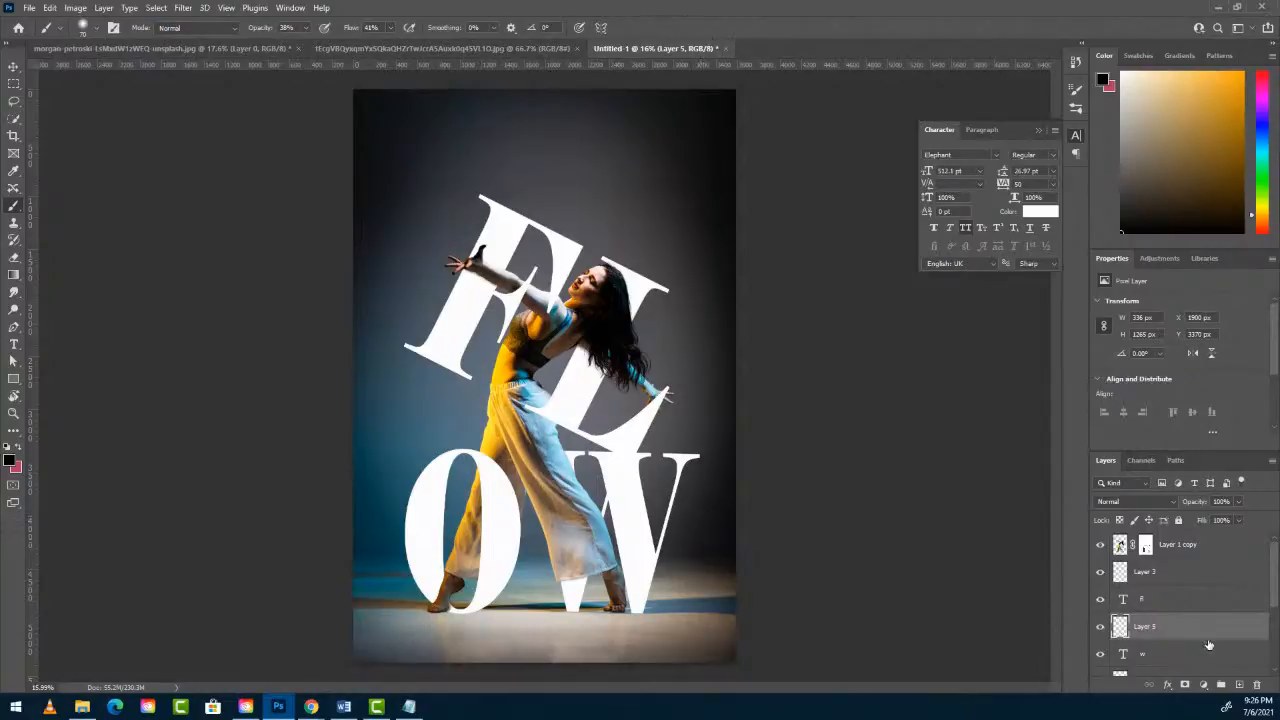
Duplicate the dancer cutout, Layer 1 copy, and apply the layer mask on the duplicate.
click(1120, 545)
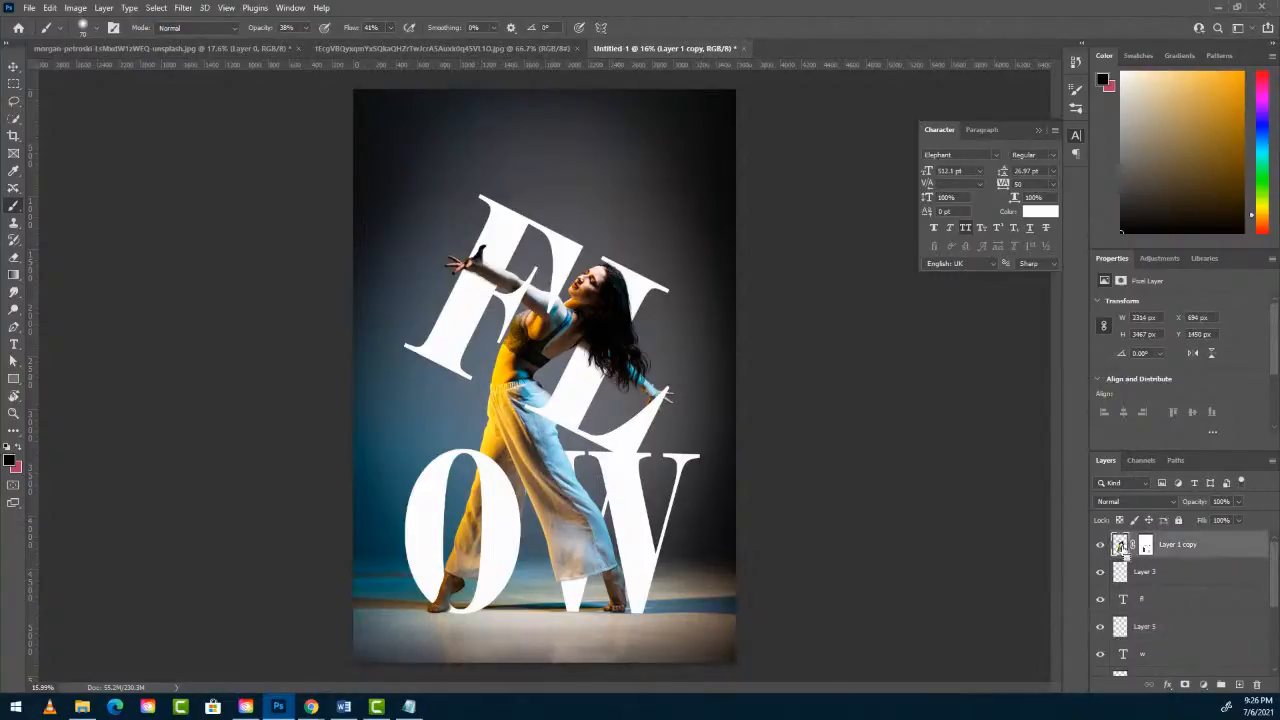
key(ctrl+j)
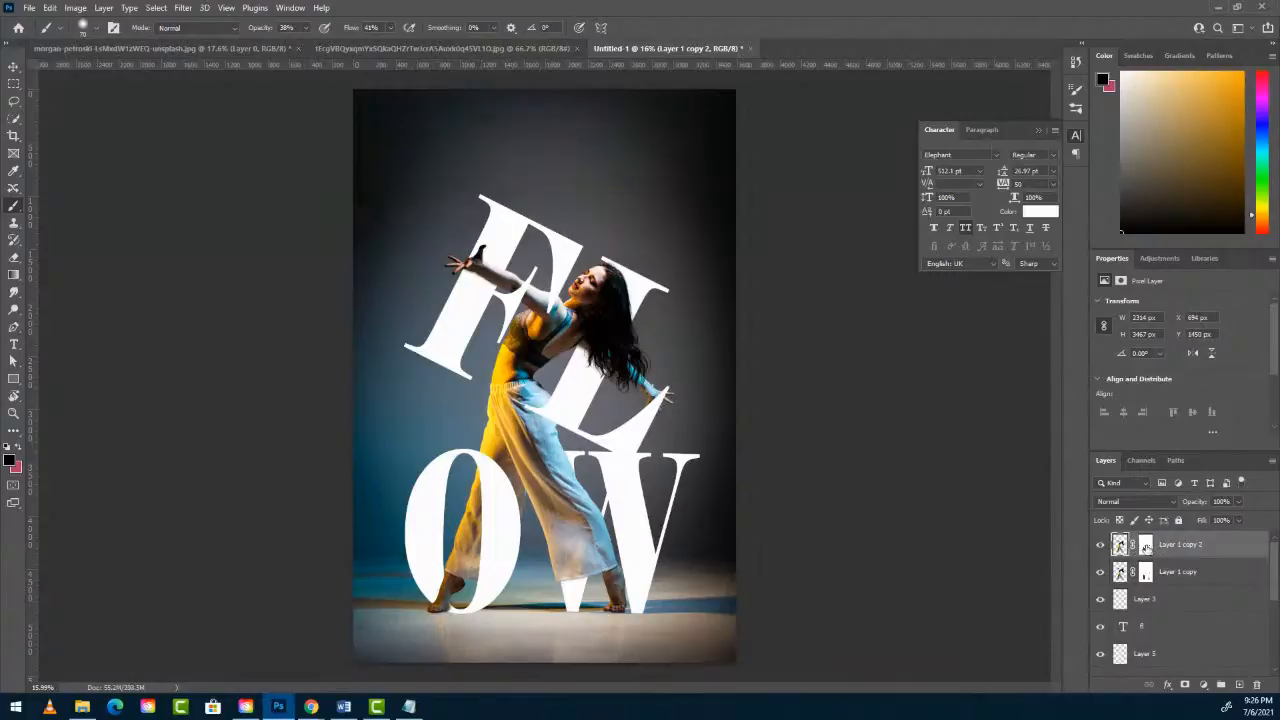
click(1146, 545)
right_click(1146, 545)
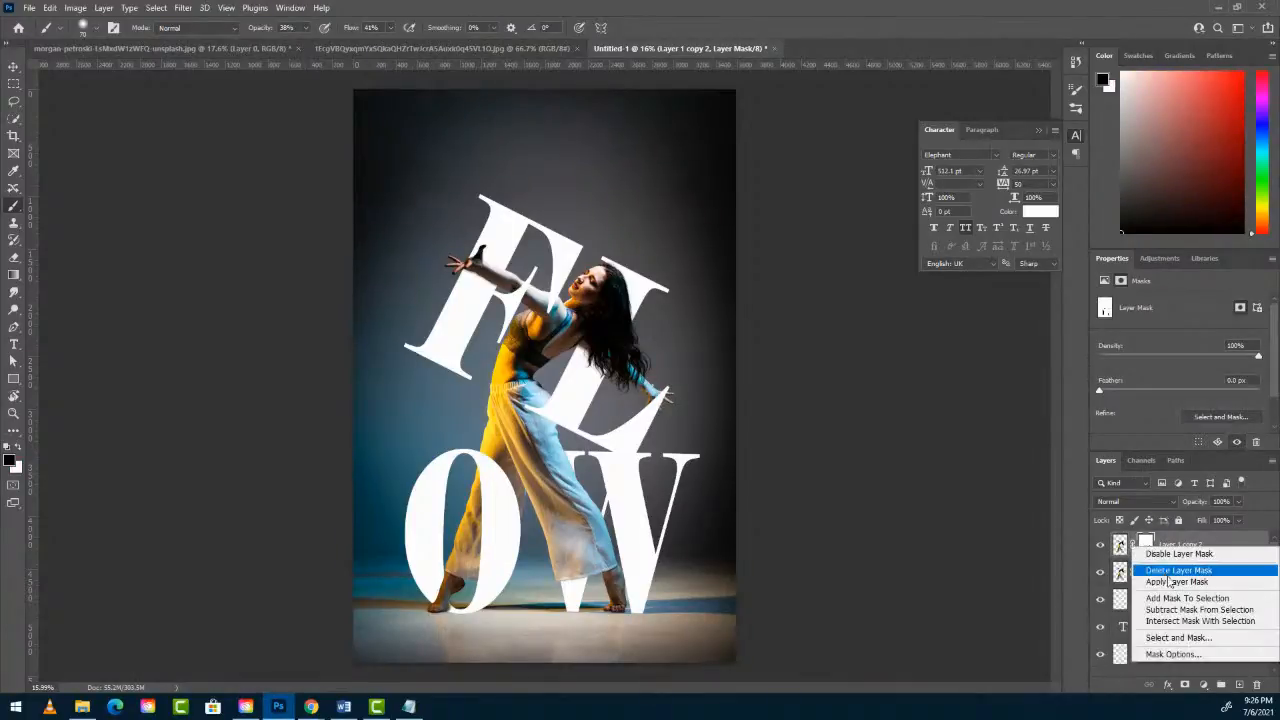
click(1160, 575)
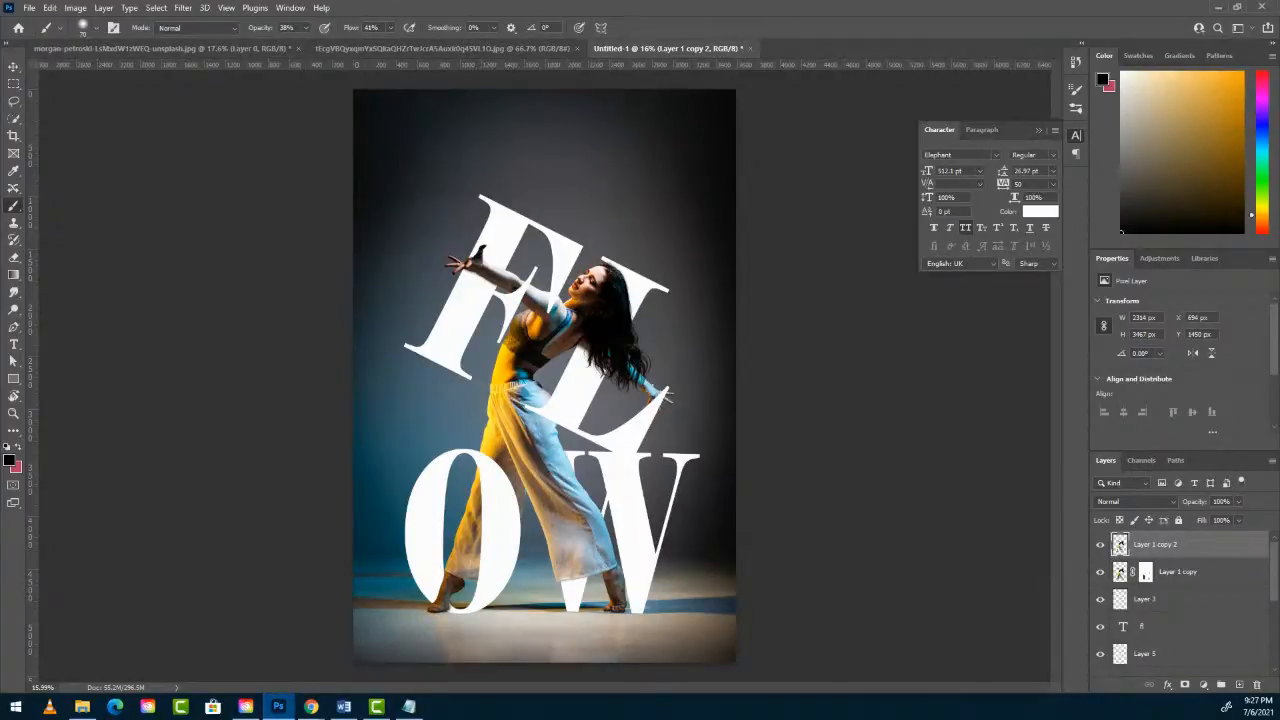
Load the duplicate cutout's outline as a selection, fill the silhouette with black, and deselect.
key(alt+BackSpace)
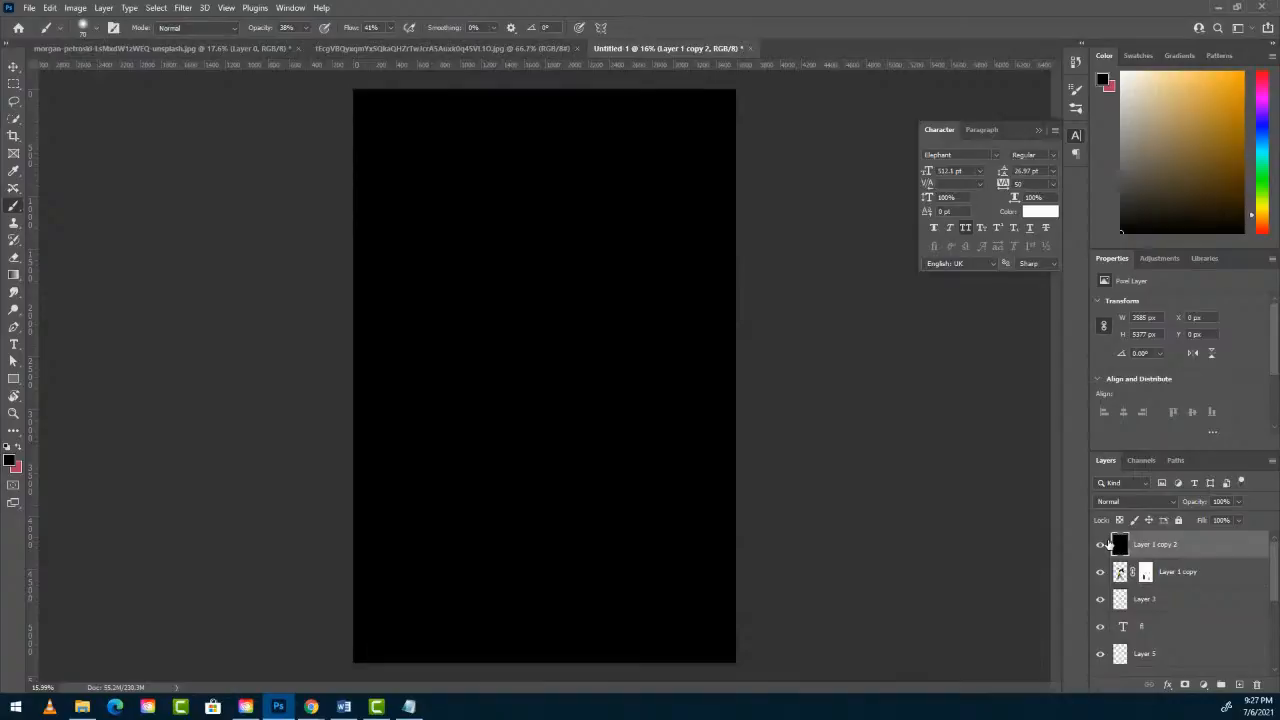
key(ctrl+z)
ctrl+click(1119, 546)
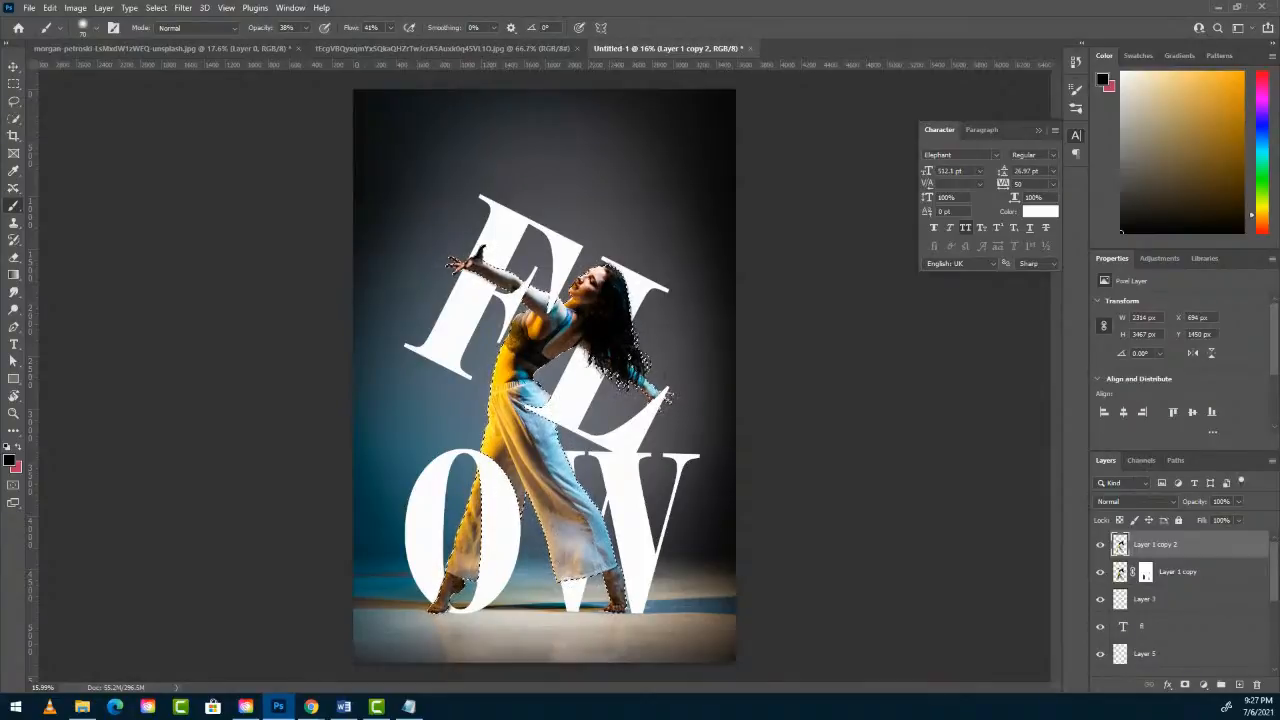
key(alt+BackSpace)
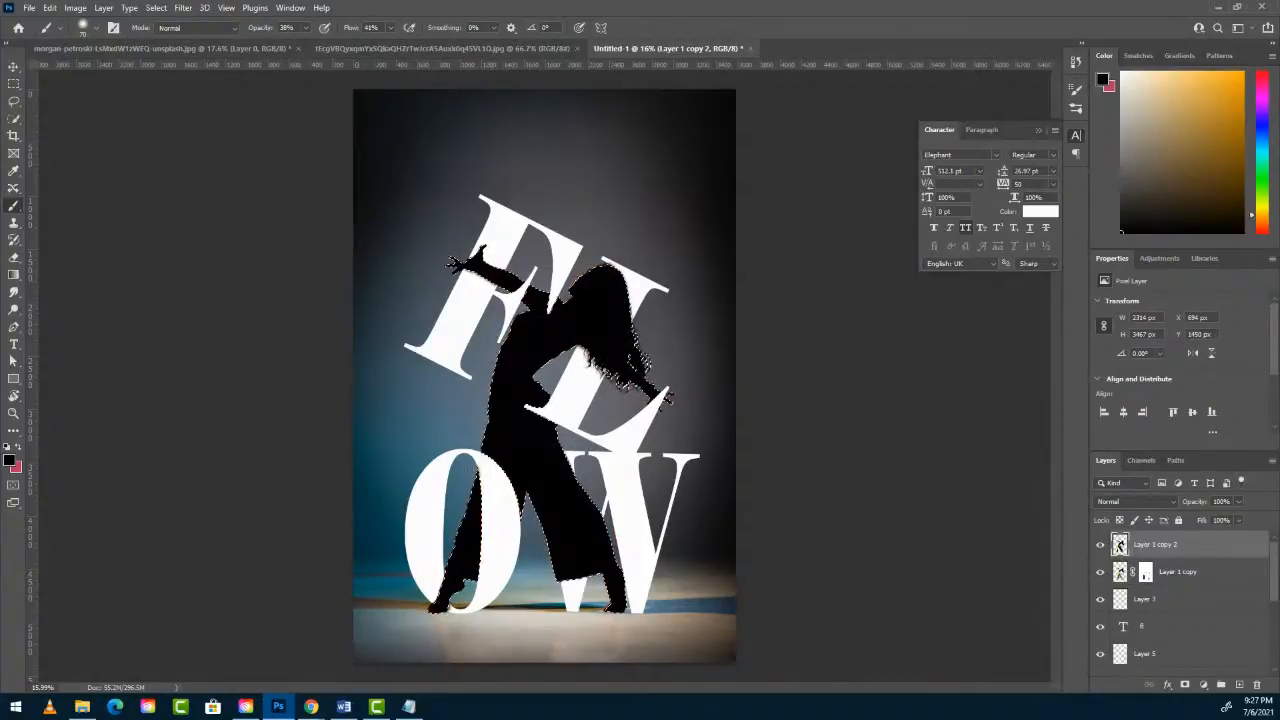
key(ctrl+d)
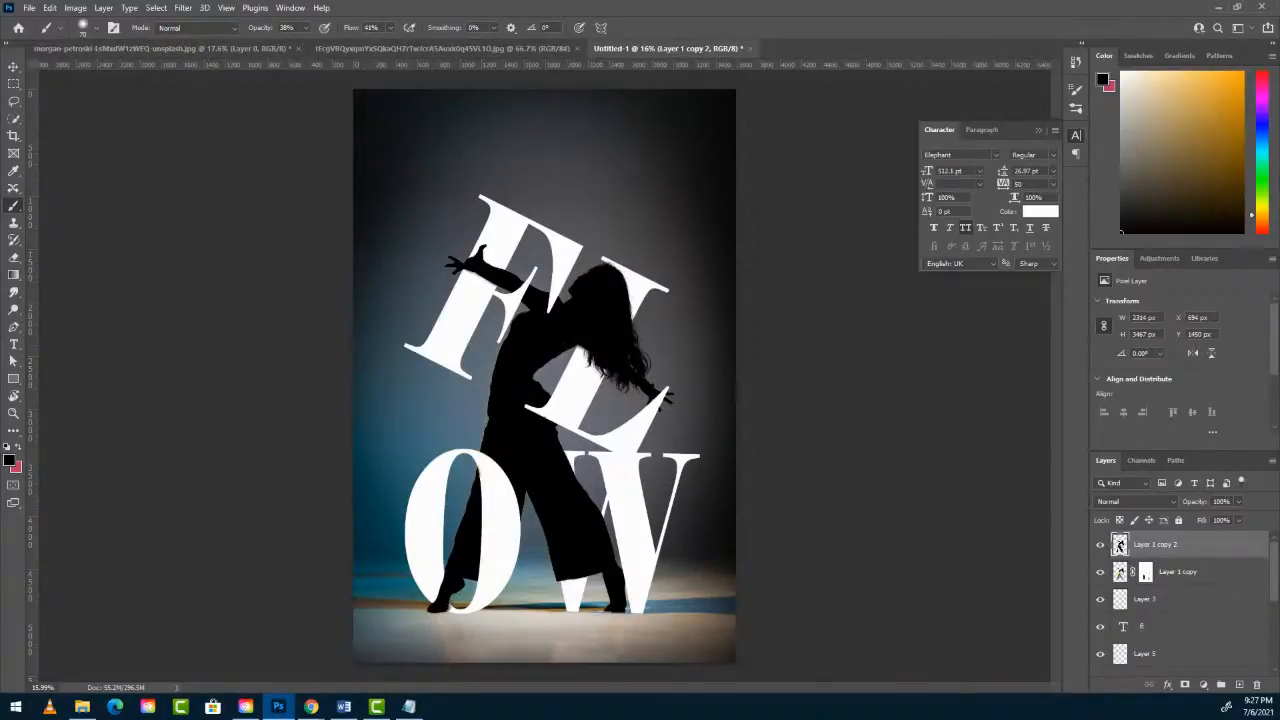
Place the black silhouette layer beneath the dancer cutout, Layer 1 copy, and nudge the silhouette to the right.
drag(1165, 546, 1162, 577)
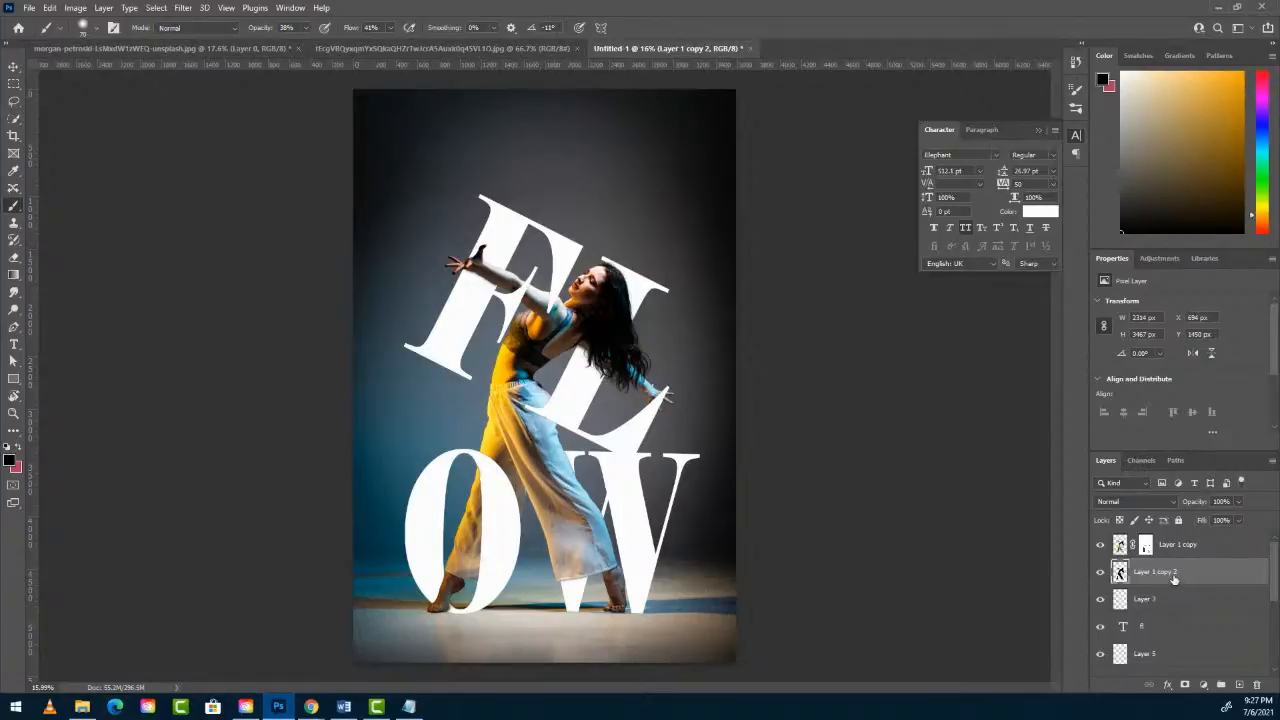
click(14, 67)
key(shift+Right)
key(shift+Right)
key(shift+Right)
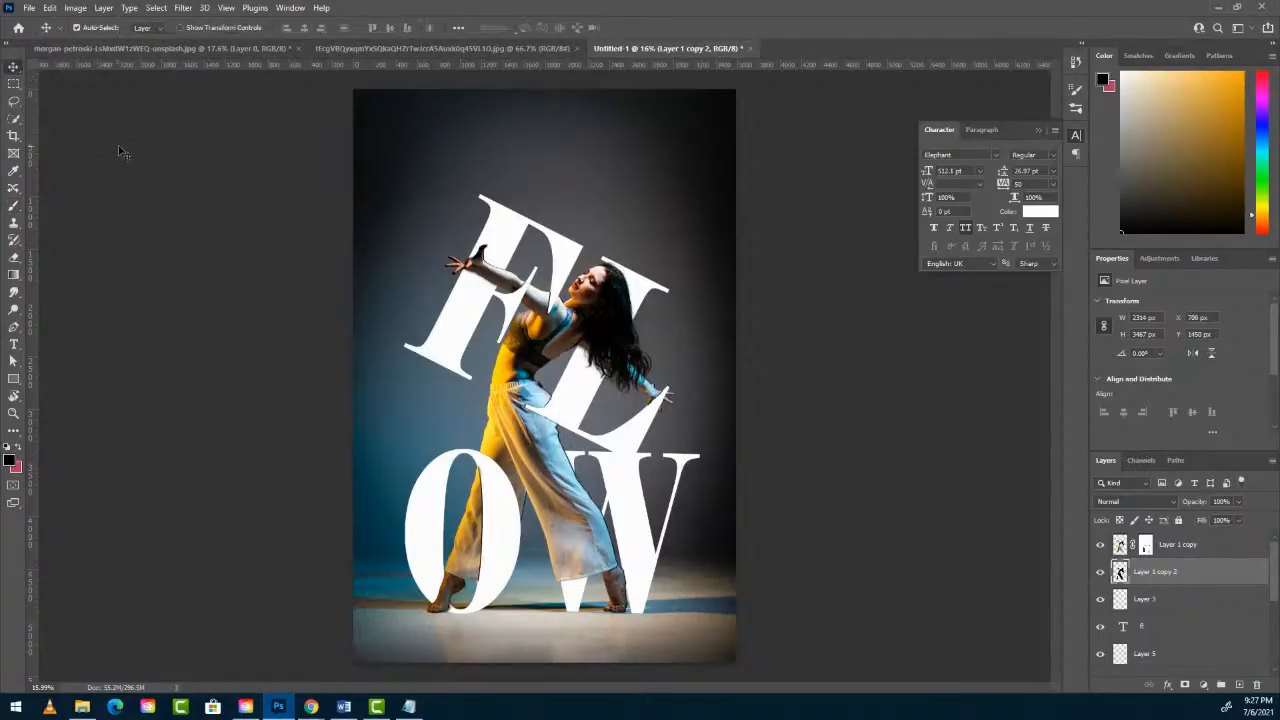
Nudge the black silhouette further to the right and soften it with a Gaussian Blur.
key(shift+Right)
key(shift+Right)
key(shift+Right)
key(shift+Right)
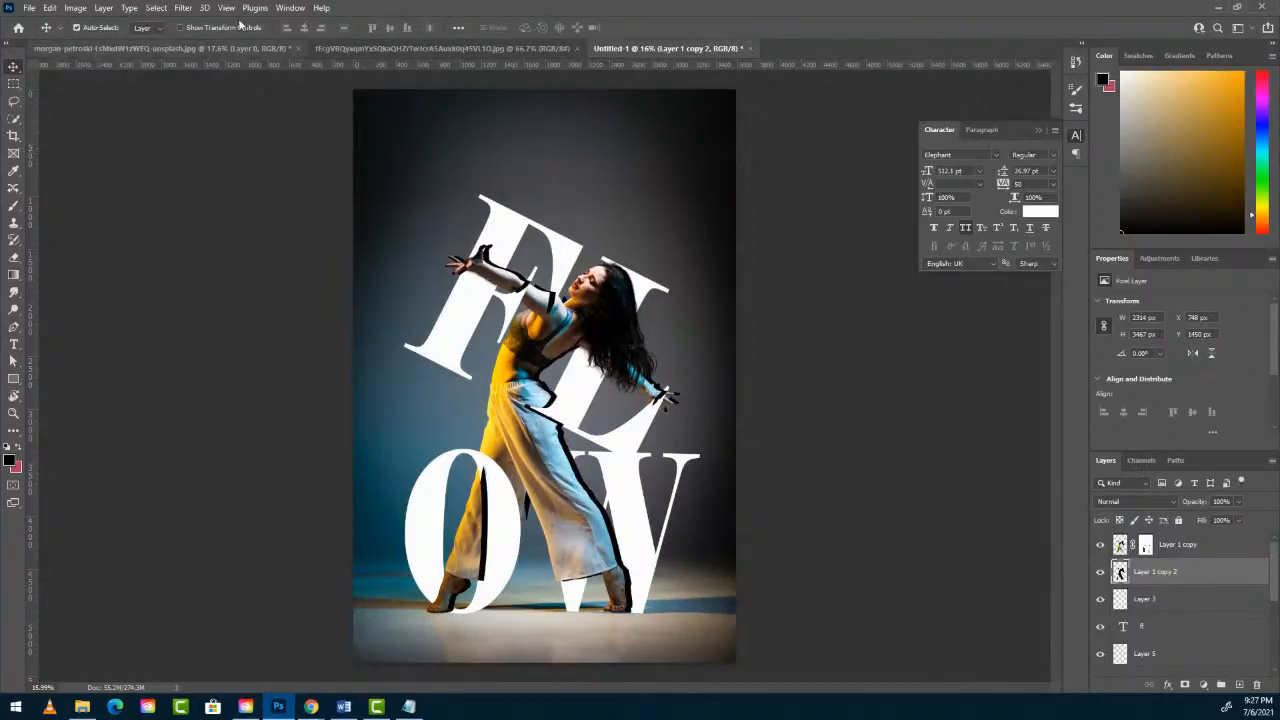
click(181, 8)
mouse_move(186, 171)
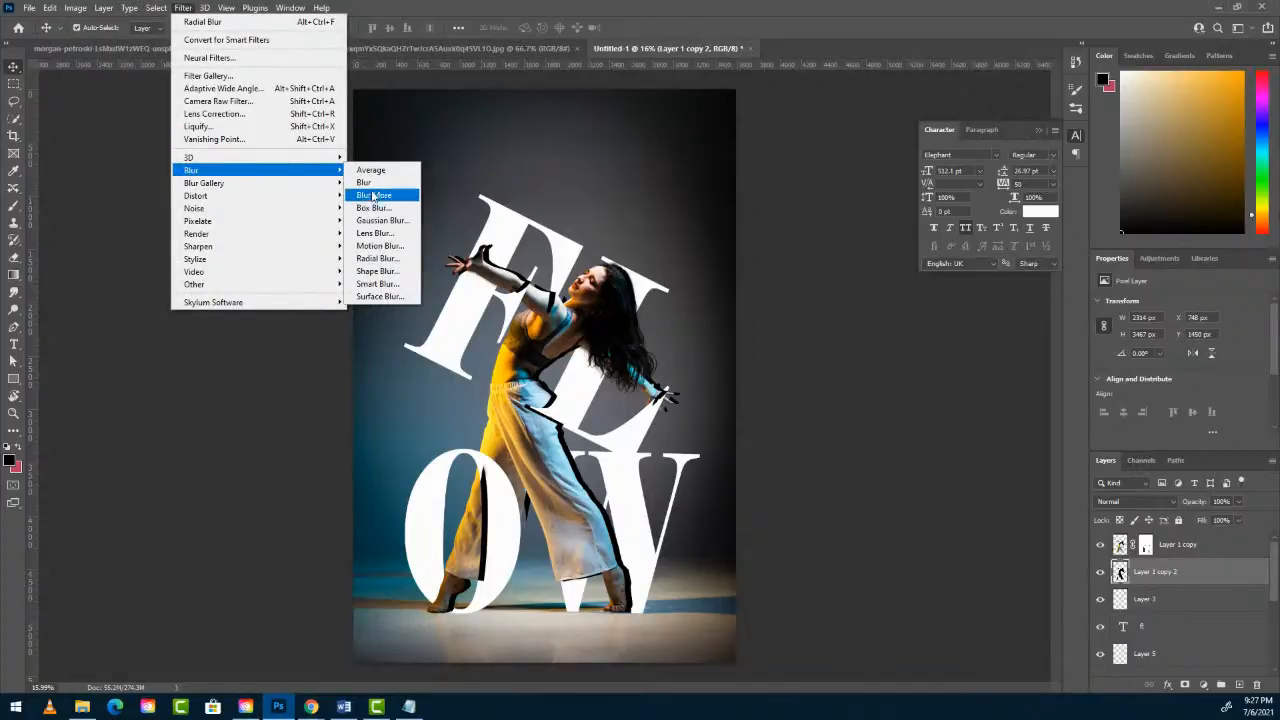
click(380, 221)
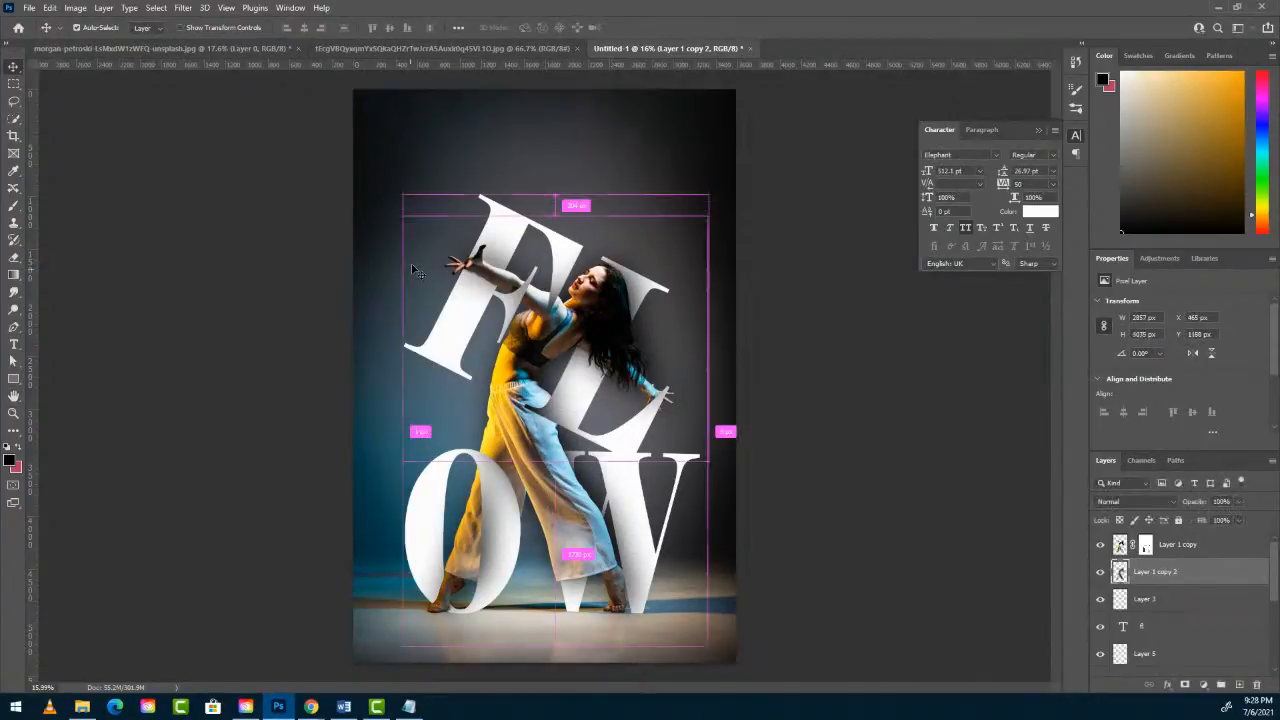
Distort the blurred silhouette so it slants to the right behind the dancer, with its base narrowed around her feet.
key(ctrl+t)
right_click(472, 274)
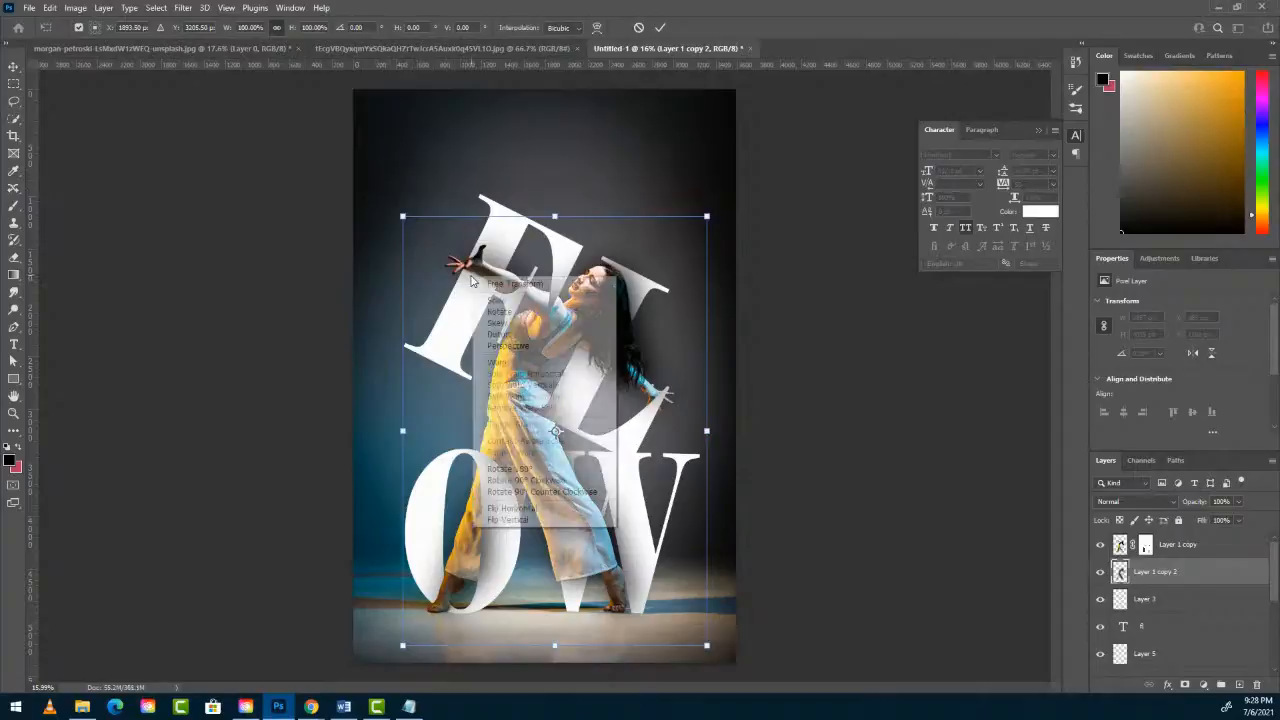
click(528, 334)
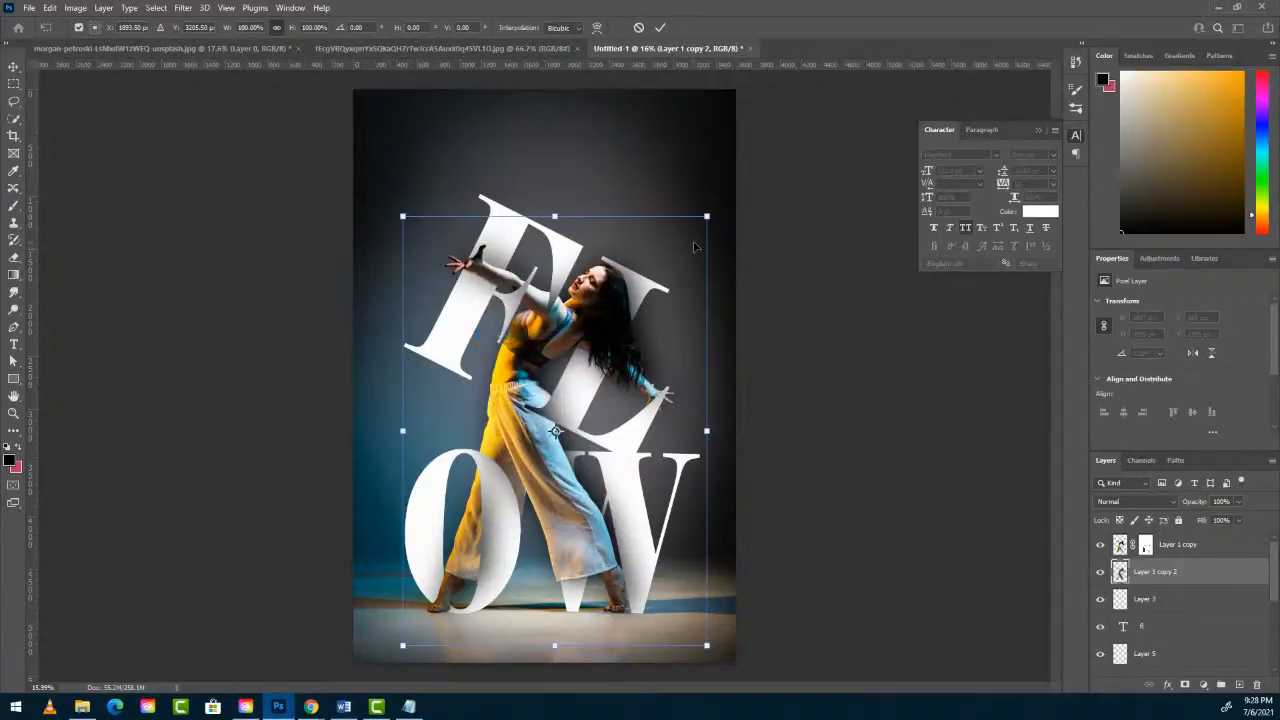
drag(707, 216, 872, 327)
drag(404, 215, 629, 255)
drag(872, 330, 875, 384)
drag(707, 648, 661, 631)
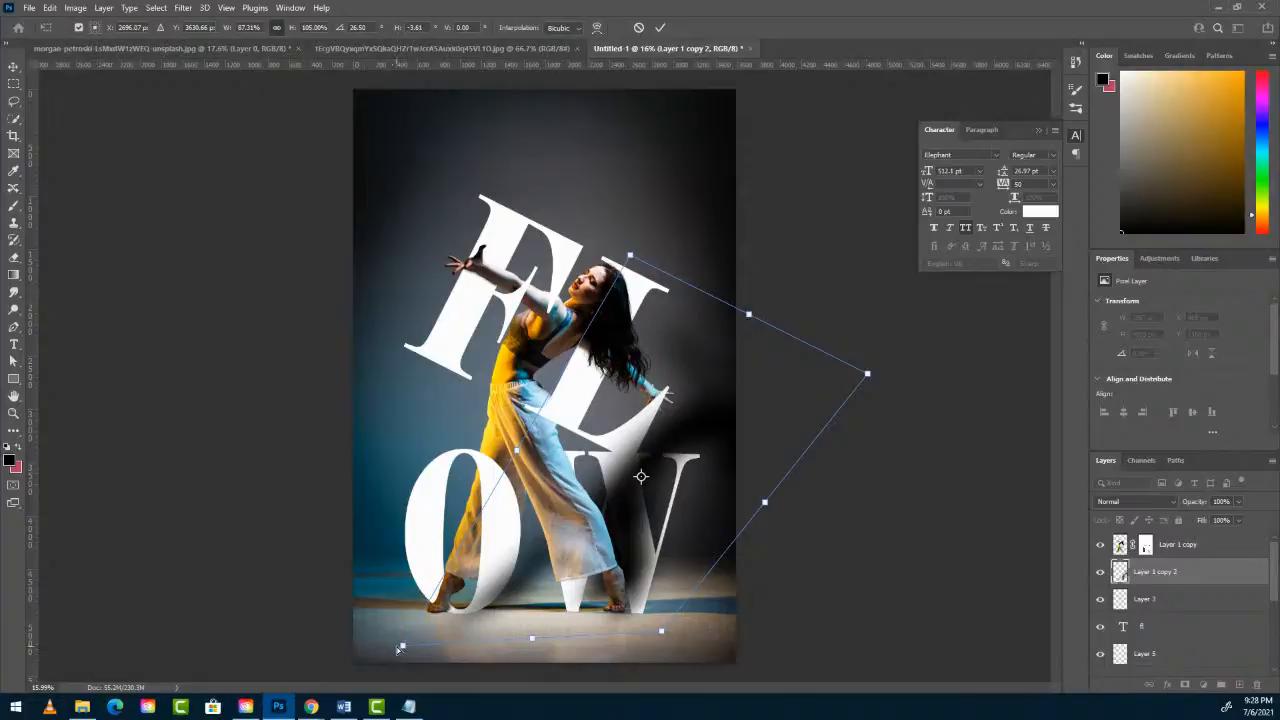
drag(403, 647, 408, 638)
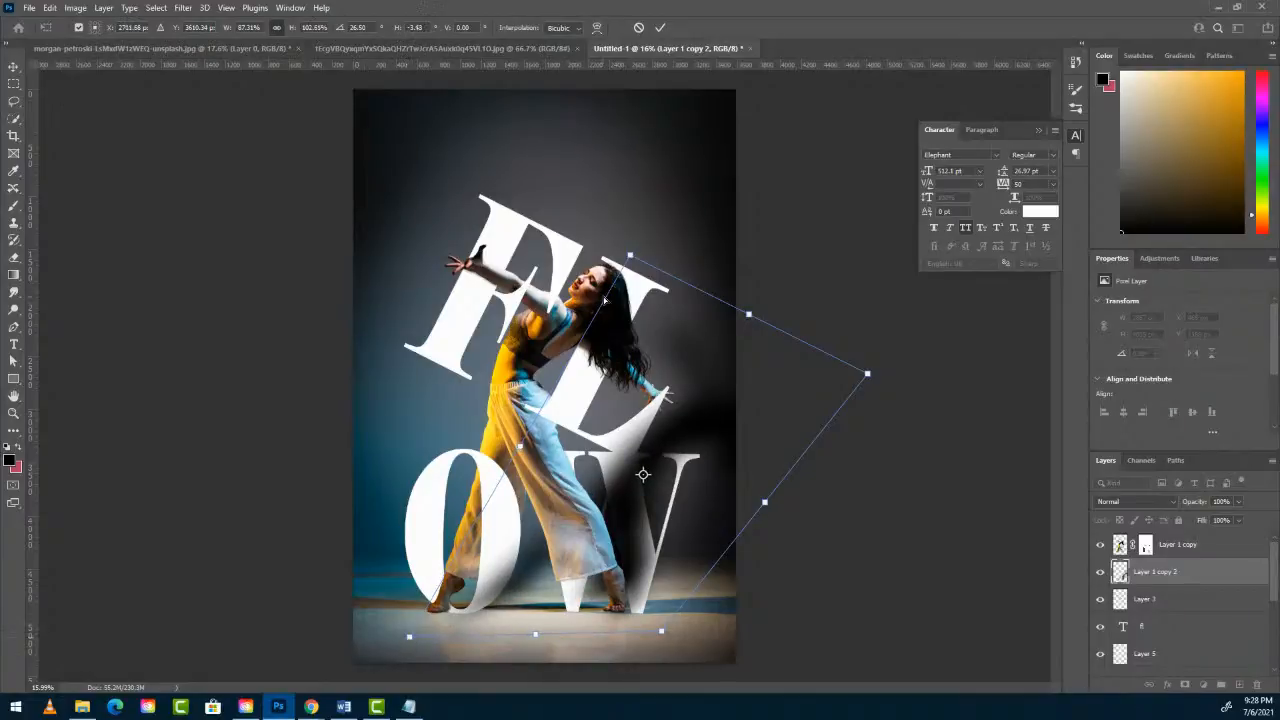
drag(630, 256, 541, 226)
drag(868, 375, 771, 272)
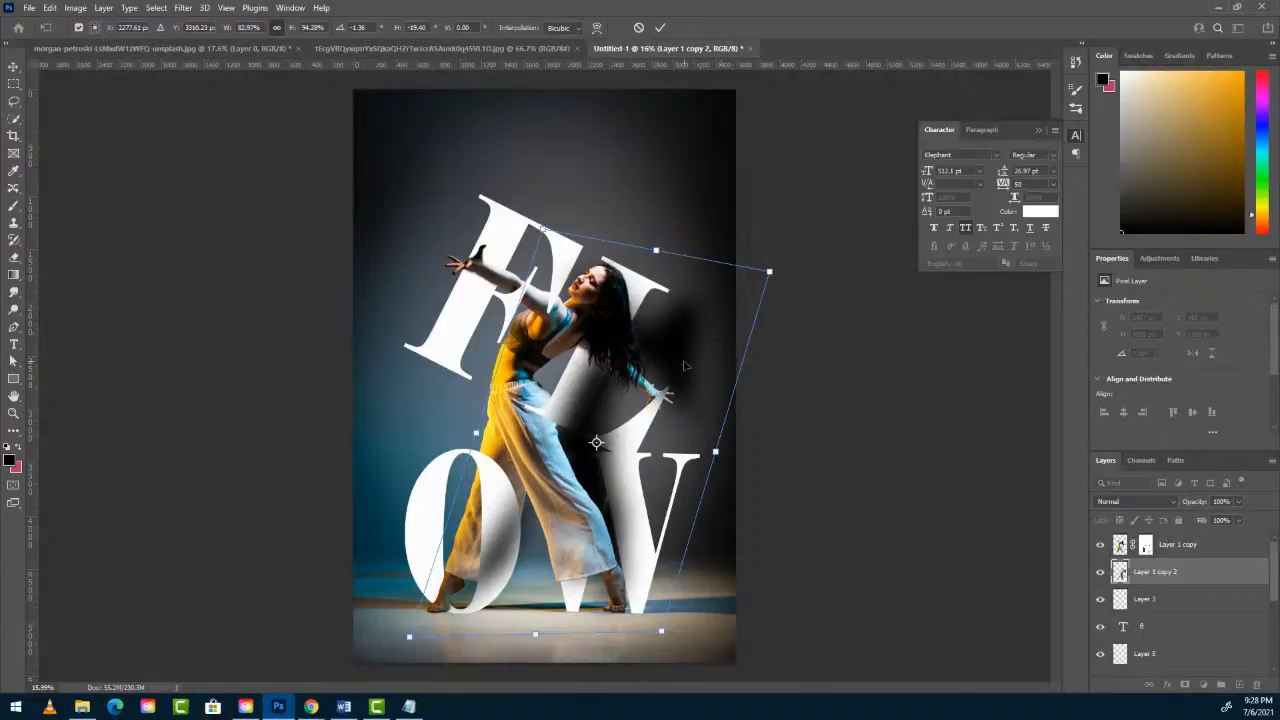
key(Return)
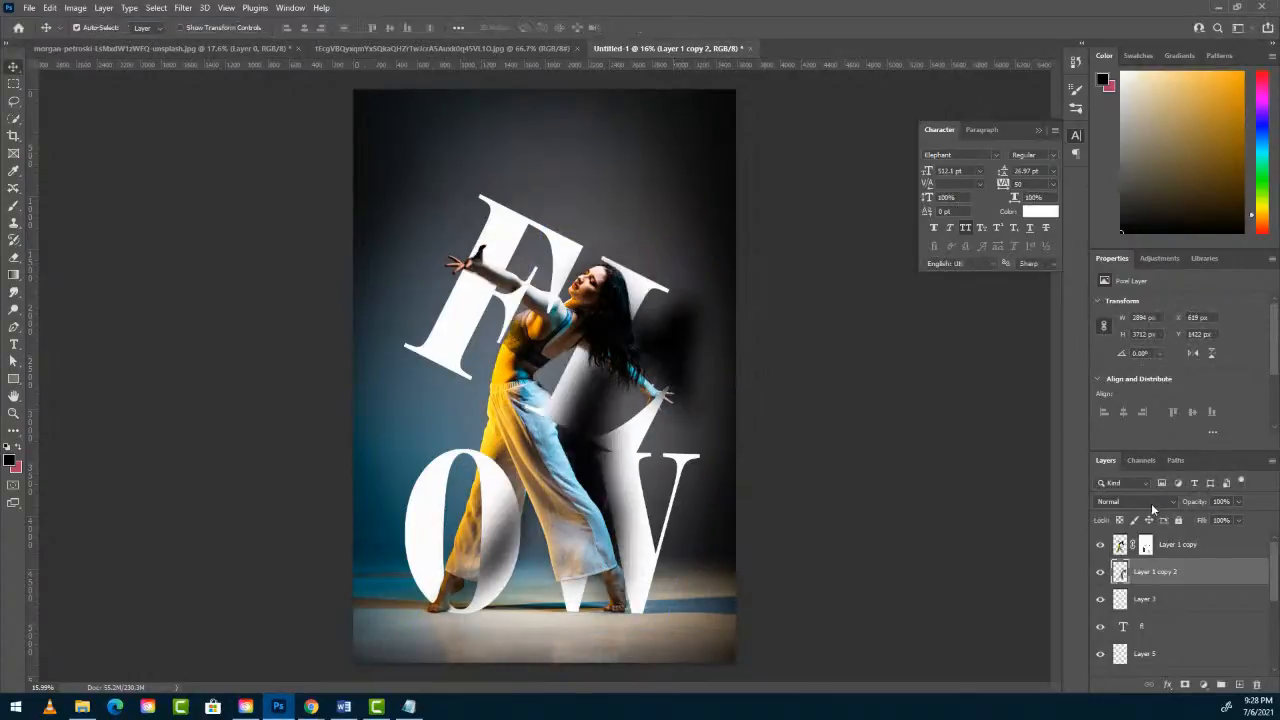
Lower the blurred silhouette layer's opacity to 18% and hide the layer.
mouse_move(1203, 505)
mouse_down()
mouse_move(1172, 500)
mouse_move(1193, 506)
mouse_up()
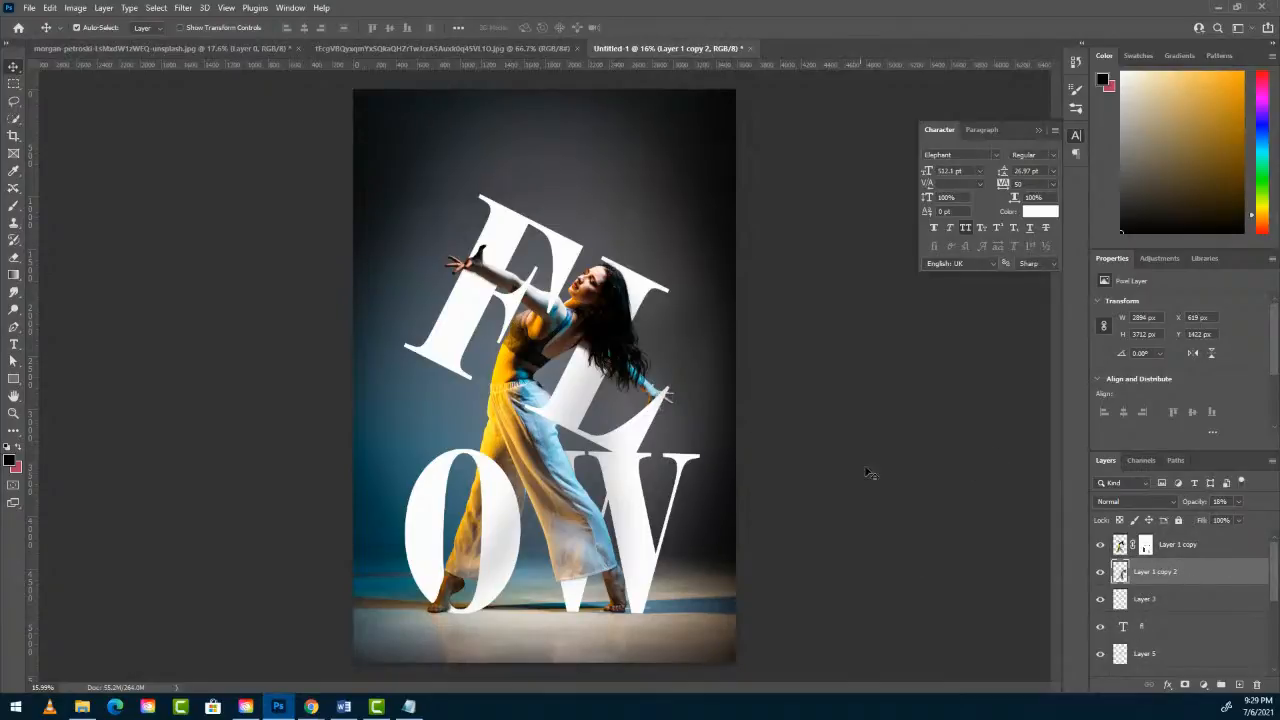
click(1101, 572)
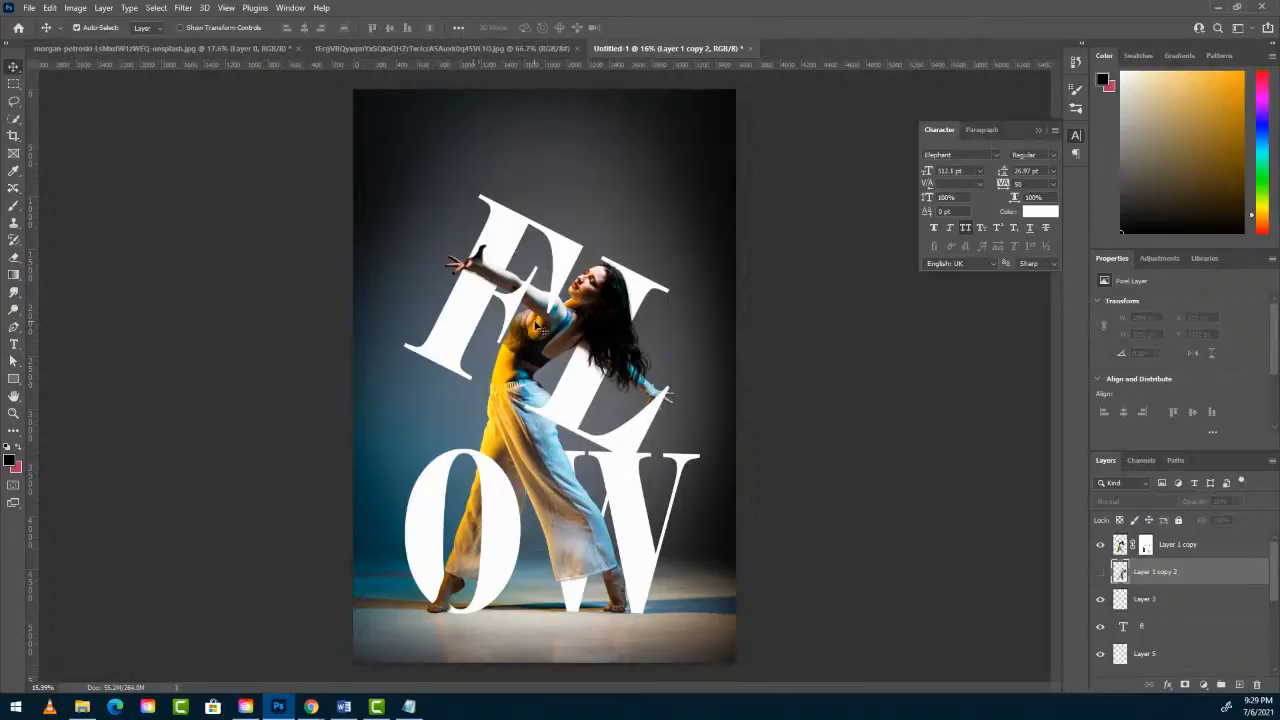
Examine the lettering's gradient colours in the reference FLOW poster with the Eyedropper.
click(447, 51)
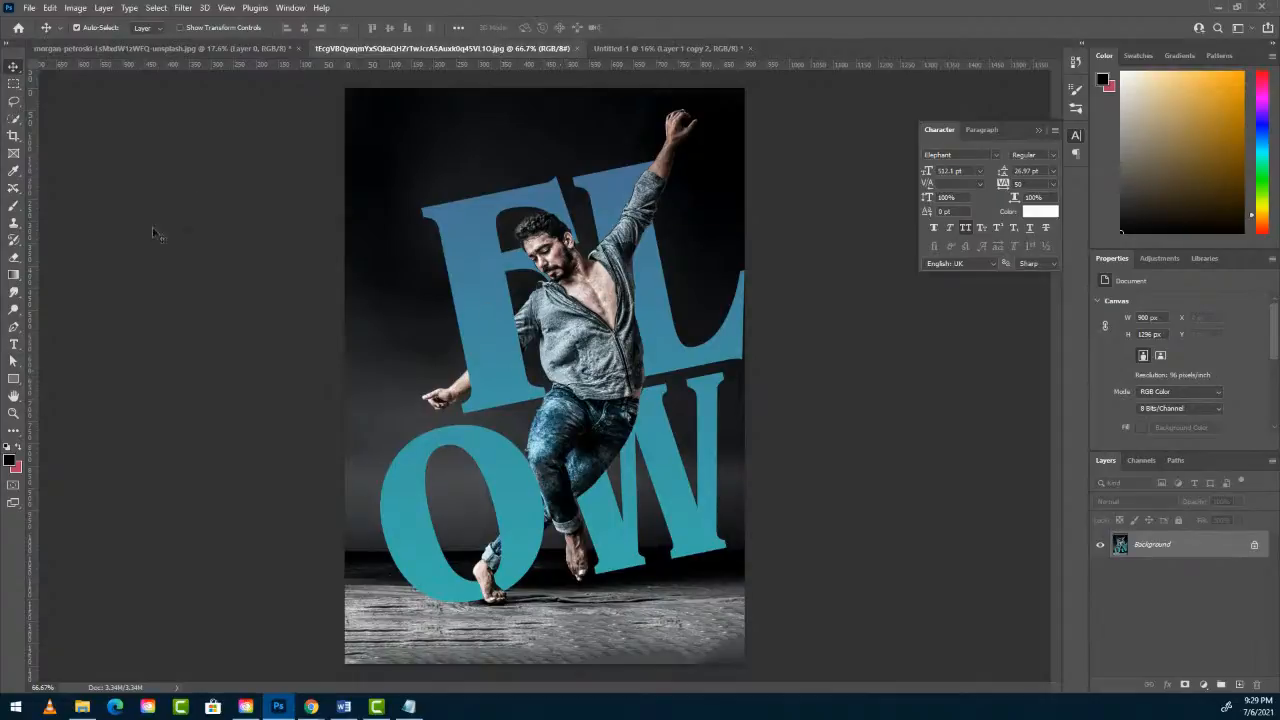
click(14, 171)
click(486, 203)
drag(488, 204, 565, 400)
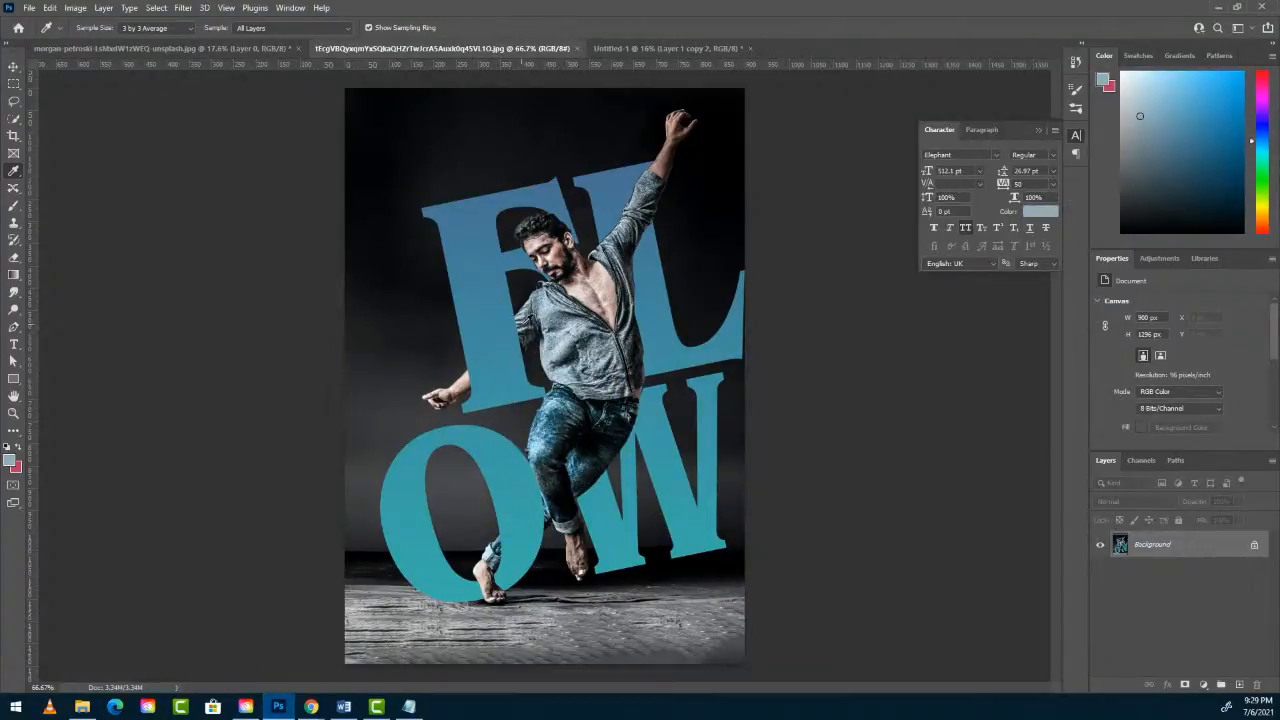
In the Untitled-1 poster, sample dark orange from the dancer's torso as background colour and bright yellow from her trousers as foreground colour.
click(632, 52)
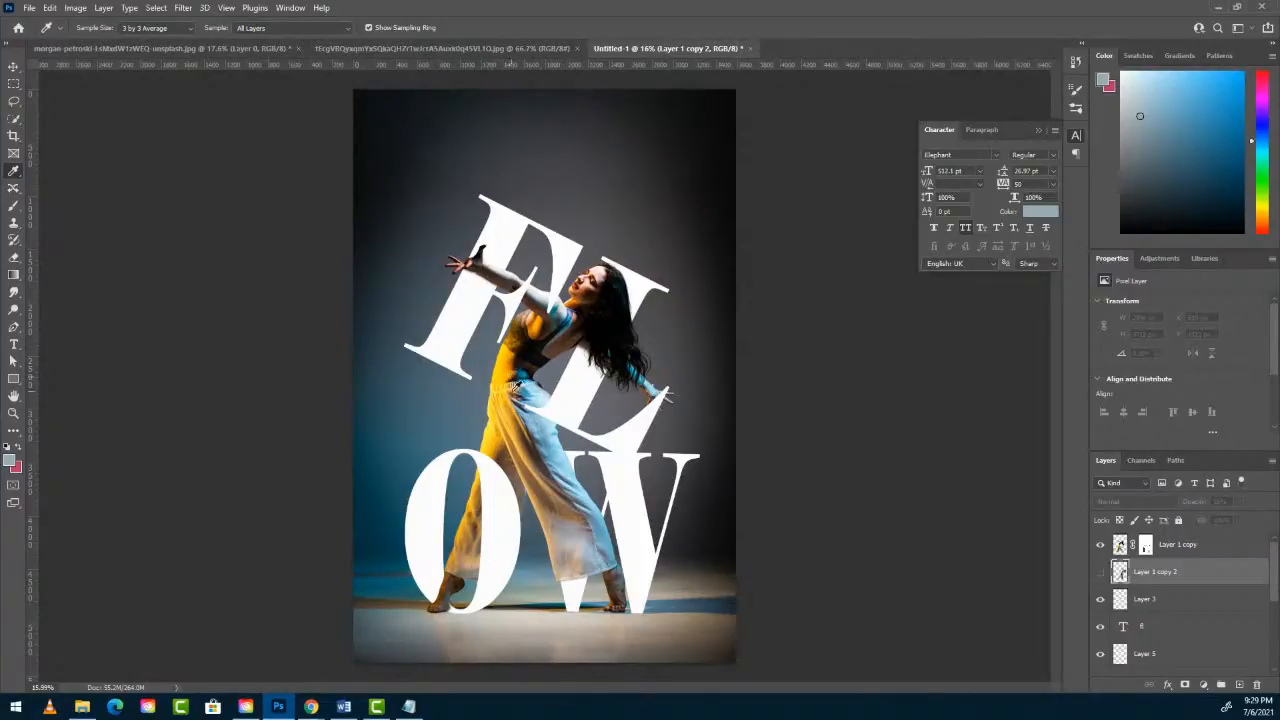
click(510, 358)
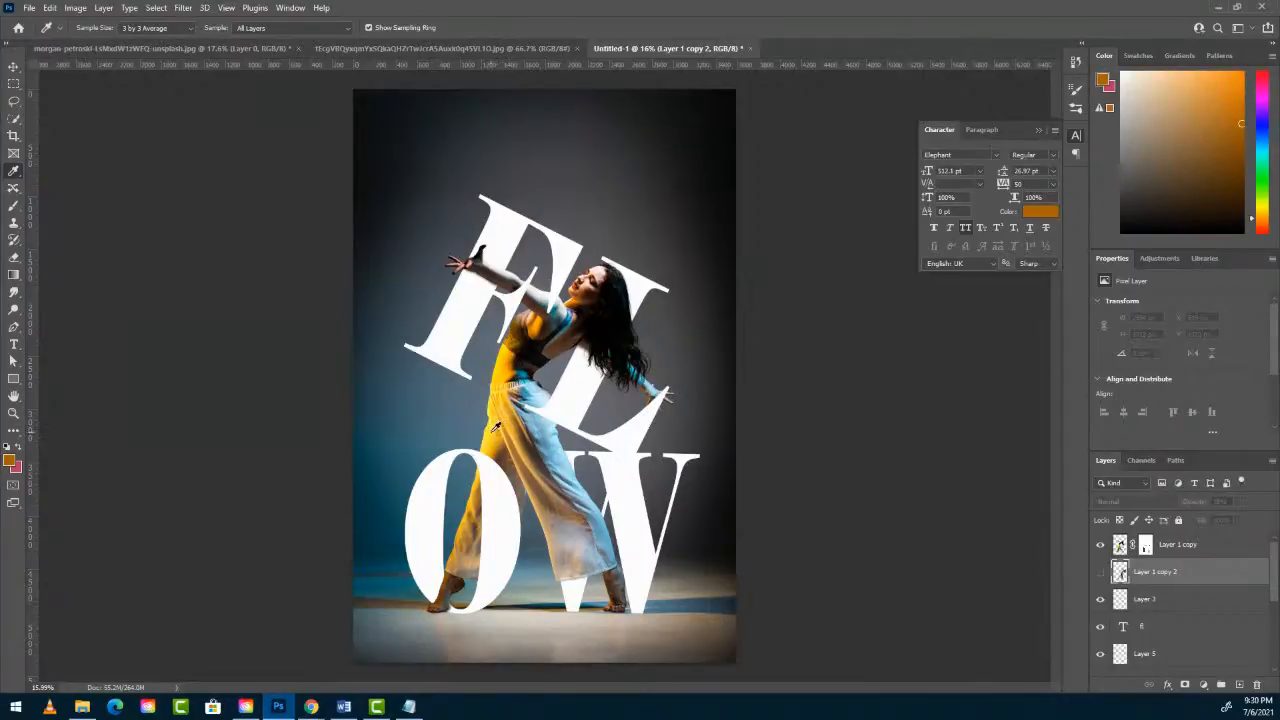
click(19, 449)
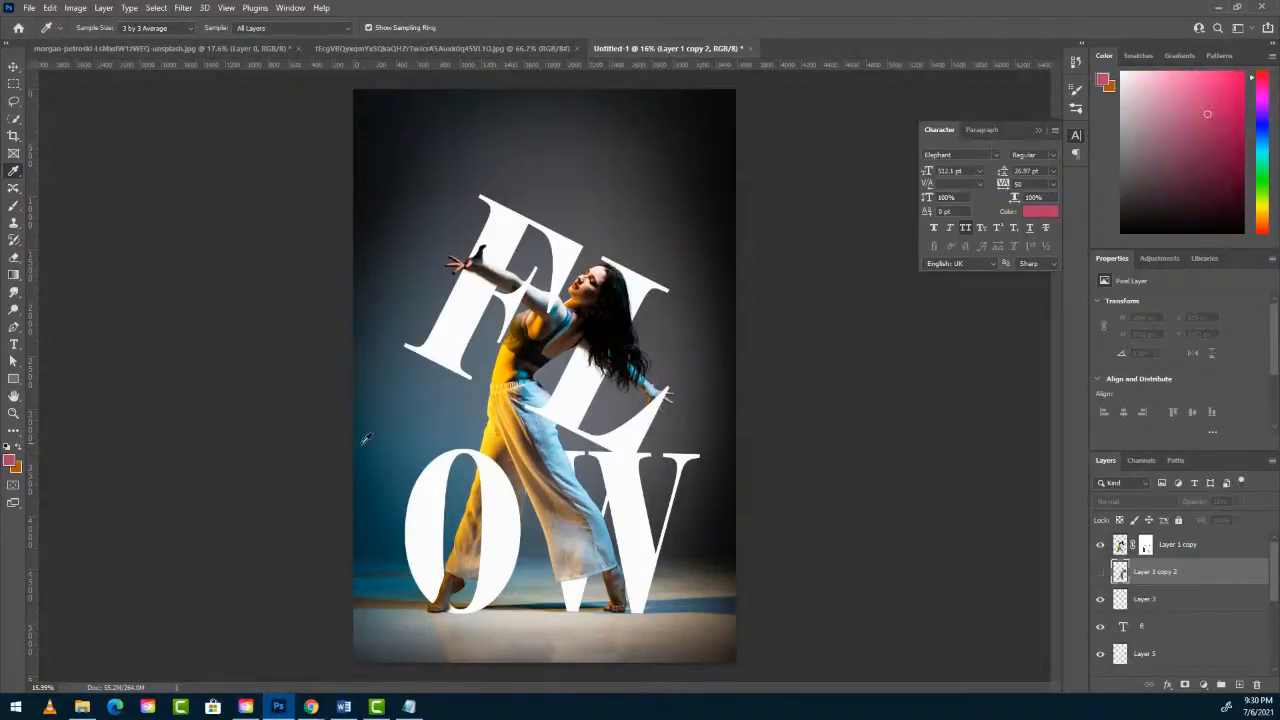
click(494, 426)
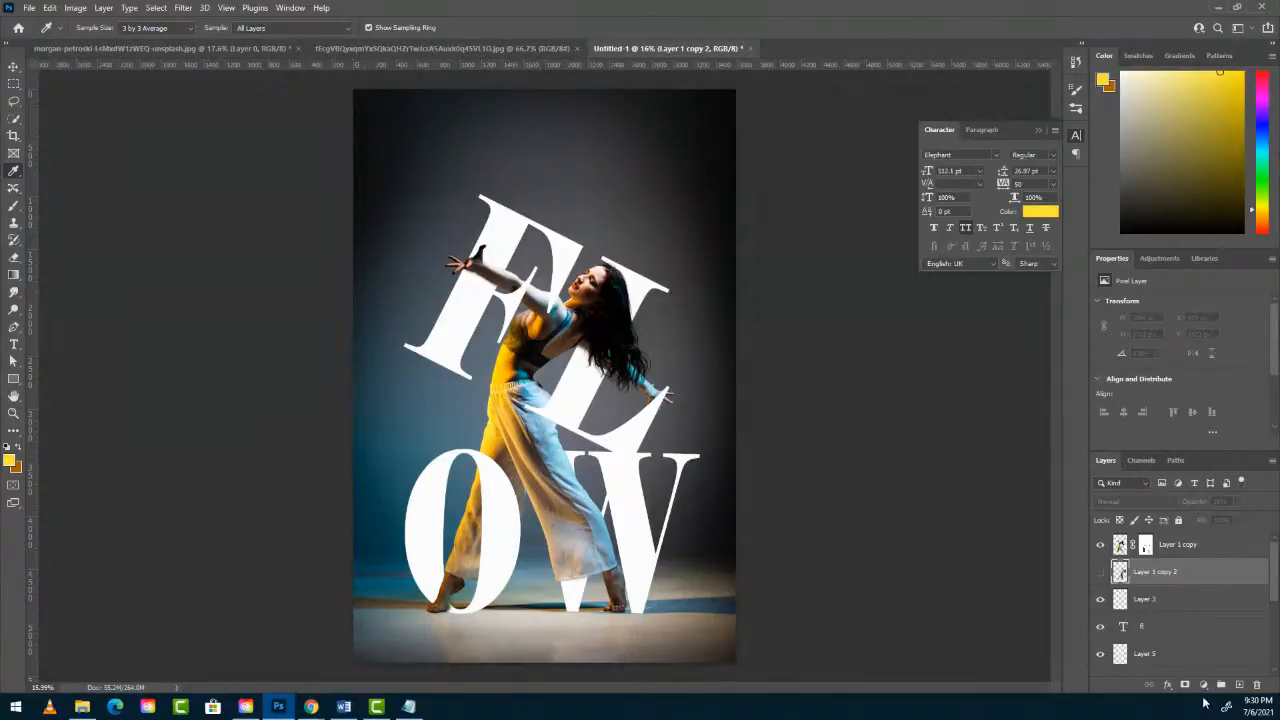
Add a gradient fill layer blending yellow into dark orange above the FL text layer and clip it to those letters.
click(1178, 625)
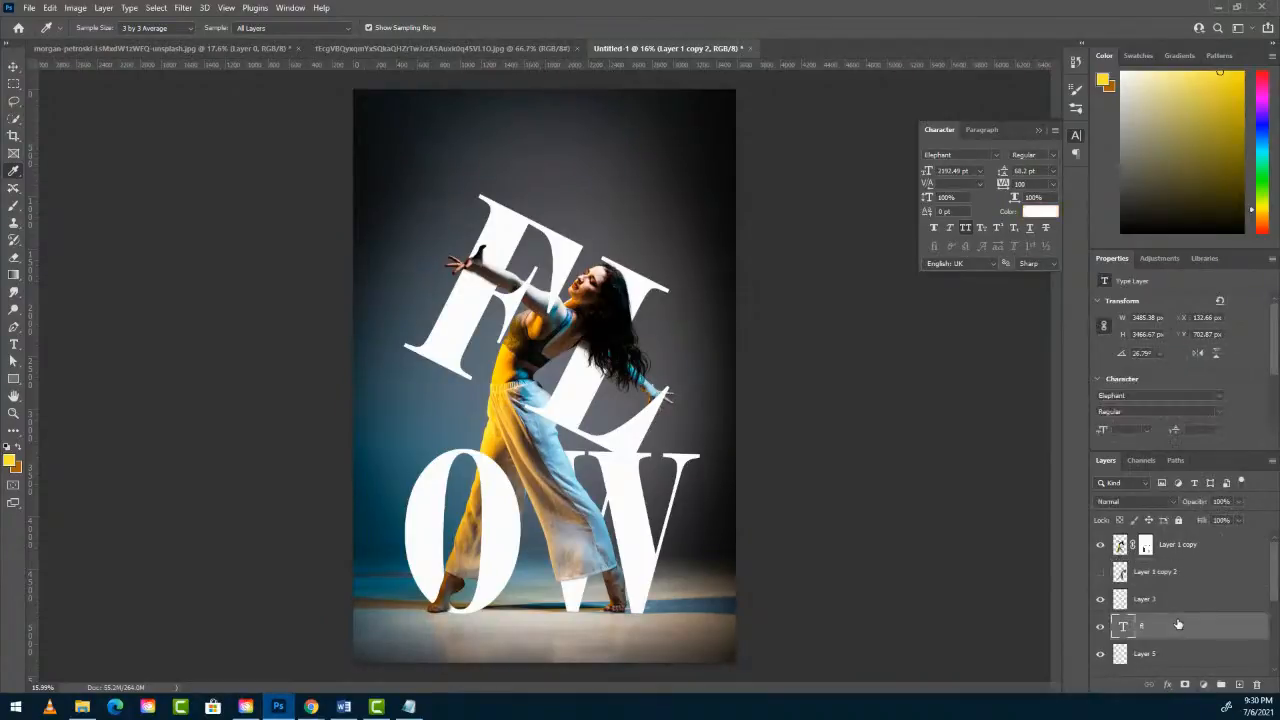
click(1203, 686)
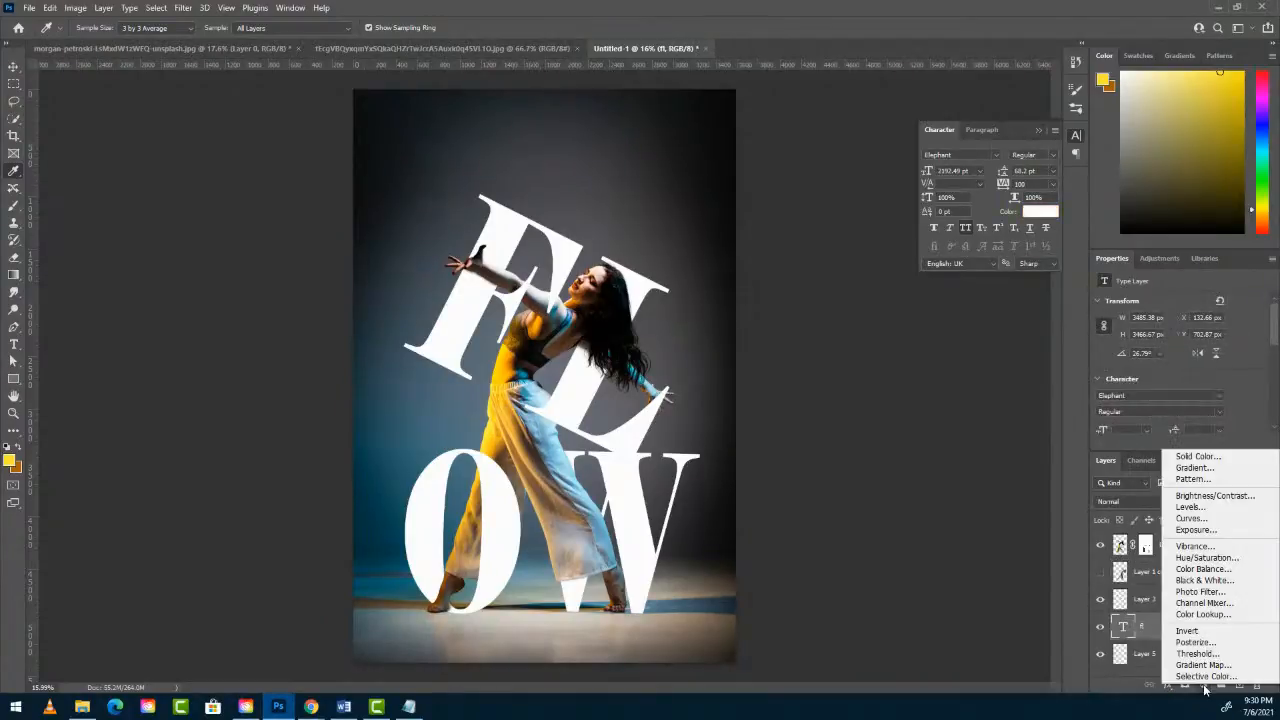
click(1200, 468)
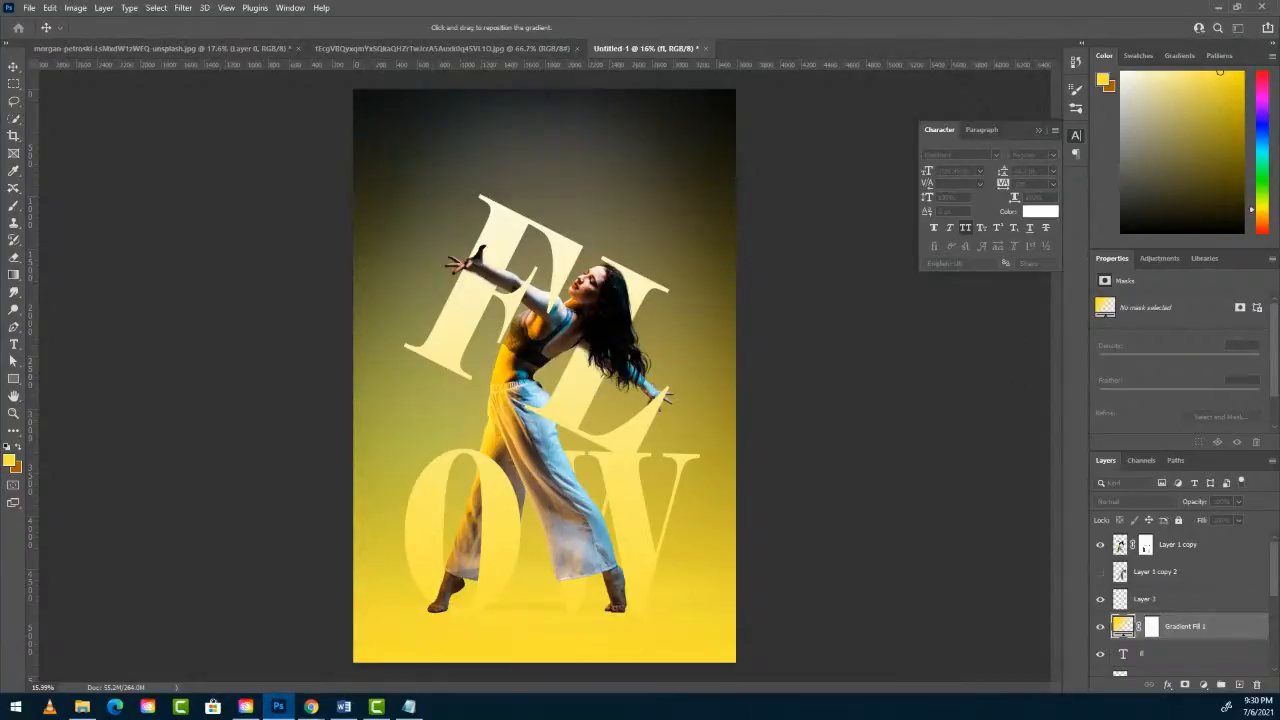
key(i)
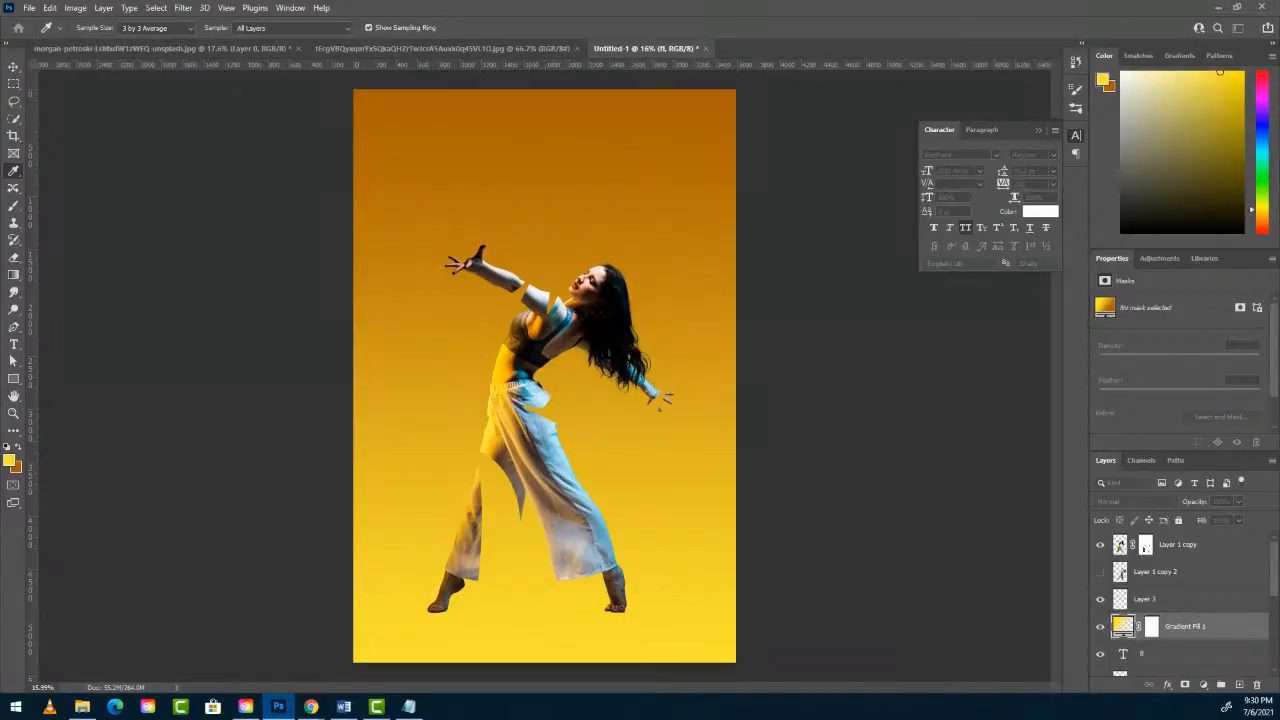
key(Return)
drag(1165, 636, 1176, 634)
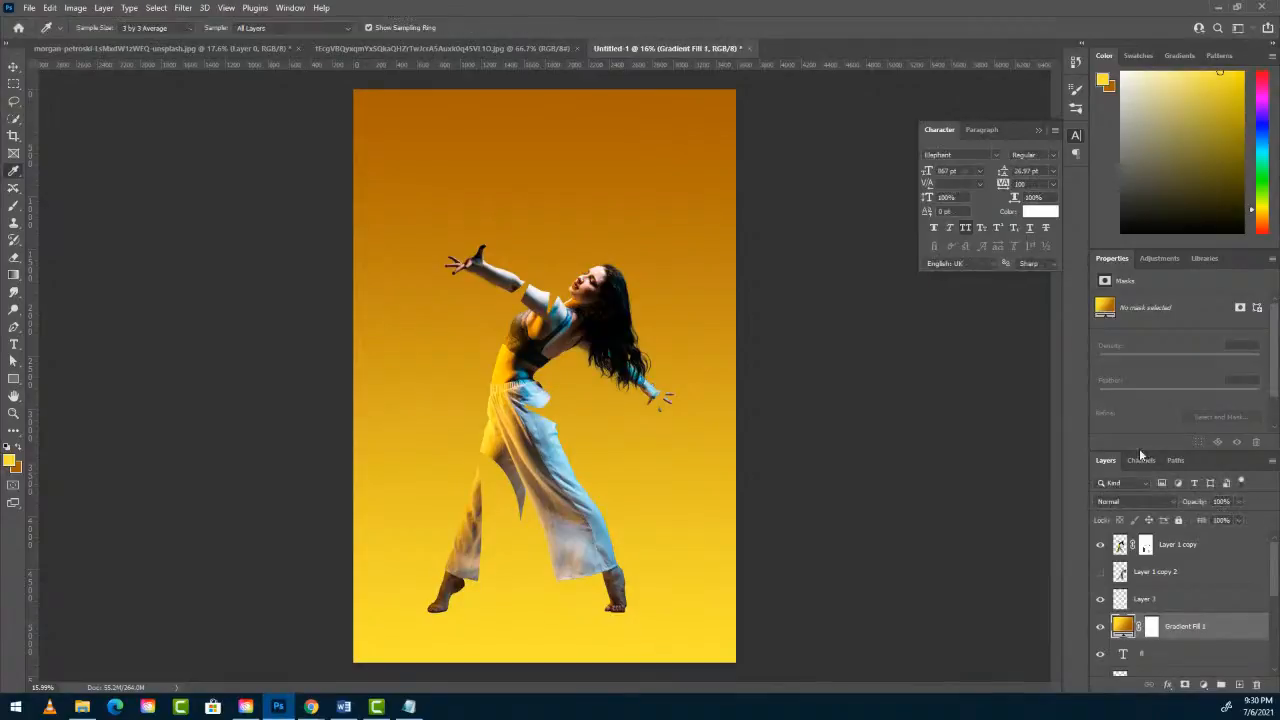
alt+click(1182, 640)
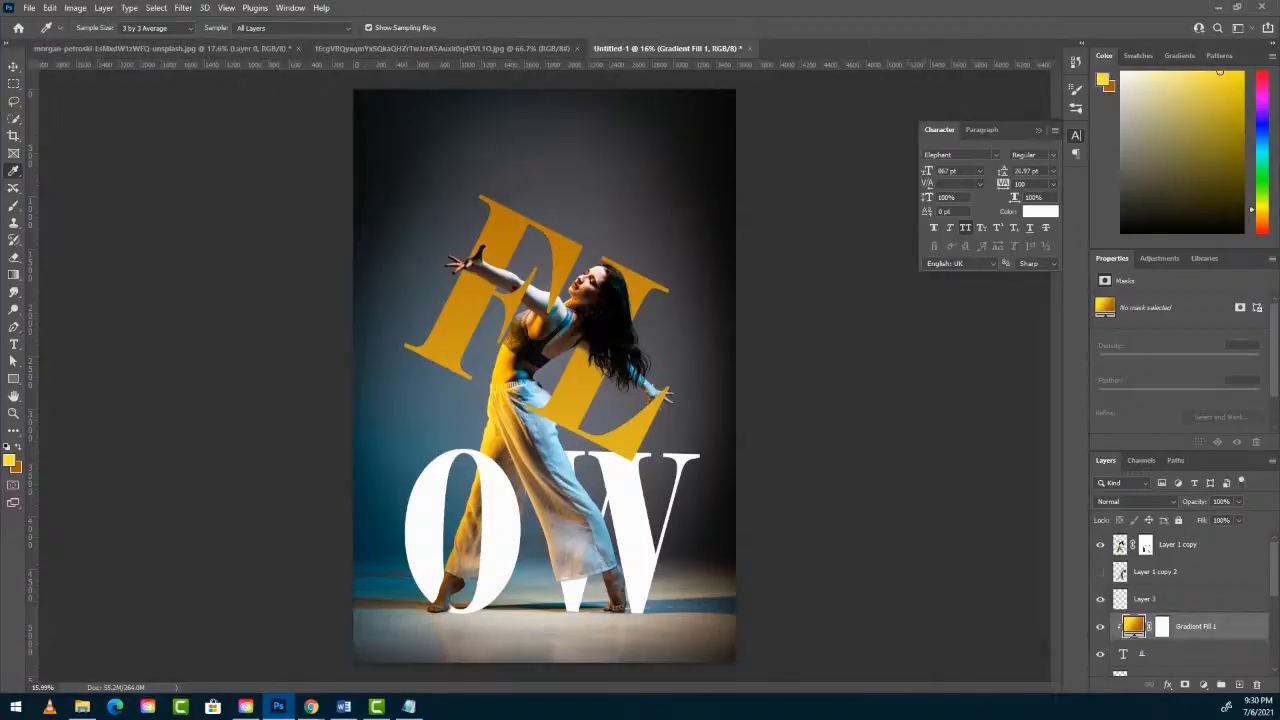
Duplicate the gradient fill directly above the W text layer and clip the copy to that letter.
scroll(1211, 560, down, 2)
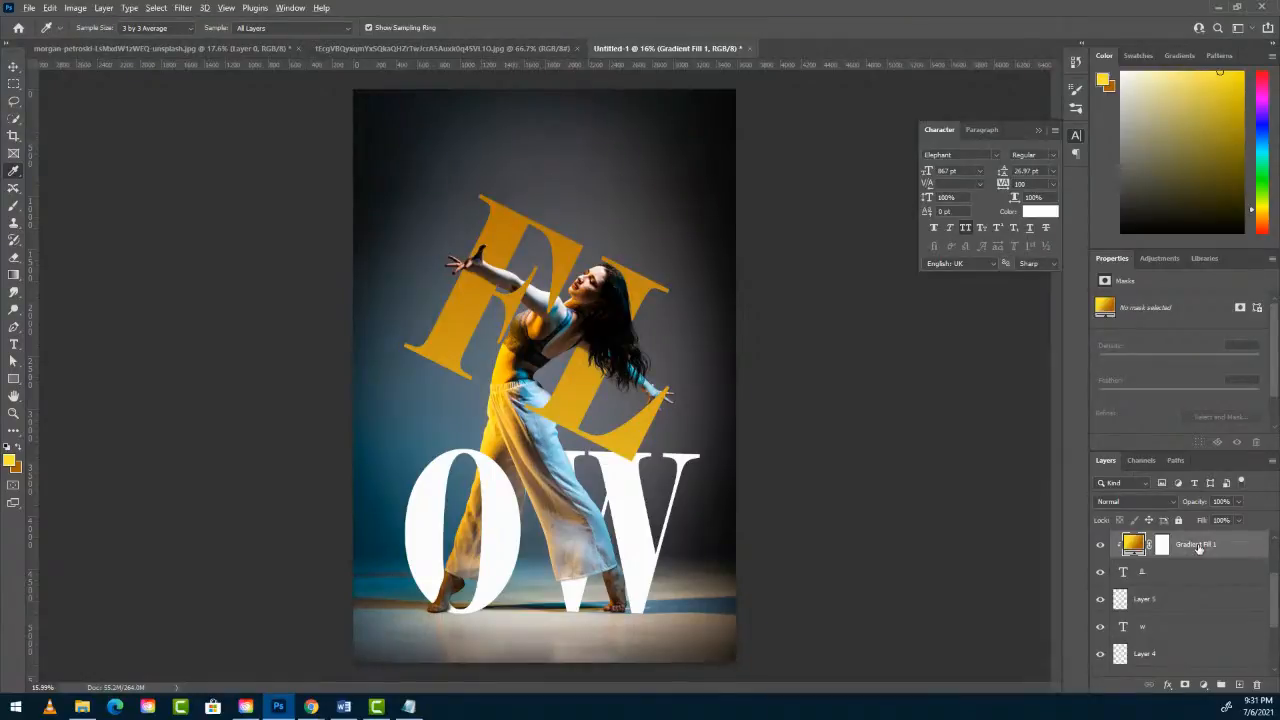
drag(1201, 548, 1206, 592)
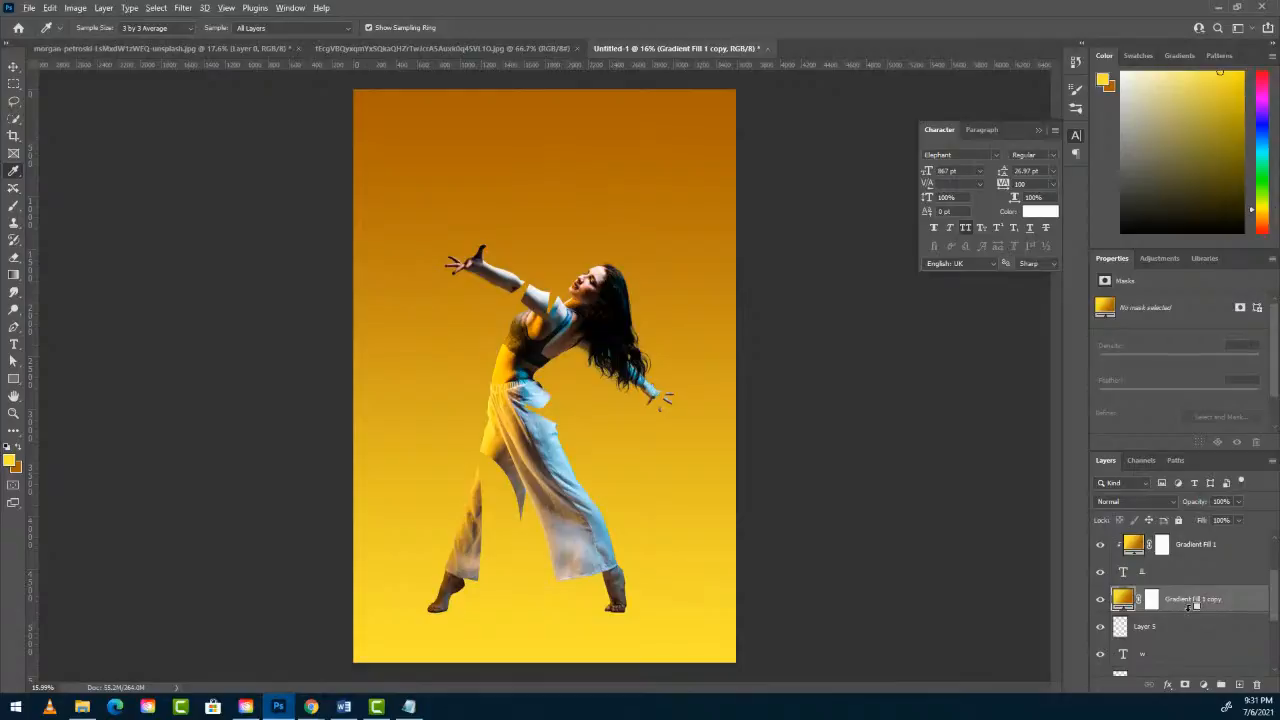
alt+click(1190, 612)
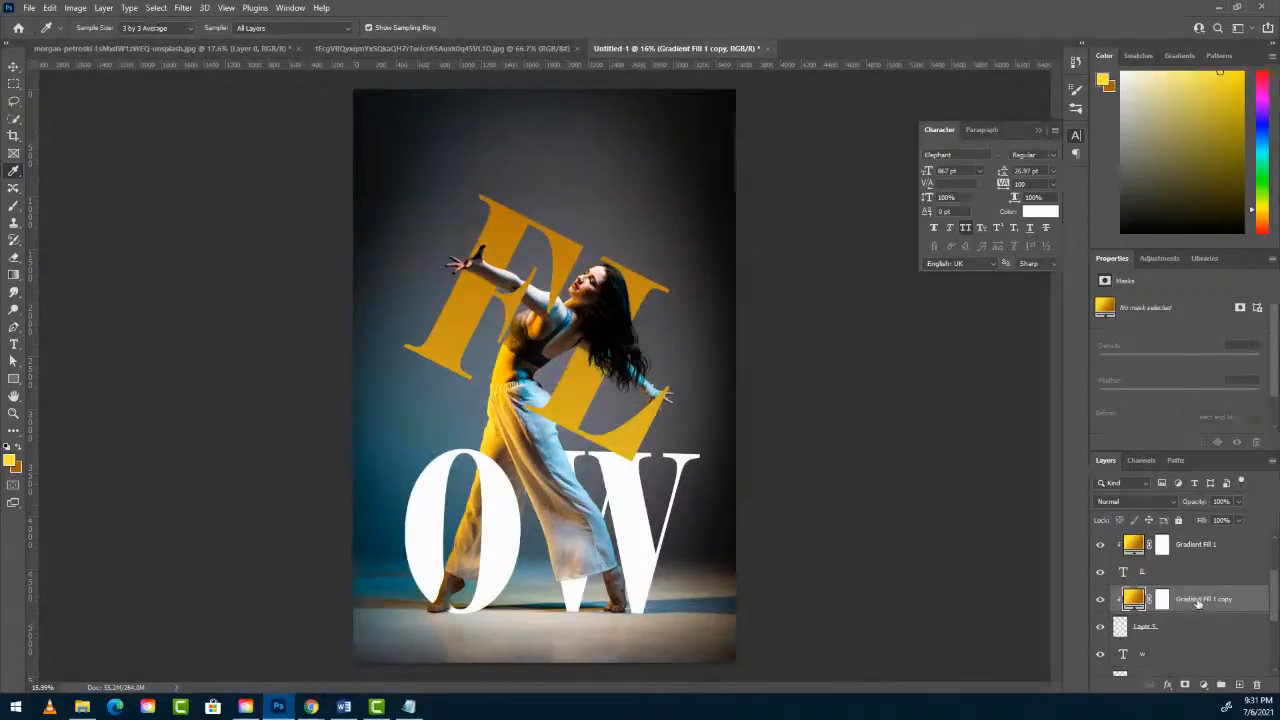
drag(1198, 598, 1194, 632)
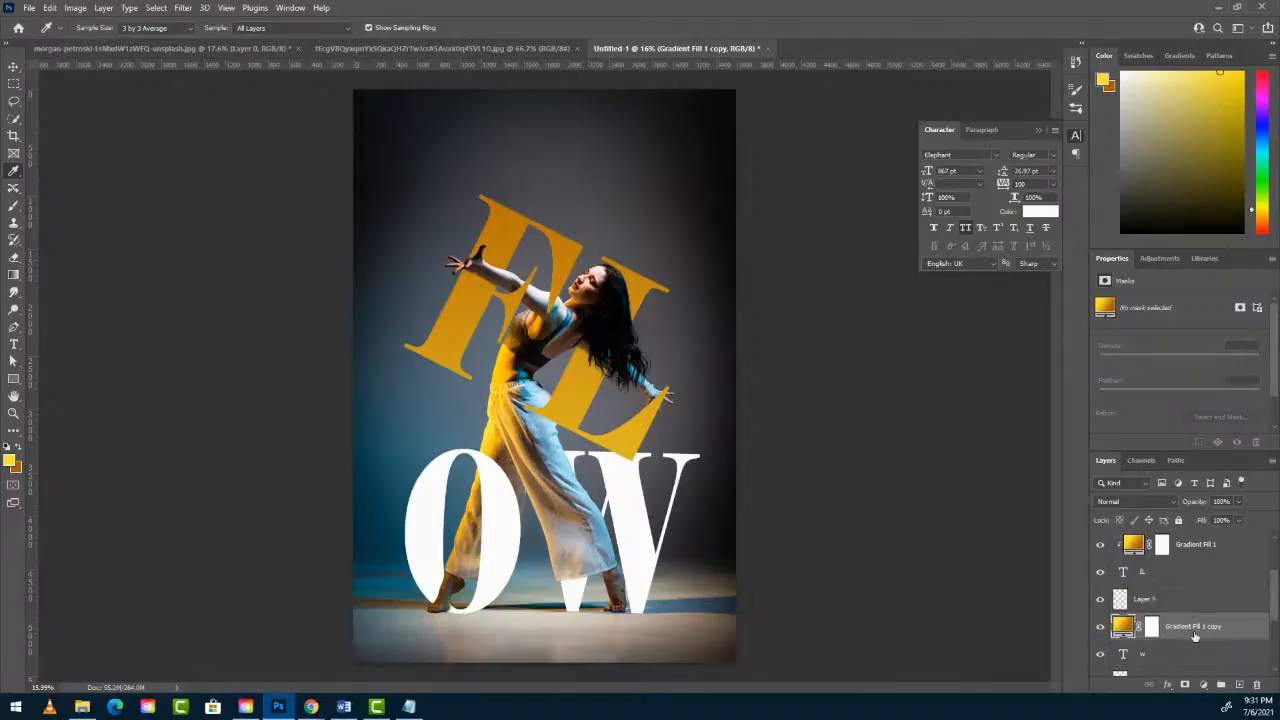
alt+click(1194, 640)
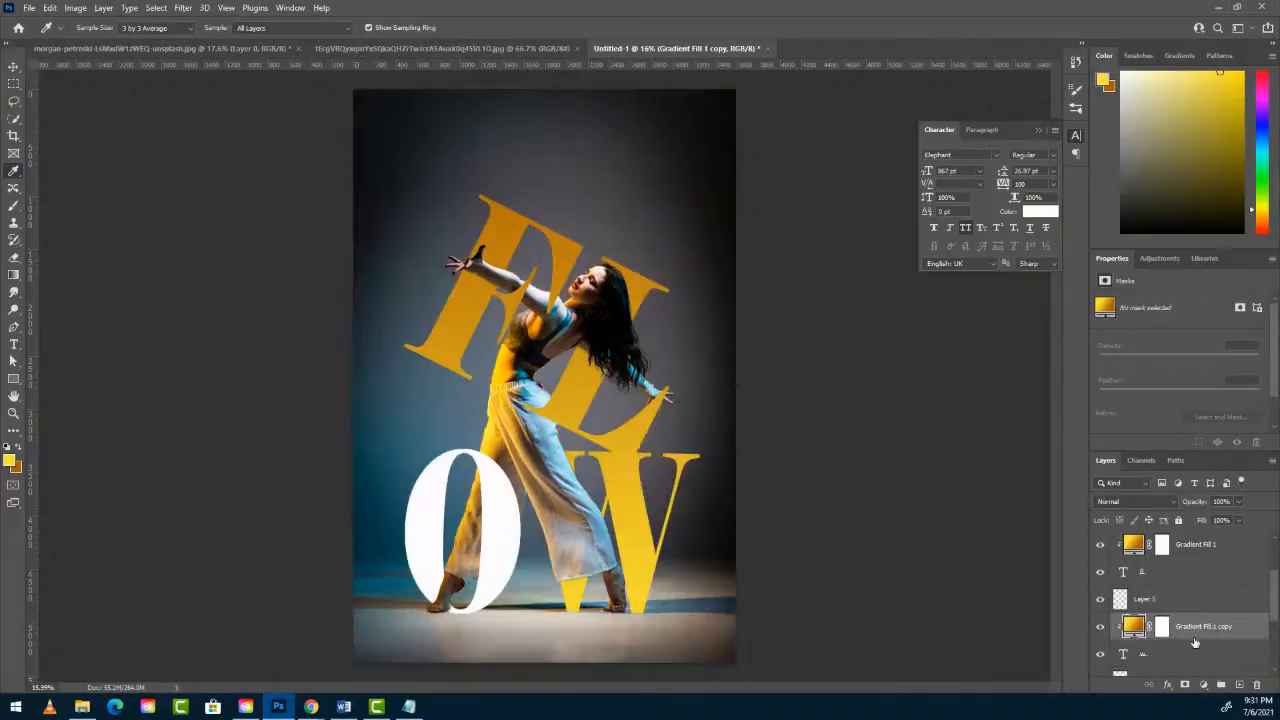
Duplicate the gradient fill once more above the O text layer and clip the copy to that letter.
scroll(1195, 638, down, 3)
scroll(1193, 620, up, 1)
scroll(1191, 600, down, 1)
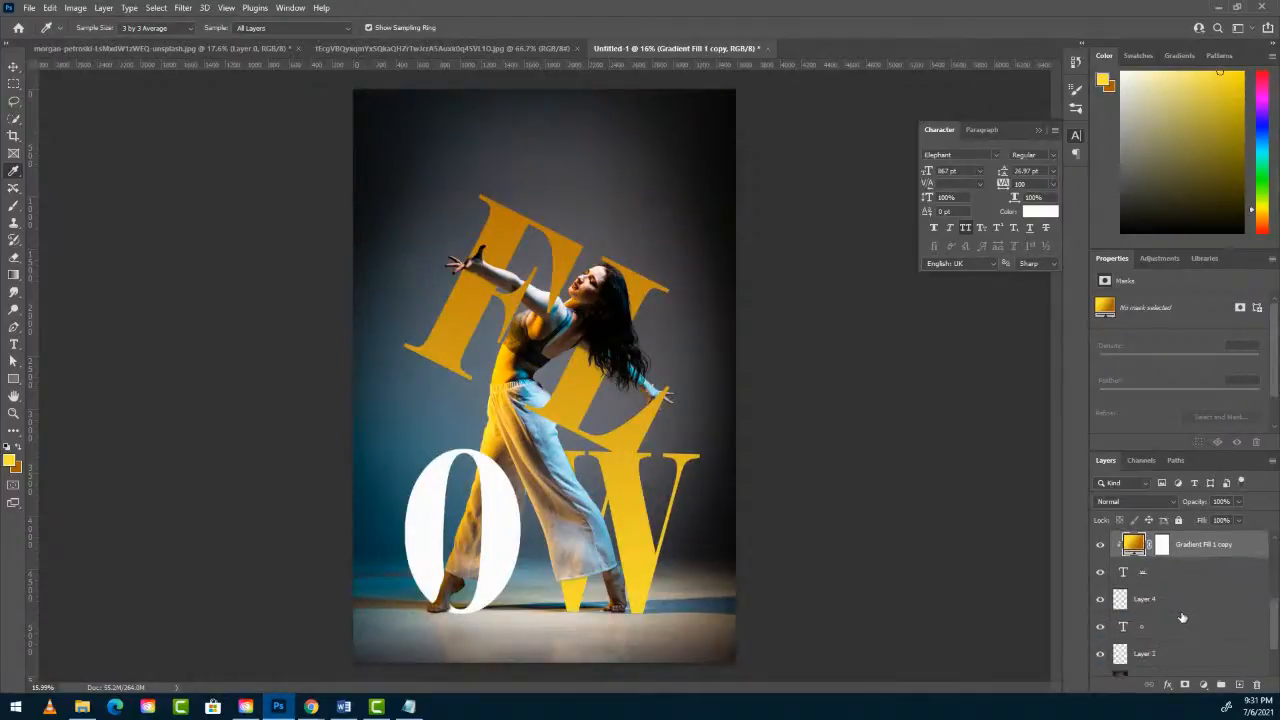
drag(1202, 549, 1203, 613)
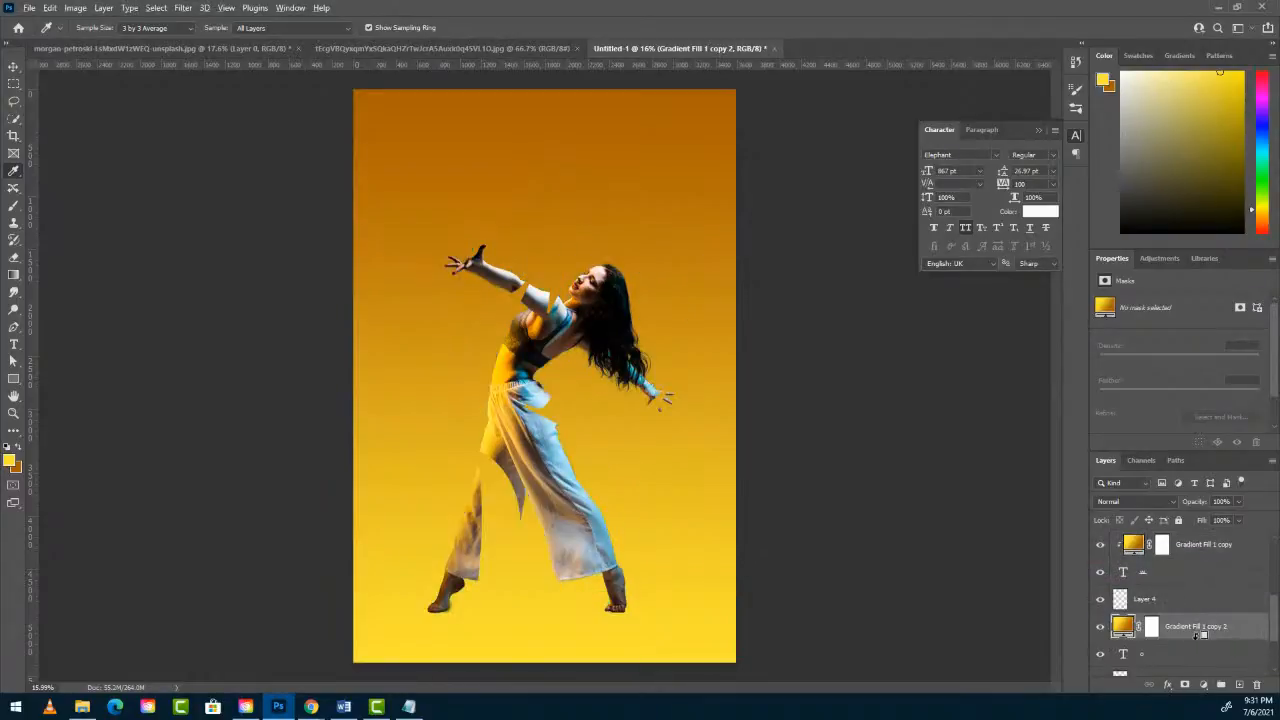
alt+click(1201, 638)
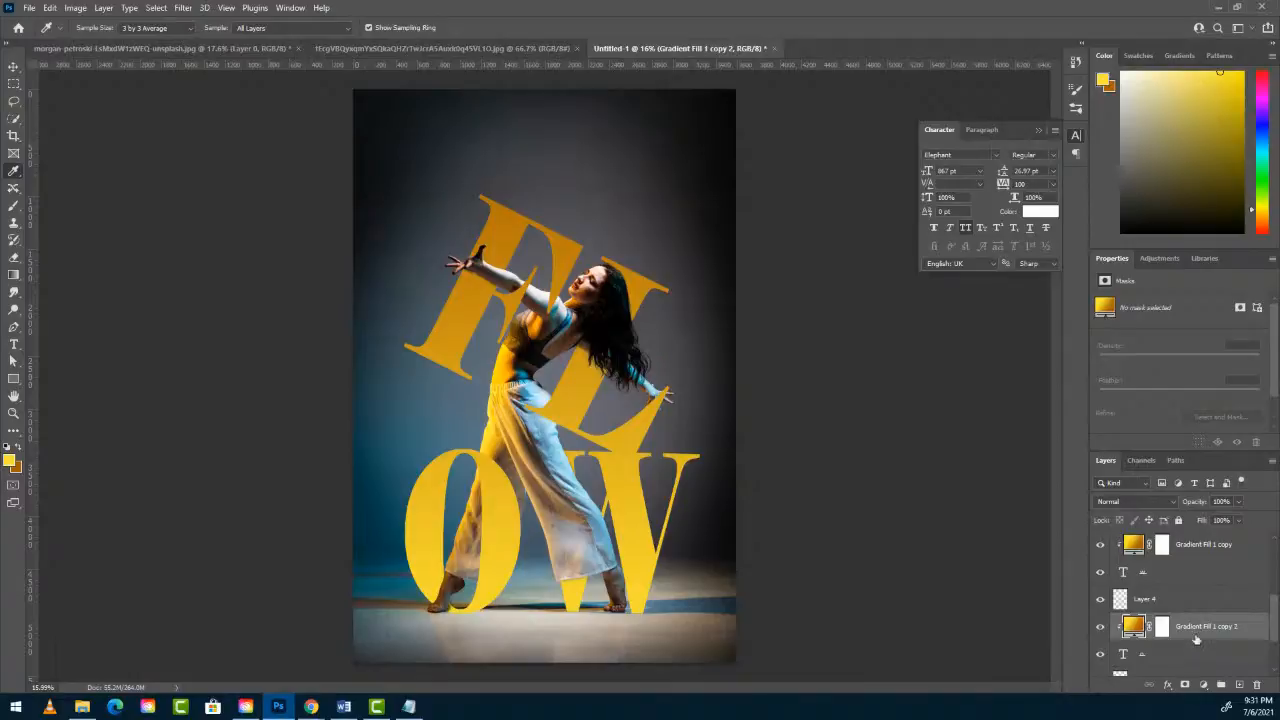
Enlarge the layer list to show more of the layer stack, down to the Background layer.
scroll(1189, 620, down, 3)
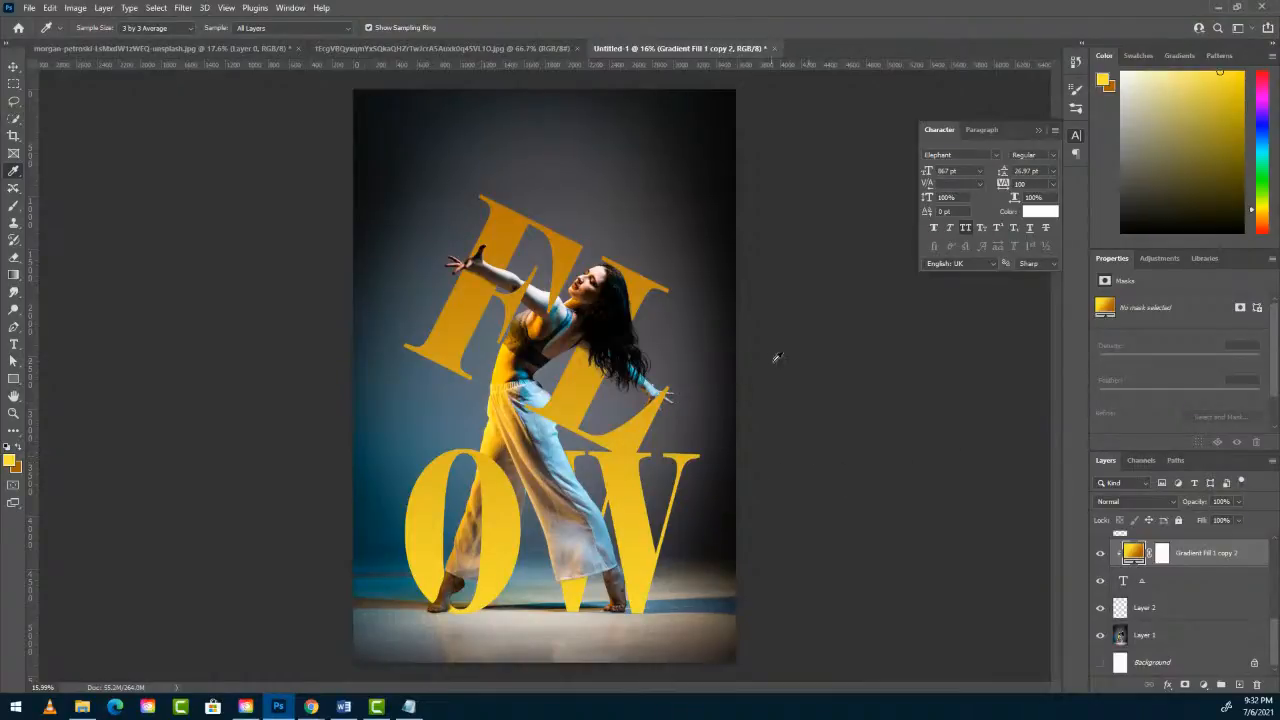
click(1139, 458)
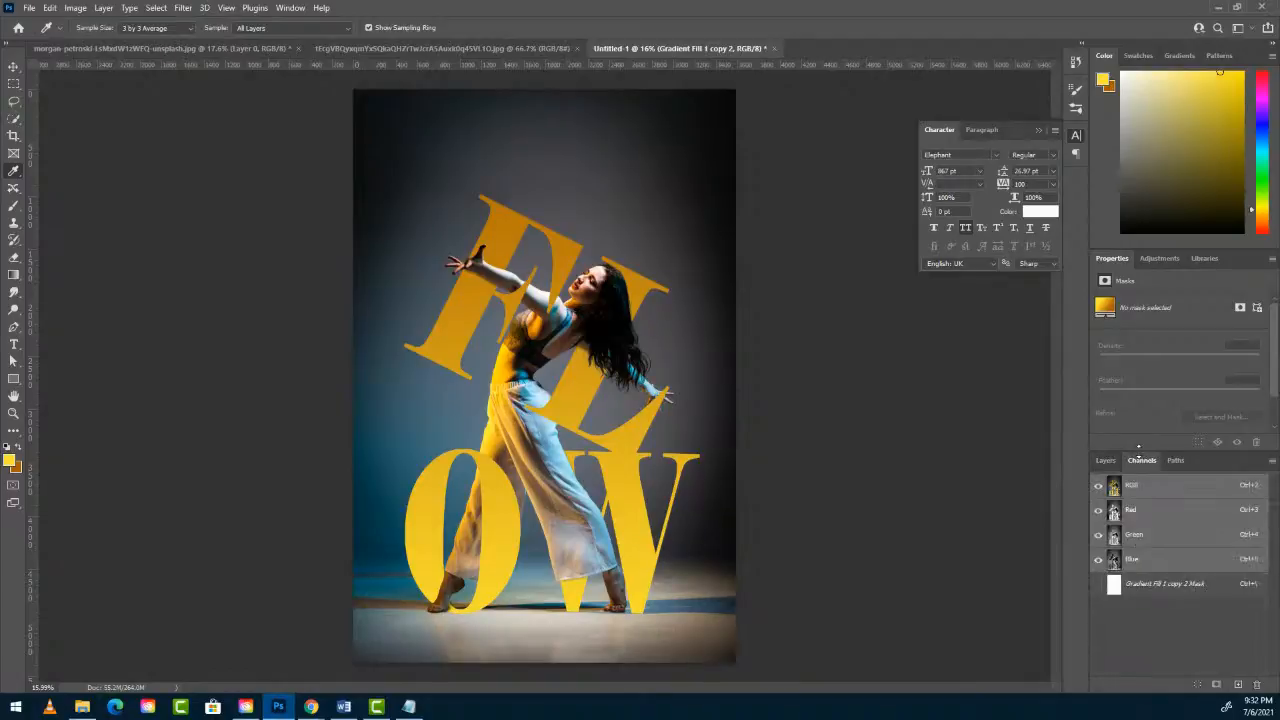
click(1105, 460)
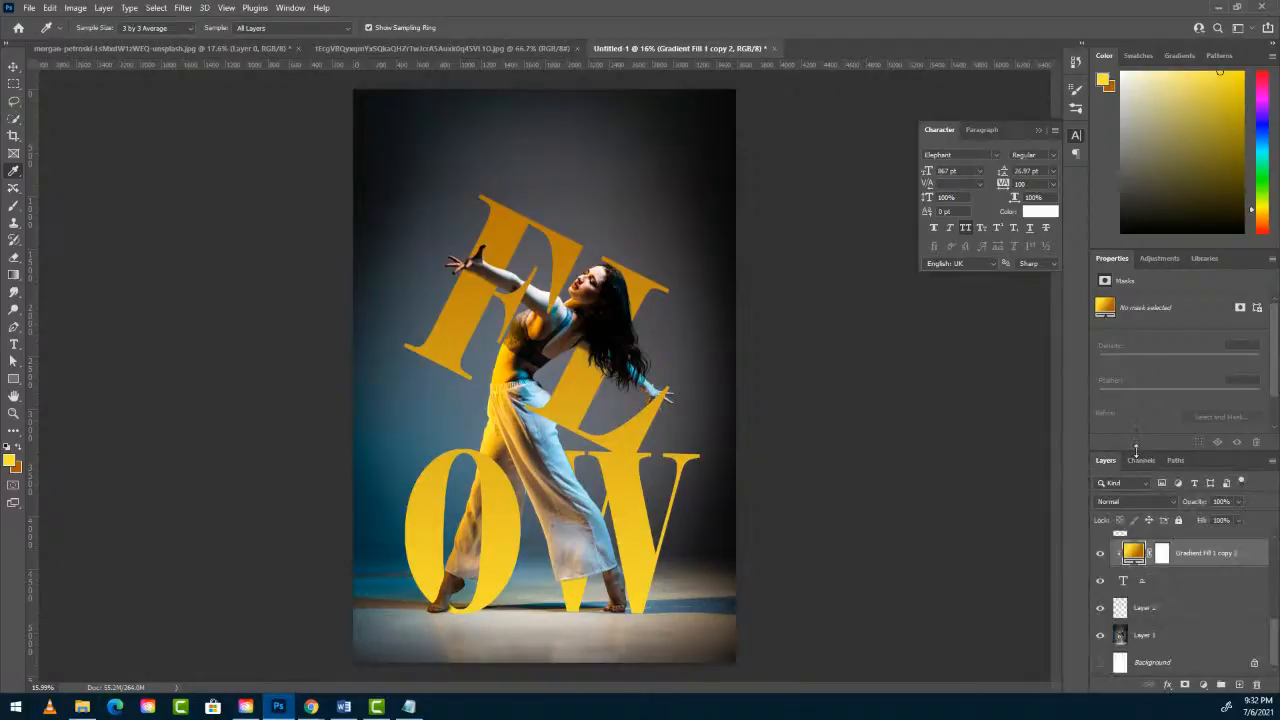
drag(1136, 450, 1136, 300)
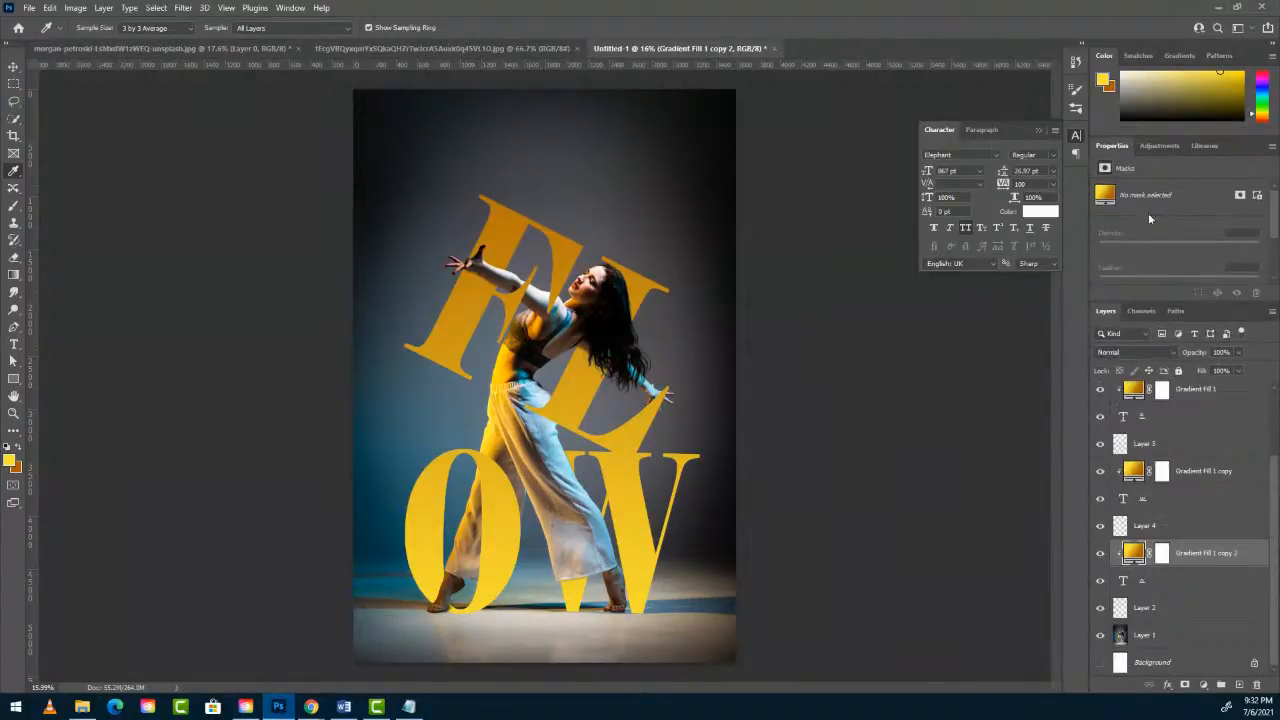
Group all layers from Layer 1 copy down to Layer 2, leaving the Layer 1 photo and Background outside the group.
click(1177, 412)
scroll(1170, 500, down, 3)
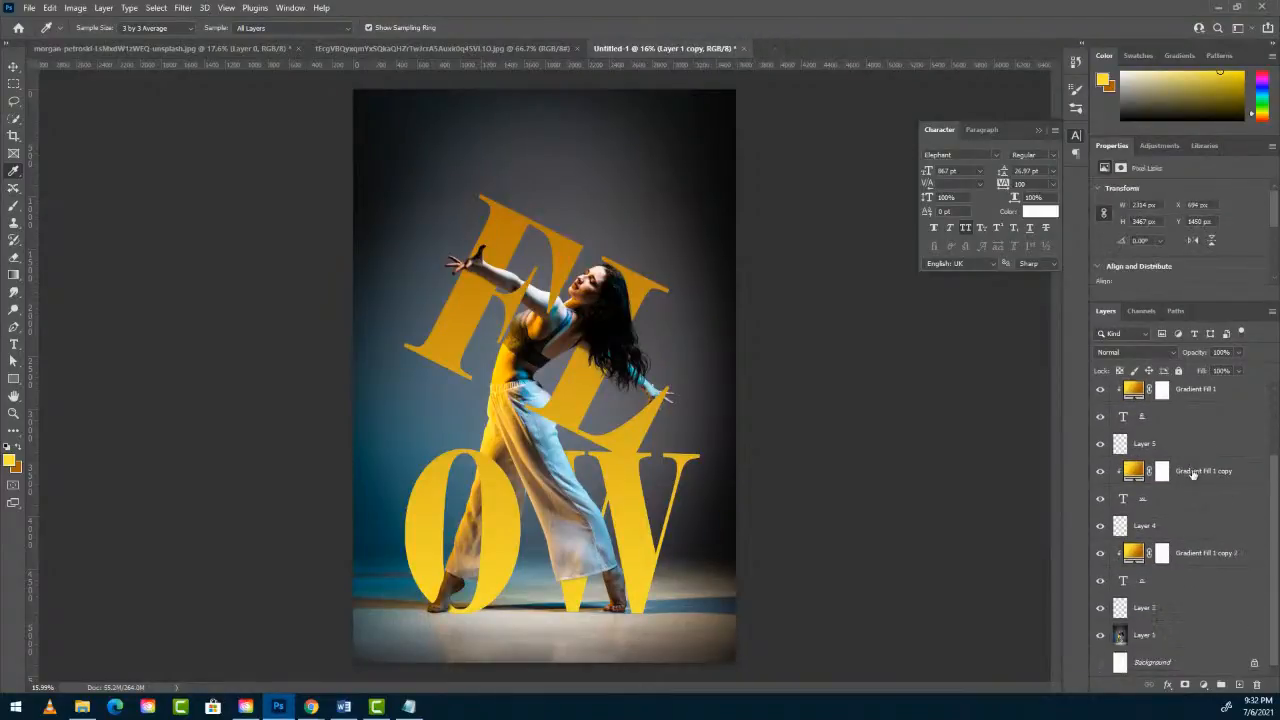
shift+click(1153, 608)
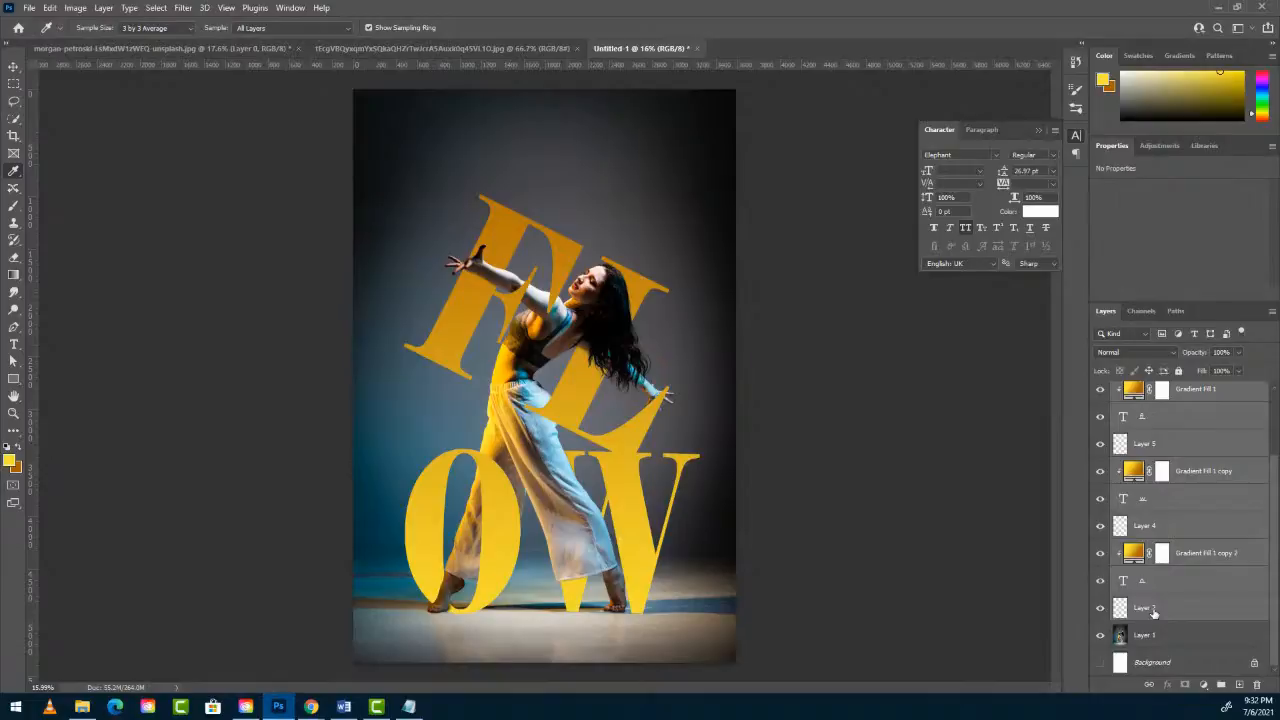
key(ctrl+g)
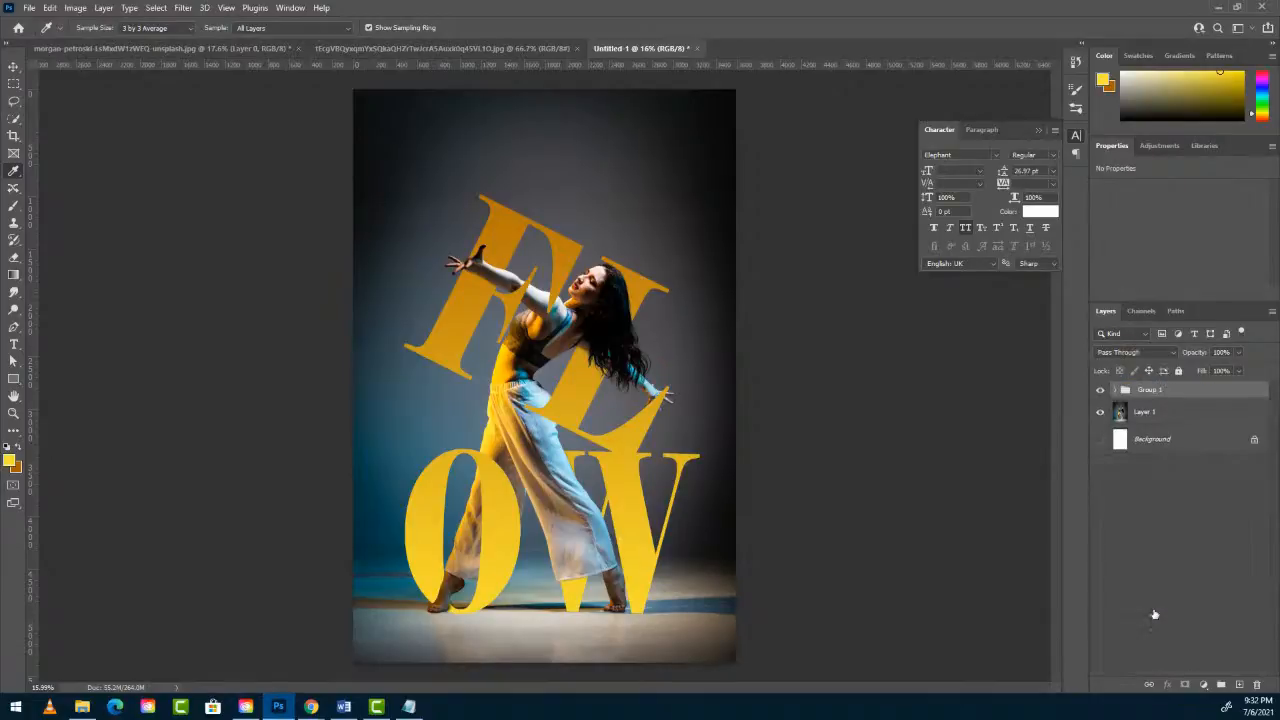
Compare the poster with Group 1 hidden and shown, and review the layers inside the group from first to last.
click(1099, 391)
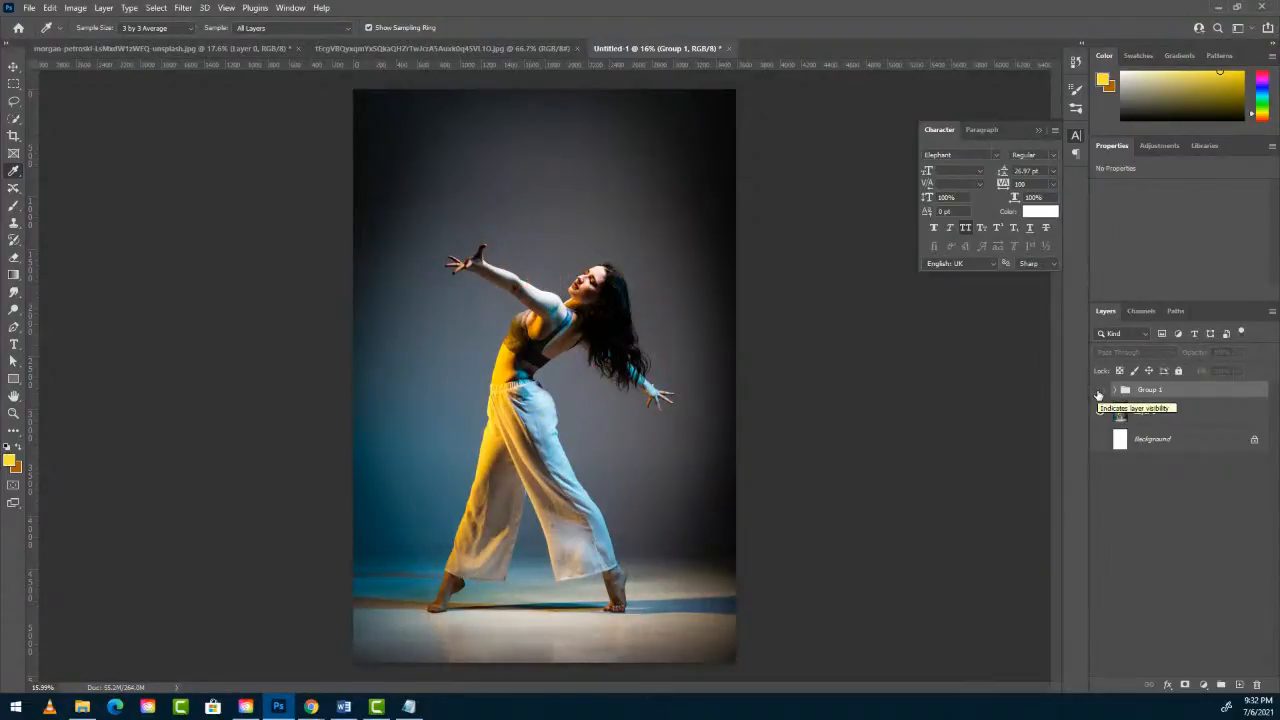
click(1099, 391)
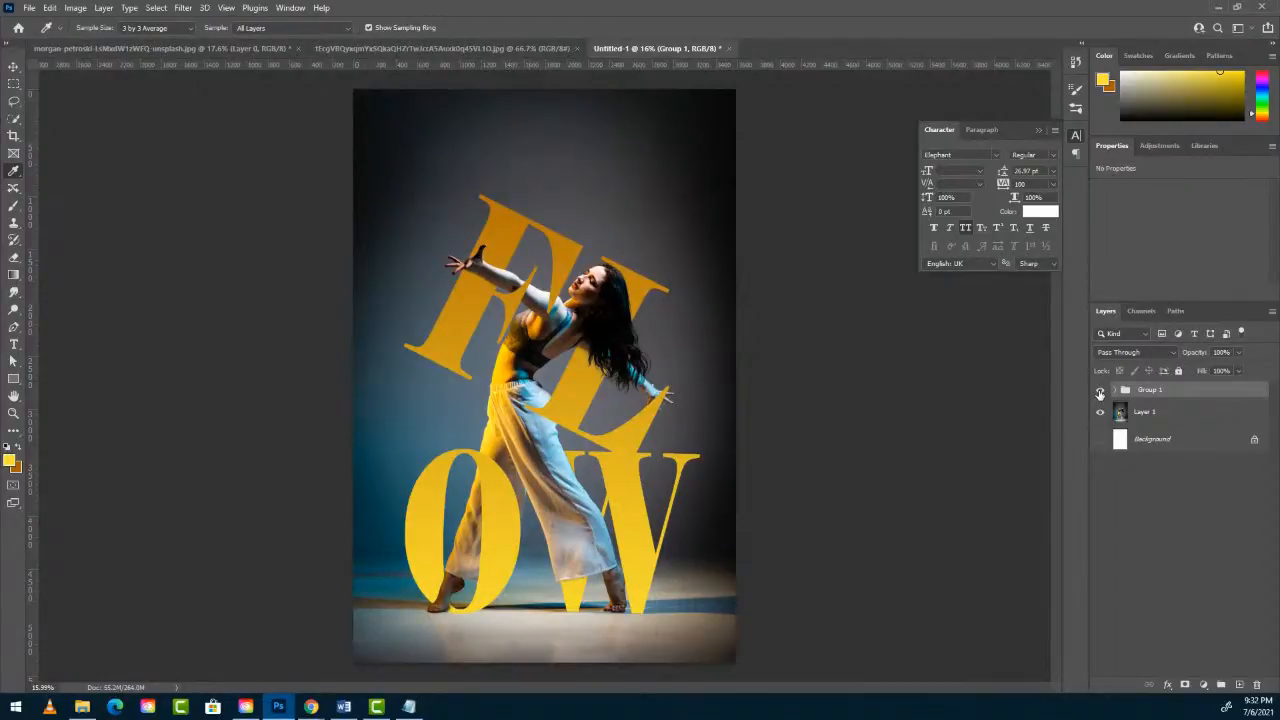
click(1115, 390)
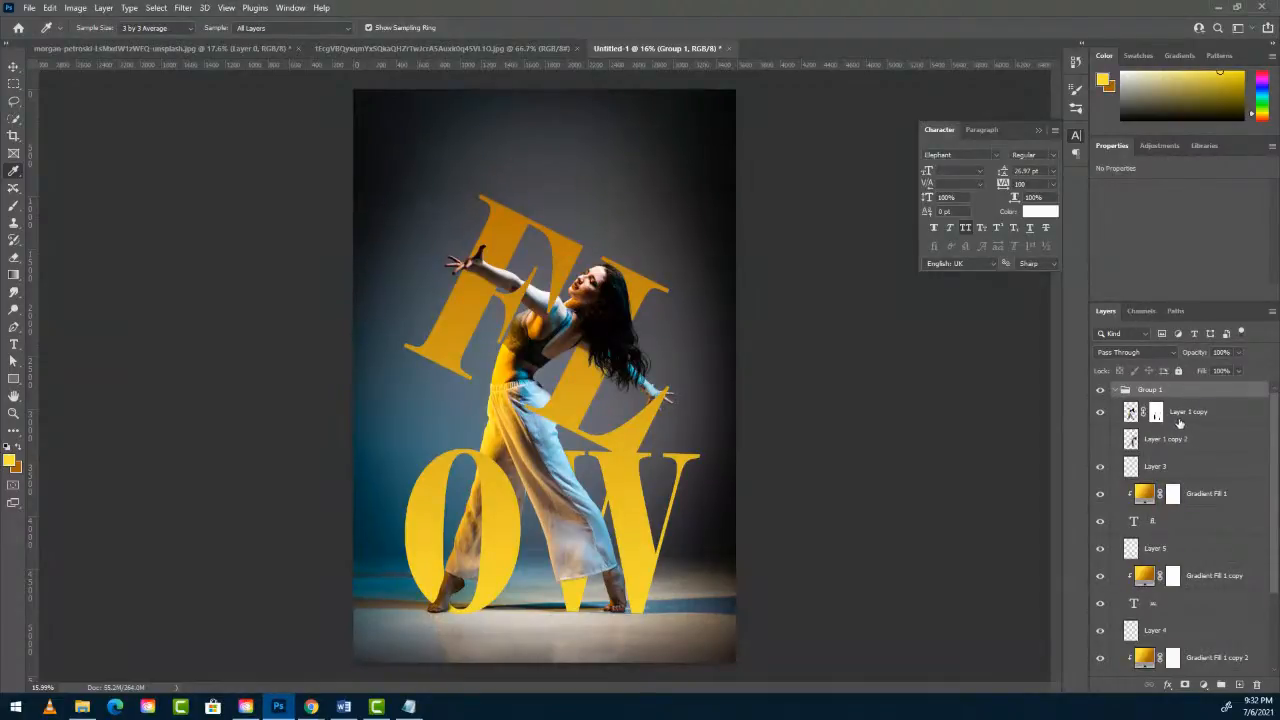
scroll(1173, 440, down, 3)
scroll(1173, 443, down, 1)
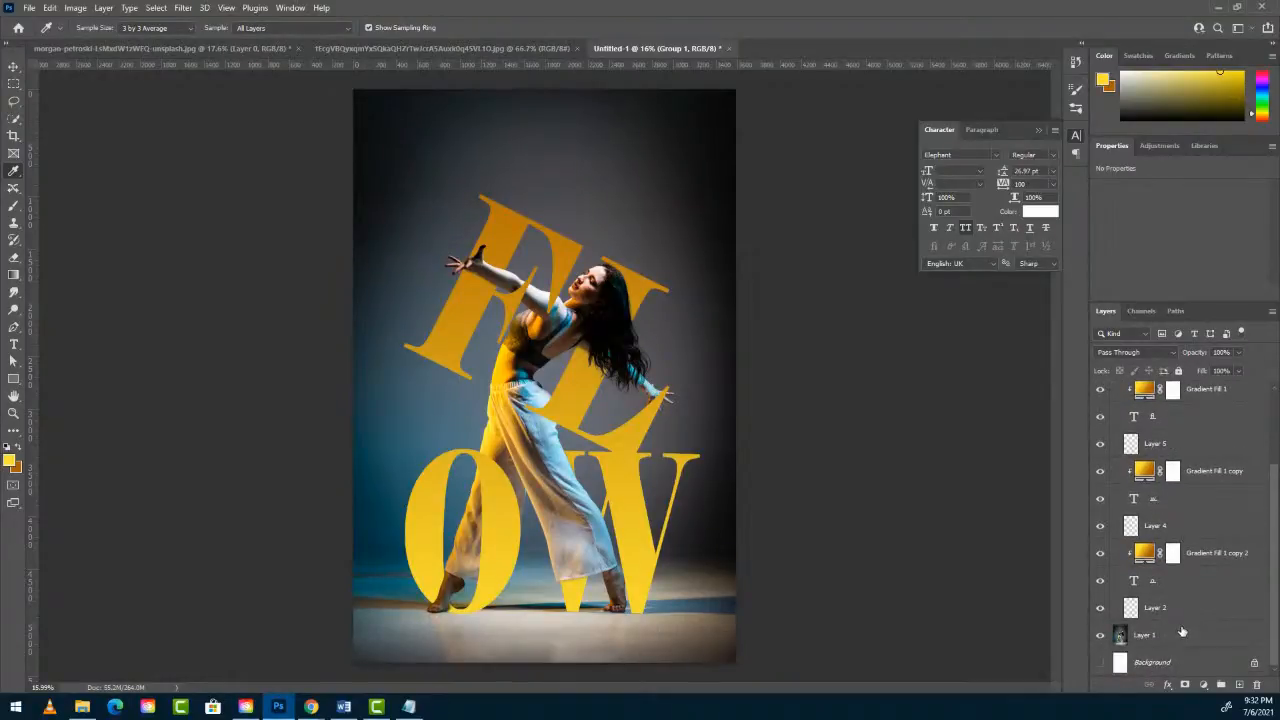
scroll(1186, 604, up, 4)
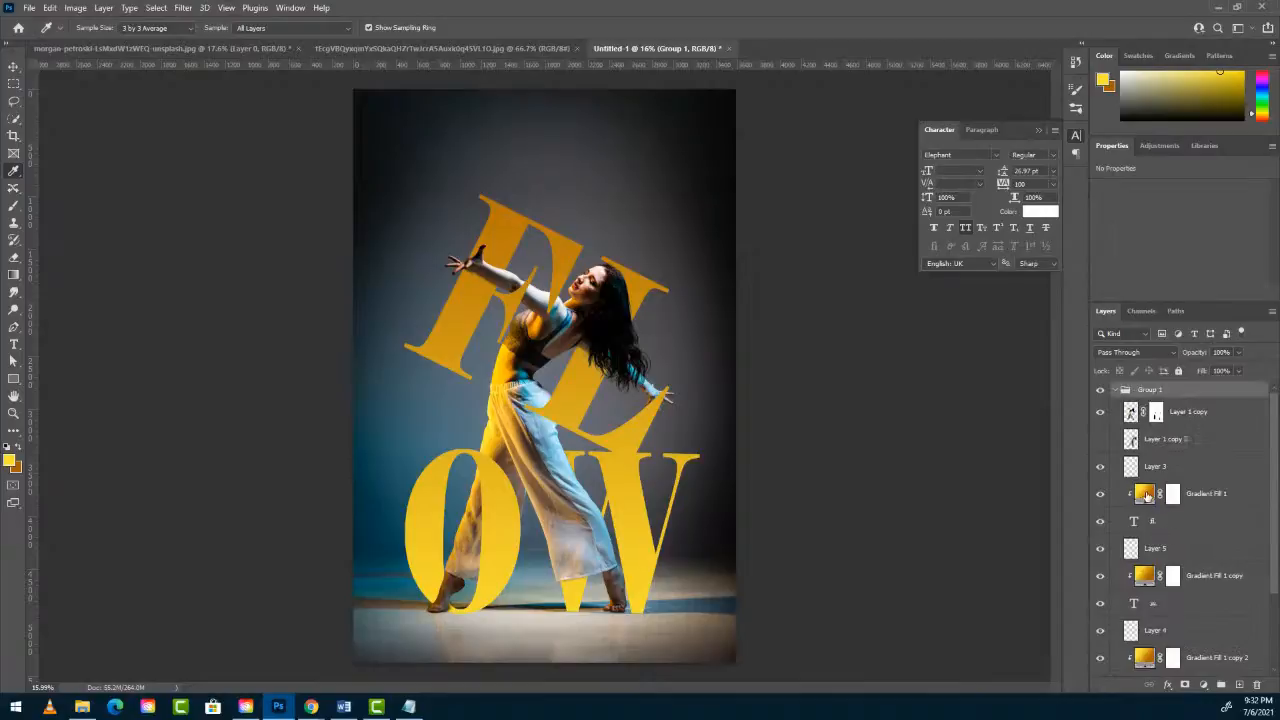
click(1116, 390)
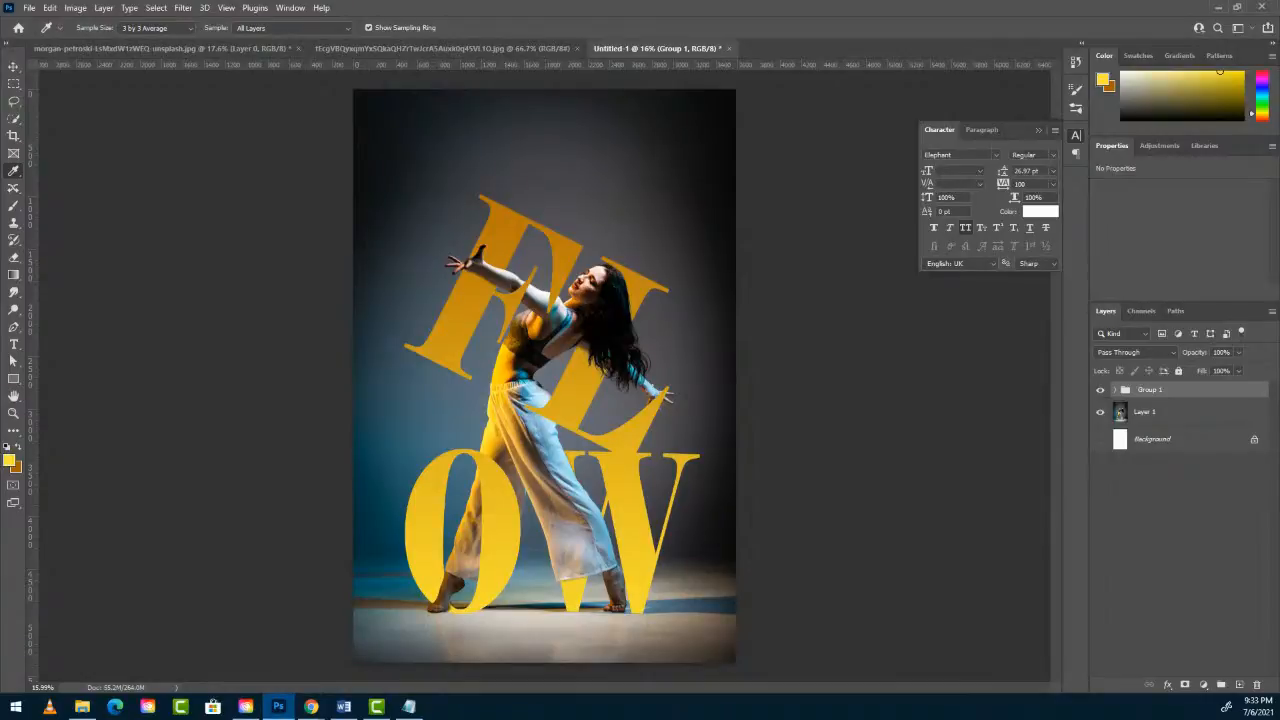
click(311, 706)
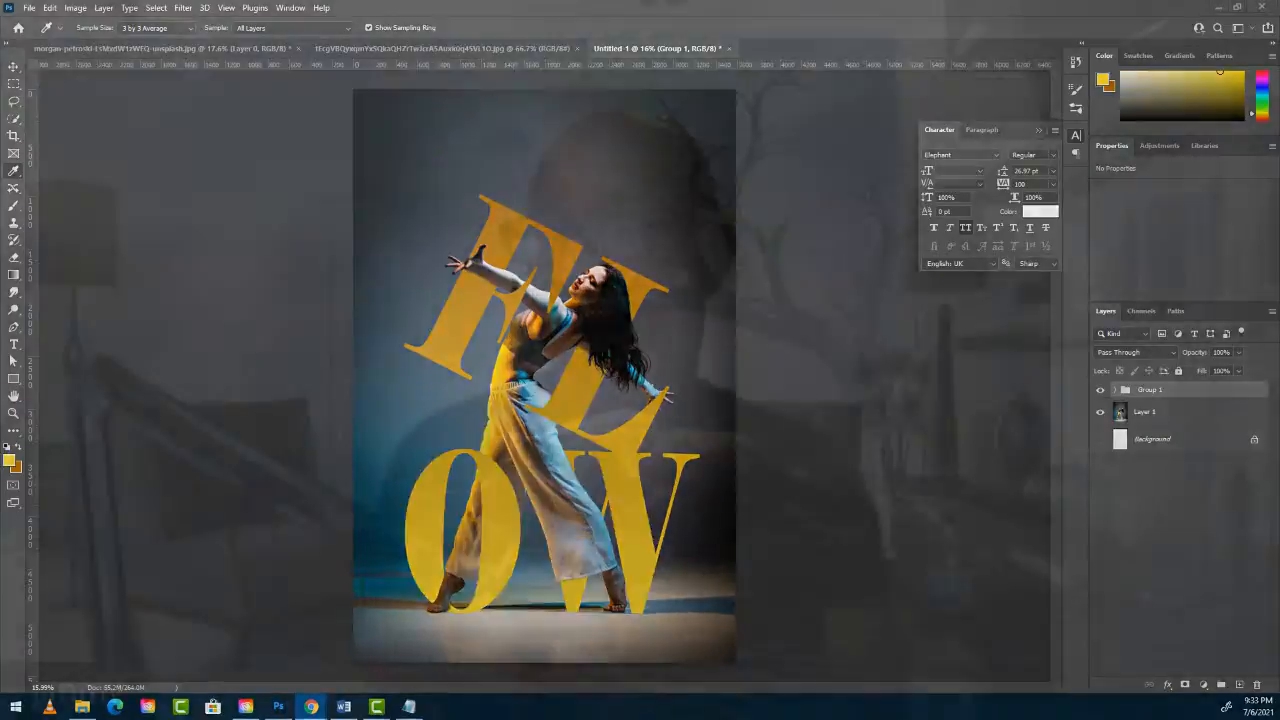